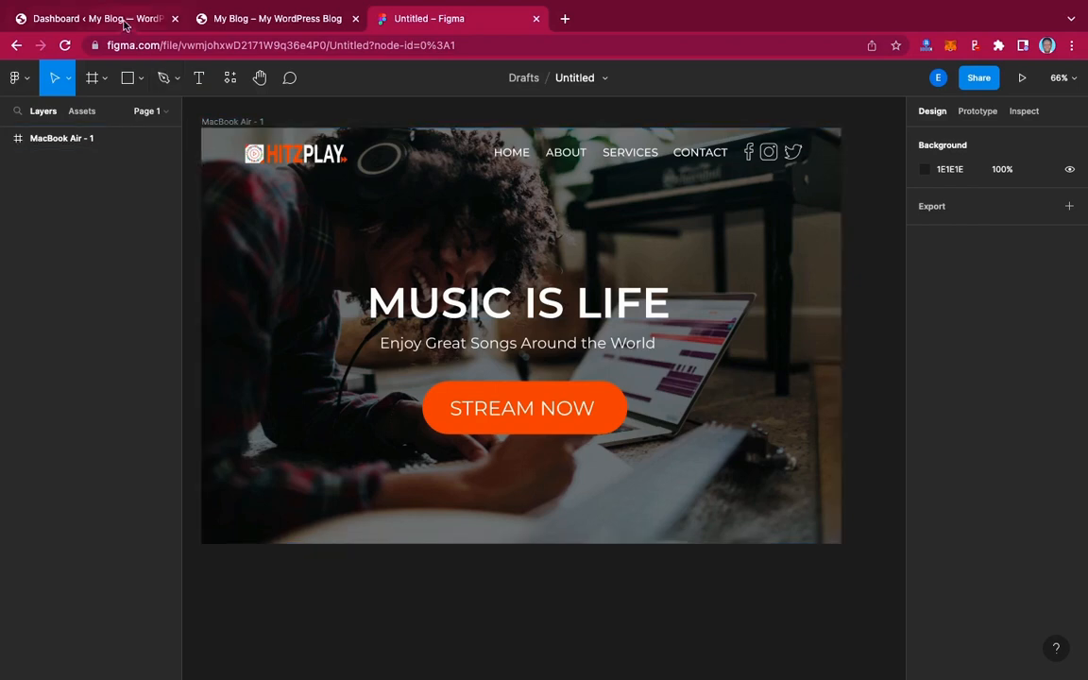
# Step: Examine the Figma landing page design, the WordPress dashboard and the blog's current front page from header to footer
pyautogui.click(126, 21)
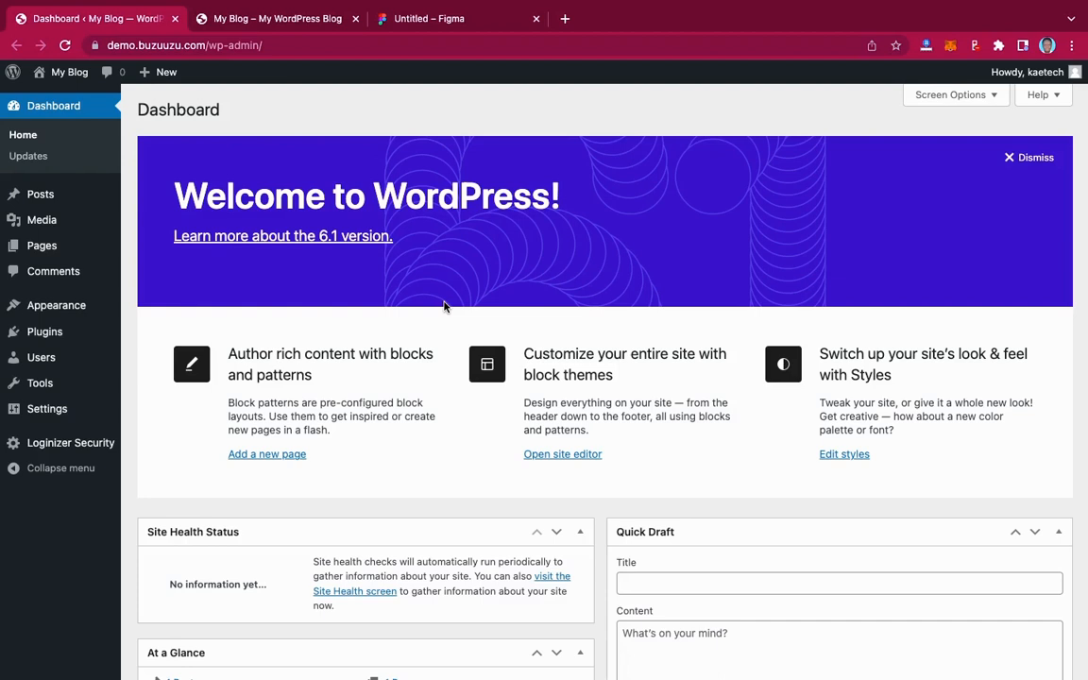
pyautogui.click(467, 19)
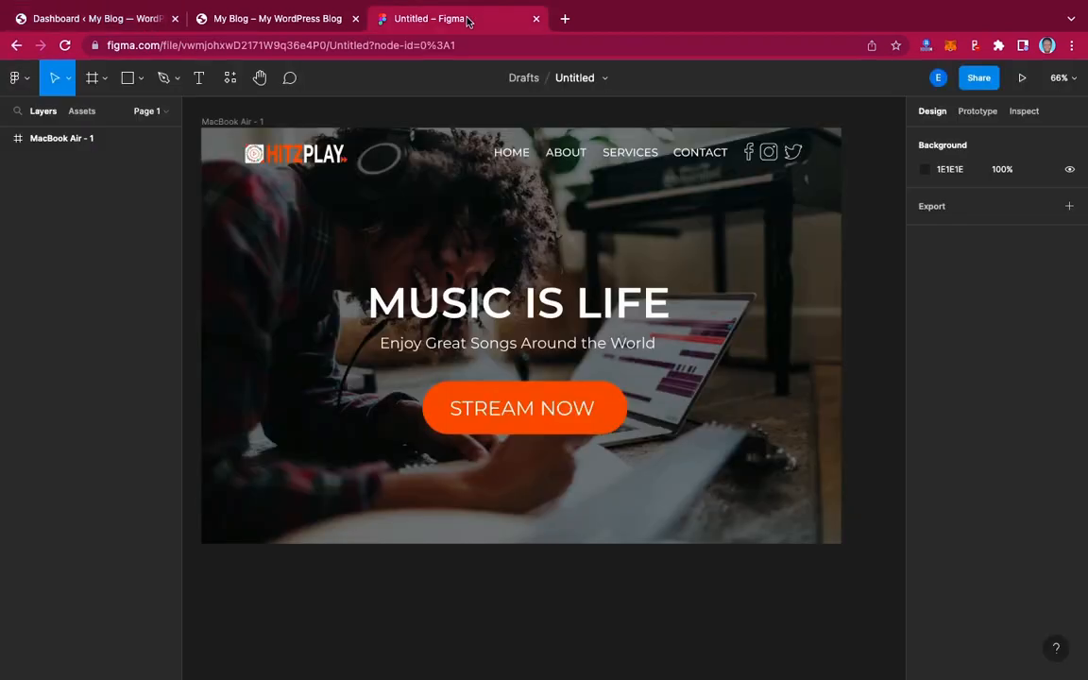
pyautogui.click(104, 21)
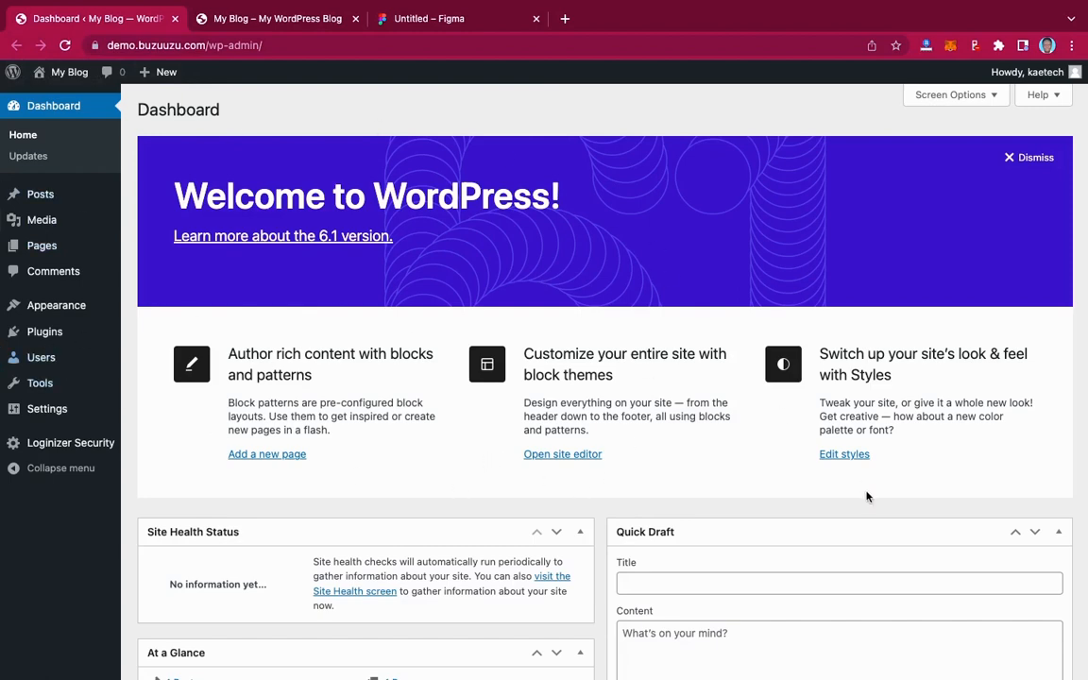
pyautogui.scroll(-5, 704, 496)
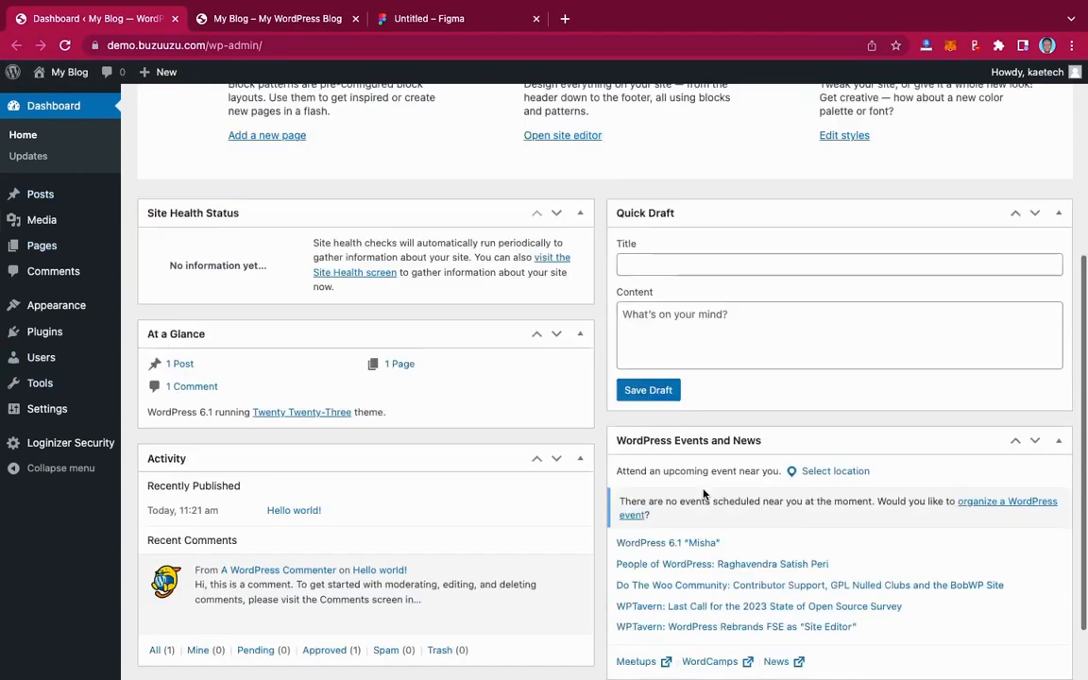
pyautogui.scroll(3, 526, 408)
pyautogui.click(283, 23)
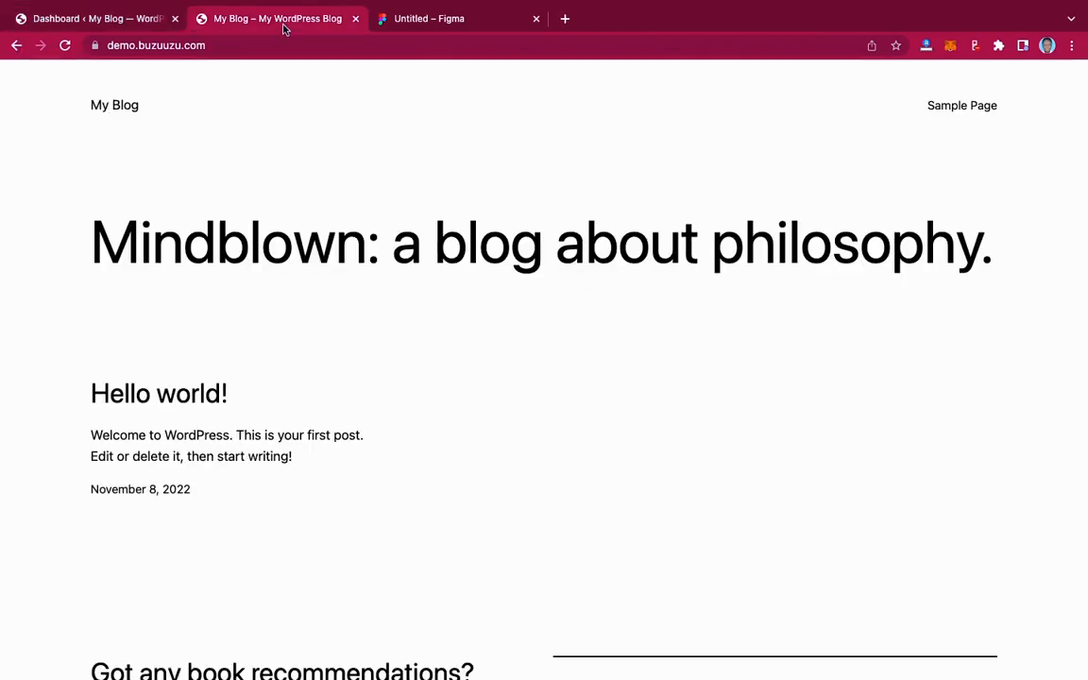
pyautogui.scroll(-3, 849, 327)
pyautogui.scroll(3, 850, 327)
pyautogui.scroll(-3, 659, 525)
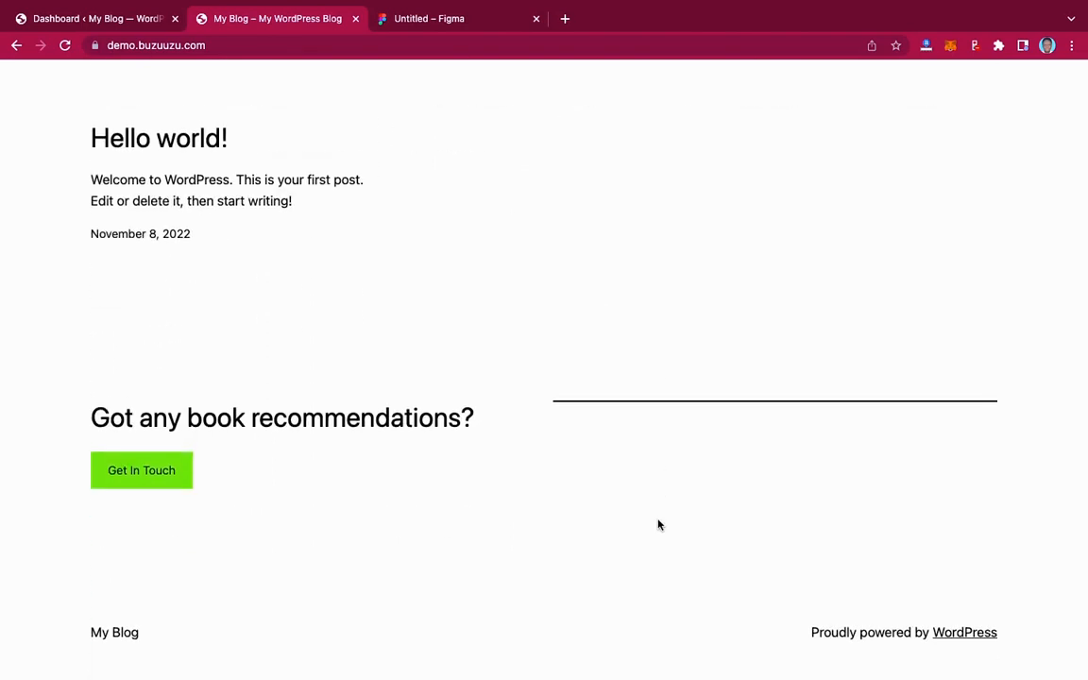
pyautogui.scroll(3, 659, 525)
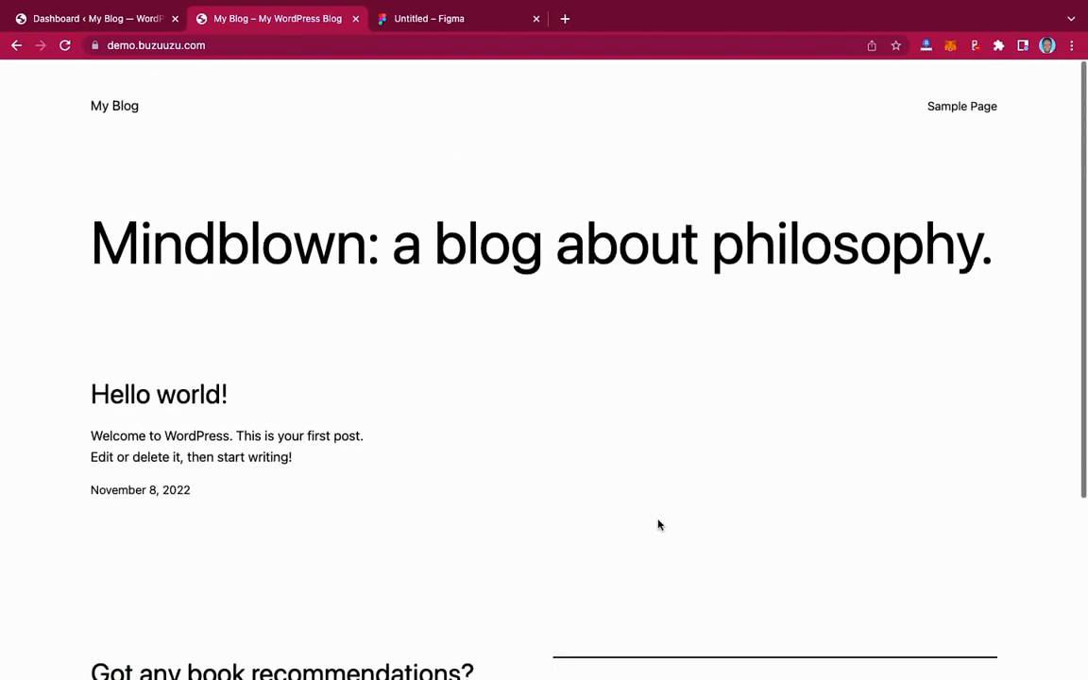
pyautogui.click(99, 24)
# Step: Dismiss the dashboard's welcome banner and hide the Events and News, Quick Draft, Activity, At a Glance and Site Health Status boxes
pyautogui.scroll(3, 357, 267)
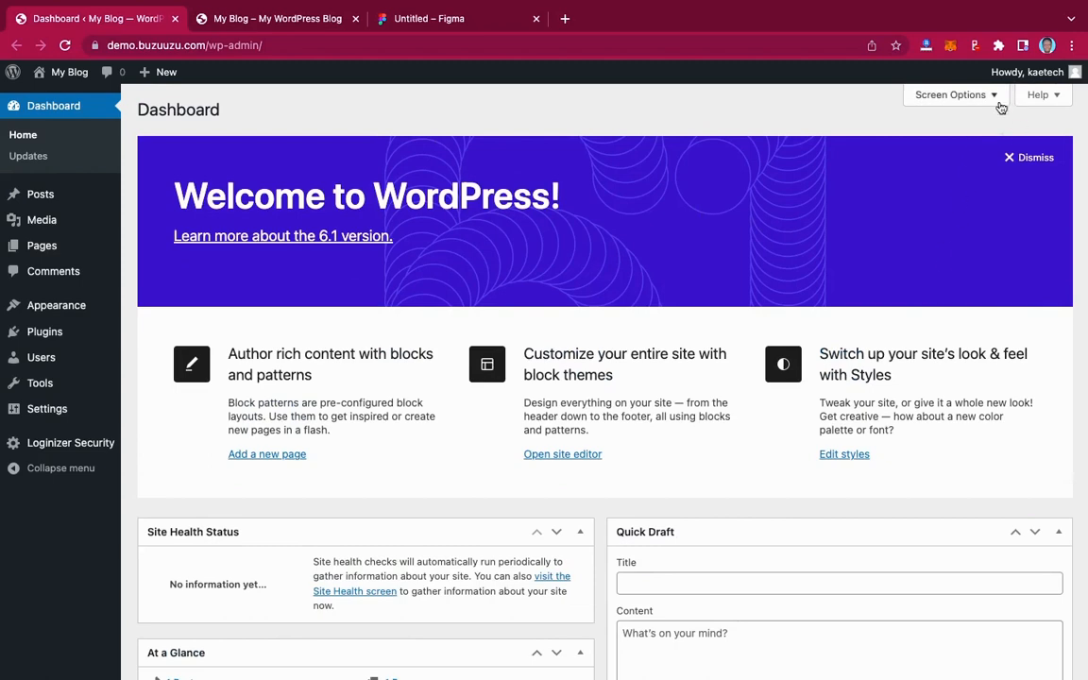
pyautogui.click(1032, 157)
pyautogui.click(952, 94)
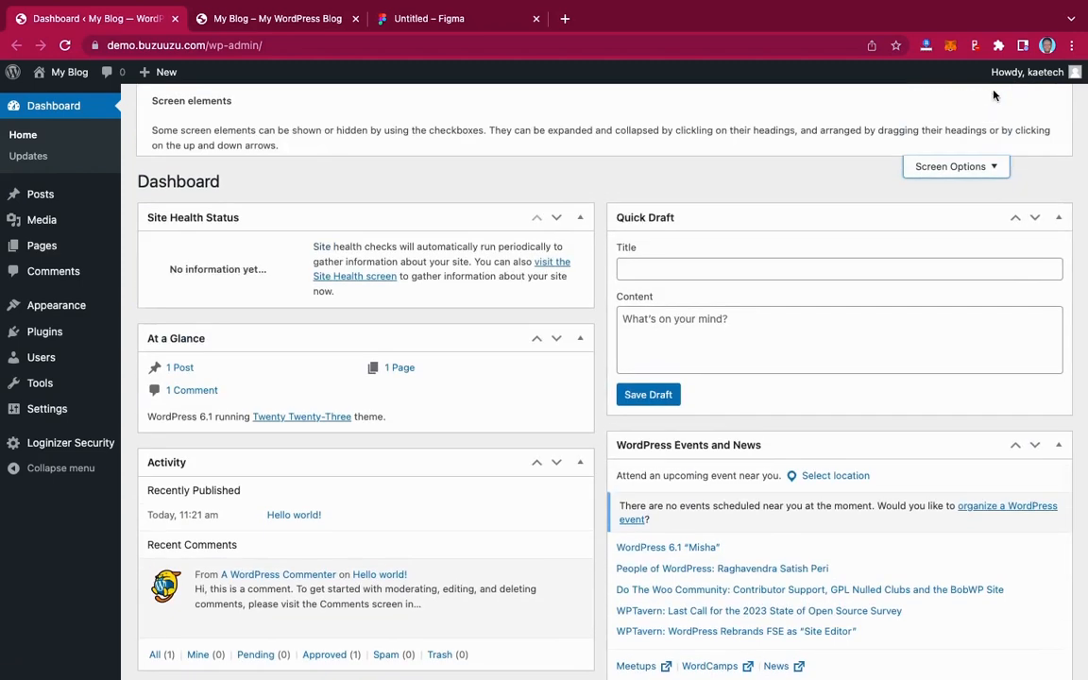
pyautogui.click(487, 177)
pyautogui.click(407, 176)
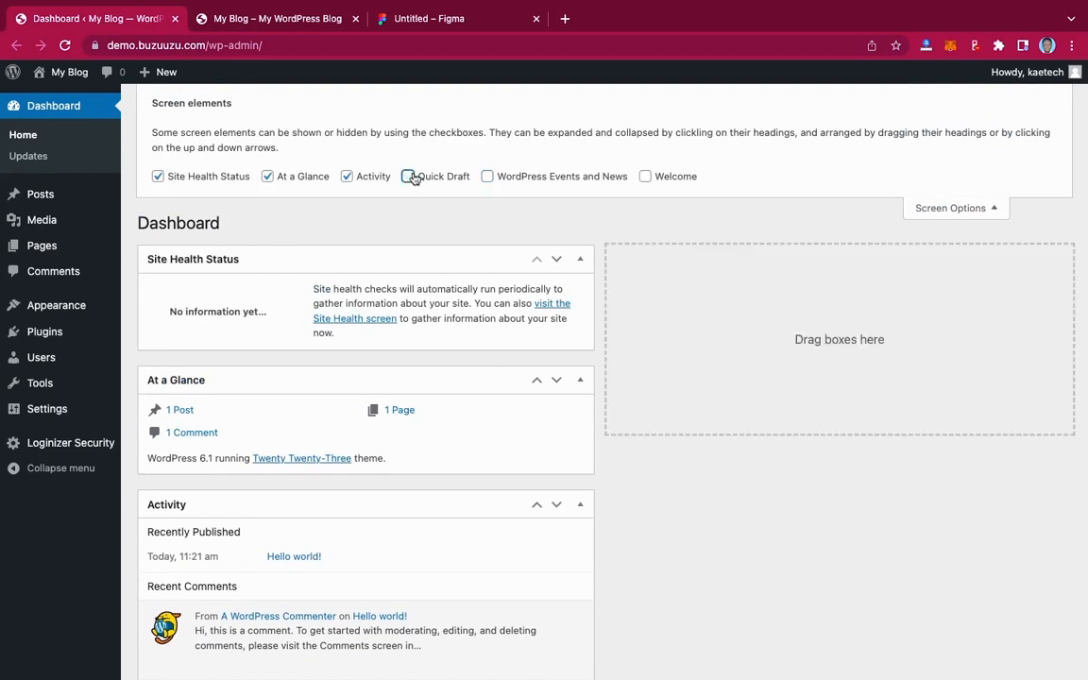
pyautogui.click(347, 176)
pyautogui.click(267, 177)
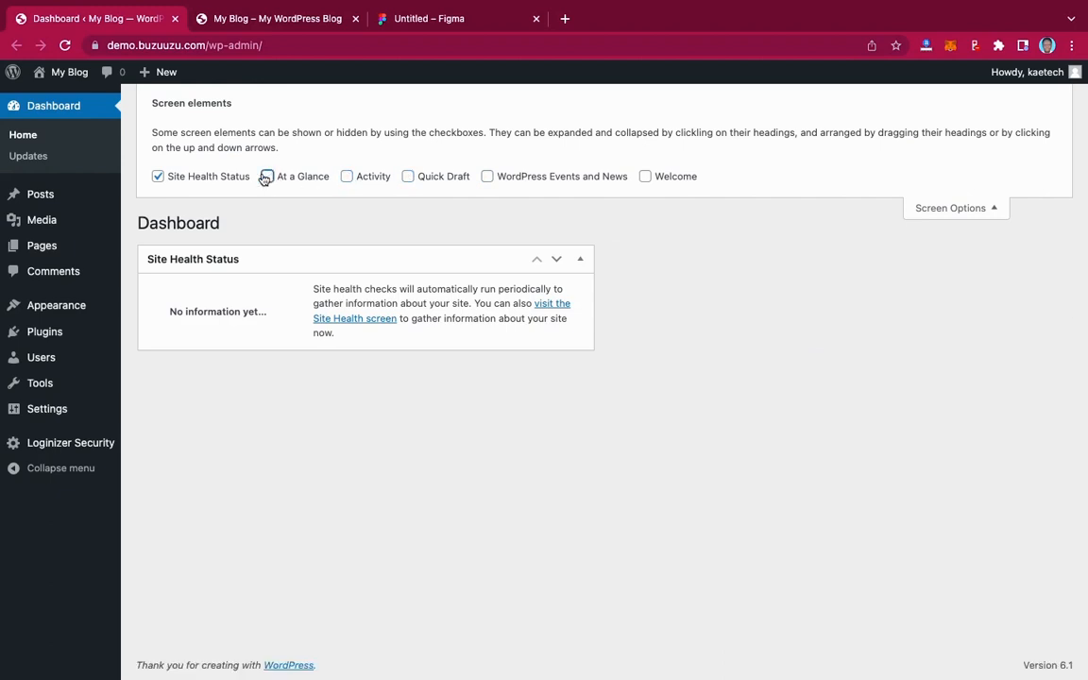
pyautogui.click(158, 177)
pyautogui.click(963, 211)
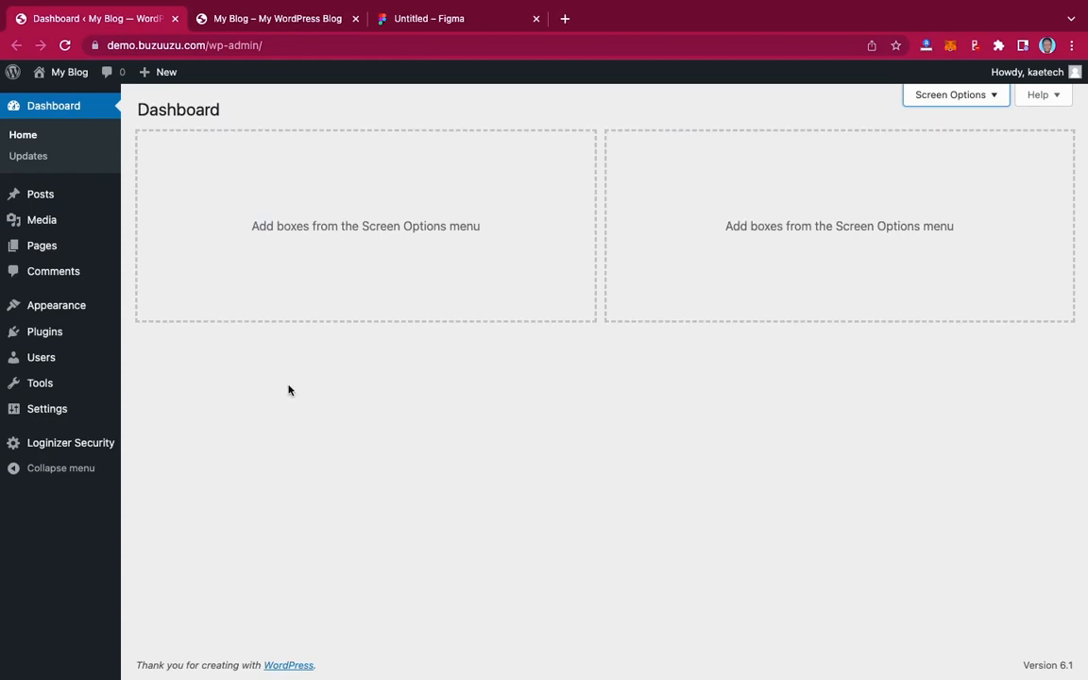
# Step: In the general site settings, replace the site title with "Hitzplay"
pyautogui.moveTo(34, 409)
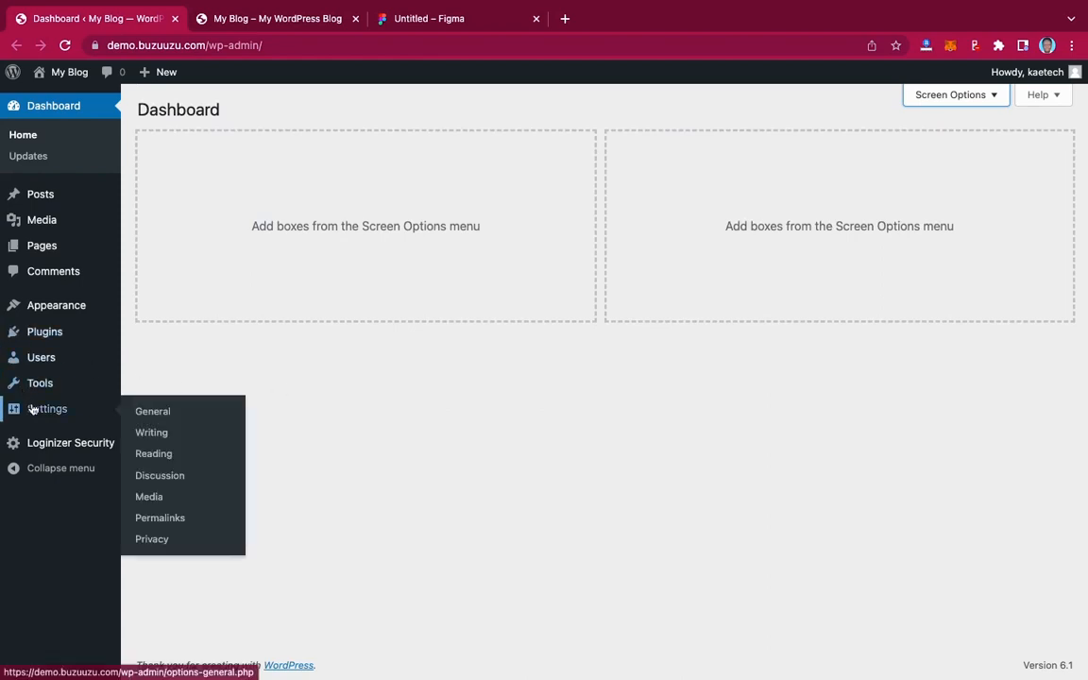
pyautogui.click(151, 412)
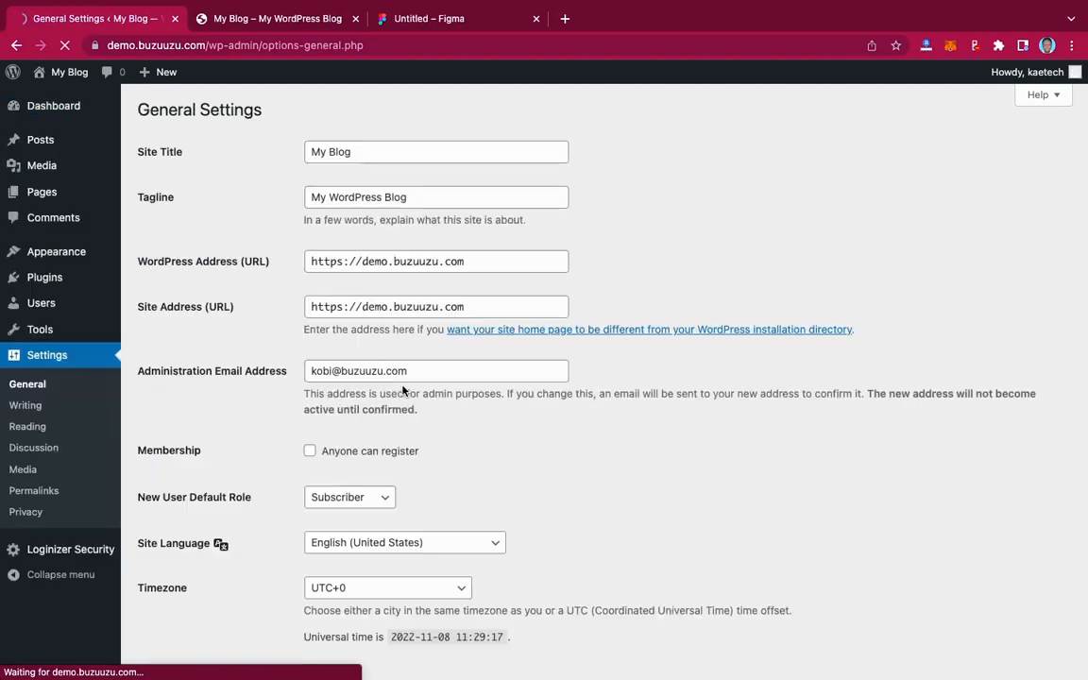
pyautogui.click(366, 158)
pyautogui.moveTo(367, 158); pyautogui.dragTo(243, 160)
pyautogui.write('Hi')
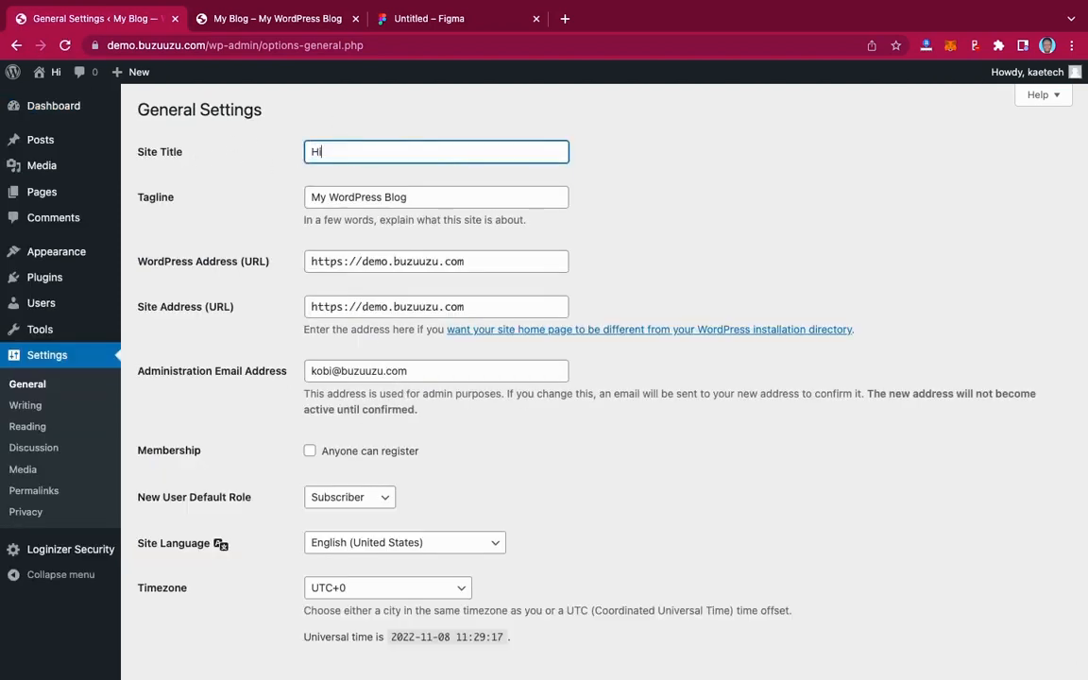
pyautogui.write('tzpl')
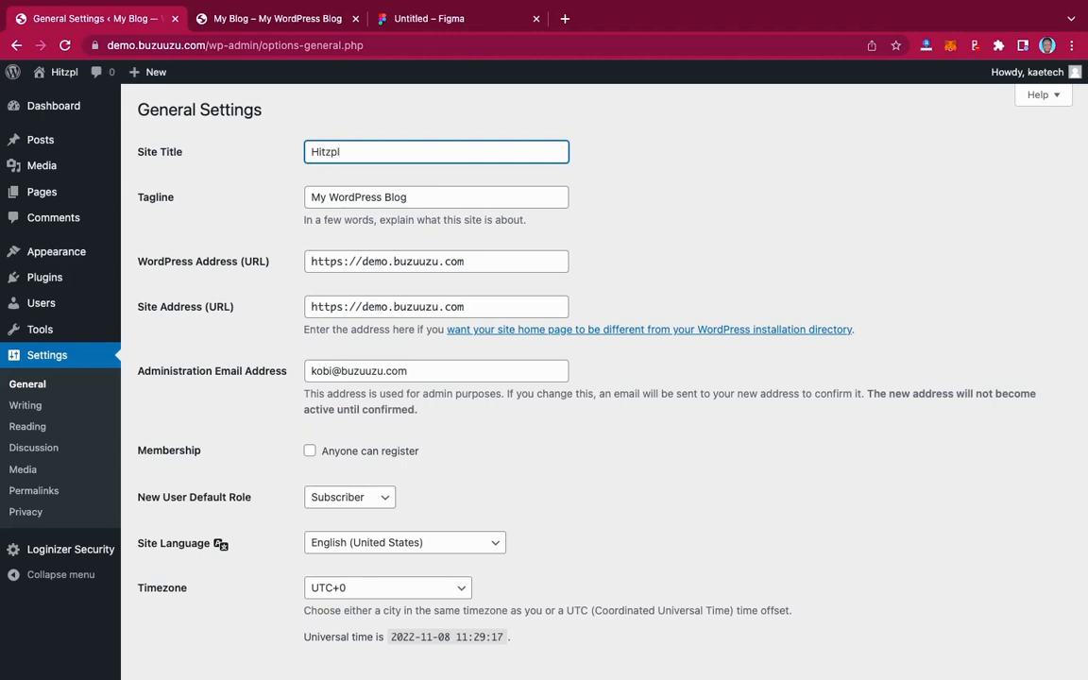
pyautogui.write('ay')
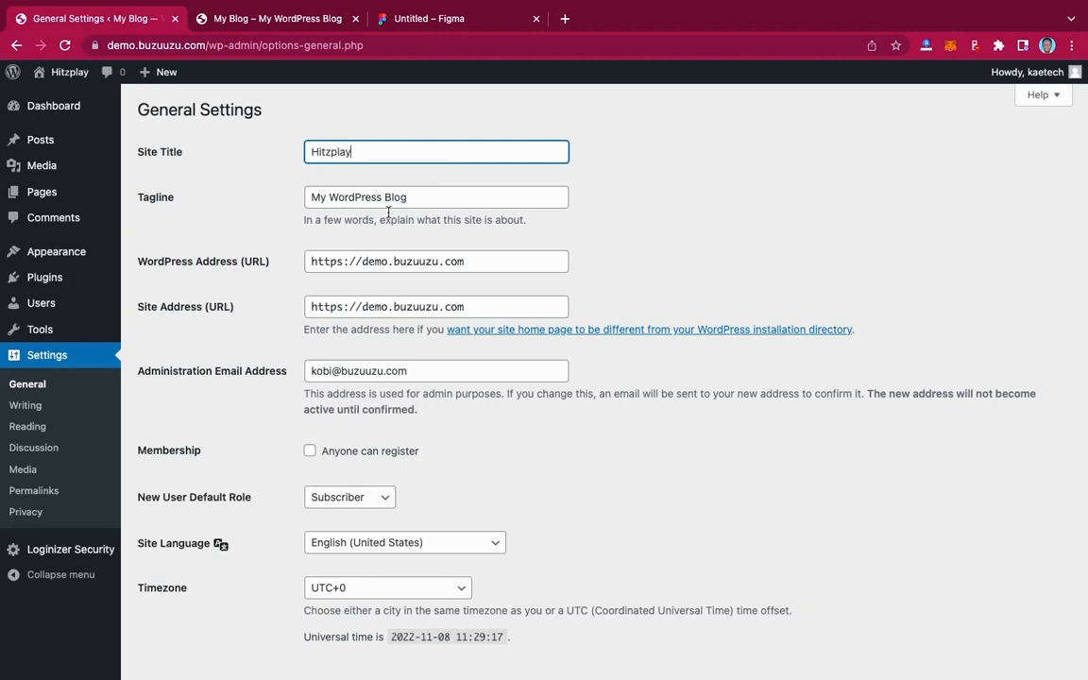
# Step: Change the site tagline to "Music is life" and save the general settings
pyautogui.click(425, 201)
pyautogui.moveTo(425, 201); pyautogui.dragTo(276, 204)
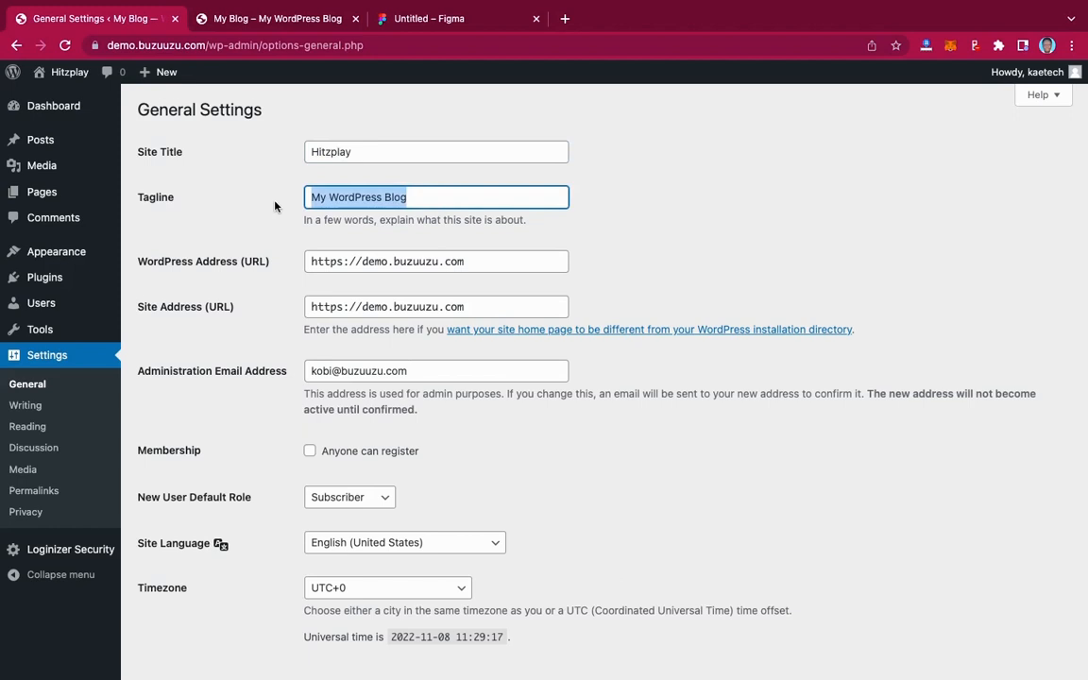
pyautogui.write('Music ')
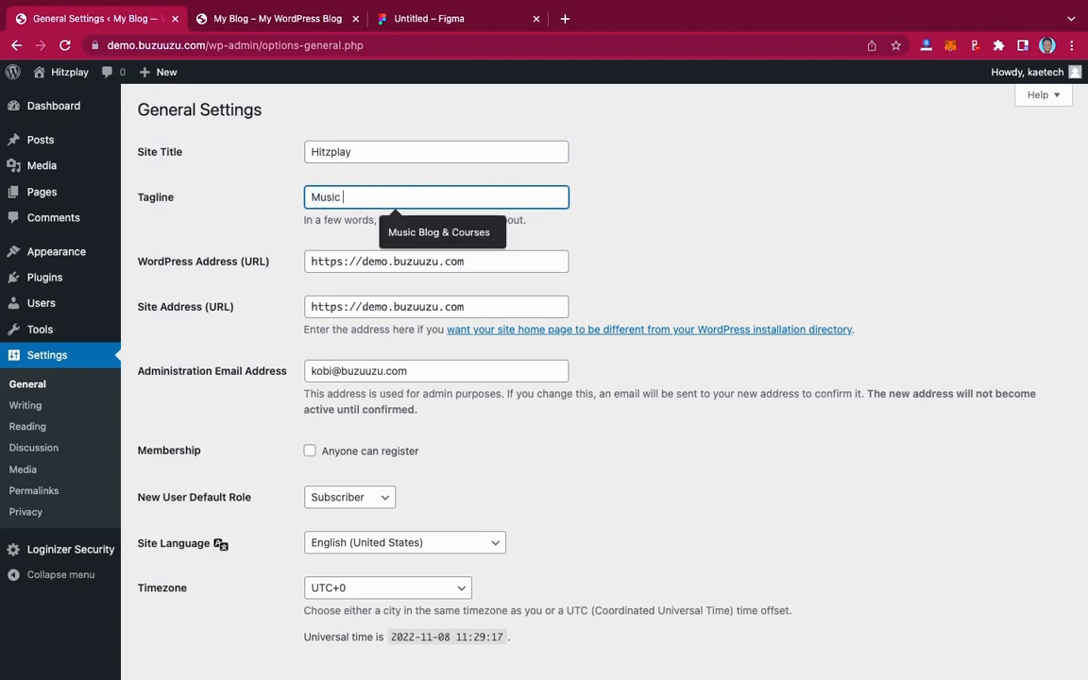
pyautogui.write('is li')
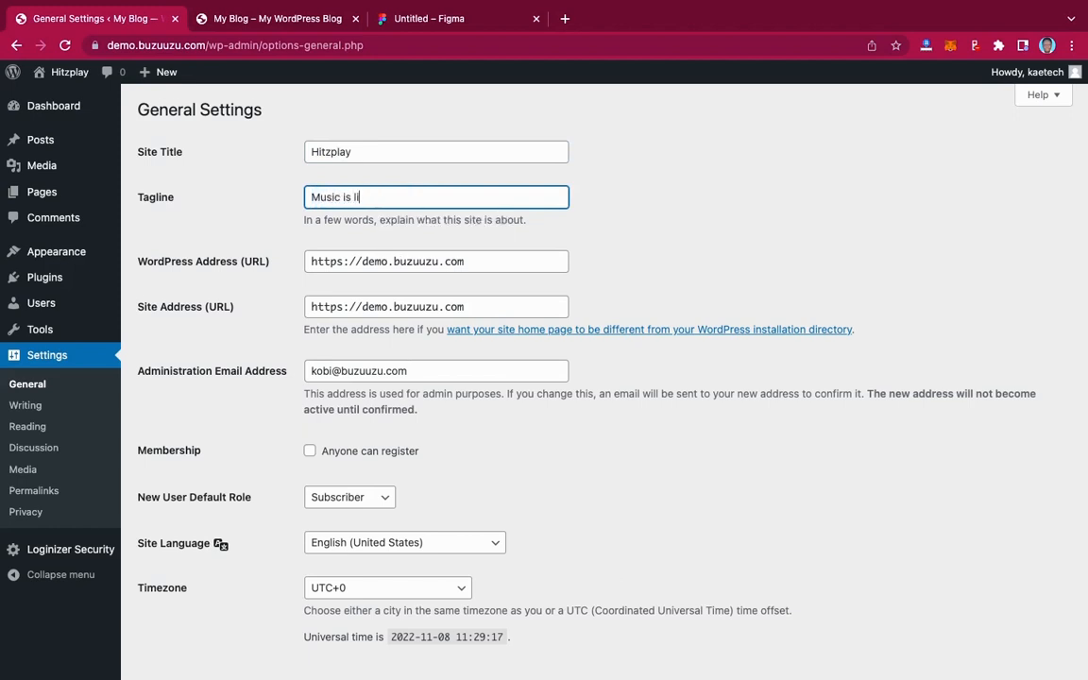
pyautogui.write('fe')
pyautogui.scroll(-1, 376, 431)
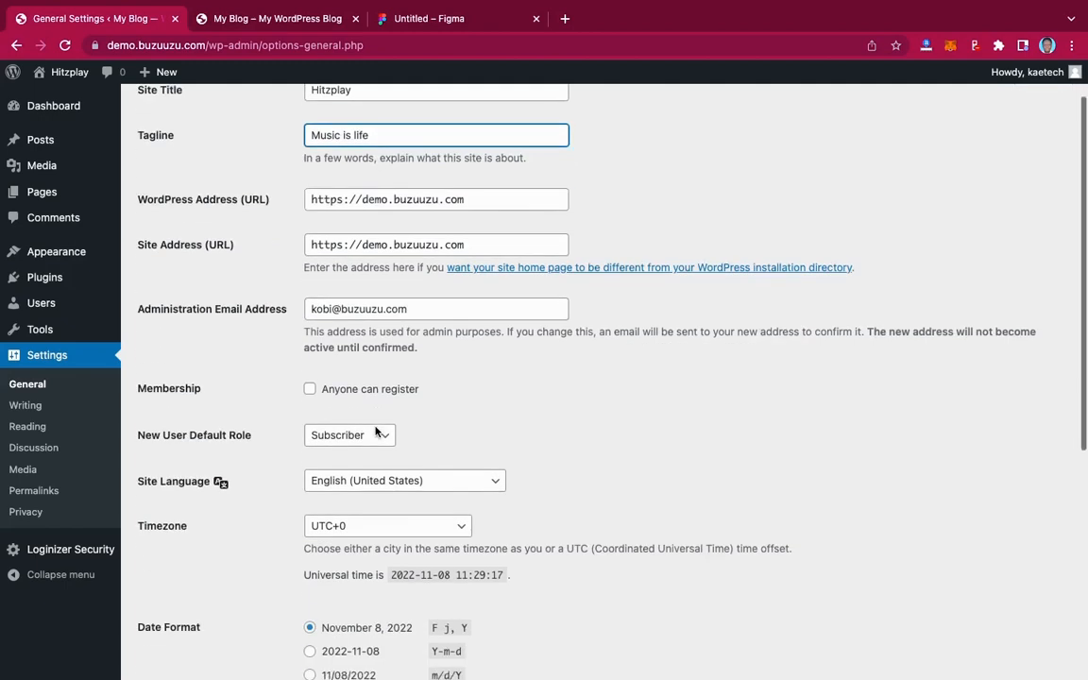
pyautogui.scroll(-3, 376, 431)
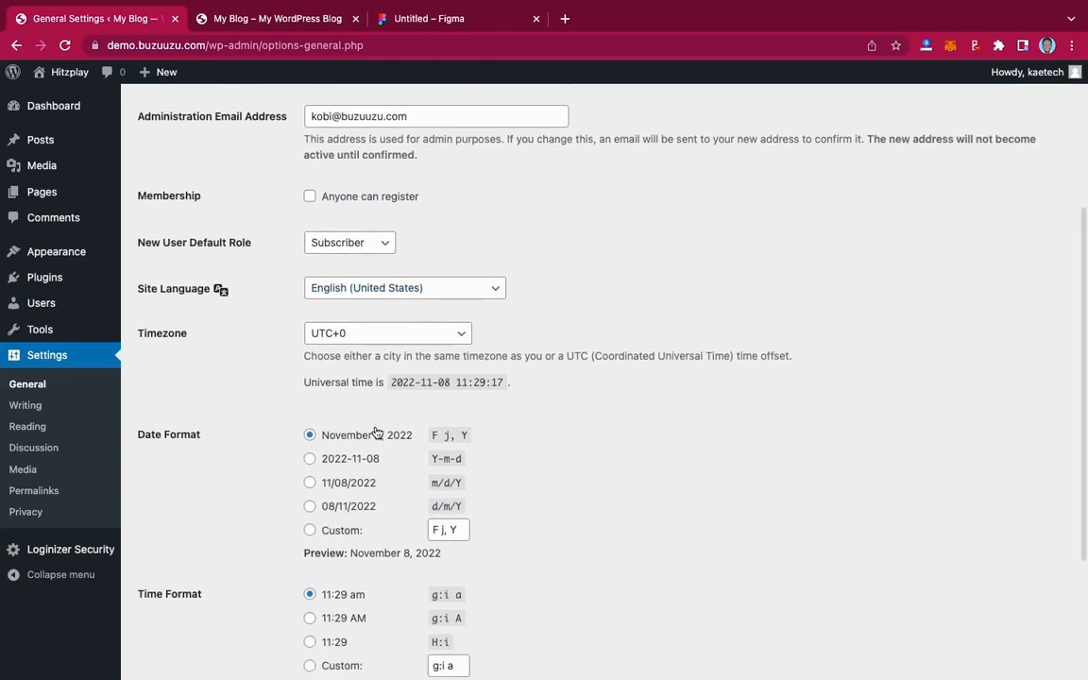
pyautogui.scroll(-3, 375, 431)
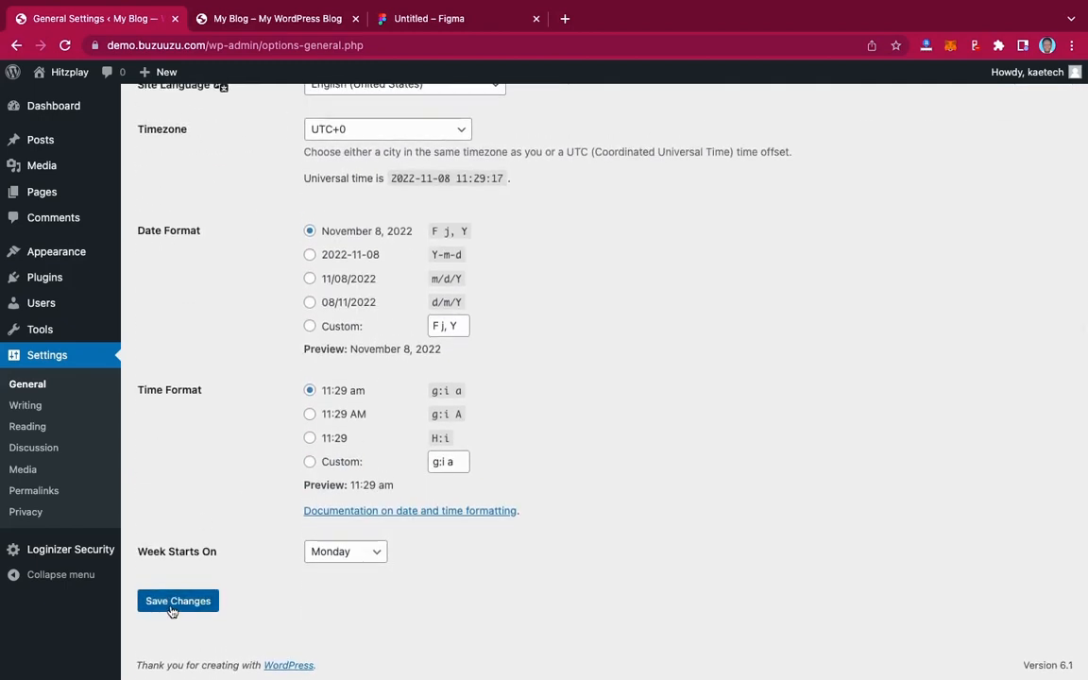
pyautogui.click(174, 605)
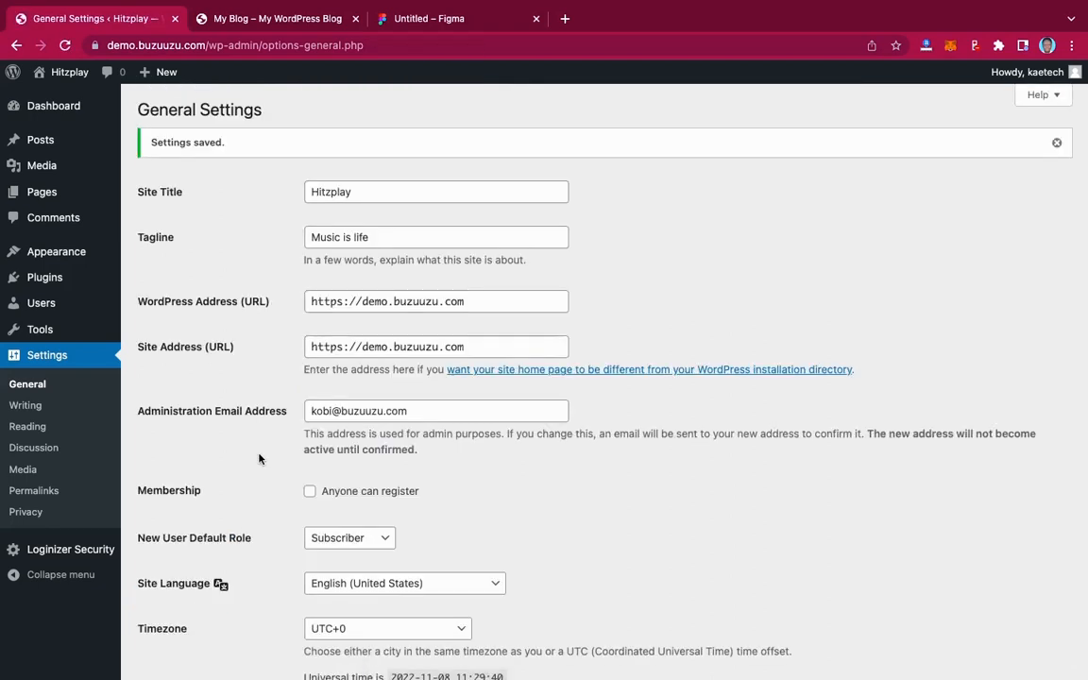
# Step: Set the site's permalink structure to Post name and save the change
pyautogui.click(30, 493)
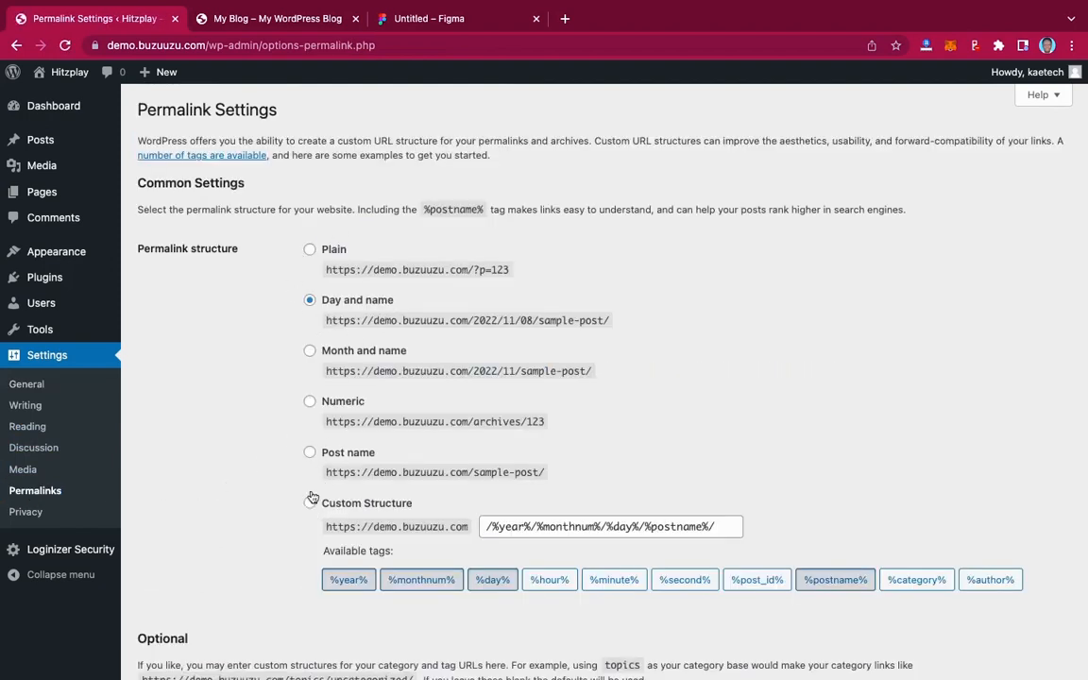
pyautogui.click(310, 454)
pyautogui.scroll(-5, 310, 456)
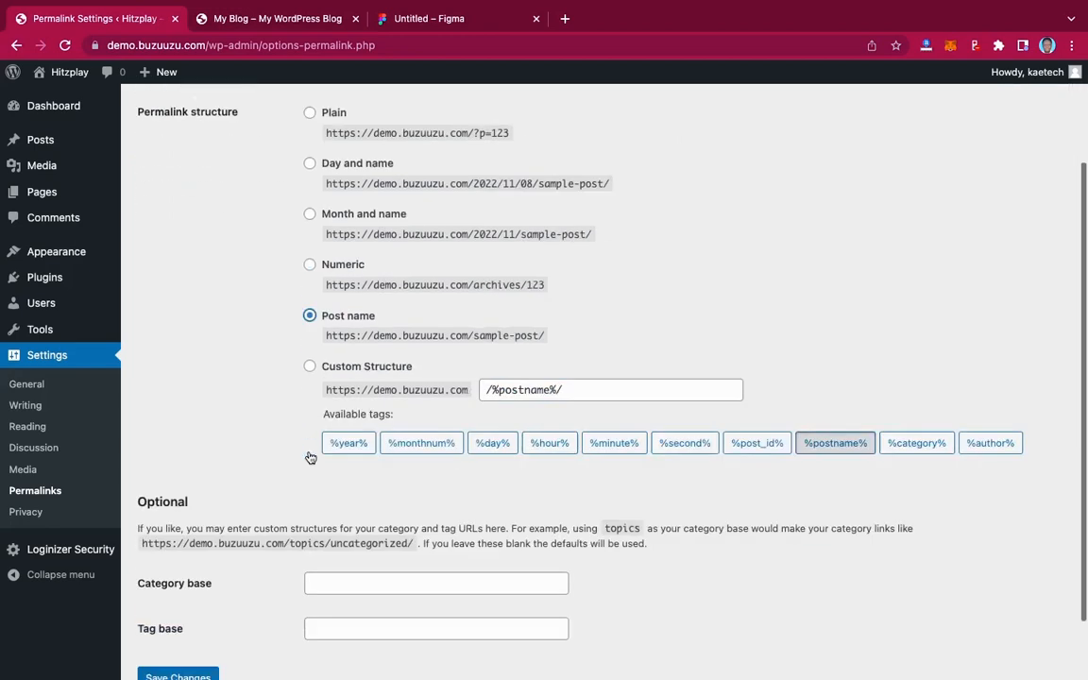
pyautogui.click(170, 609)
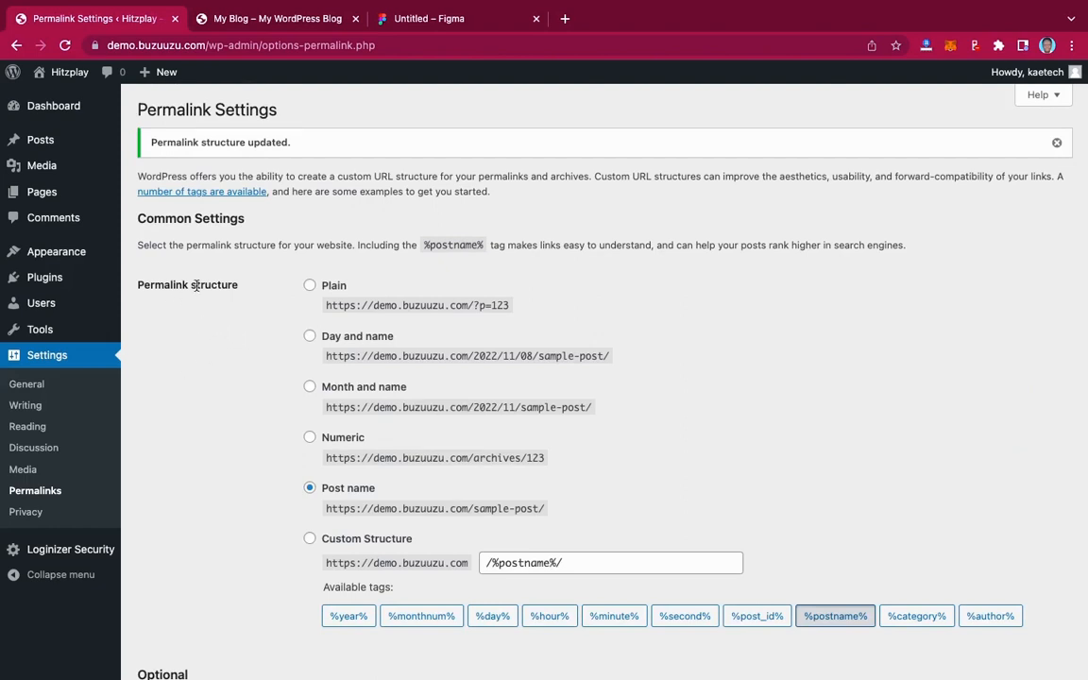
# Step: Find the Astra theme among the popular themes available to add and install it
pyautogui.moveTo(56, 255)
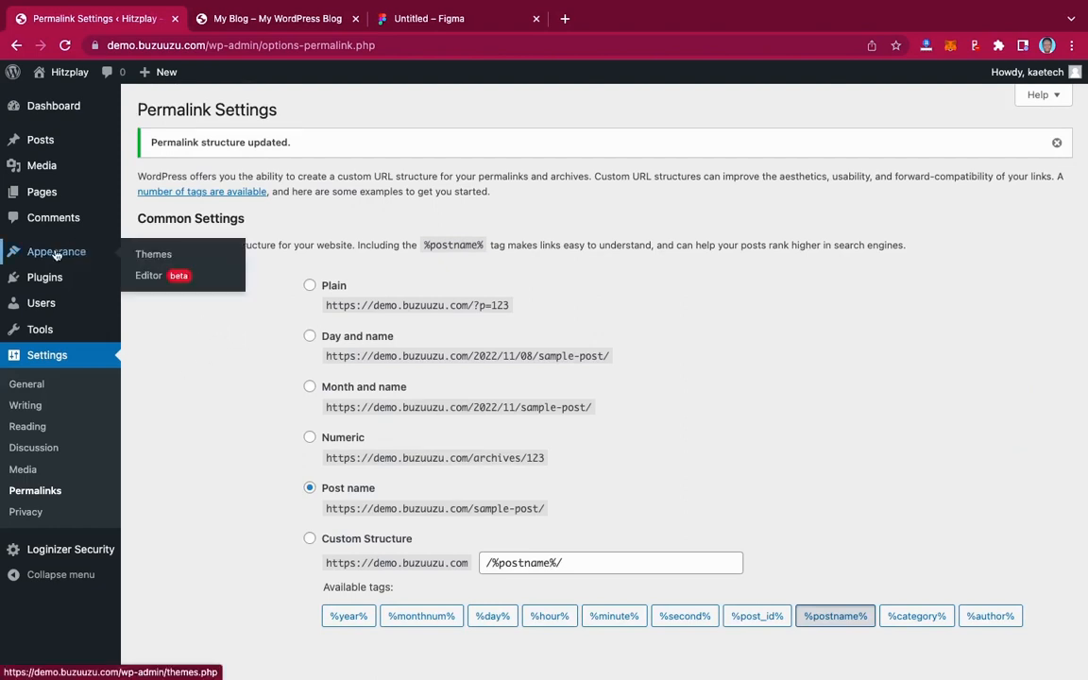
pyautogui.click(153, 254)
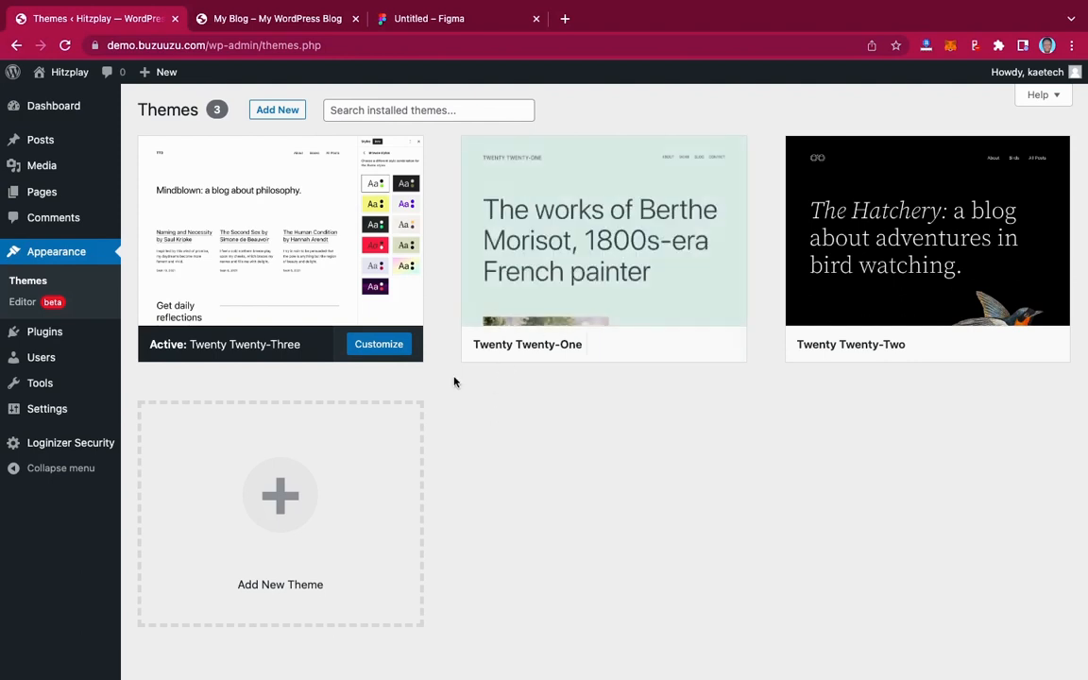
pyautogui.click(269, 111)
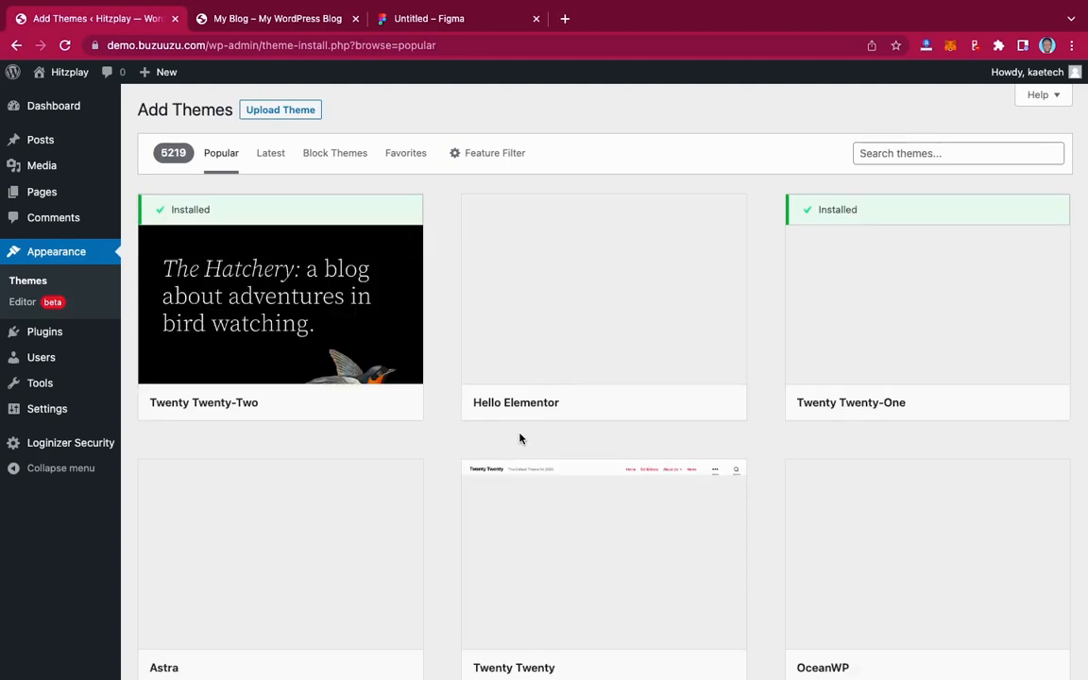
pyautogui.moveTo(647, 332)
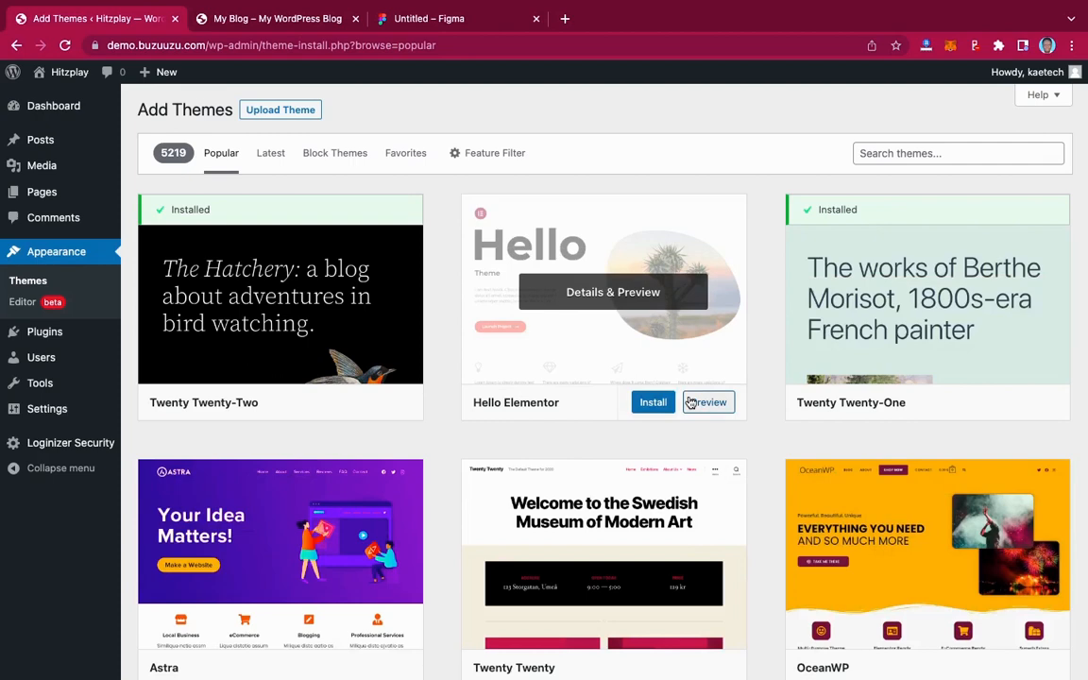
pyautogui.scroll(-5, 691, 403)
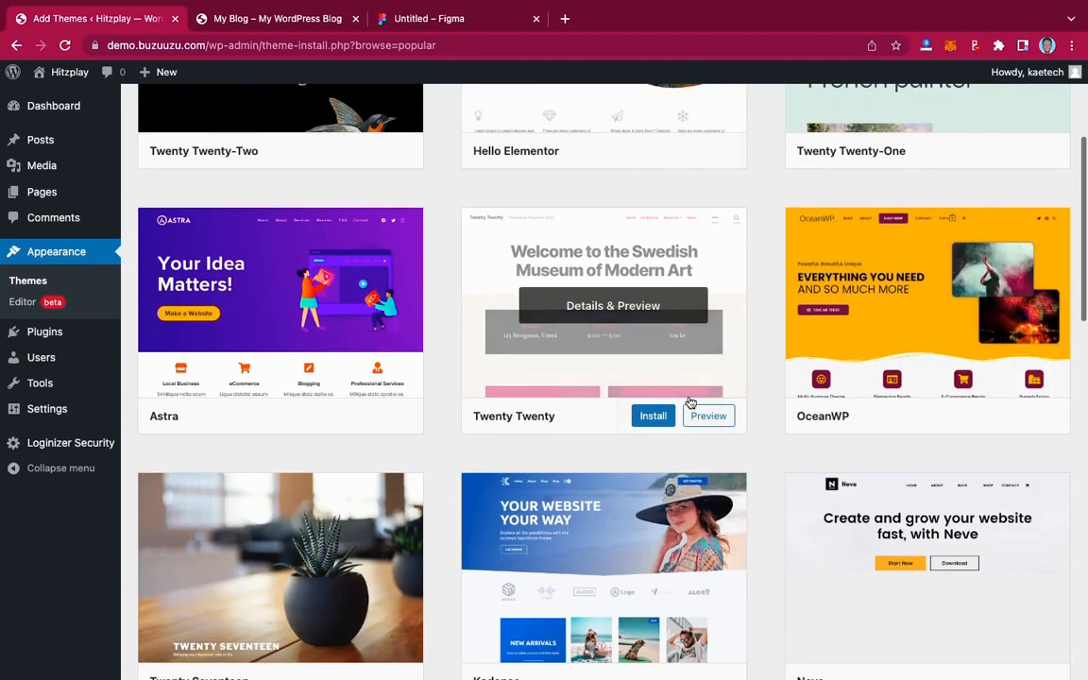
pyautogui.scroll(-2, 690, 403)
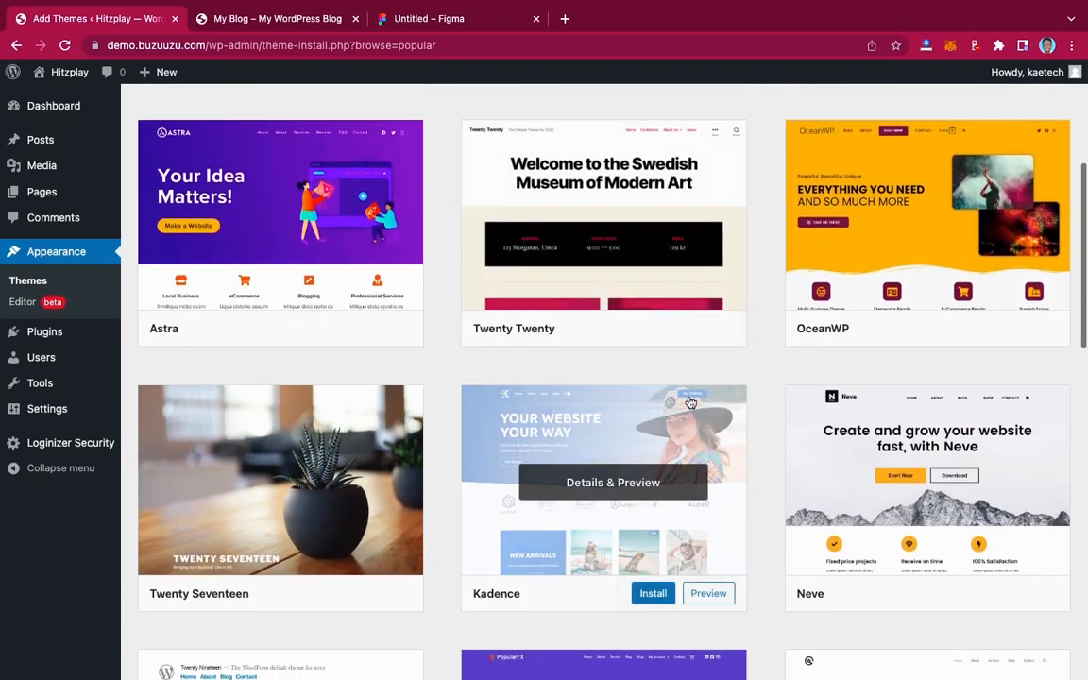
pyautogui.moveTo(294, 253)
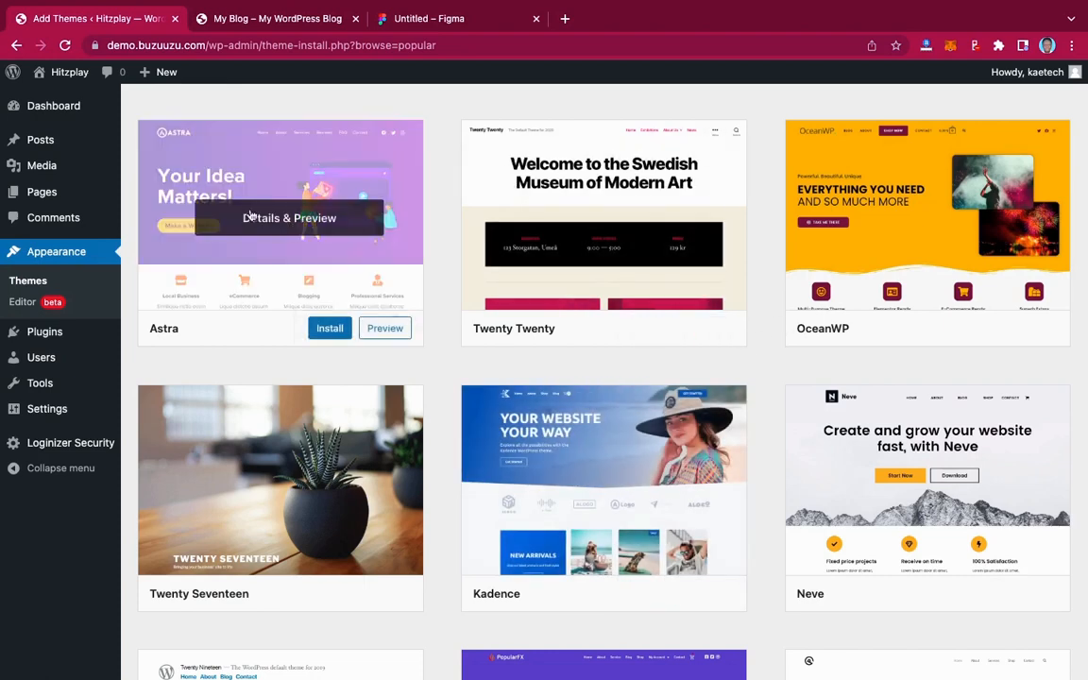
pyautogui.click(330, 329)
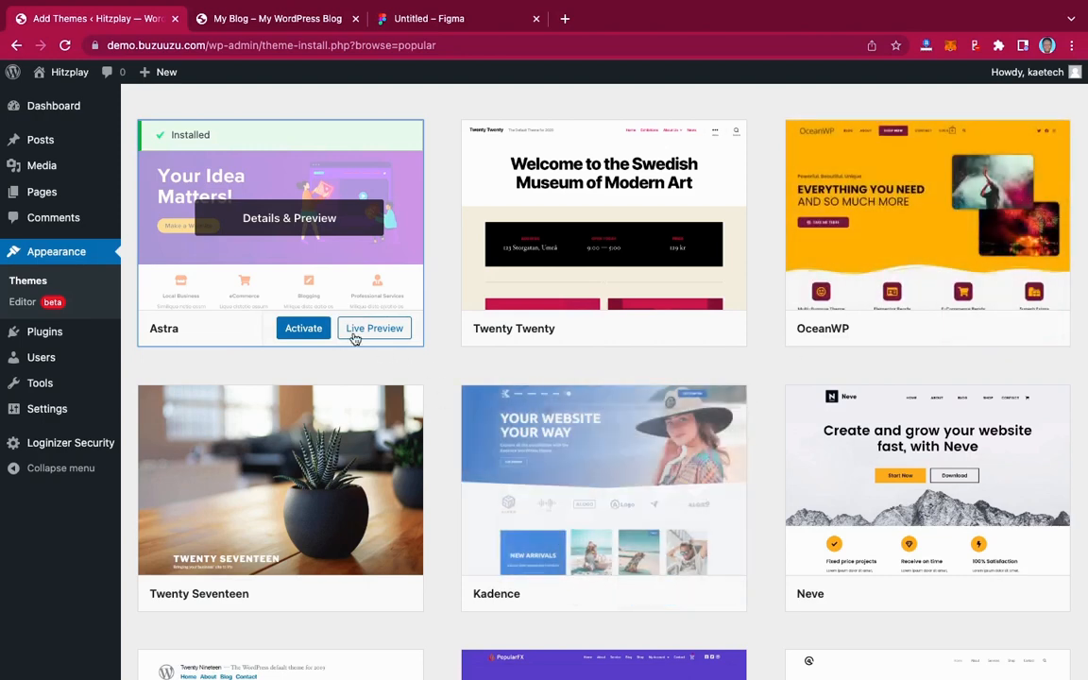
# Step: Activate the installed Astra theme and dismiss its welcome notice
pyautogui.click(303, 328)
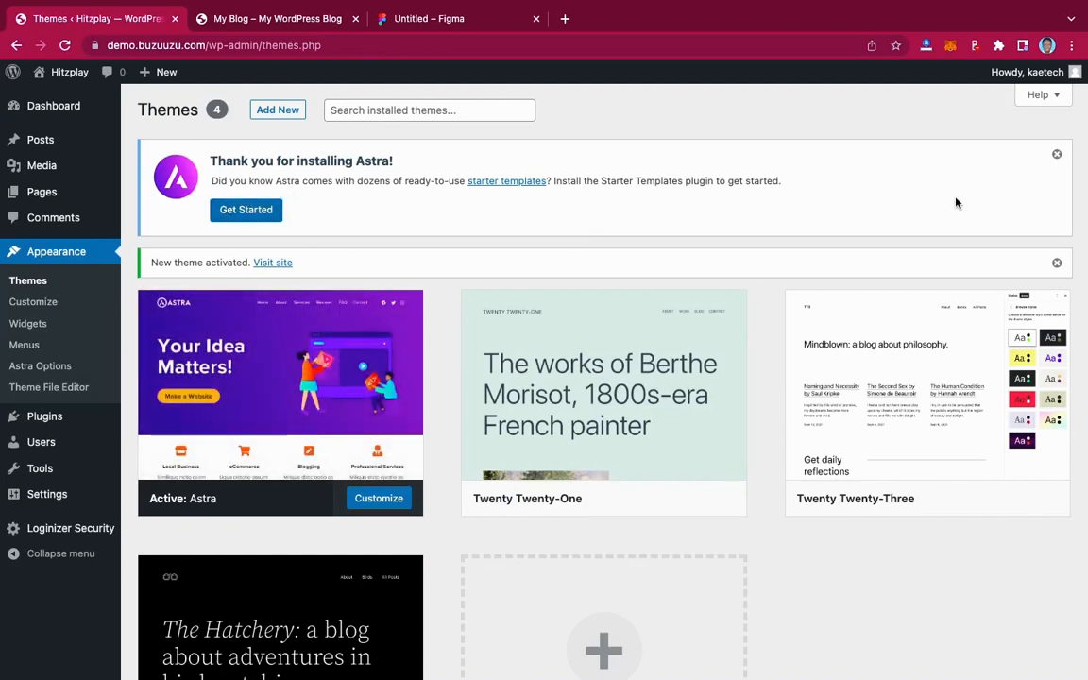
pyautogui.click(1057, 154)
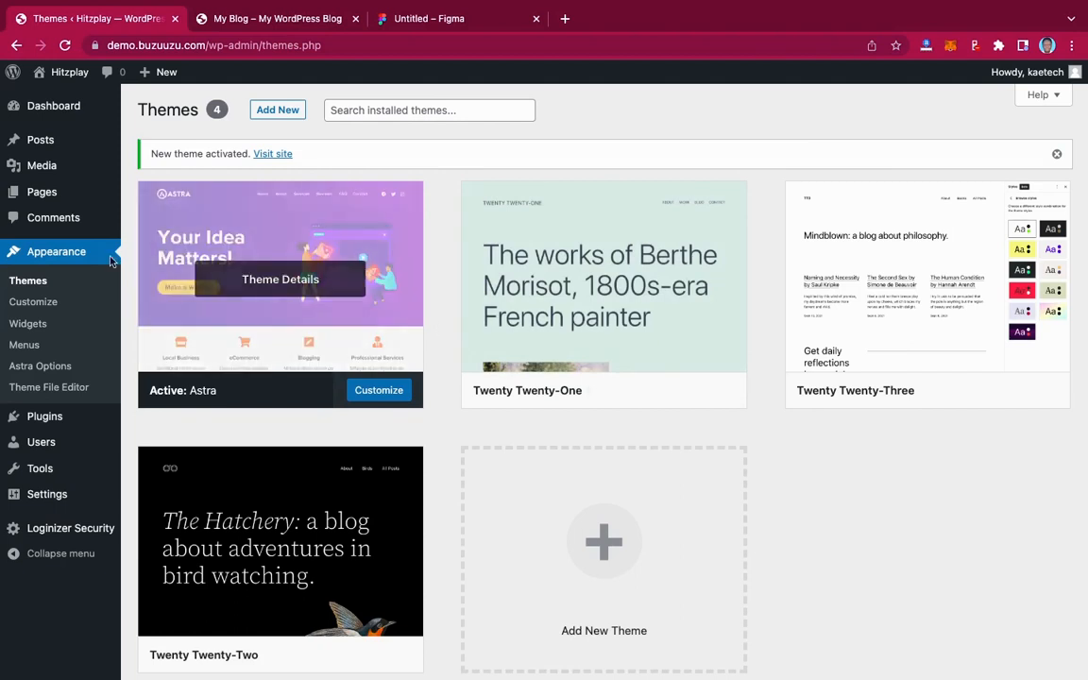
# Step: In the theme customizer's Header Builder, enable the transparent header on the complete website
pyautogui.click(35, 304)
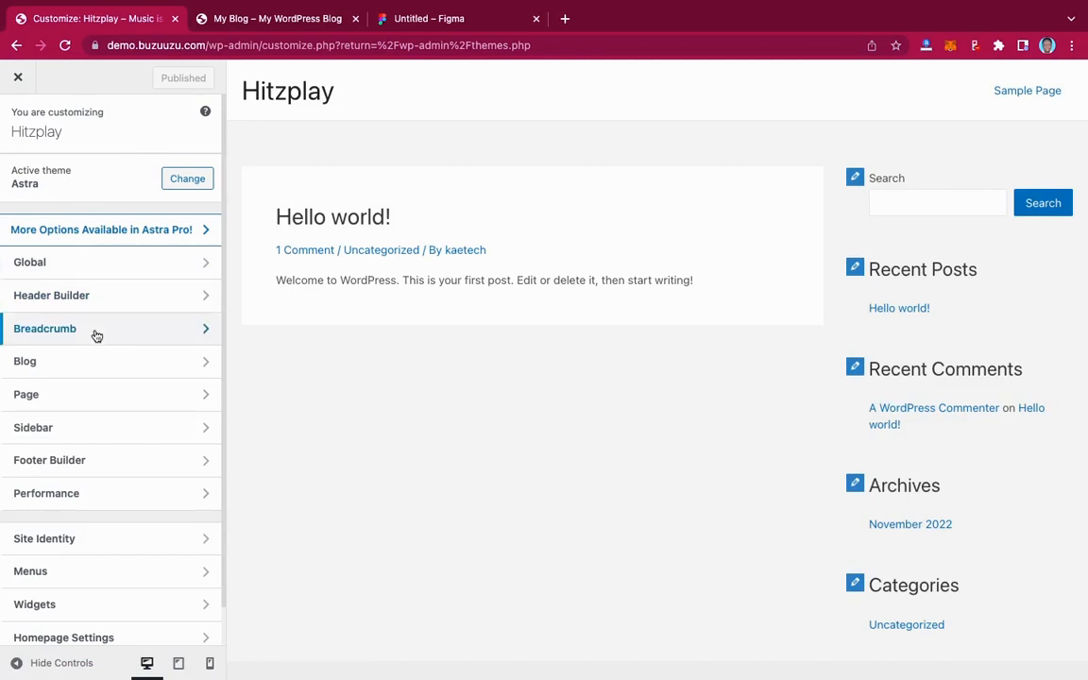
pyautogui.scroll(-1, 96, 336)
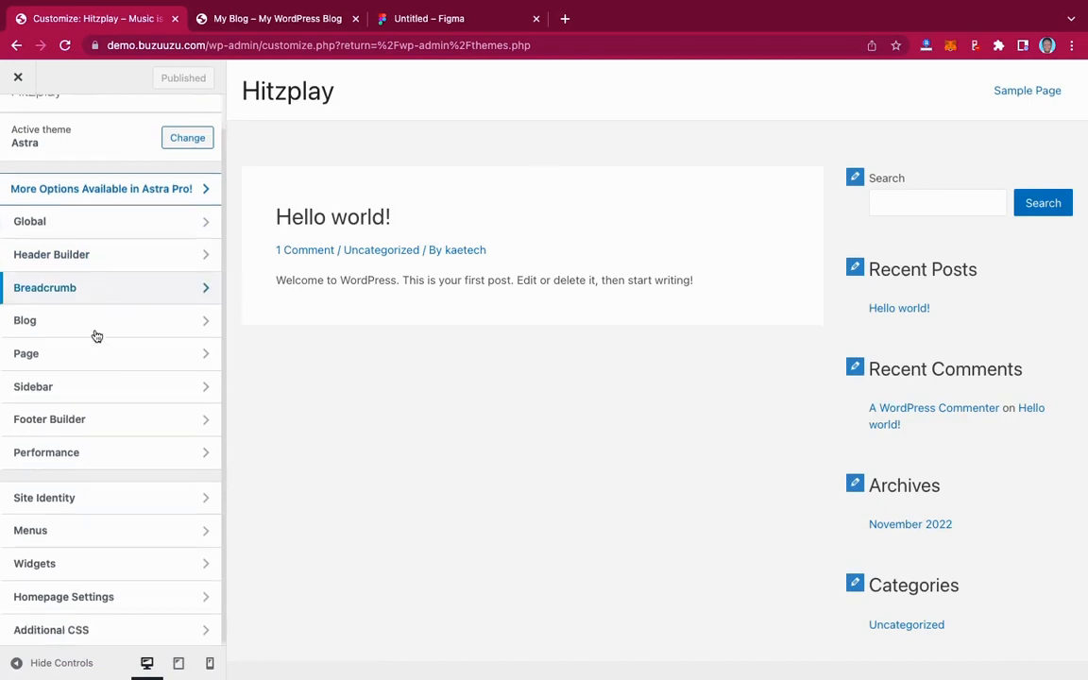
pyautogui.click(99, 255)
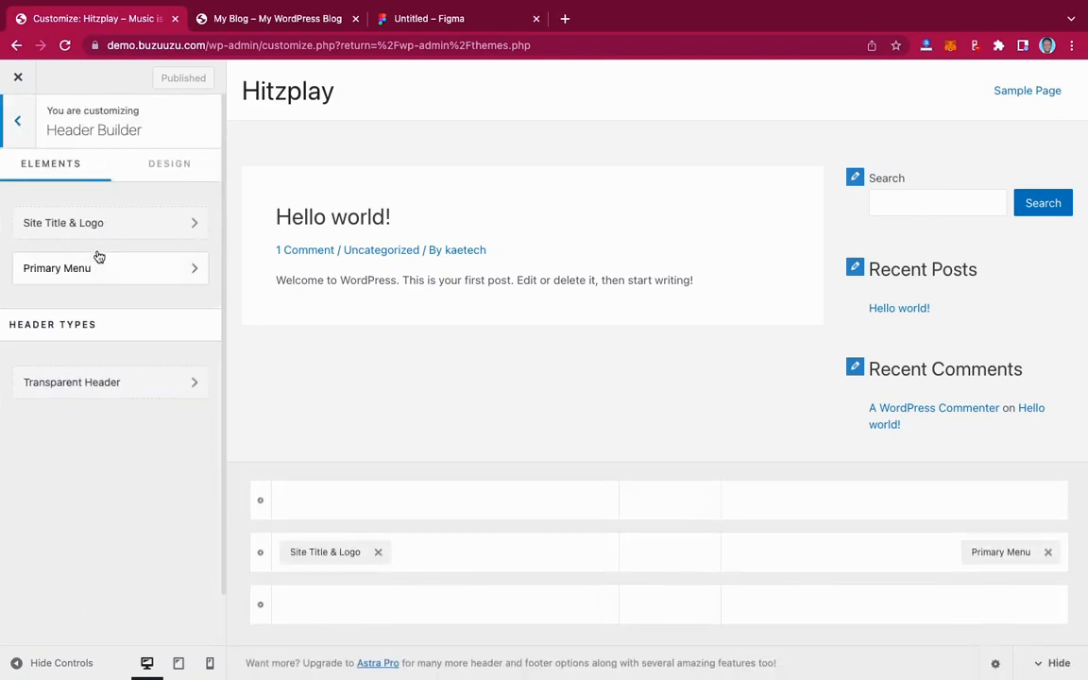
pyautogui.click(139, 391)
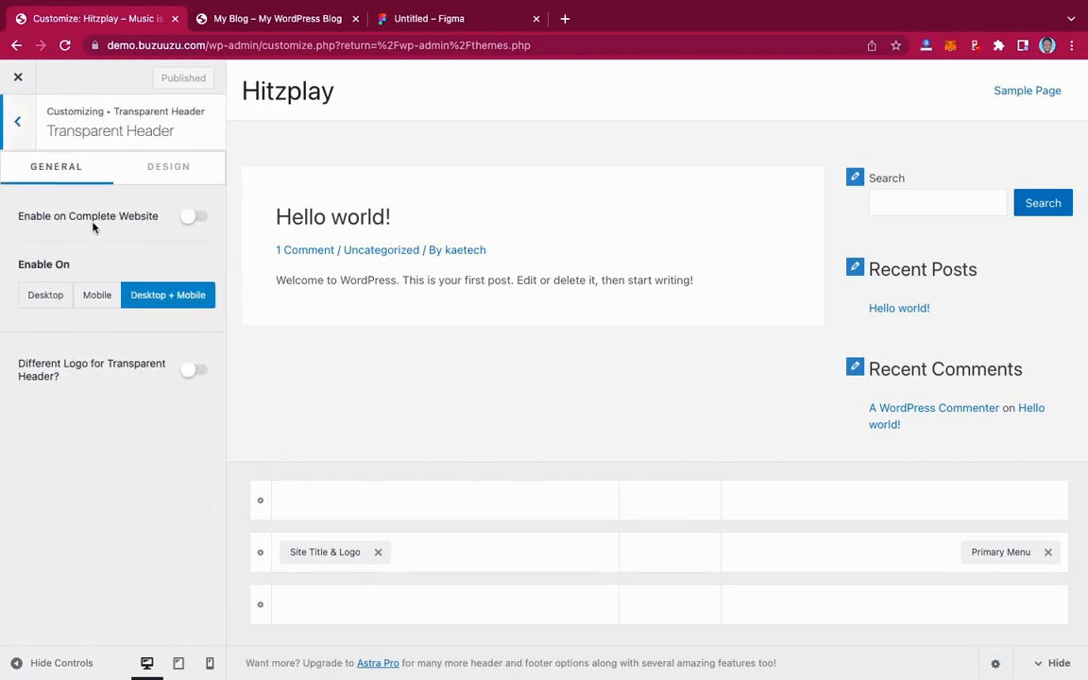
pyautogui.click(194, 219)
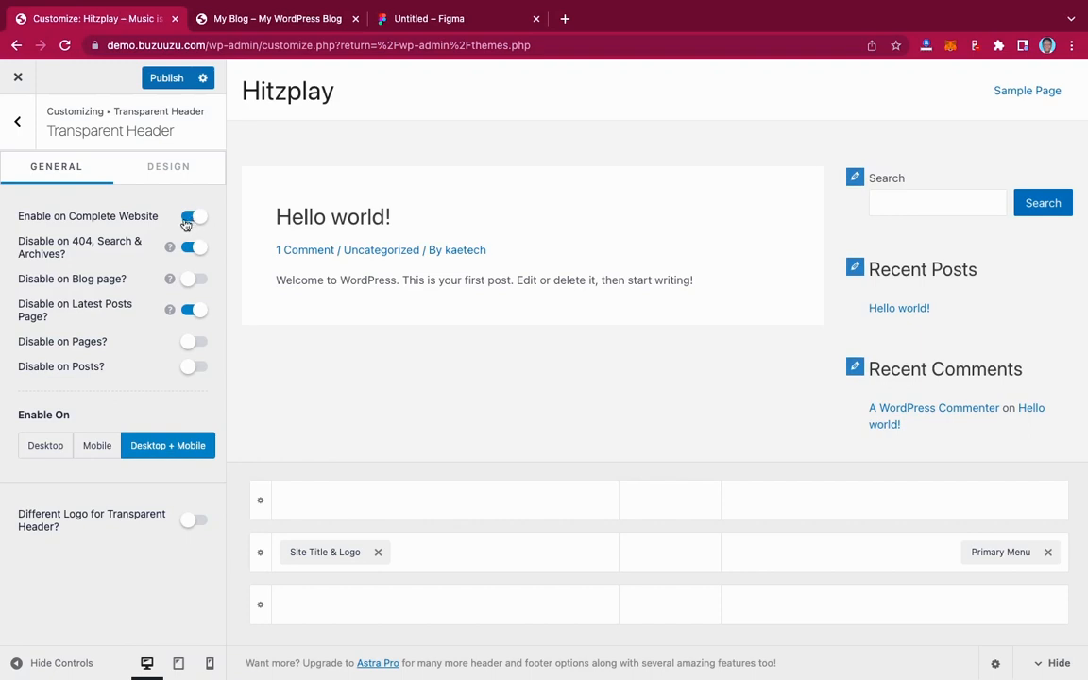
# Step: Review the transparent header's design options, then publish the customizer changes and close the customizer
pyautogui.click(183, 175)
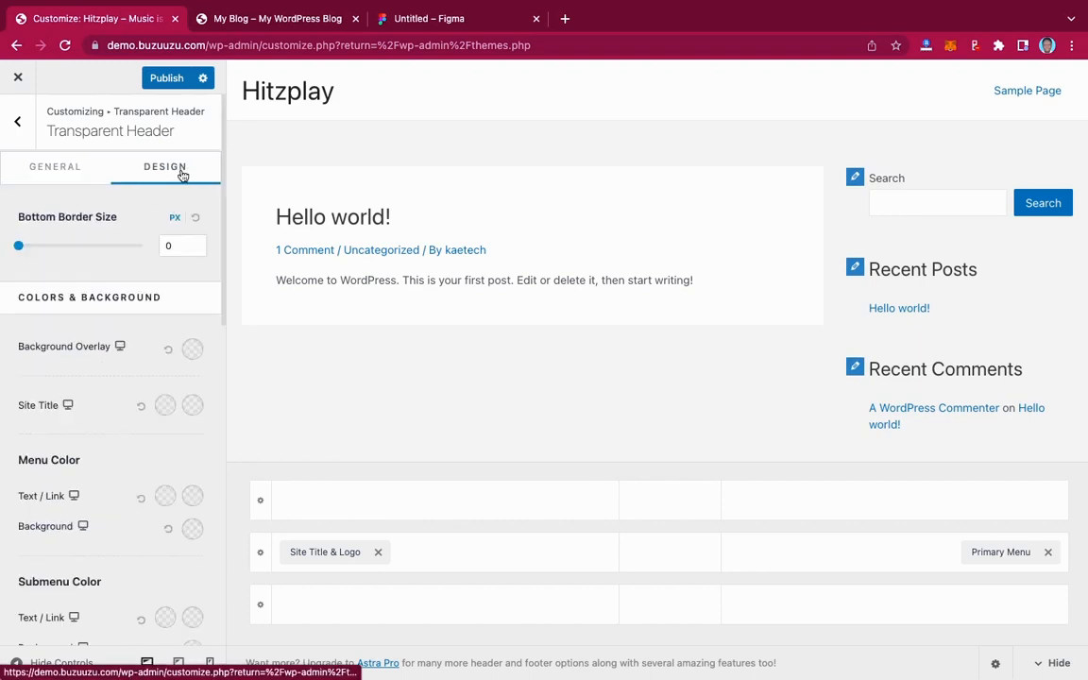
pyautogui.scroll(-3, 104, 357)
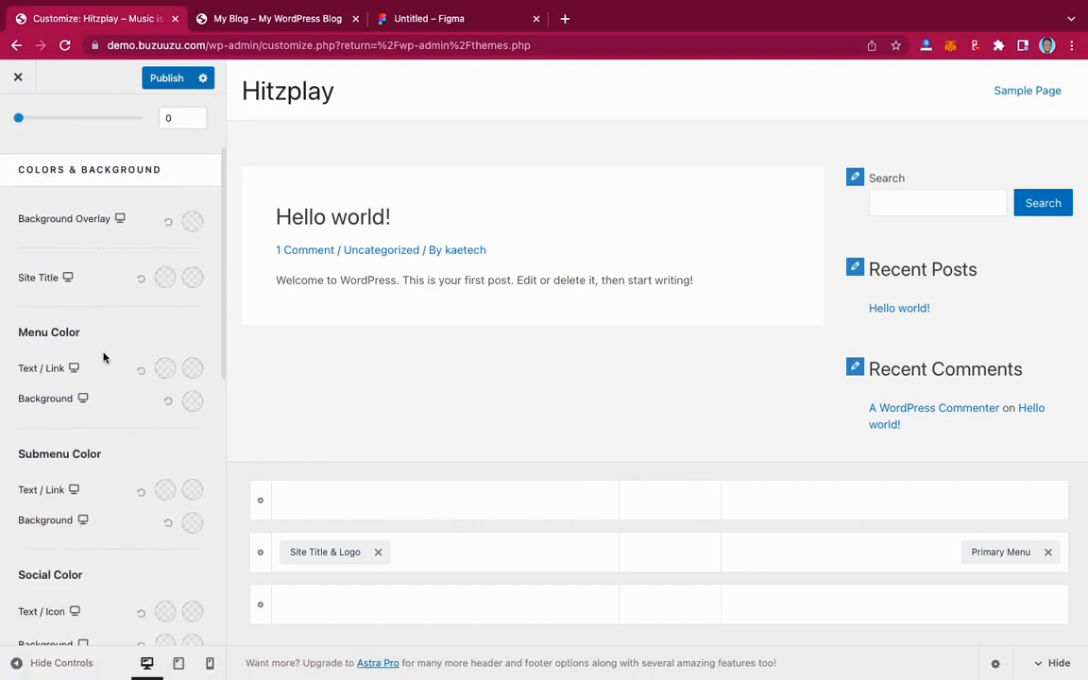
pyautogui.scroll(-2, 104, 357)
pyautogui.scroll(4, 104, 357)
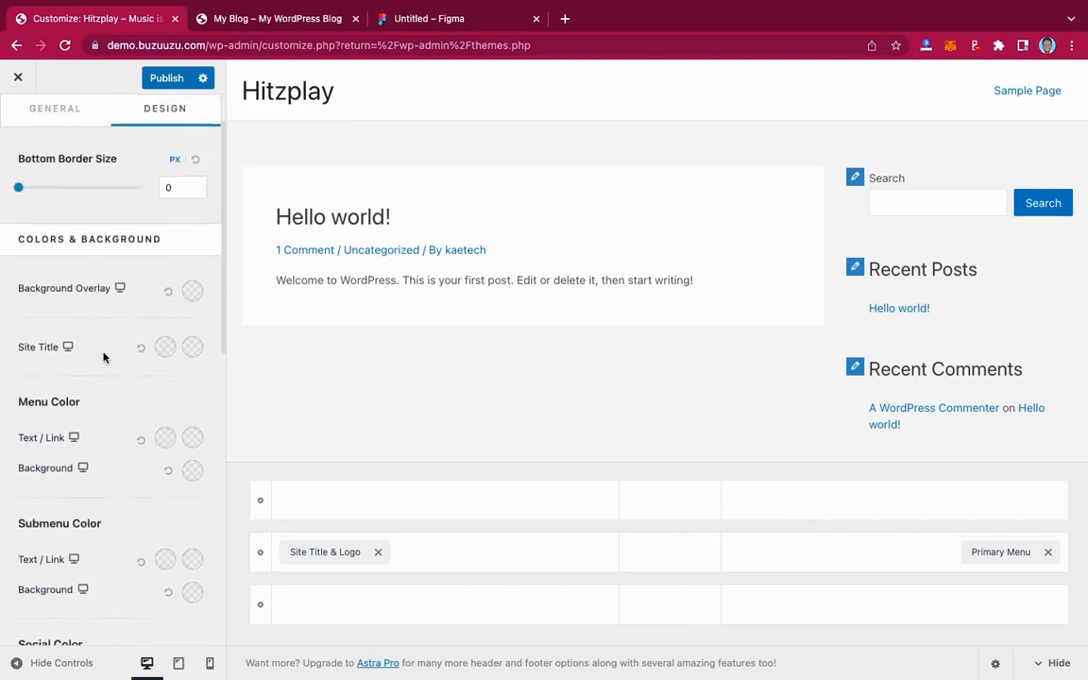
pyautogui.scroll(1, 94, 354)
pyautogui.click(65, 166)
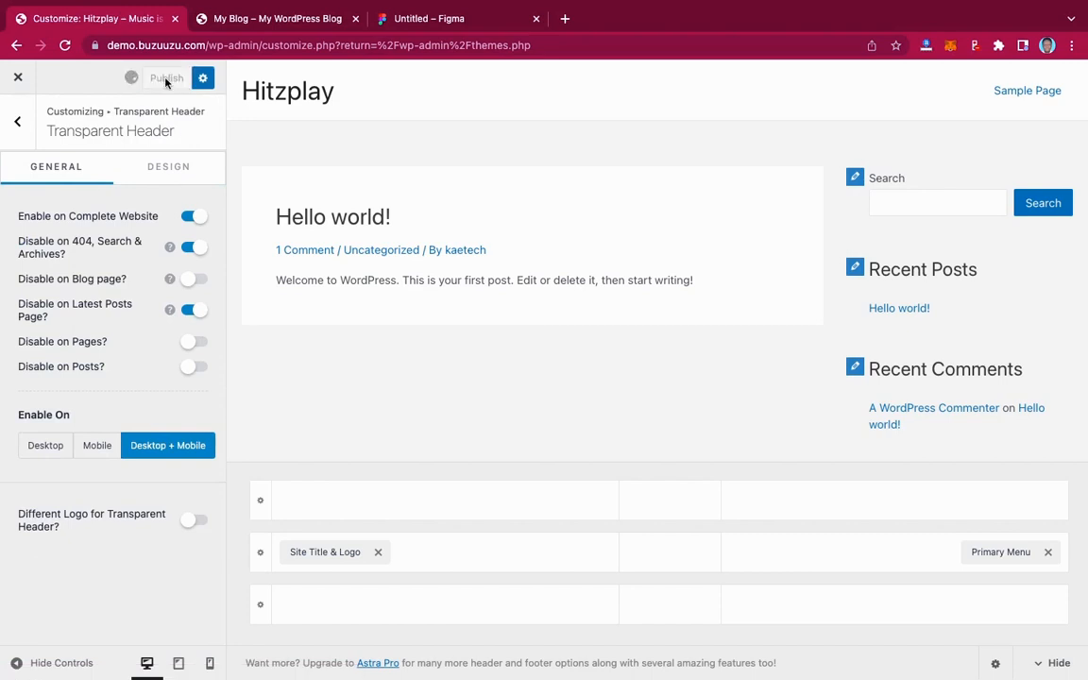
pyautogui.click(19, 82)
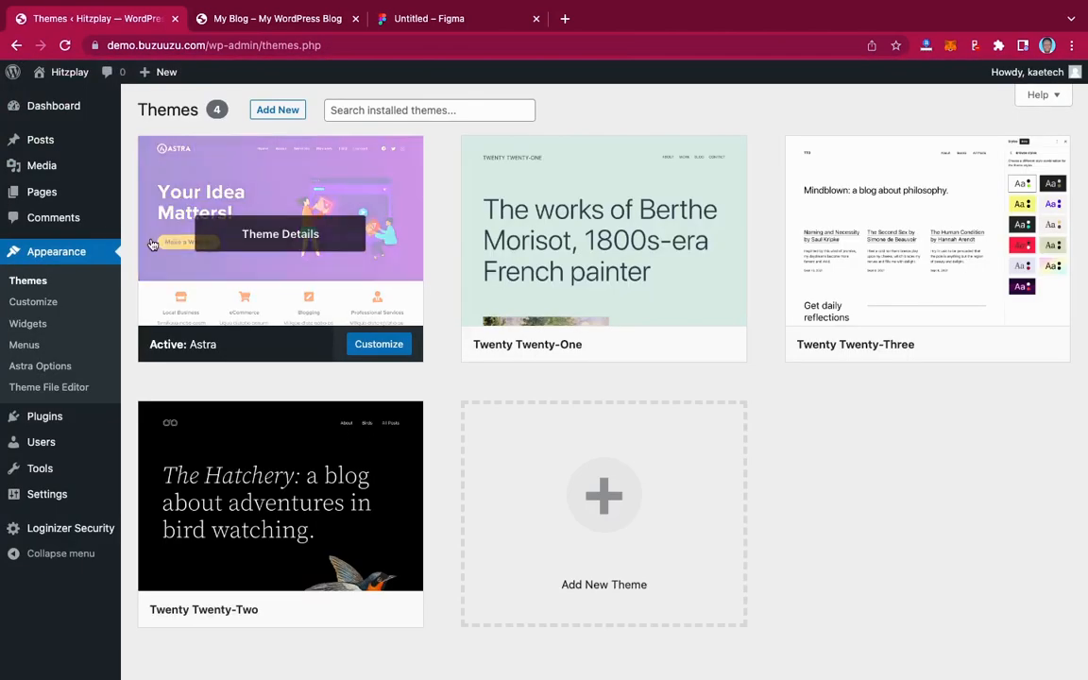
# Step: Create a new page titled "Home" and publish it, dismissing the block editor's welcome guide
pyautogui.moveTo(46, 191)
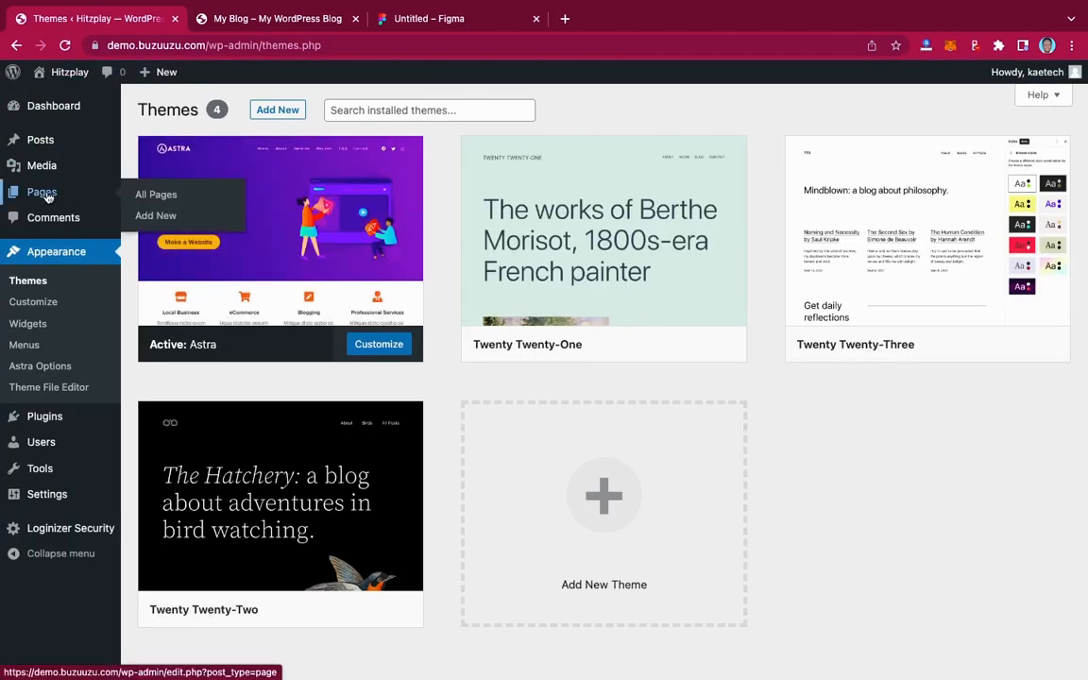
pyautogui.click(154, 196)
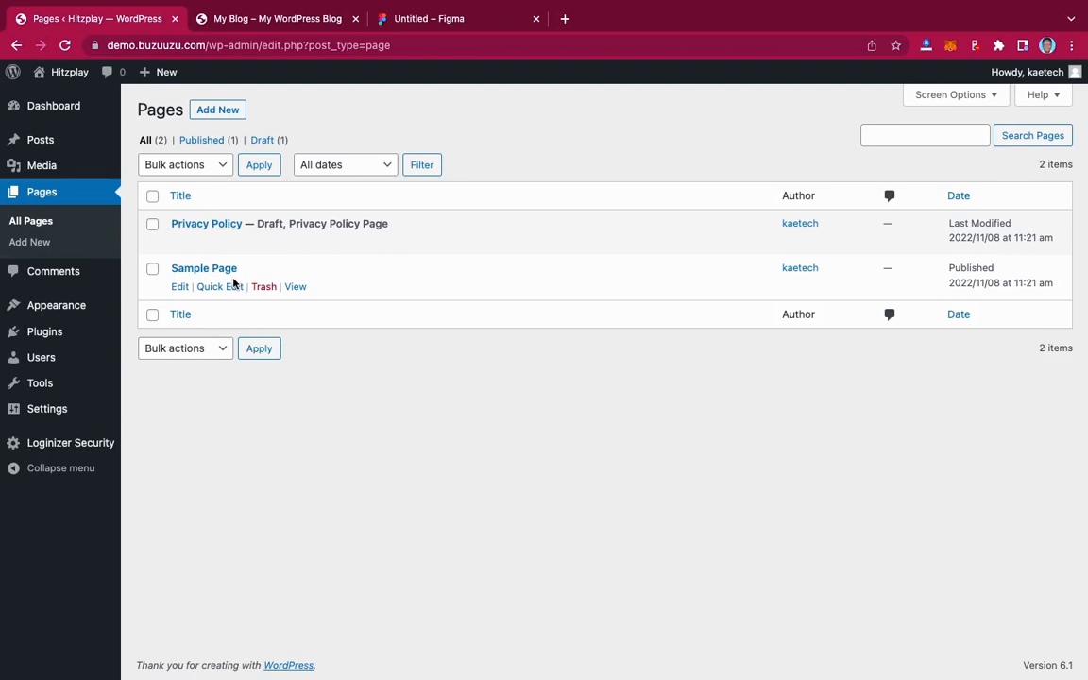
pyautogui.click(217, 110)
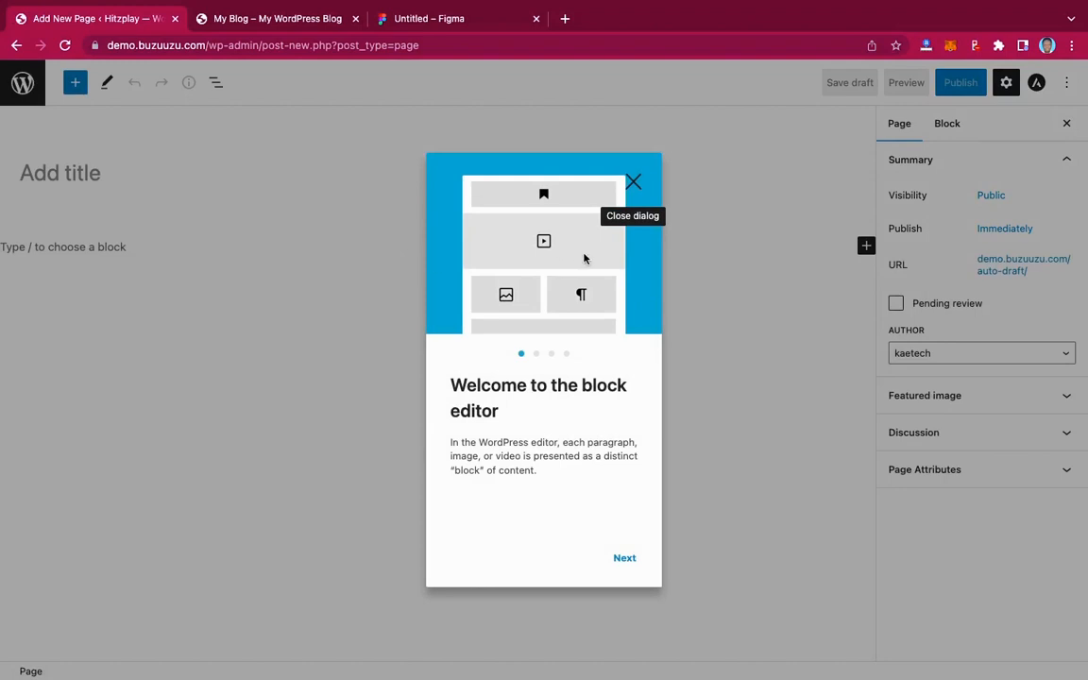
pyautogui.click(631, 183)
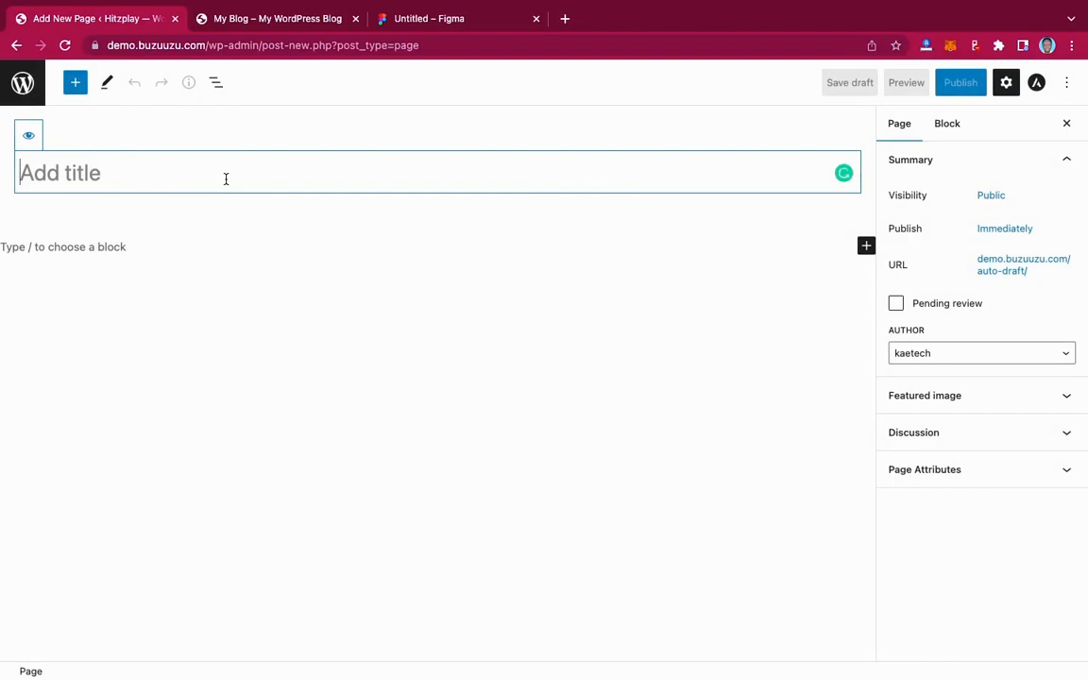
pyautogui.write('Home')
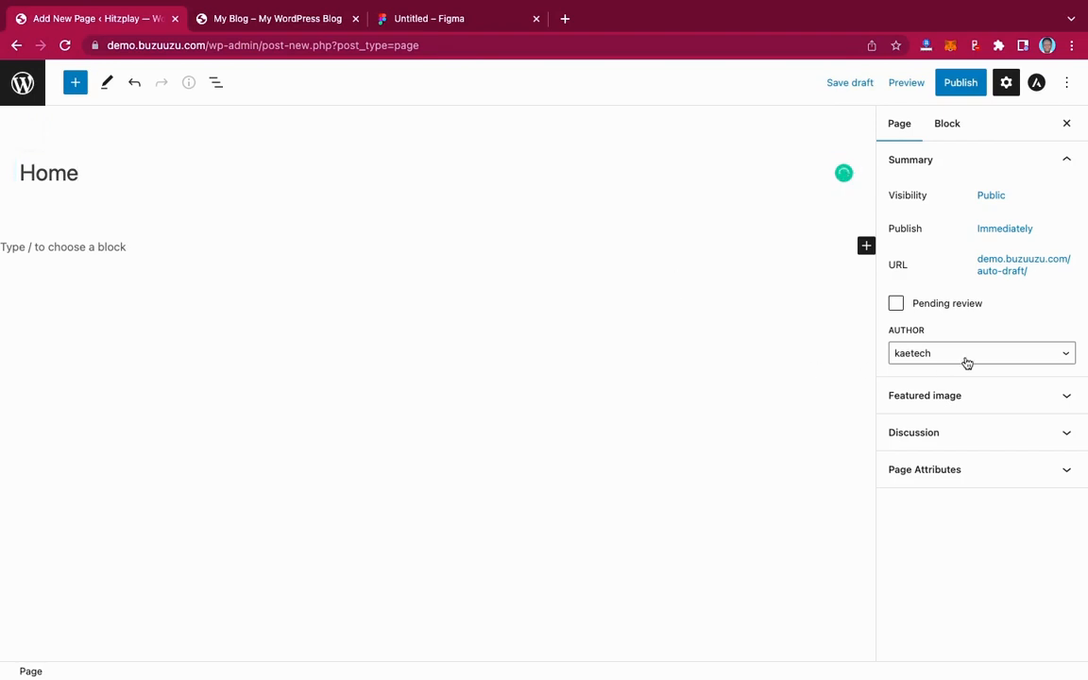
pyautogui.click(961, 83)
pyautogui.click(961, 83)
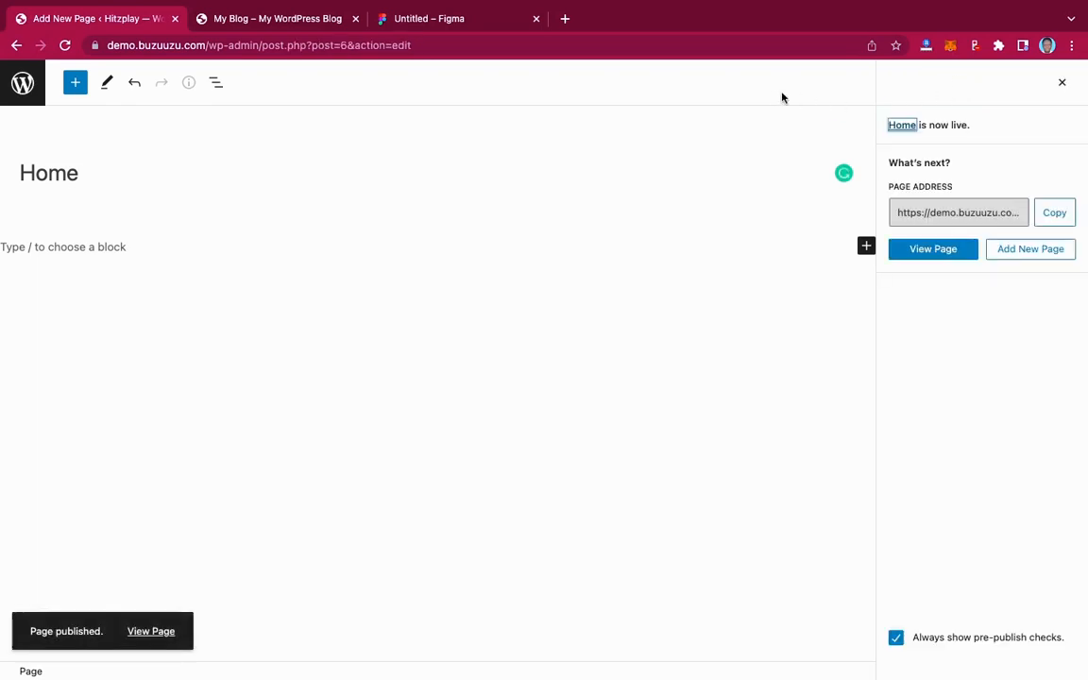
# Step: Close the post-publish summary and turn off the block editor's Fullscreen mode
pyautogui.click(1063, 86)
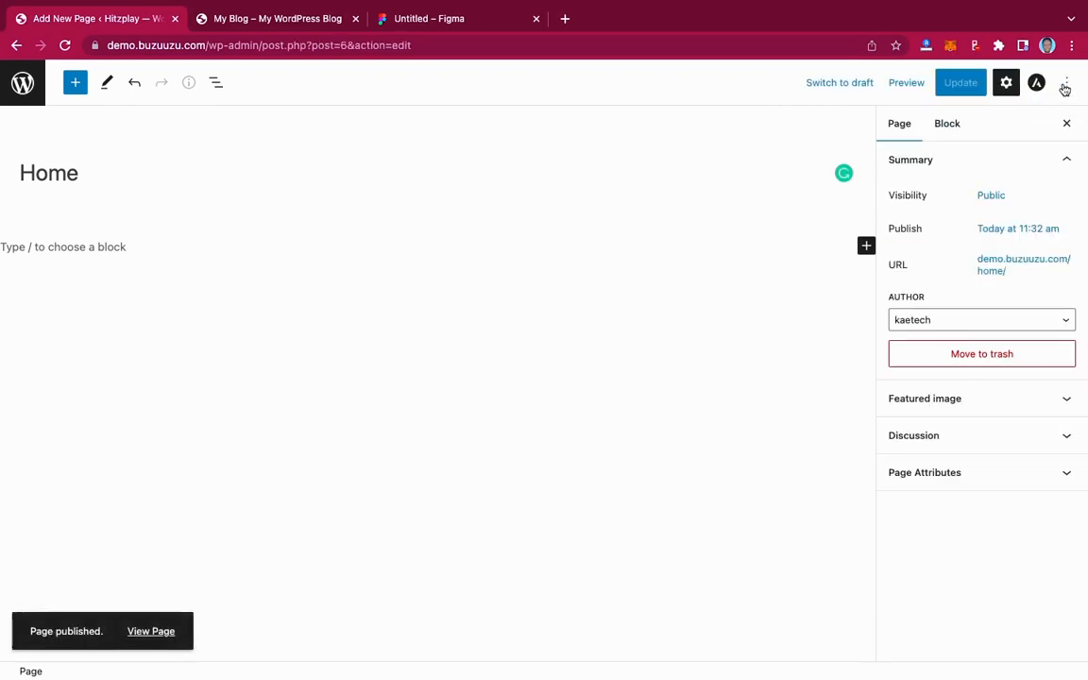
pyautogui.click(1064, 88)
pyautogui.click(946, 240)
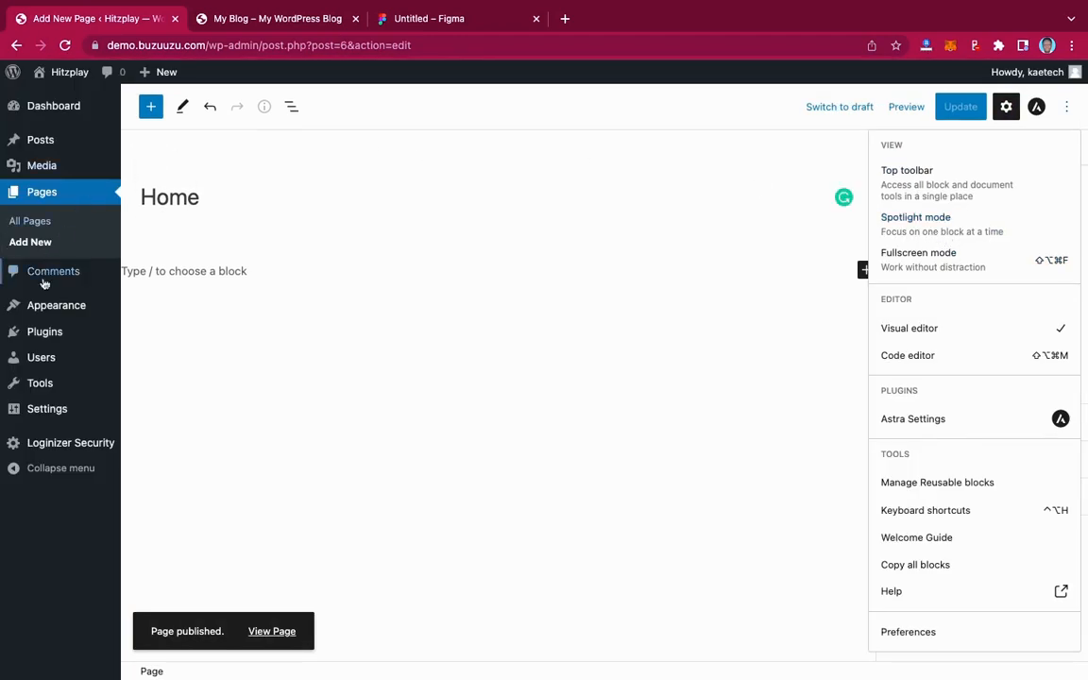
# Step: Search the plugin directory for "elementor", then install and activate the Elementor Website Builder plugin
pyautogui.moveTo(41, 343)
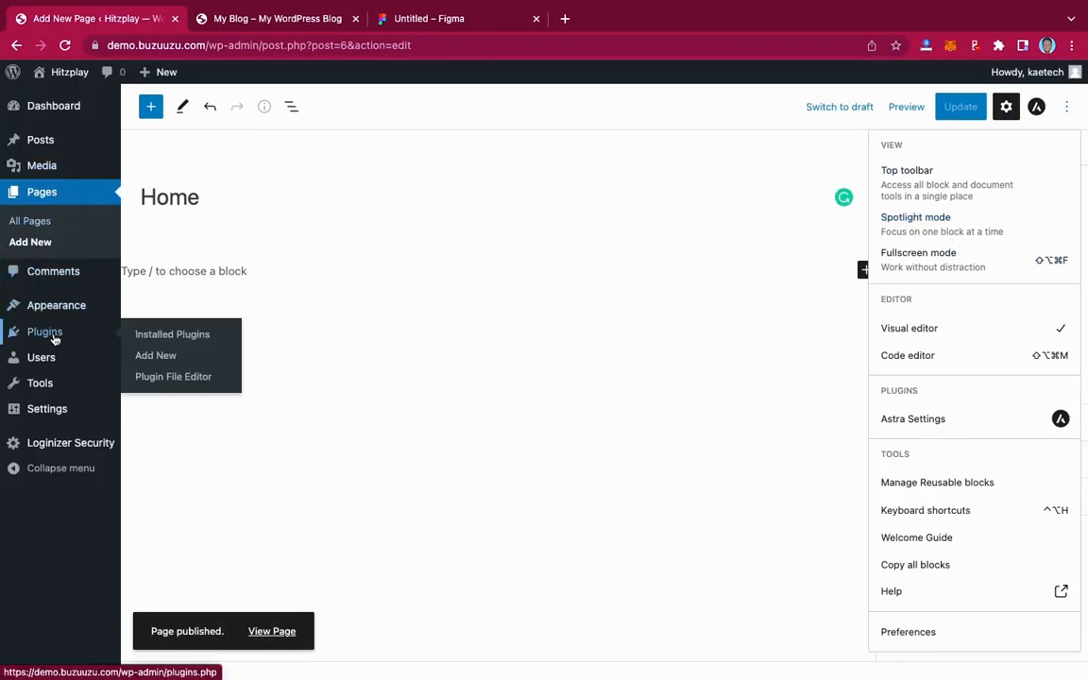
pyautogui.click(192, 338)
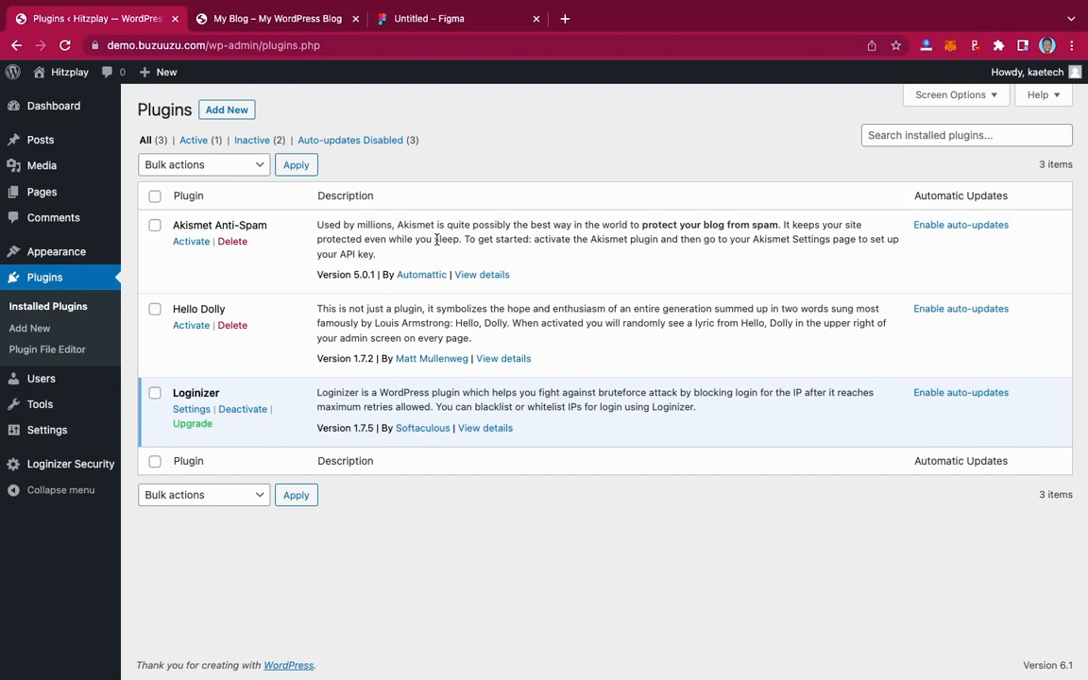
pyautogui.click(227, 109)
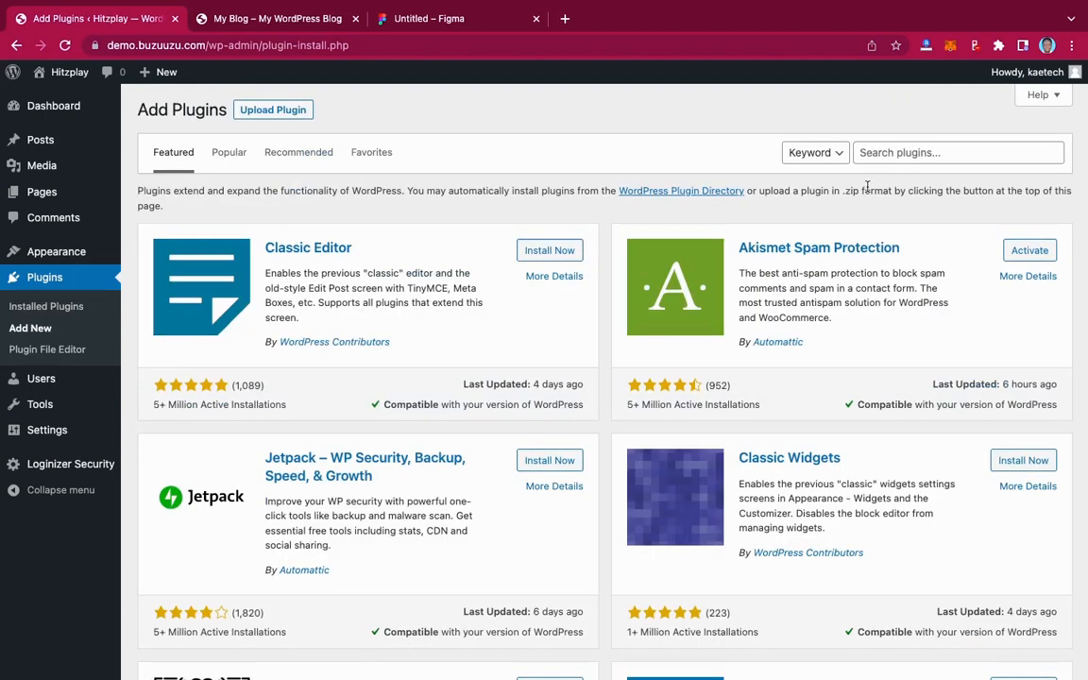
pyautogui.click(907, 153)
pyautogui.click(960, 189)
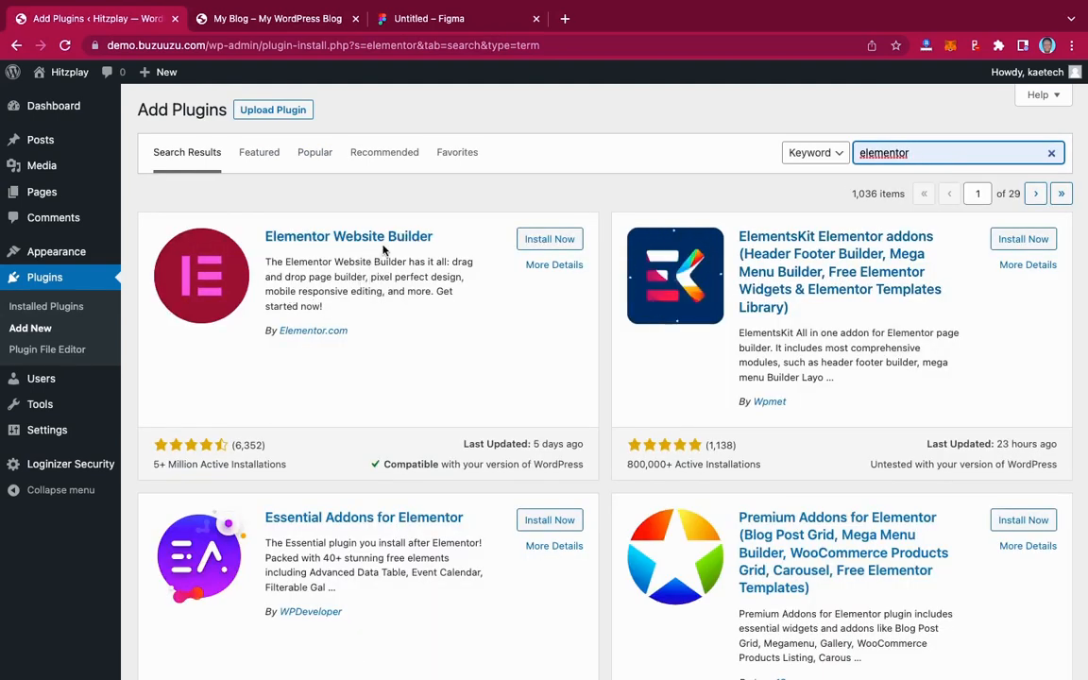
pyautogui.click(565, 240)
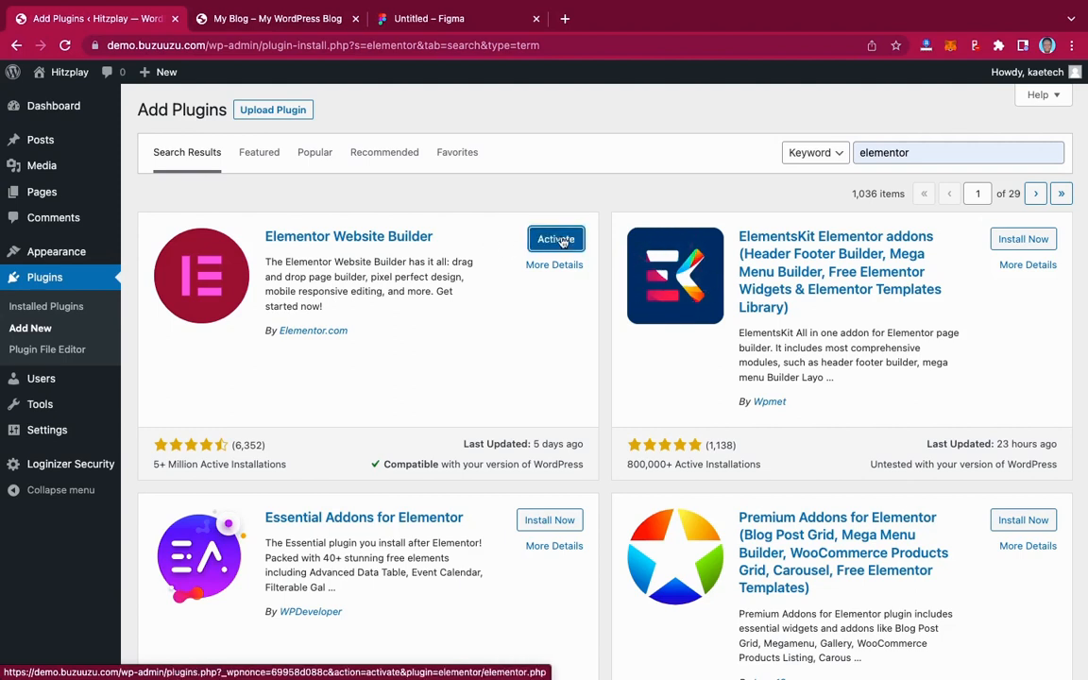
pyautogui.click(559, 239)
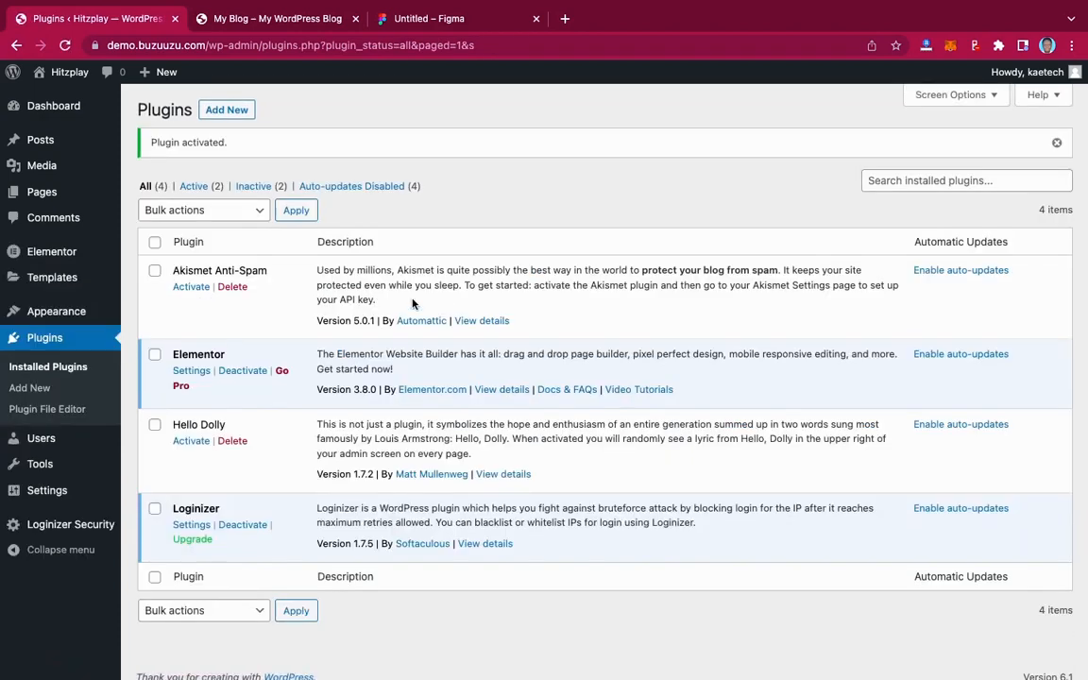
# Step: Open the Home page for editing from the list of all pages
pyautogui.moveTo(60, 262)
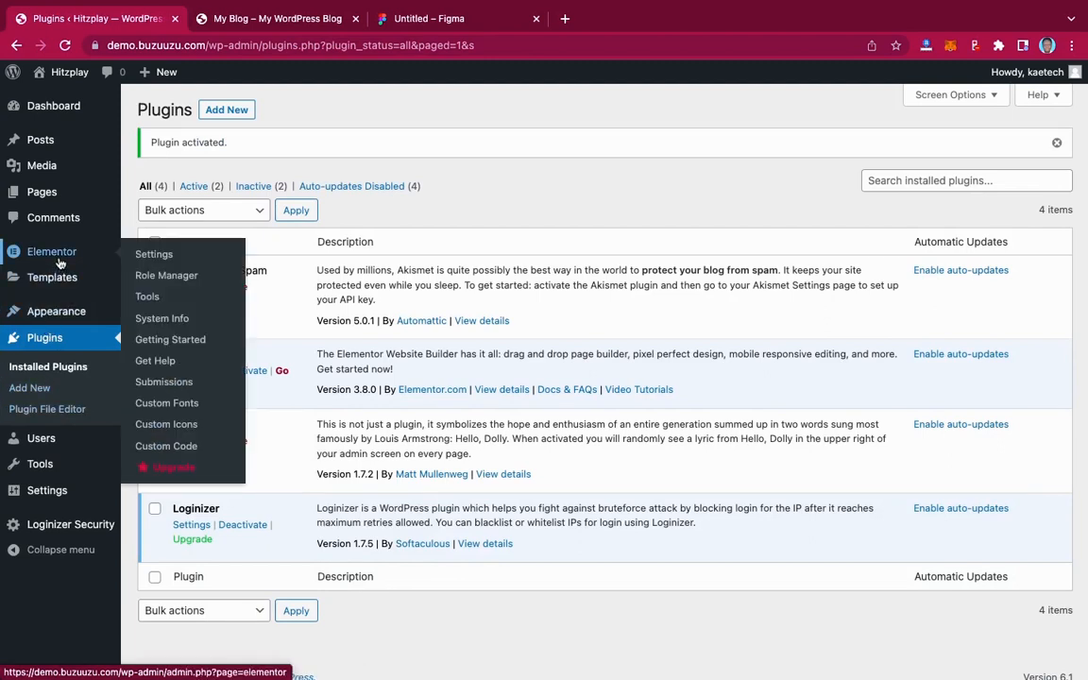
pyautogui.moveTo(37, 185)
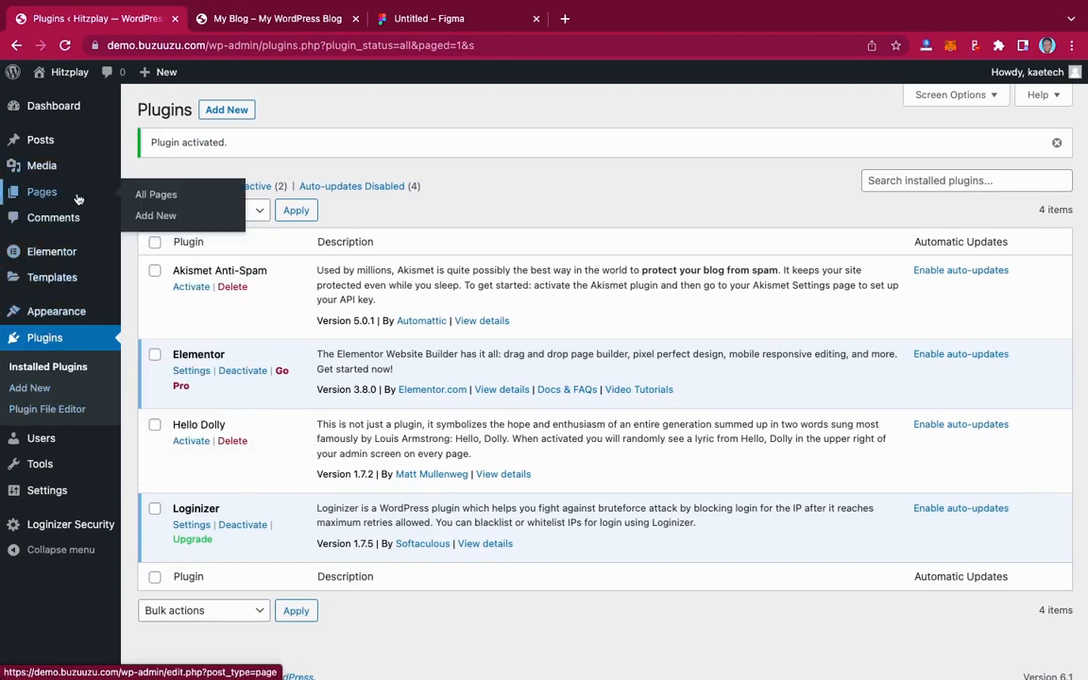
pyautogui.click(152, 195)
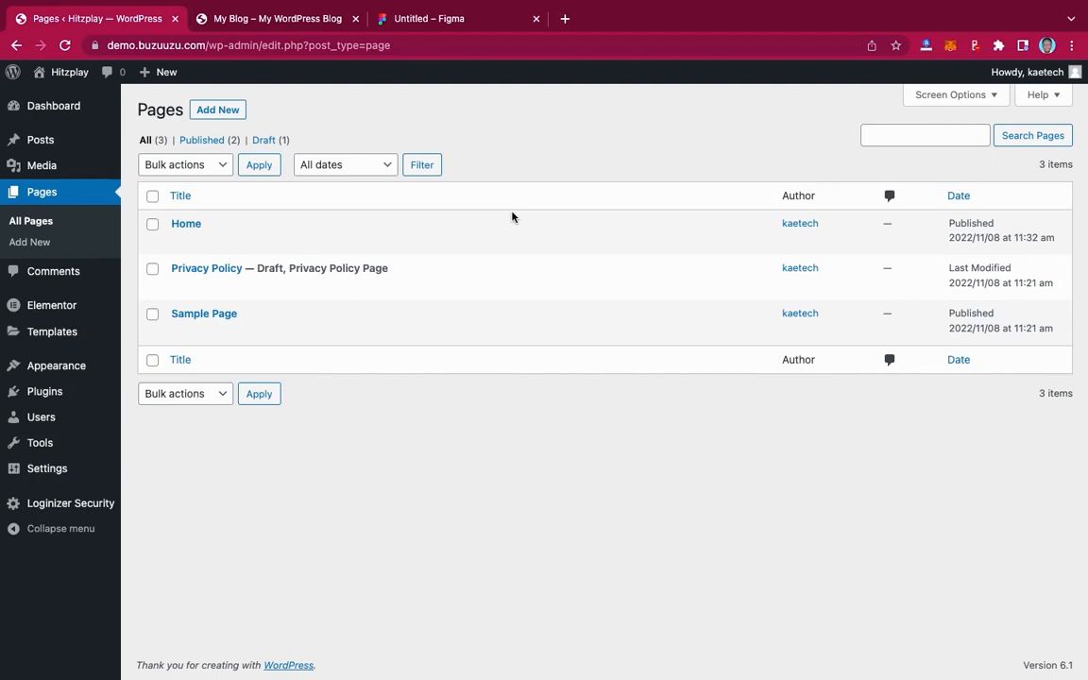
pyautogui.click(187, 225)
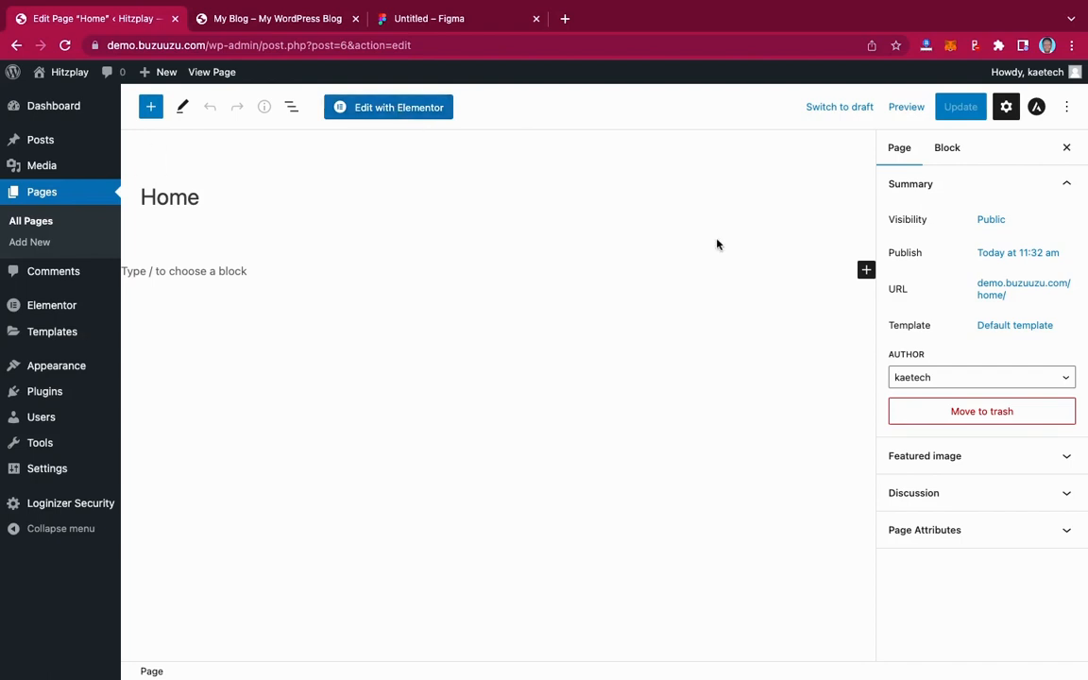
# Step: Examine the Home page's Astra Settings, including the sidebar, disable-elements and advanced header options
pyautogui.click(1038, 106)
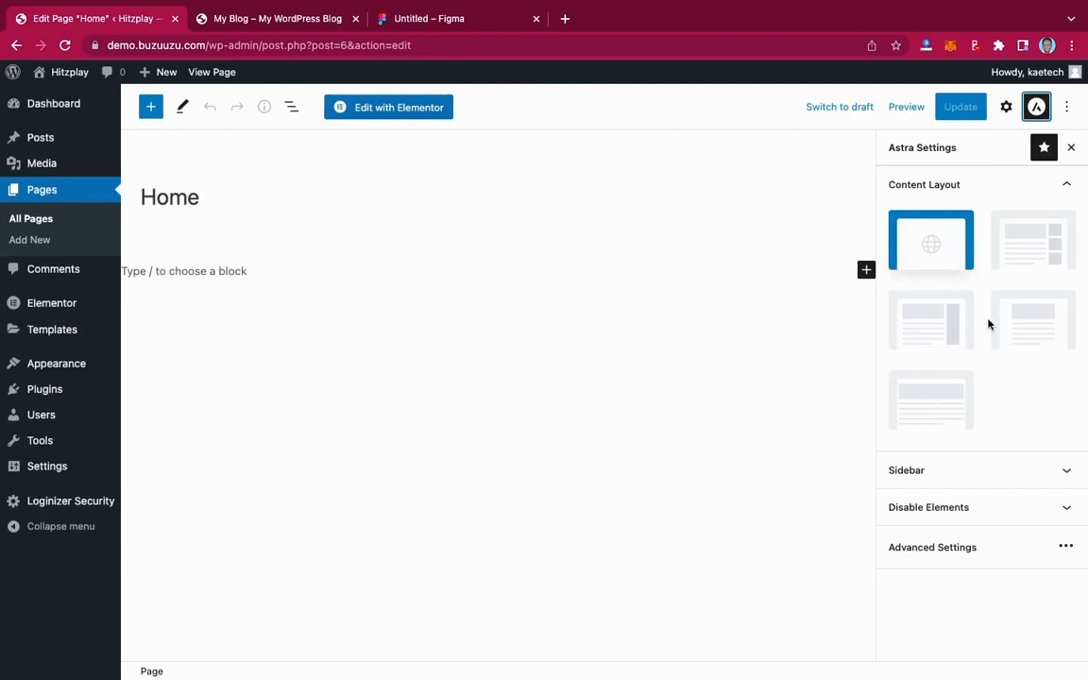
pyautogui.click(1009, 479)
pyautogui.click(1010, 478)
pyautogui.click(998, 508)
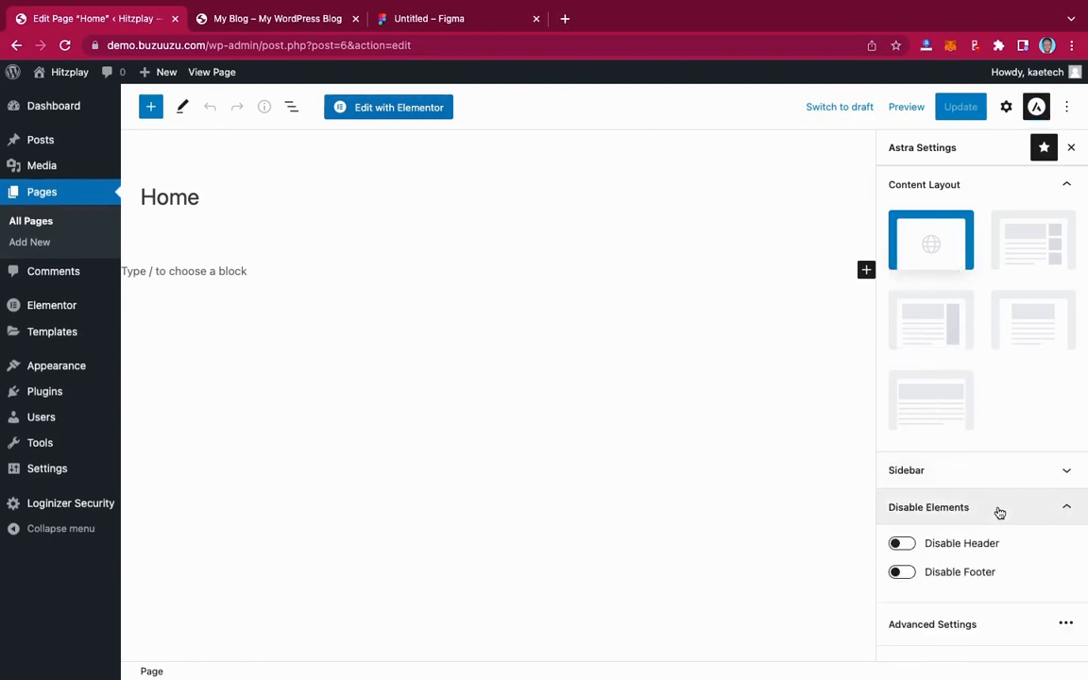
pyautogui.click(998, 512)
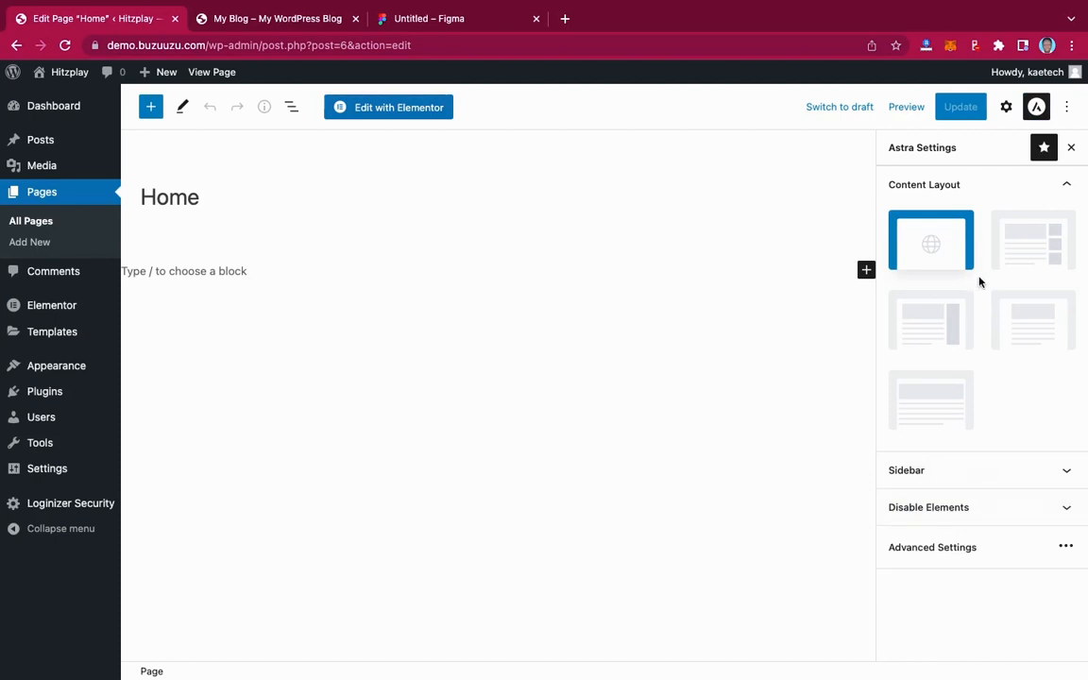
pyautogui.click(963, 549)
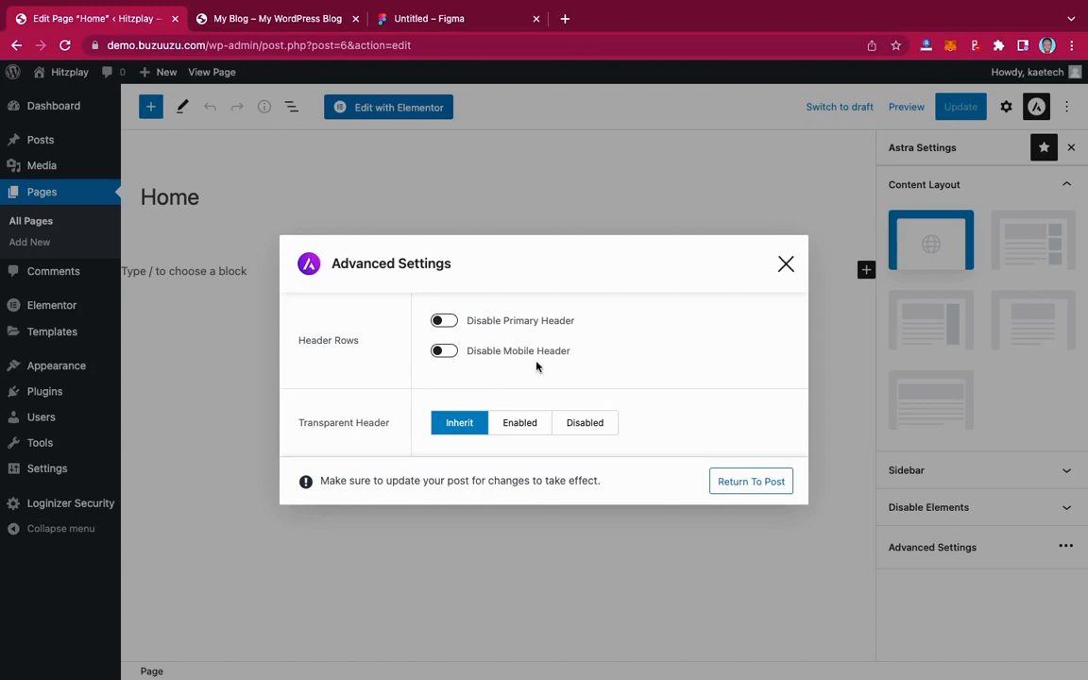
pyautogui.click(786, 265)
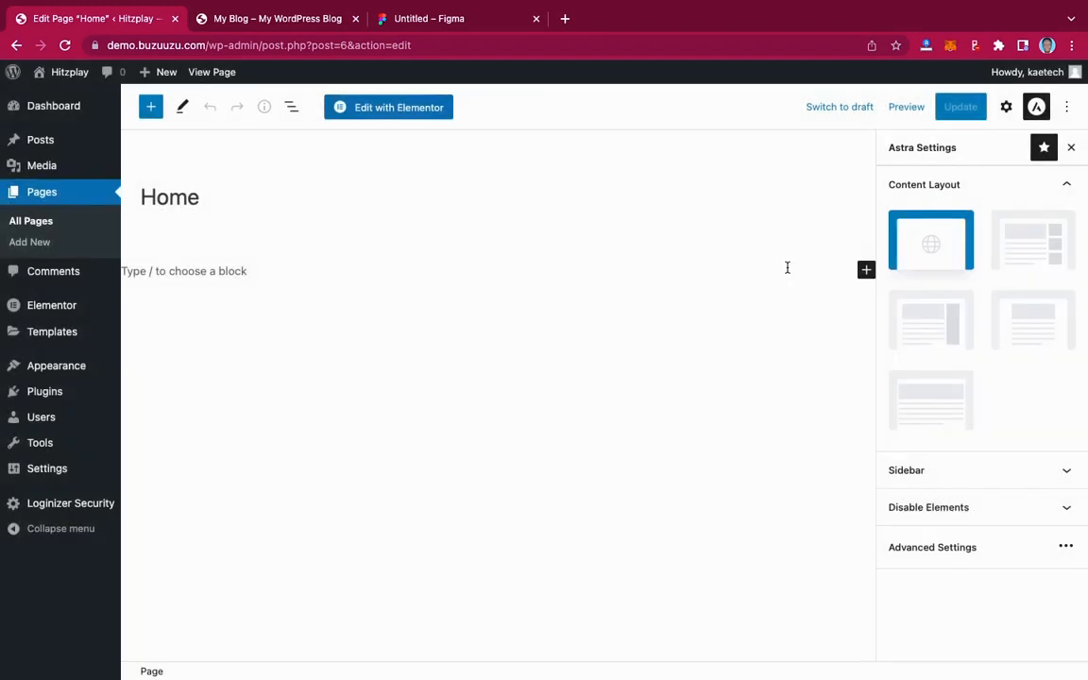
# Step: Close the Astra settings, view the page settings, then open the Home page in Elementor and close the Navigator
pyautogui.click(1073, 152)
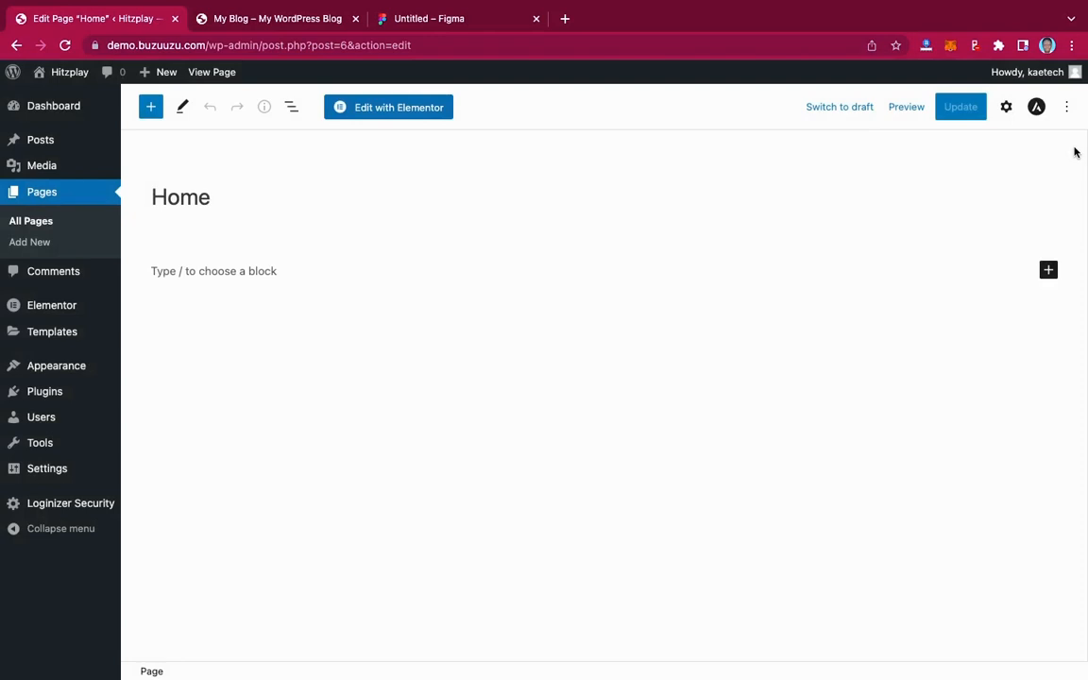
pyautogui.click(1008, 108)
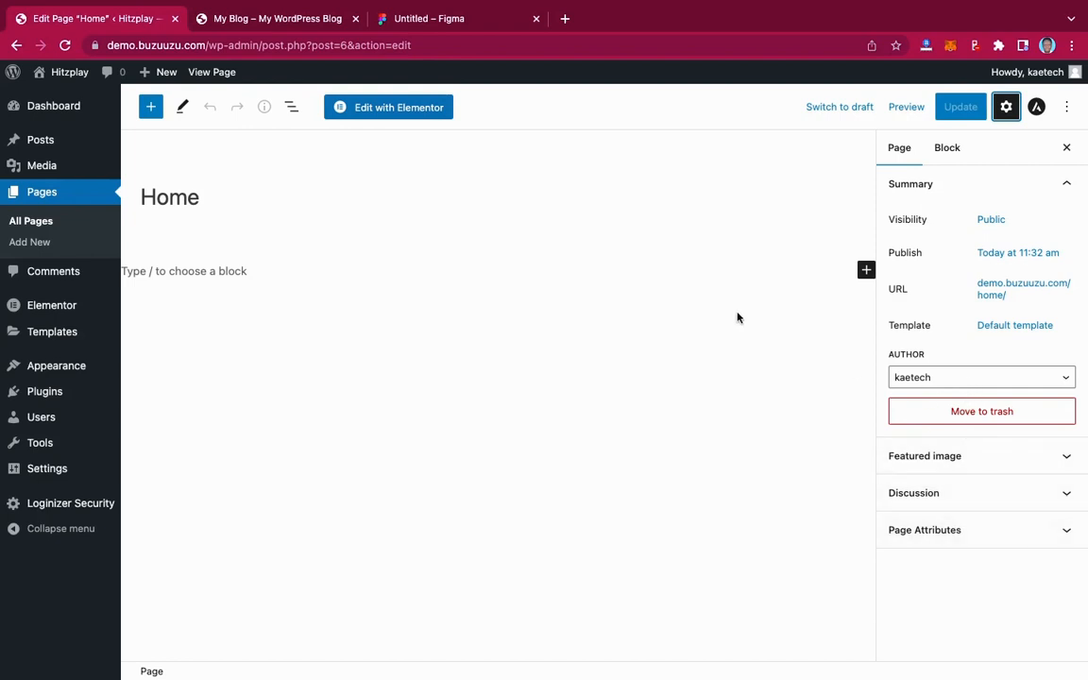
pyautogui.click(993, 384)
pyautogui.click(993, 384)
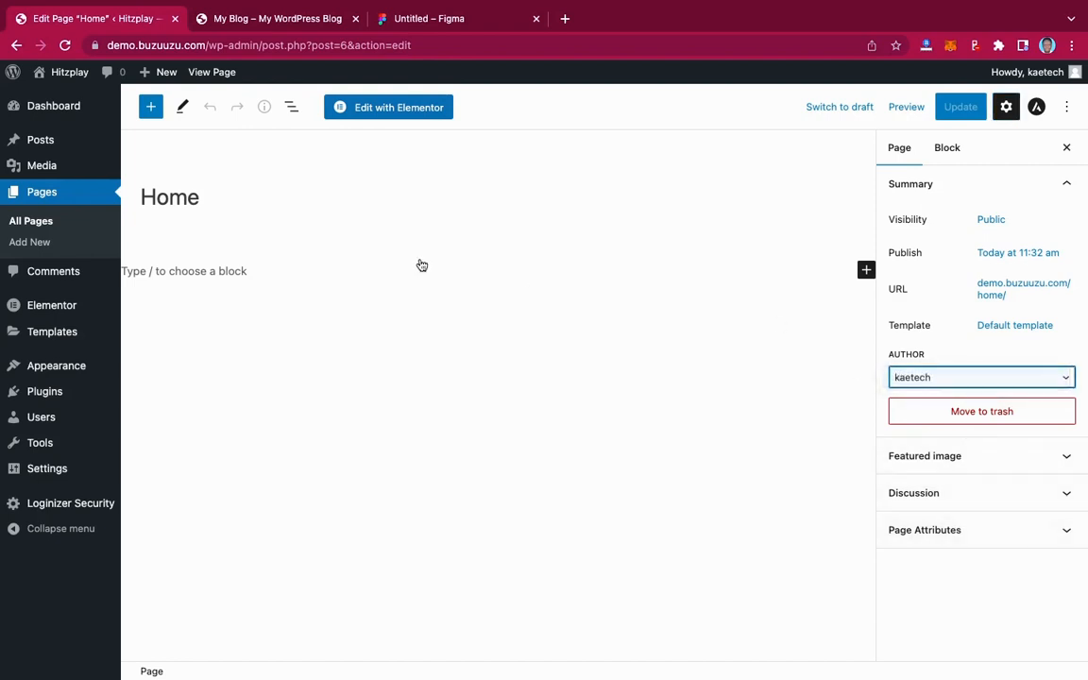
pyautogui.click(421, 110)
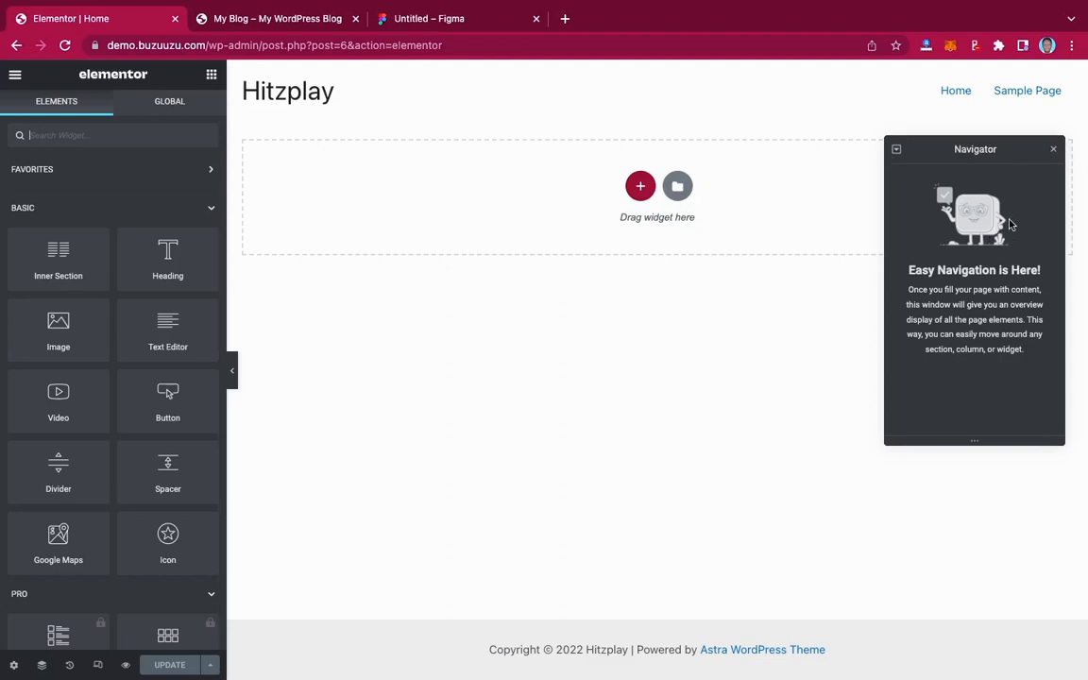
pyautogui.click(1054, 149)
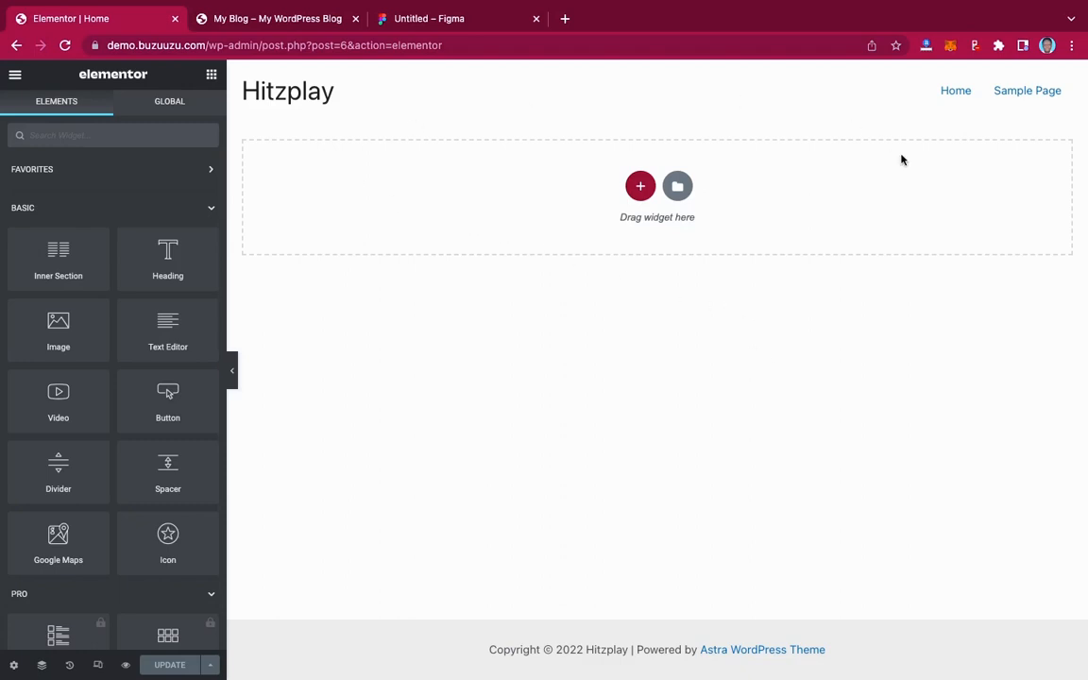
# Step: Check the Figma landing page design, then add a single-column section in Elementor with its content width set to Full Width
pyautogui.click(375, 19)
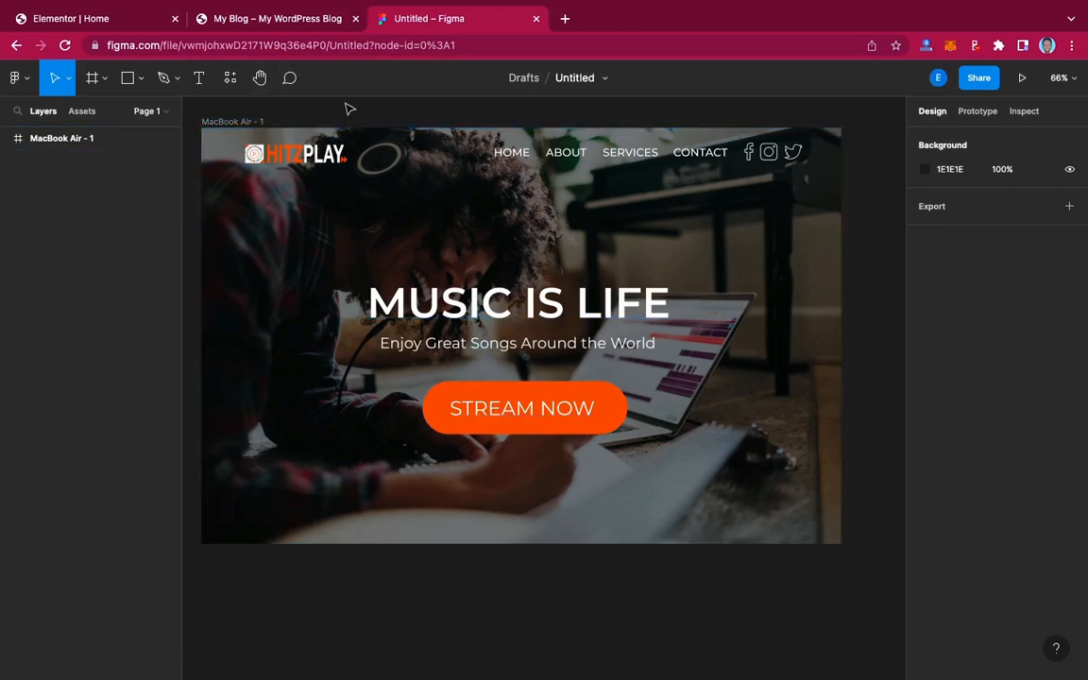
pyautogui.click(94, 18)
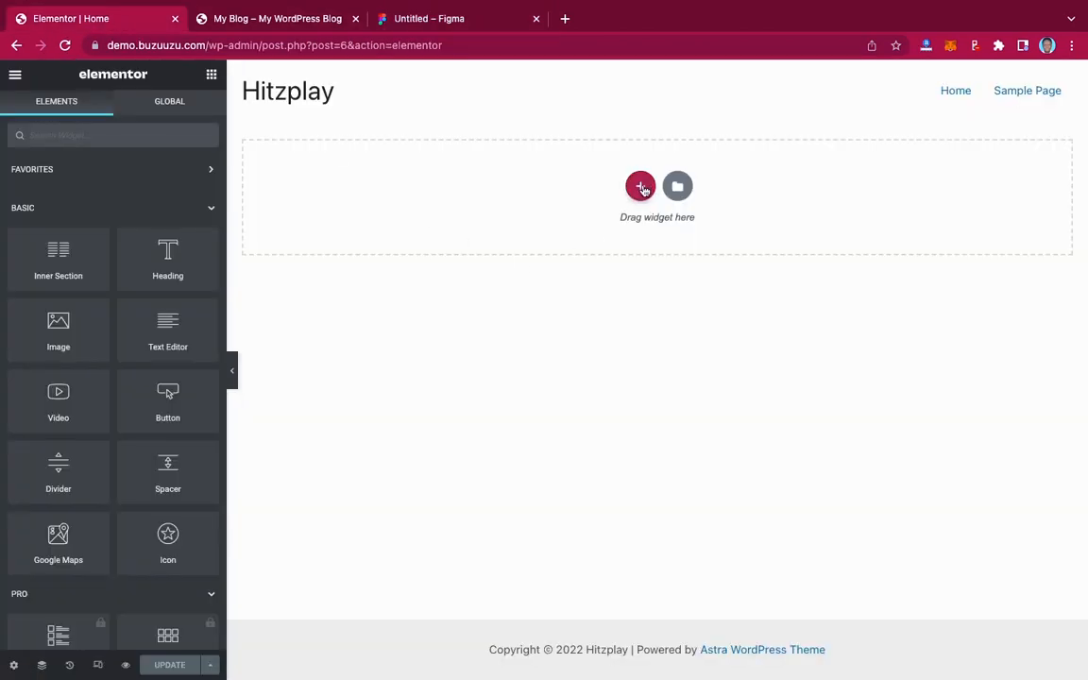
pyautogui.click(641, 186)
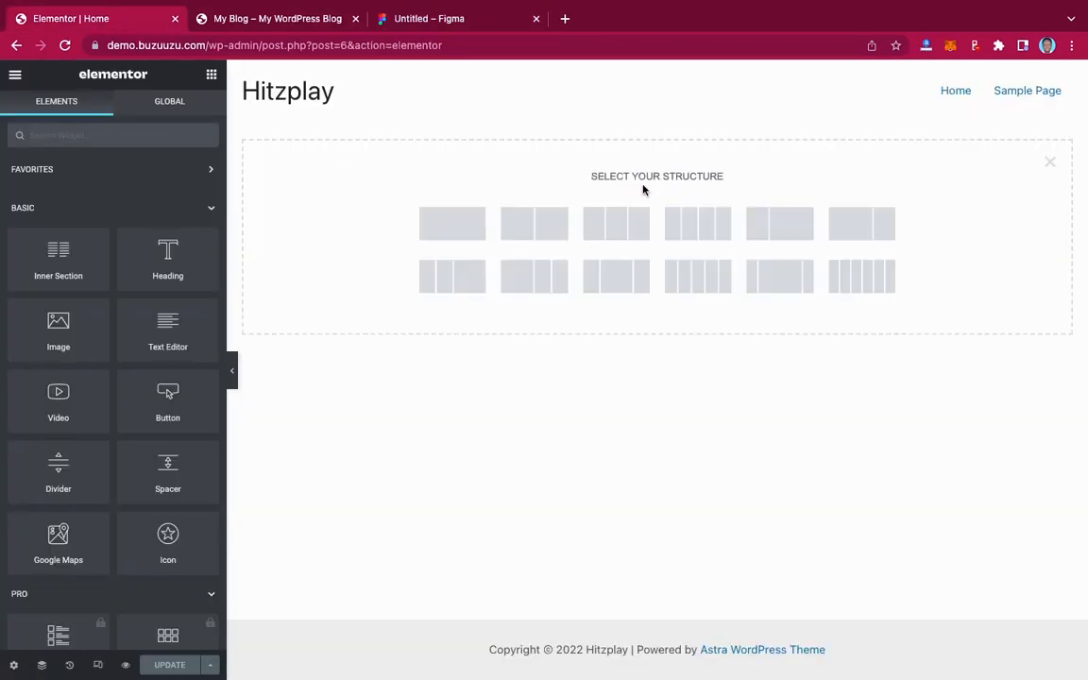
pyautogui.click(453, 228)
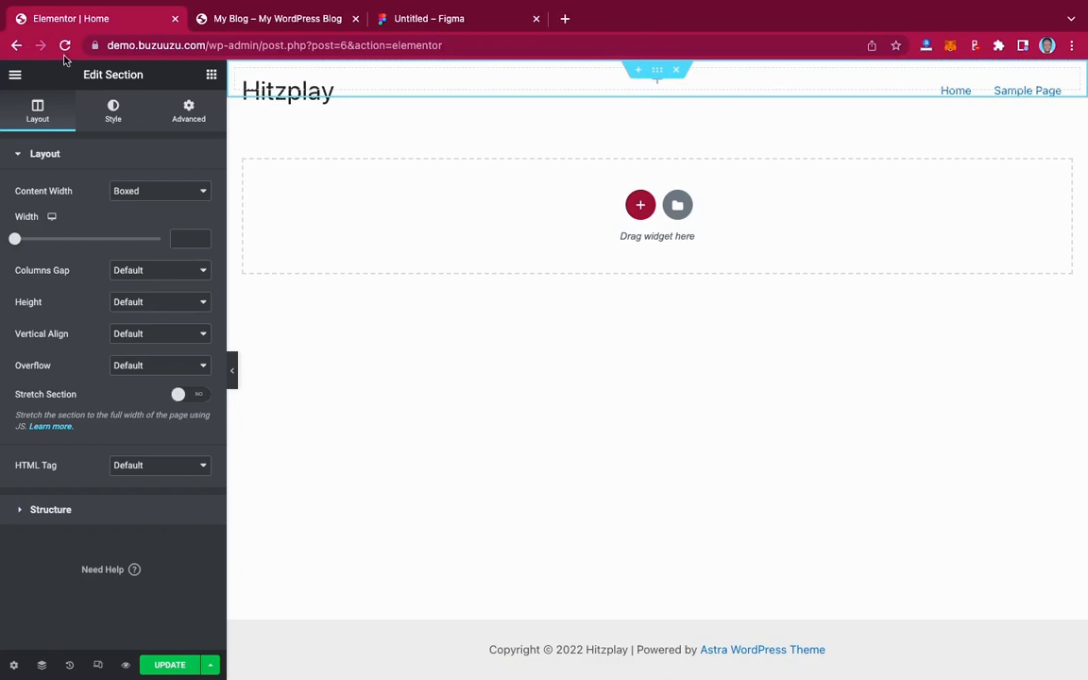
pyautogui.click(162, 191)
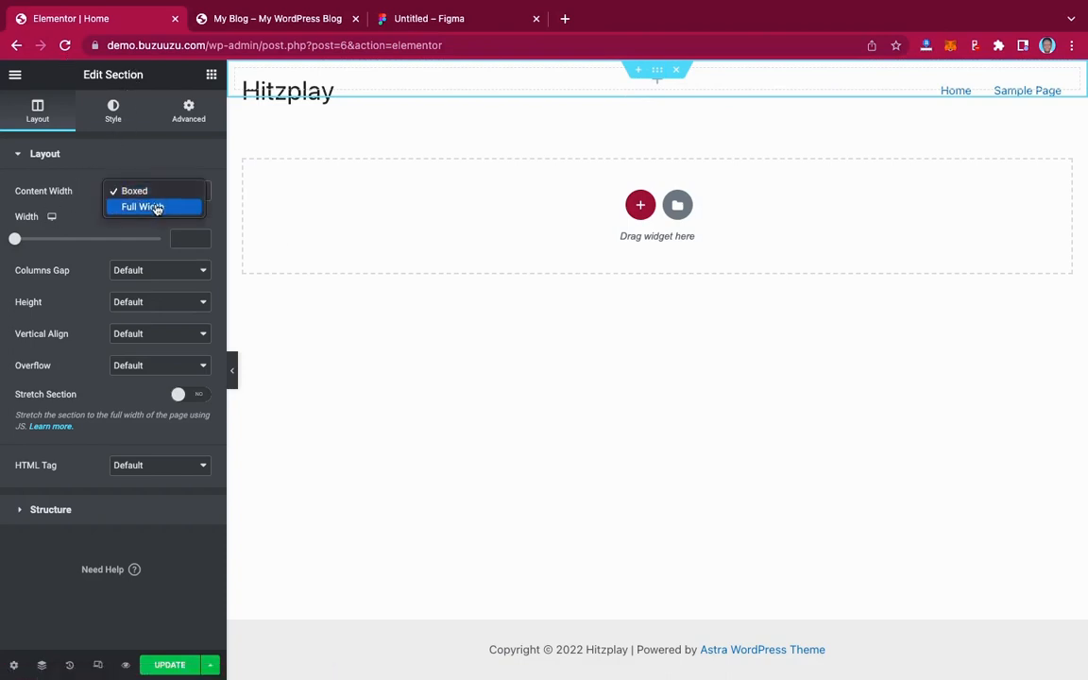
pyautogui.click(156, 208)
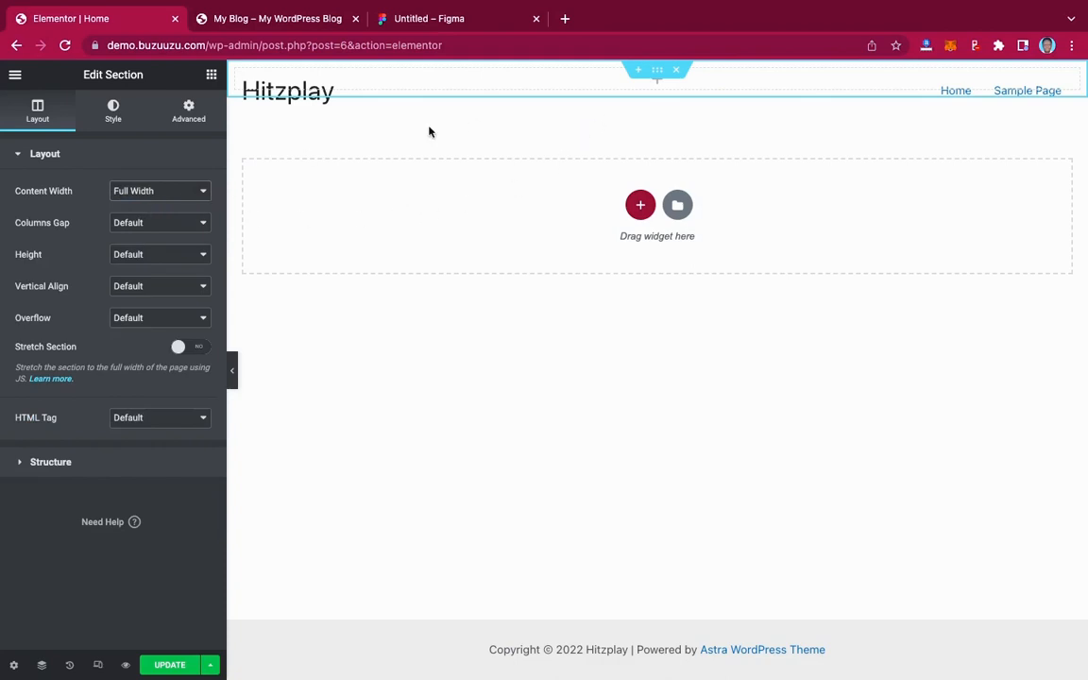
# Step: Set the Home page's page layout to Elementor Full Width in the page settings
pyautogui.click(16, 75)
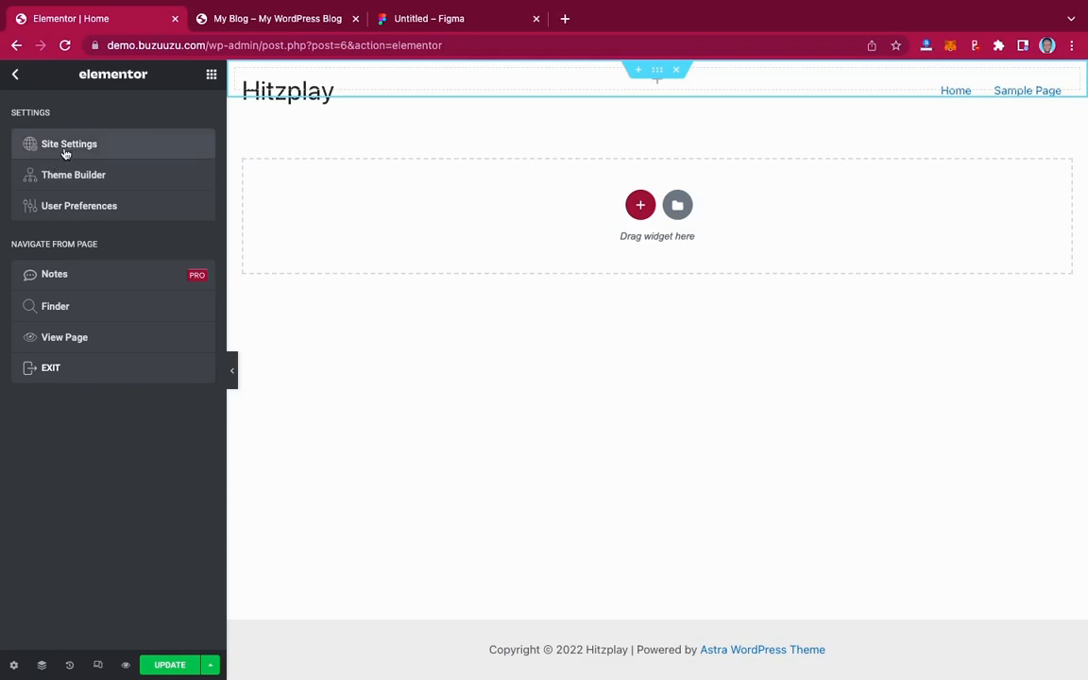
pyautogui.click(13, 666)
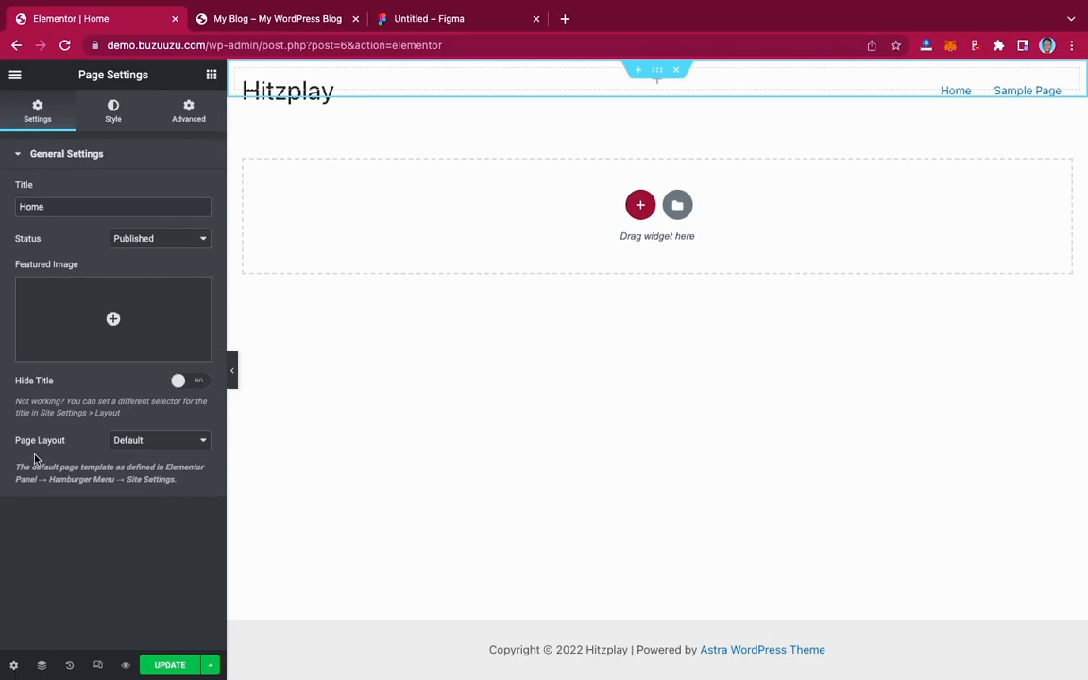
pyautogui.click(148, 441)
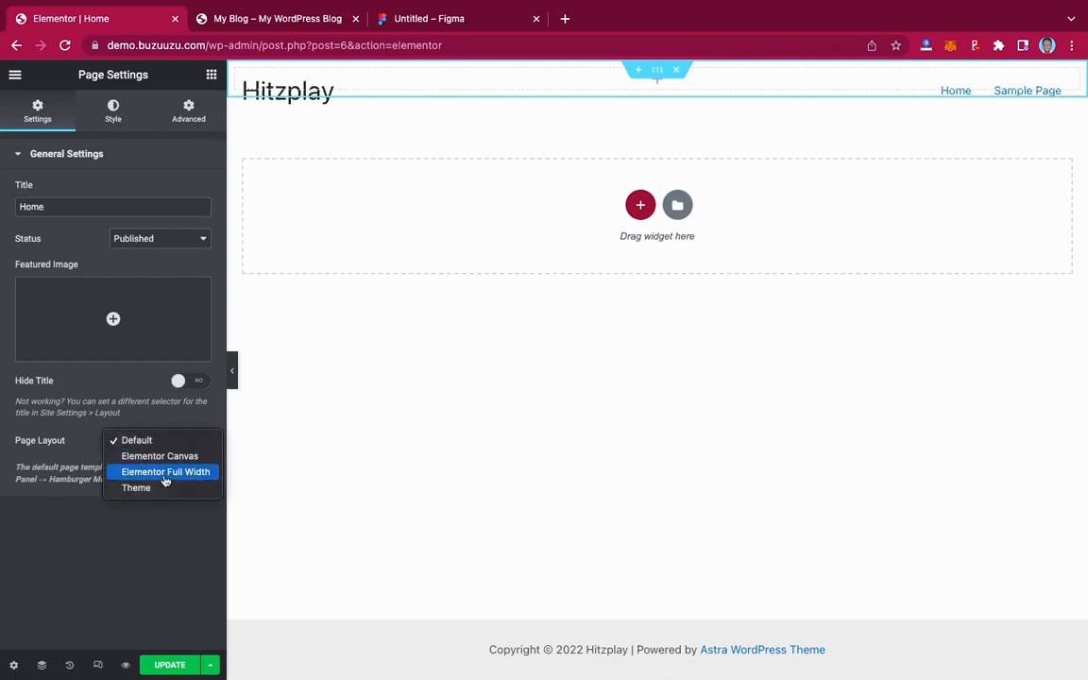
pyautogui.click(166, 472)
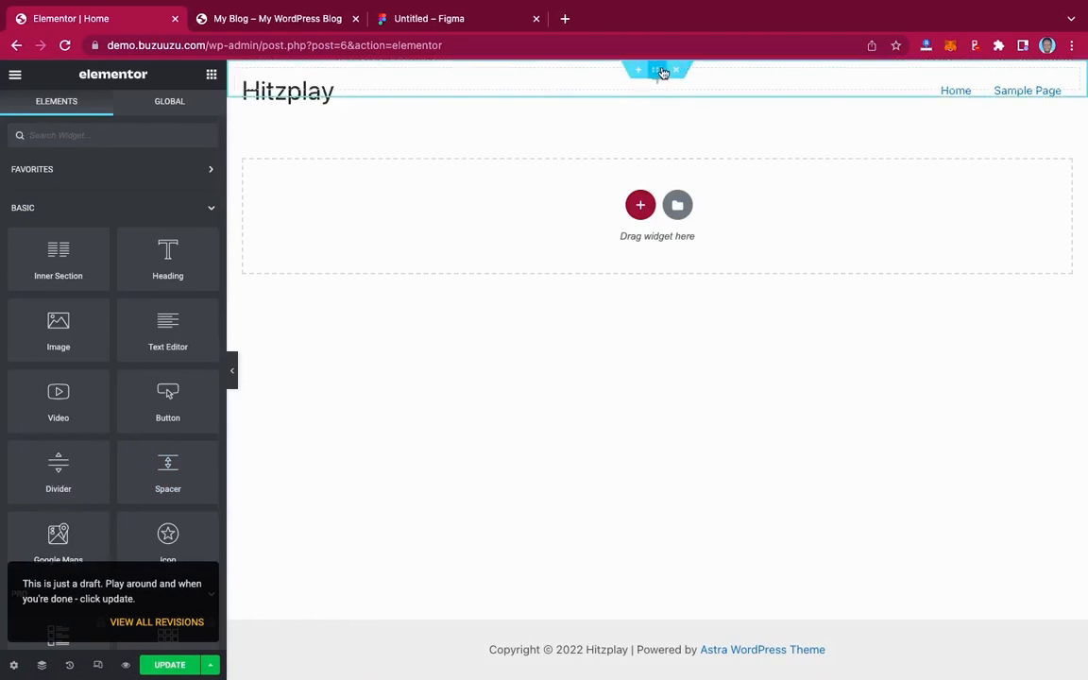
# Step: Set the section's columns gap to No Gap and its height to Min Height
pyautogui.click(658, 71)
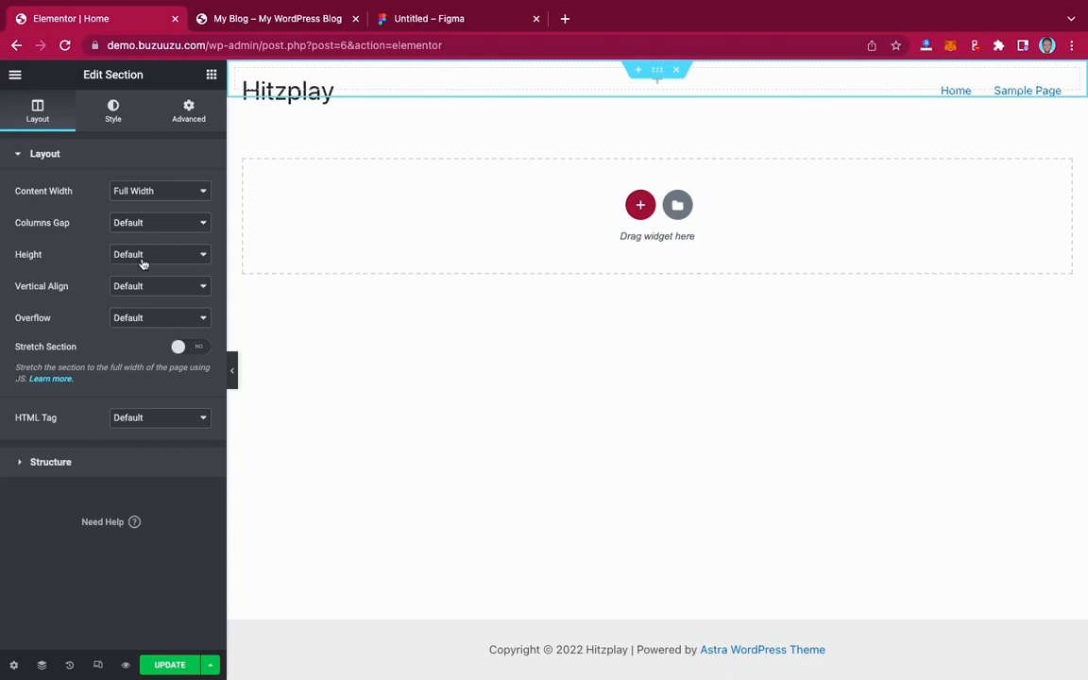
pyautogui.click(143, 220)
pyautogui.click(83, 261)
pyautogui.click(158, 257)
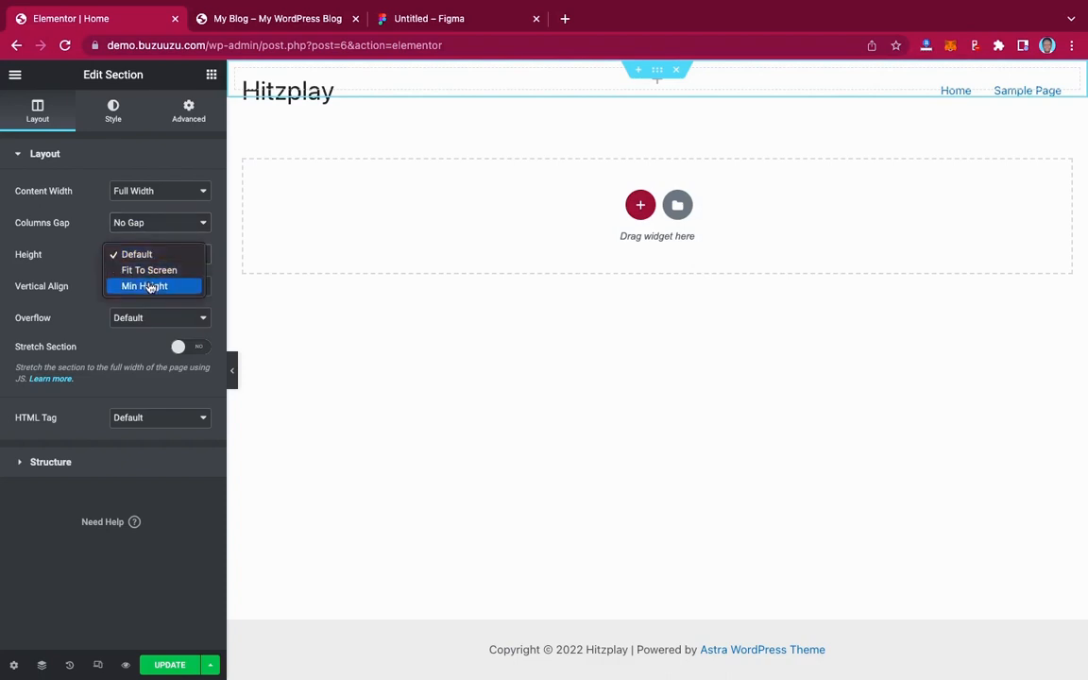
pyautogui.click(148, 286)
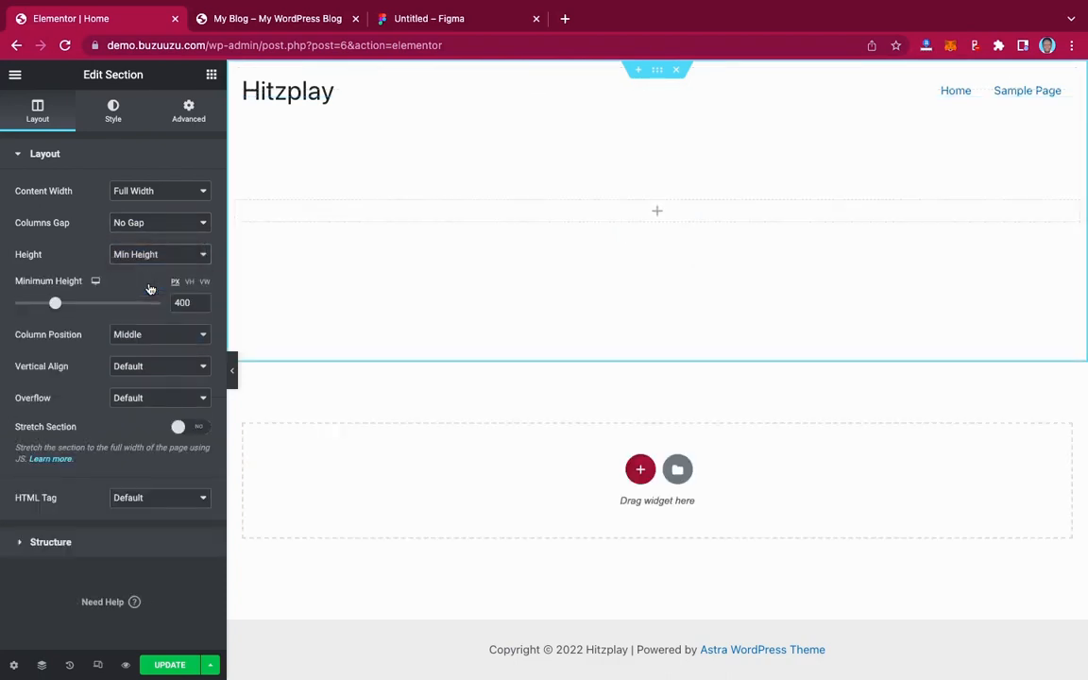
# Step: Try the Fit To Screen height on the section and switch it back to Min Height
pyautogui.click(154, 257)
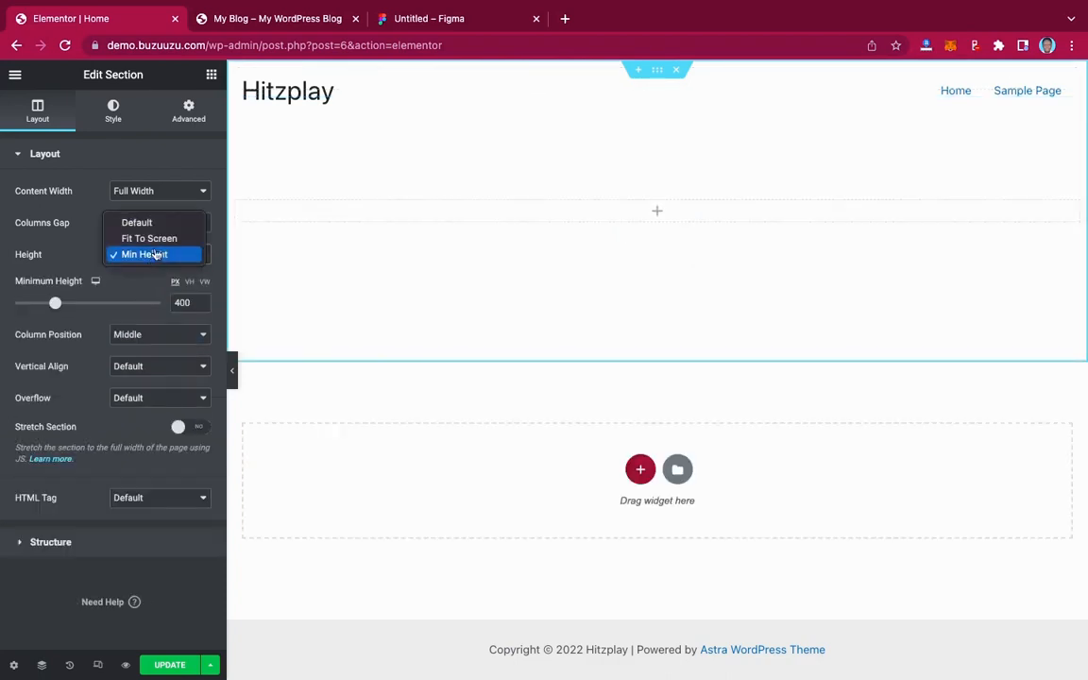
pyautogui.click(161, 240)
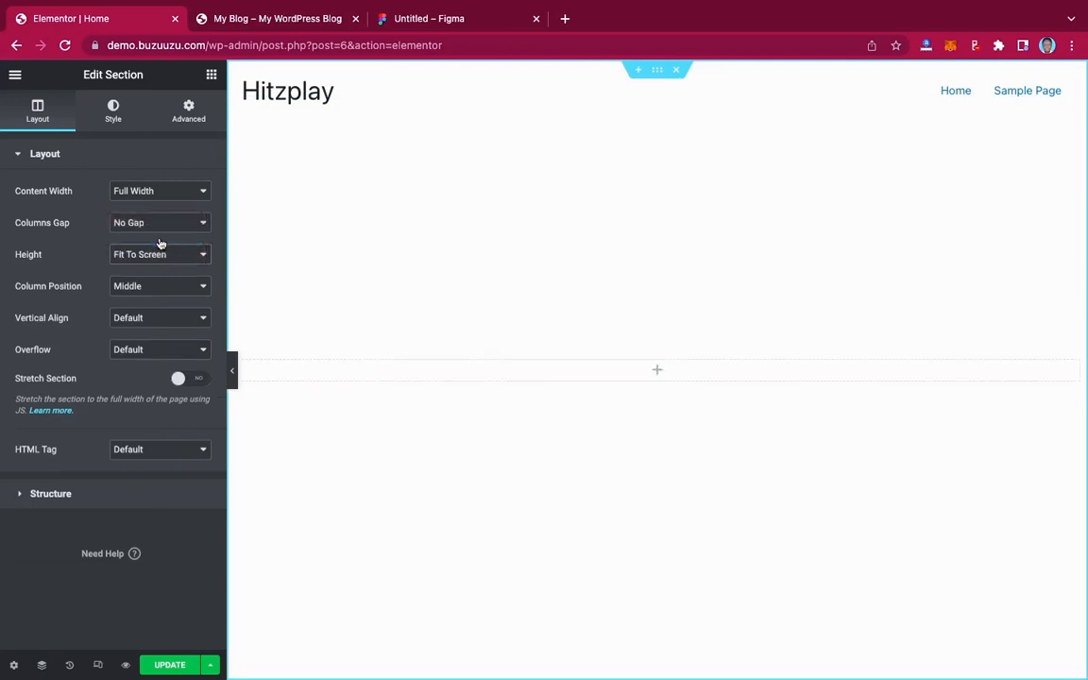
pyautogui.click(154, 253)
pyautogui.click(152, 272)
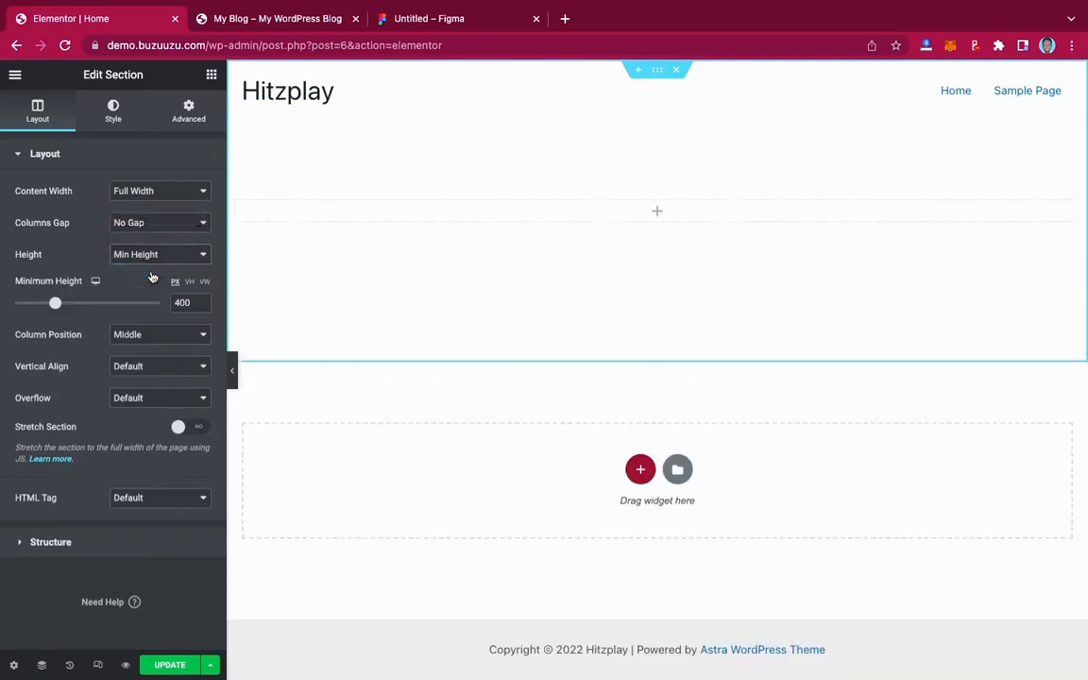
# Step: Set the section's minimum height to 100 VH and its vertical alignment to Middle
pyautogui.click(189, 283)
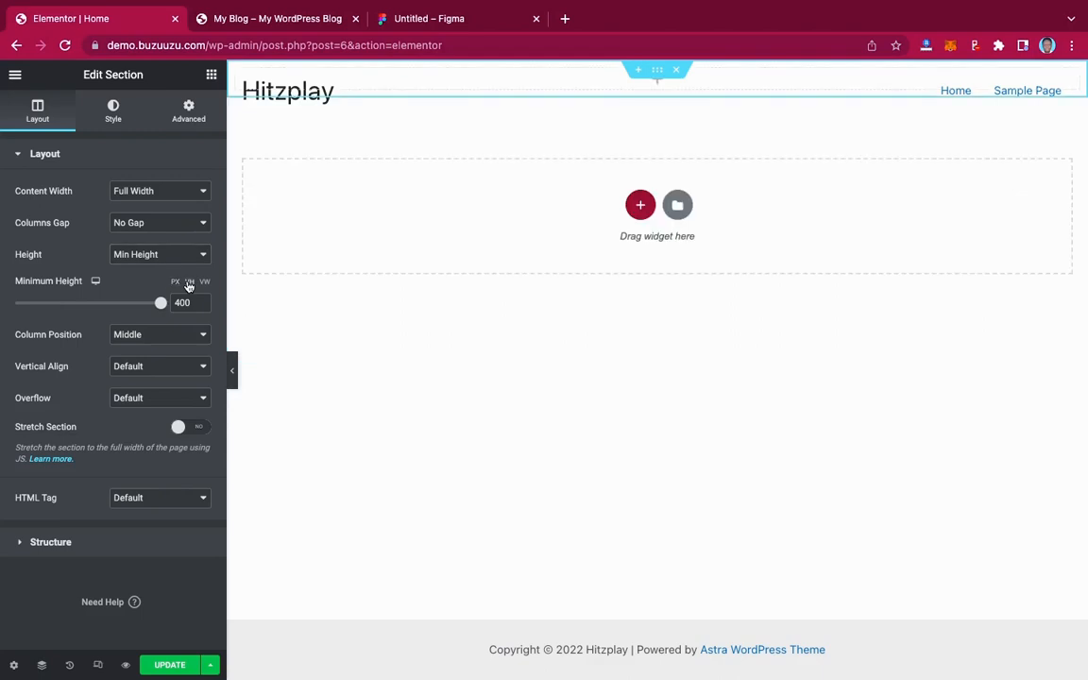
pyautogui.moveTo(160, 304); pyautogui.dragTo(165, 307)
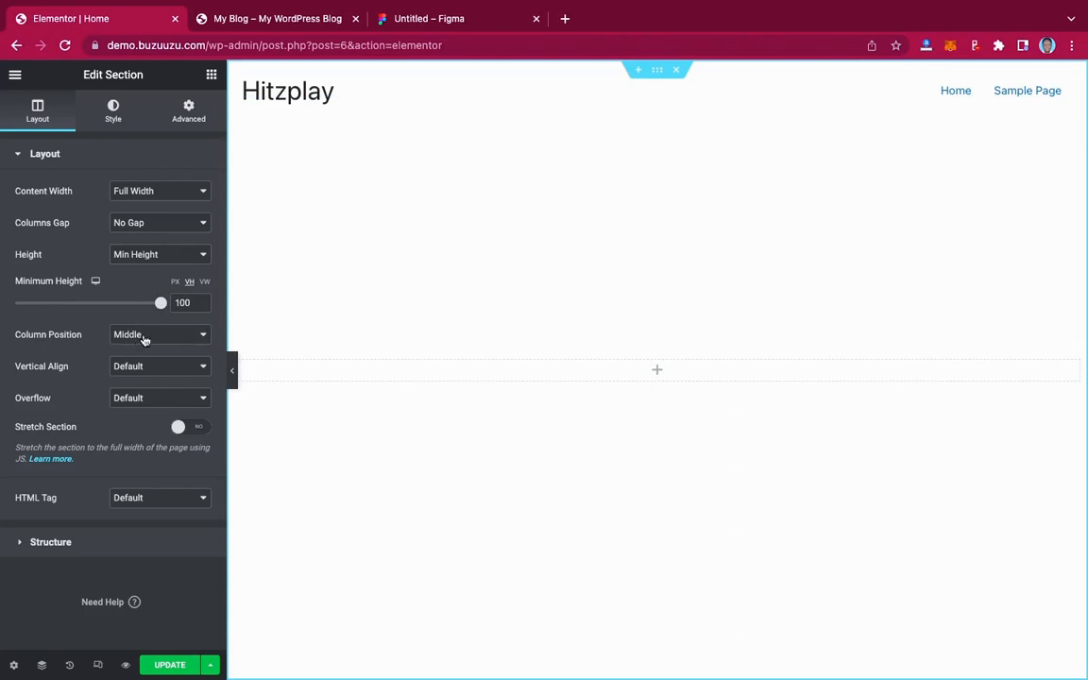
pyautogui.click(139, 367)
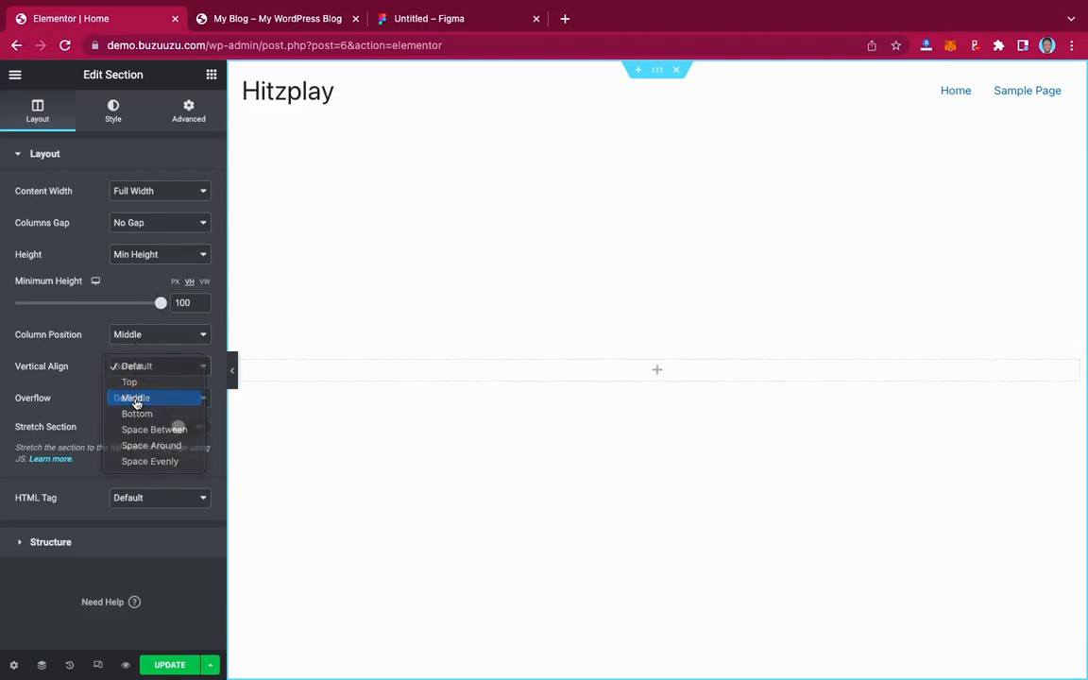
pyautogui.click(136, 399)
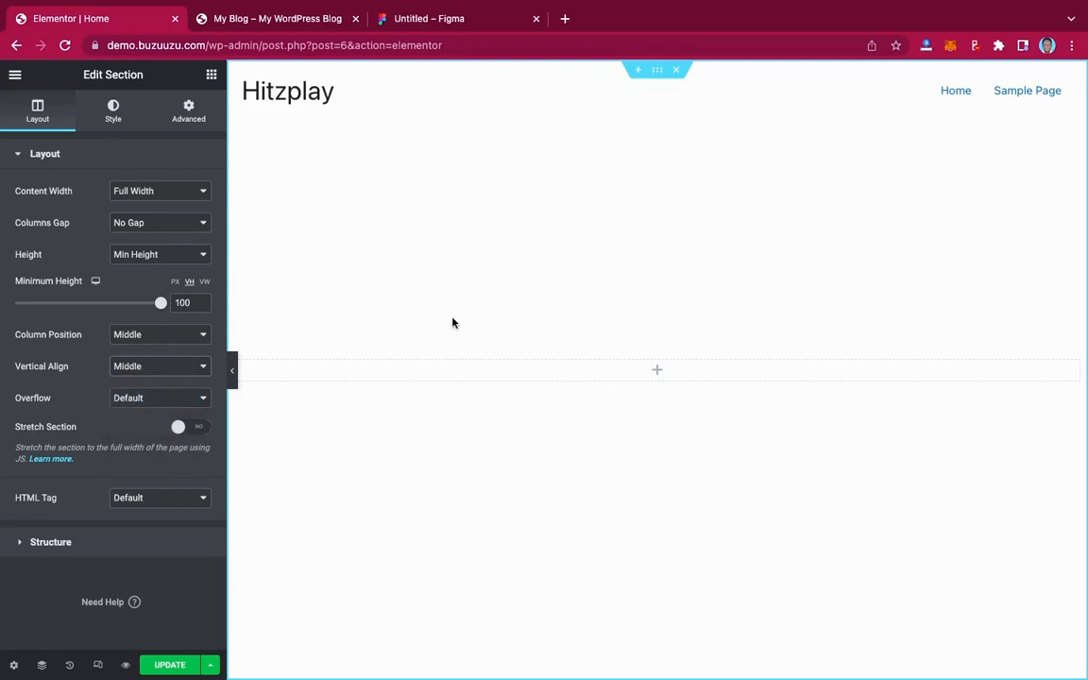
# Step: Set the section's normal background type to Classic and open the media chooser for its background image
pyautogui.click(113, 117)
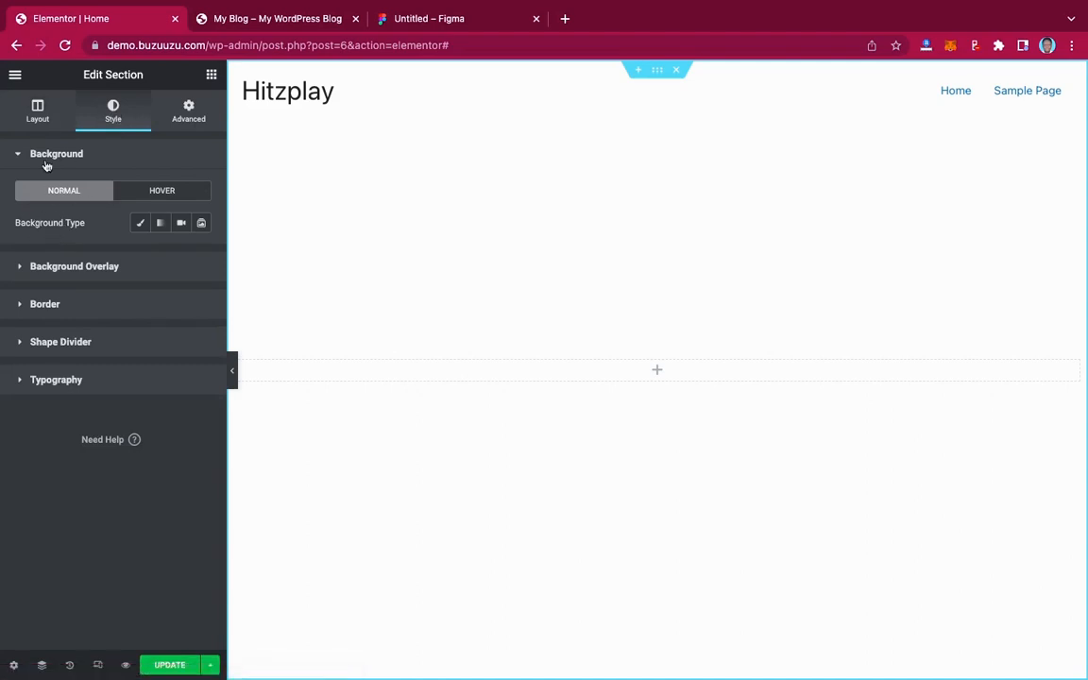
pyautogui.click(140, 224)
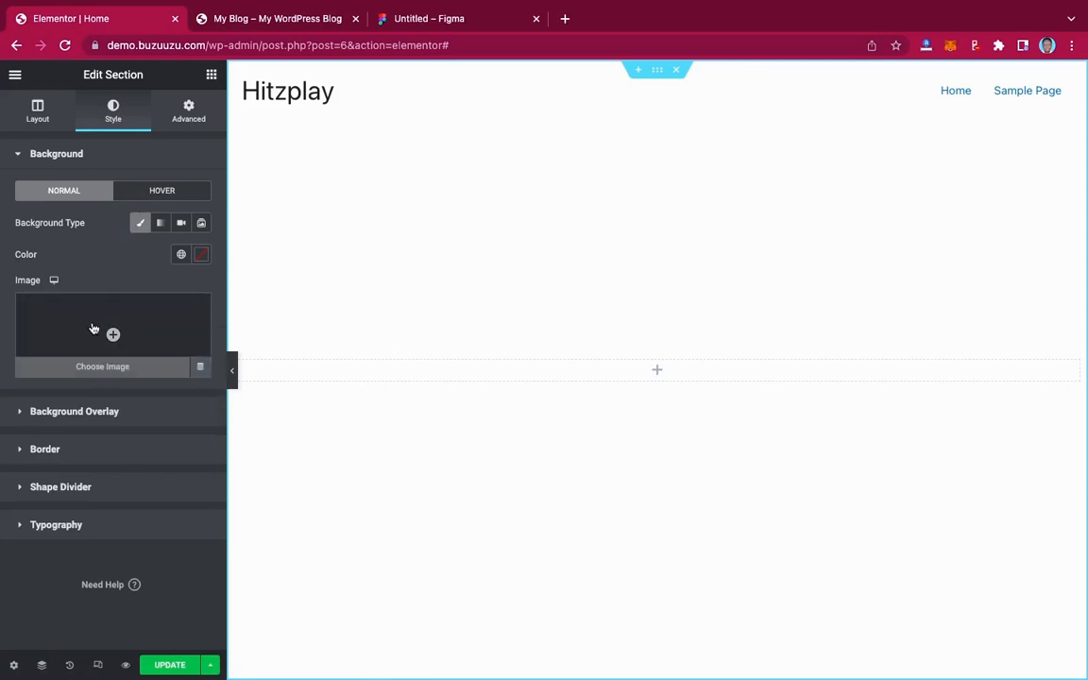
pyautogui.click(94, 329)
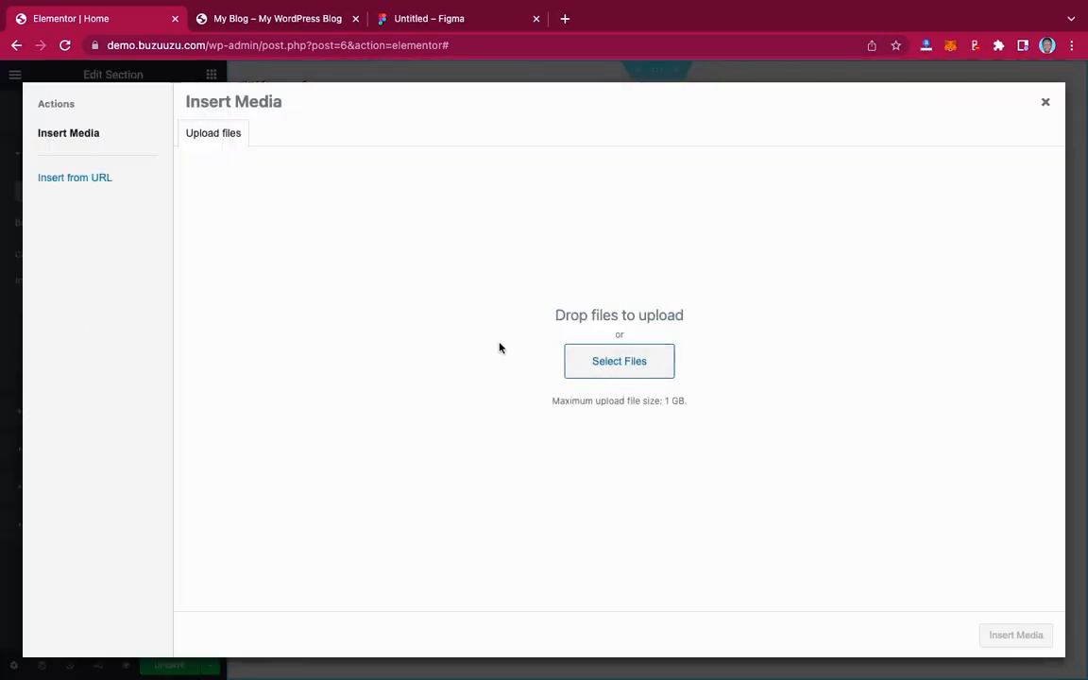
# Step: Upload soundtrap-5Wj_tk8_Ens-unsplash.jpg and trans-logo.png to the media library from the Figma folder on the Desktop
pyautogui.click(628, 363)
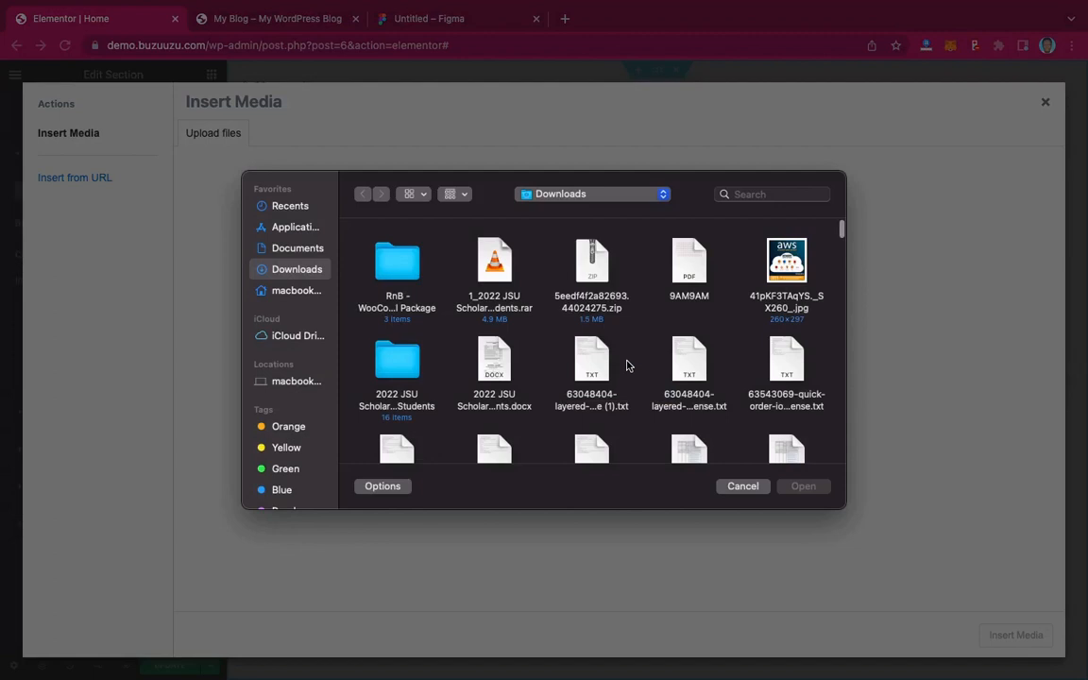
pyautogui.click(300, 291)
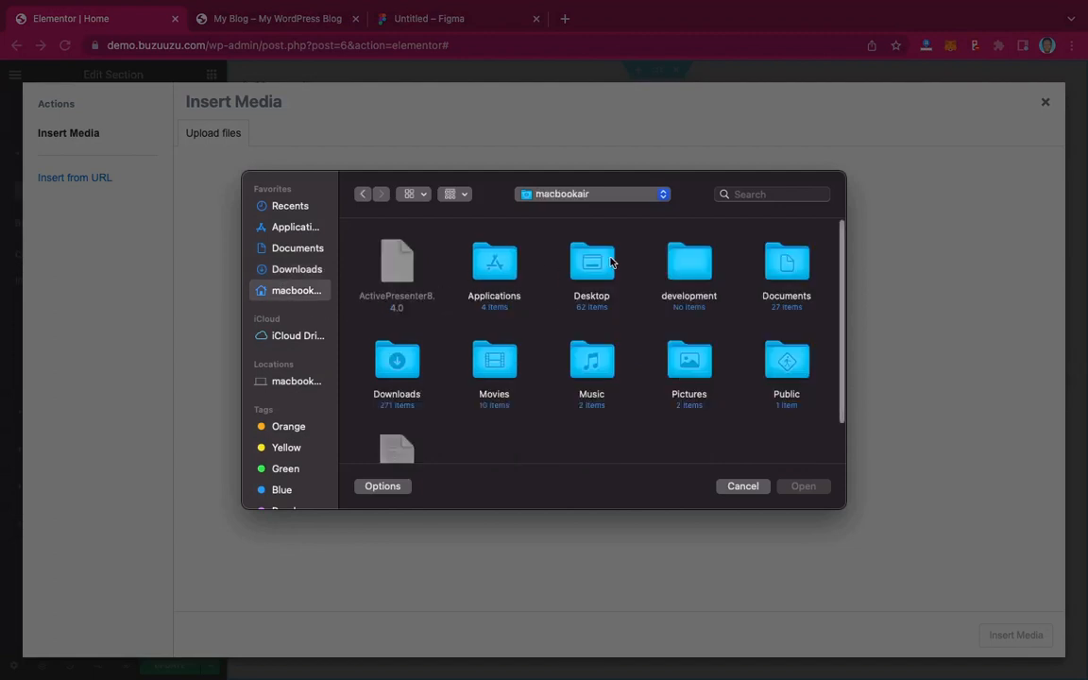
pyautogui.doubleClick(609, 260)
pyautogui.scroll(-3, 568, 355)
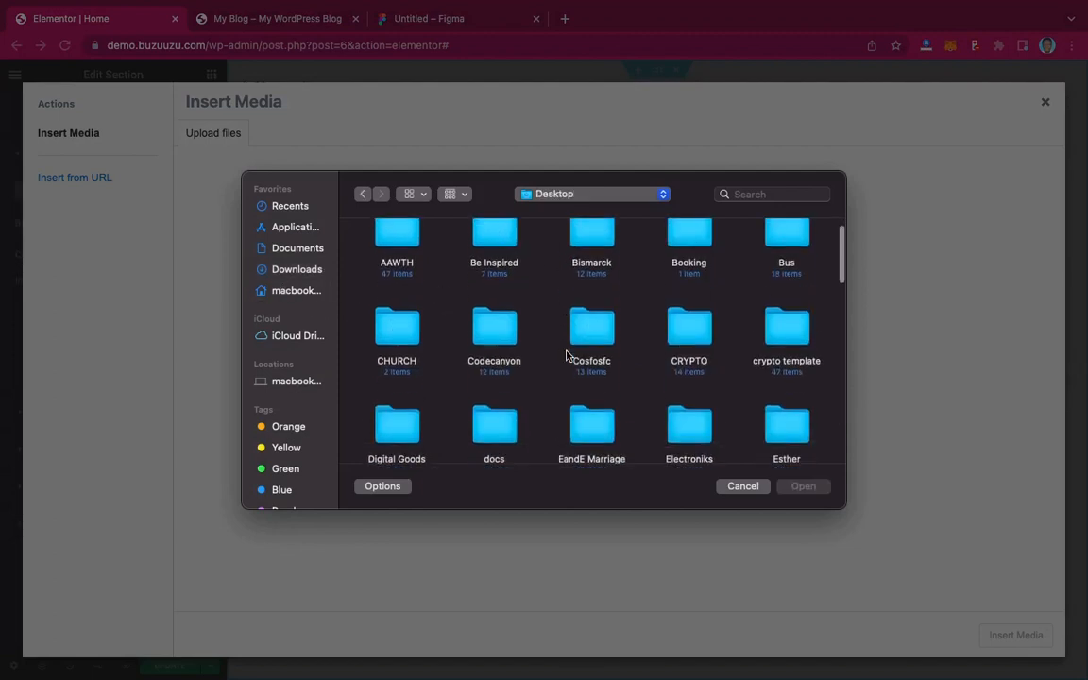
pyautogui.scroll(-3, 567, 355)
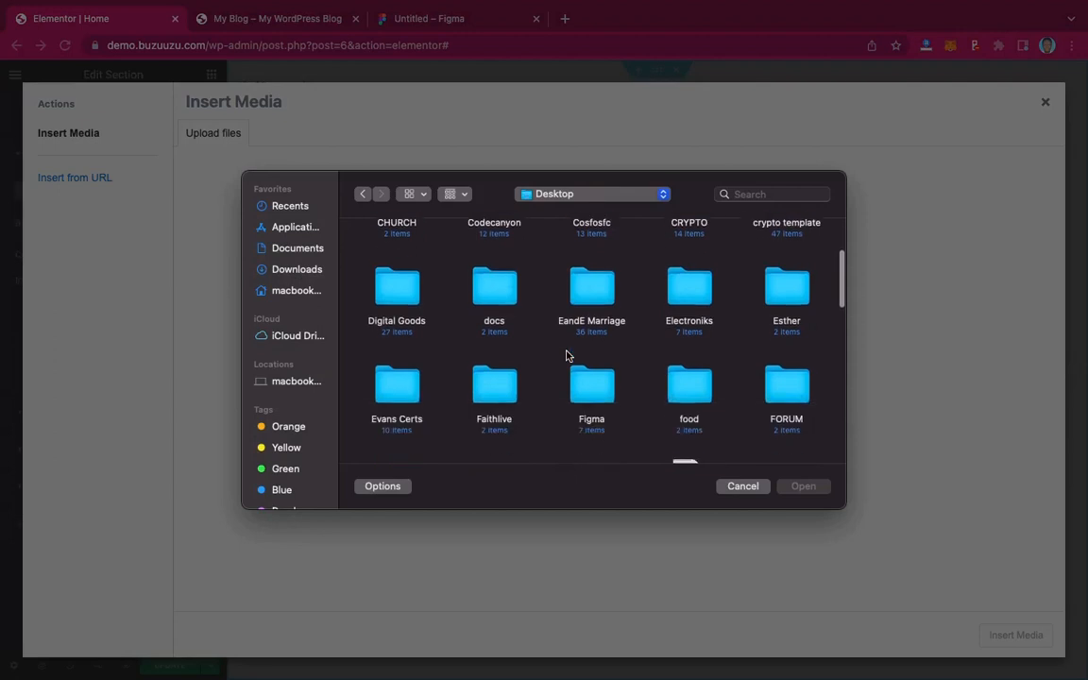
pyautogui.doubleClick(590, 388)
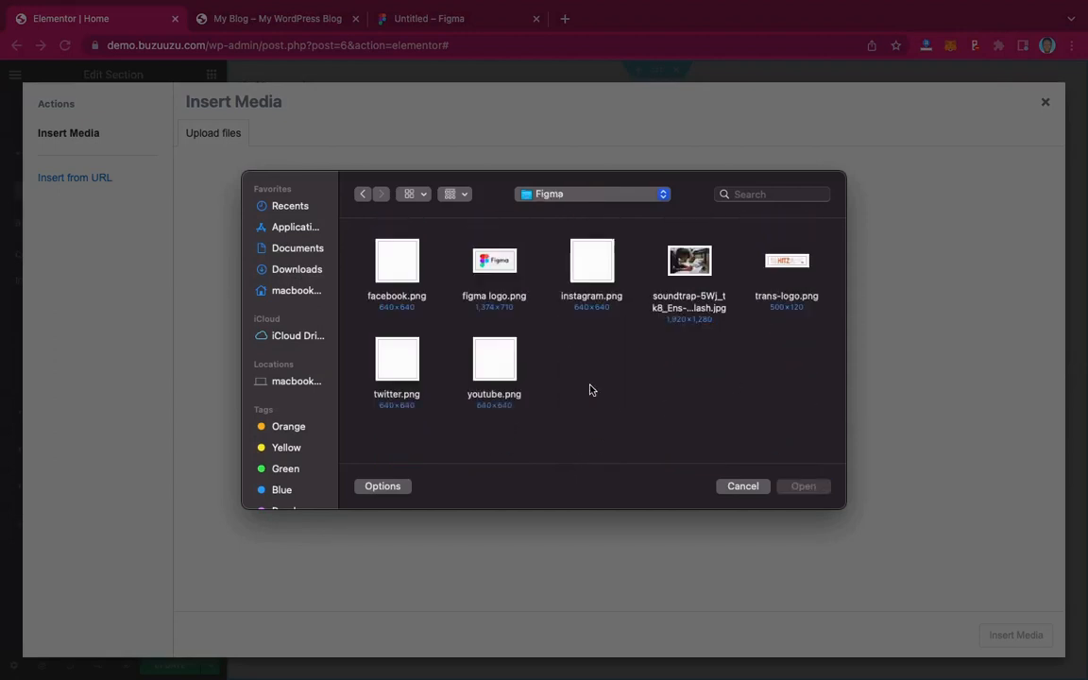
pyautogui.click(788, 250)
pyautogui.keyDown('super'); pyautogui.click(702, 267); pyautogui.keyUp('super')
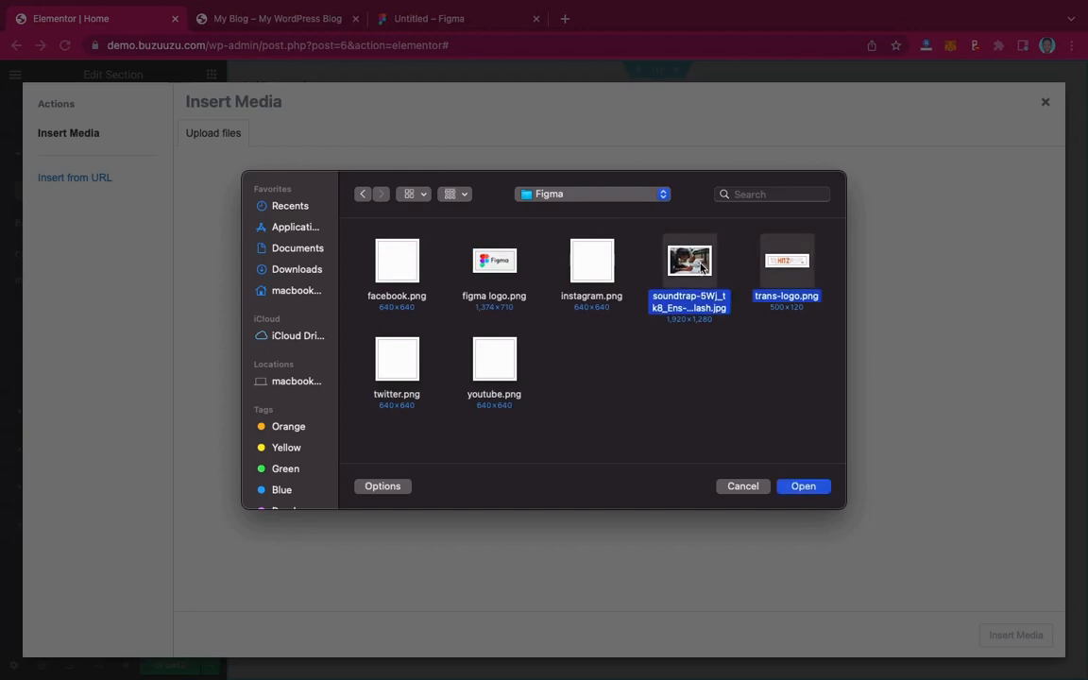
pyautogui.click(803, 487)
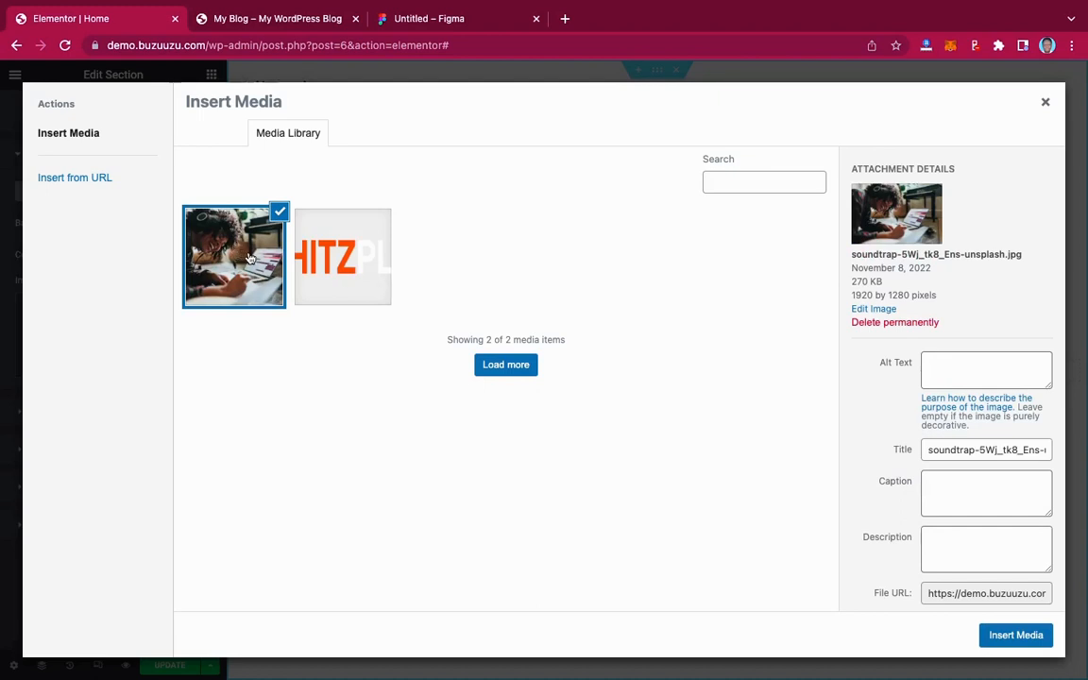
# Step: Insert the selected soundtrap photo from the media library as the section's background image
pyautogui.click(1015, 635)
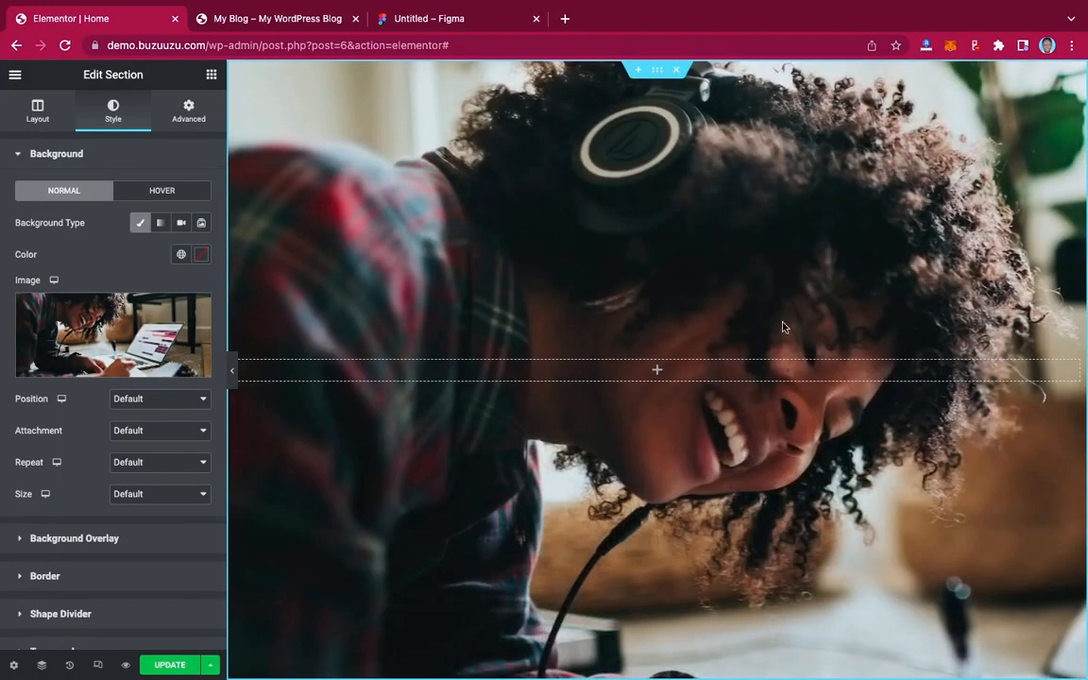
pyautogui.scroll(-2, 614, 396)
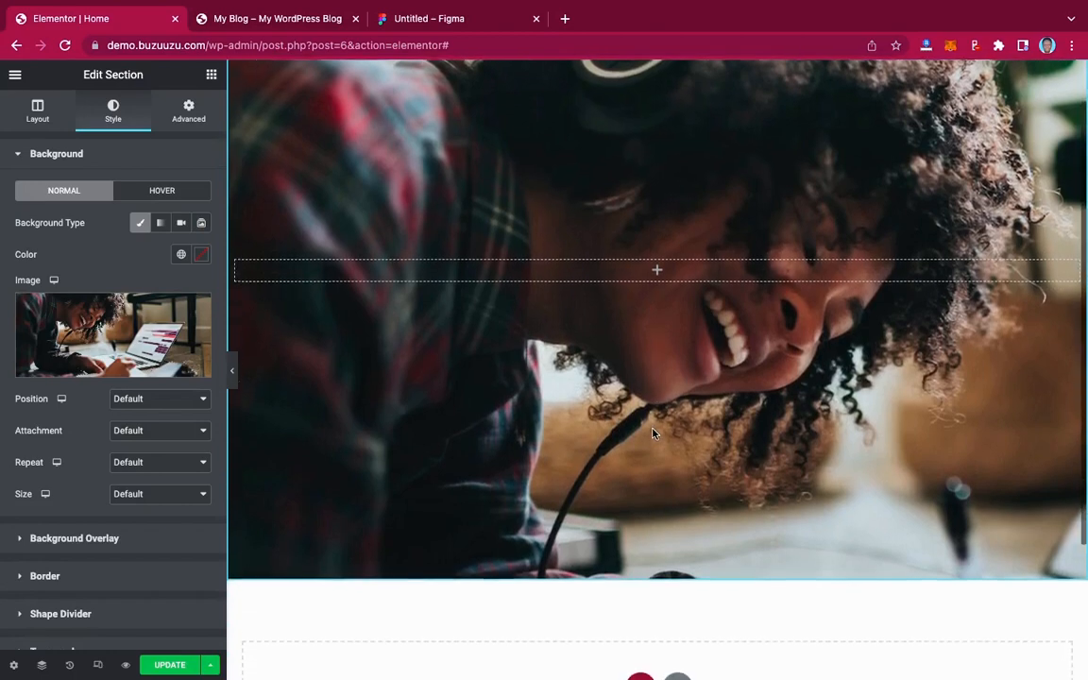
pyautogui.scroll(2, 651, 434)
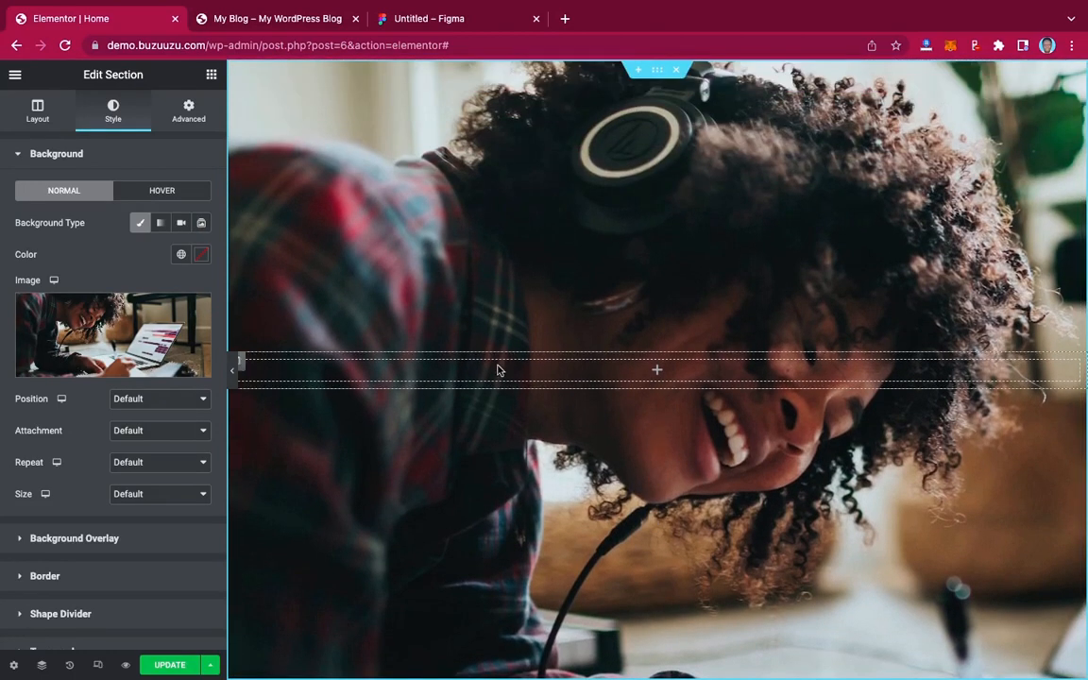
# Step: Set the background image's position to Center Center, repeat to No-repeat and size to Cover, keeping the attachment at Default
pyautogui.click(172, 404)
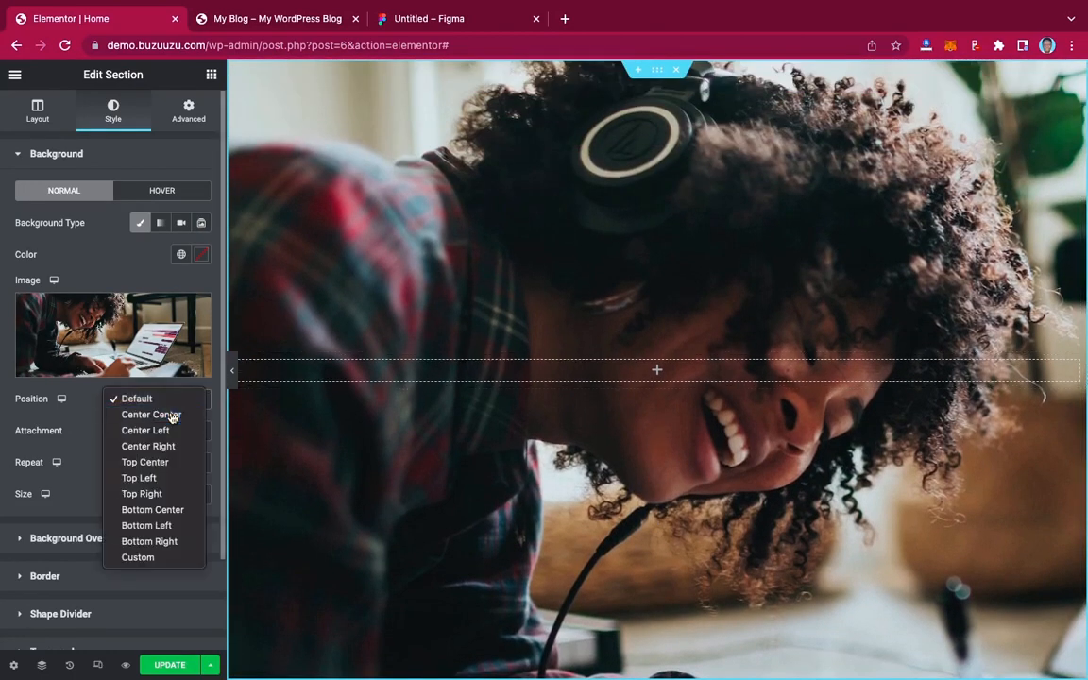
pyautogui.click(160, 413)
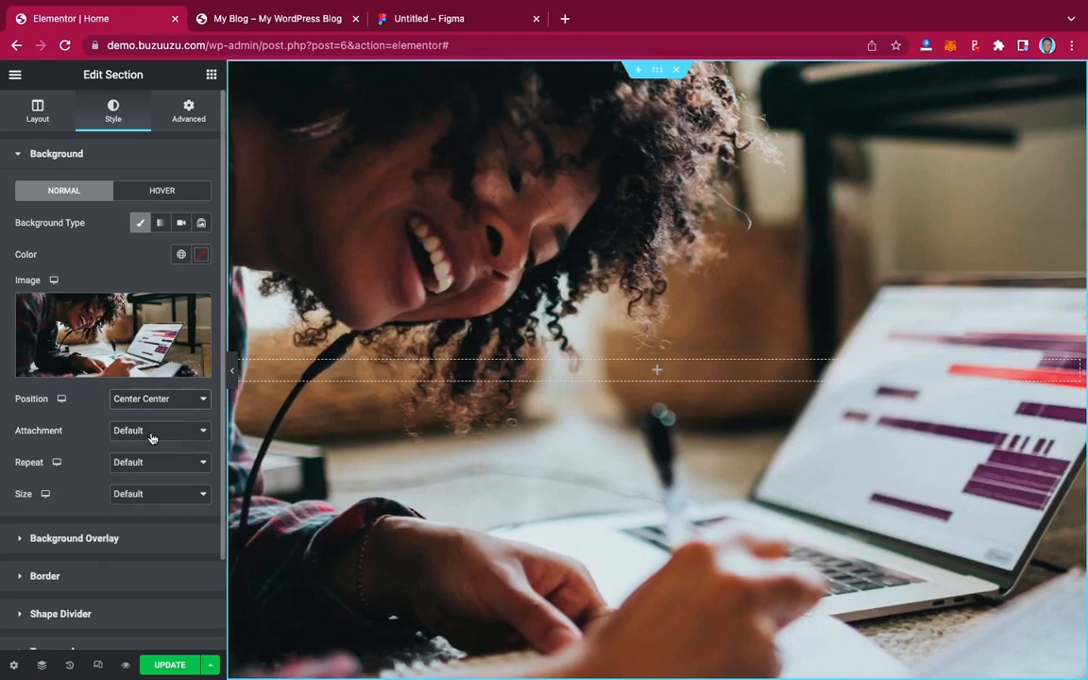
pyautogui.click(151, 436)
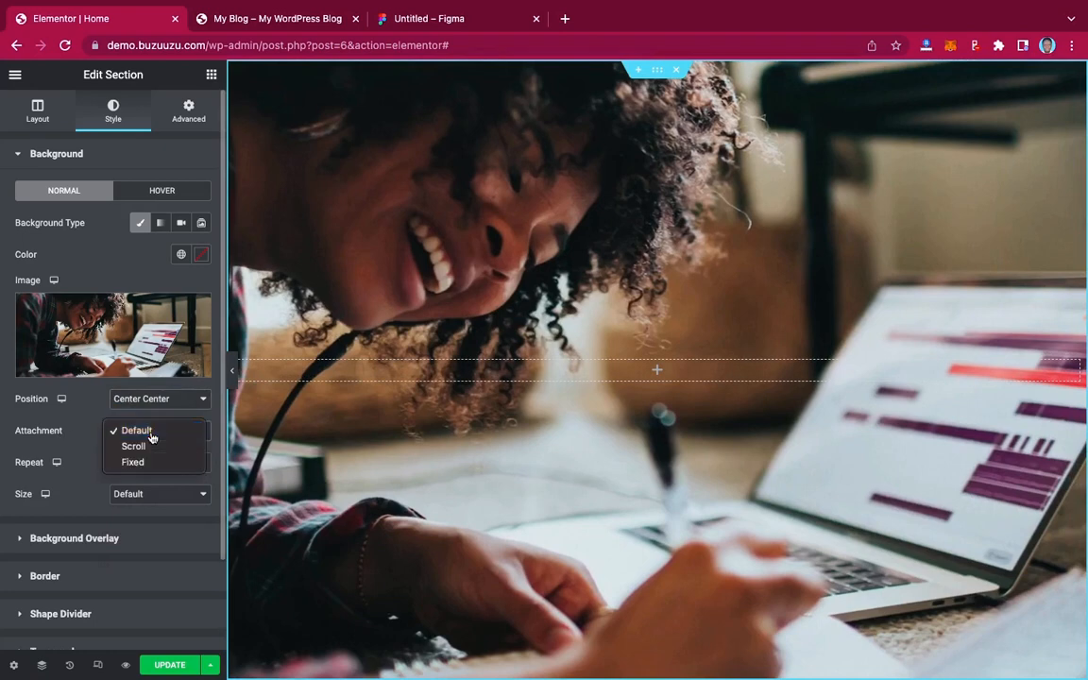
pyautogui.click(151, 434)
pyautogui.click(168, 464)
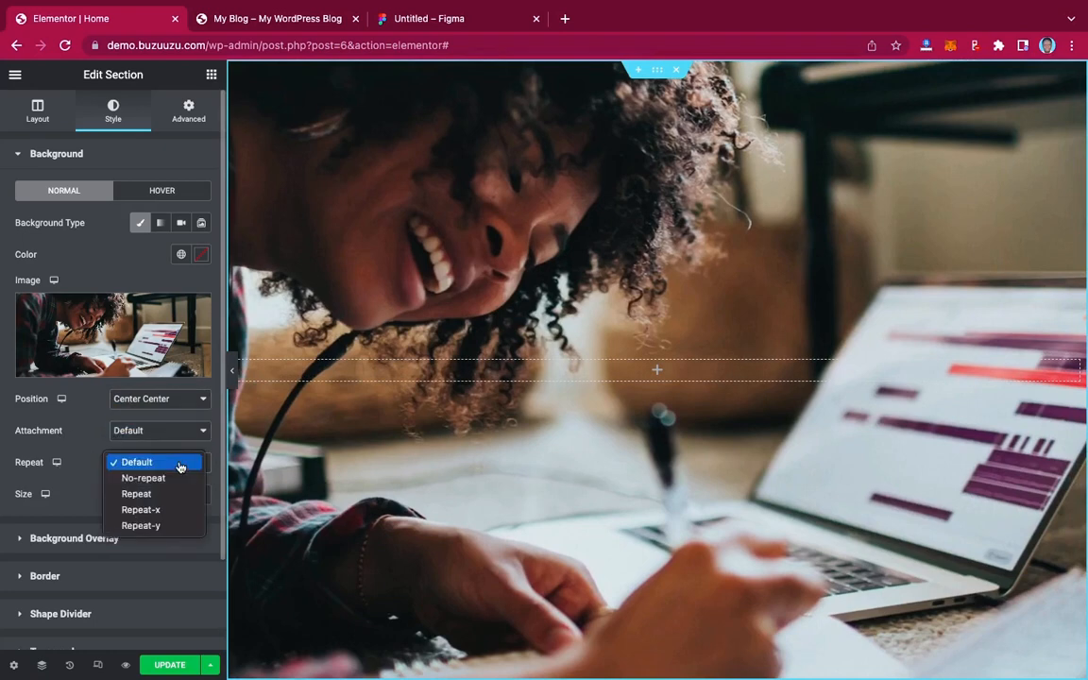
pyautogui.click(177, 478)
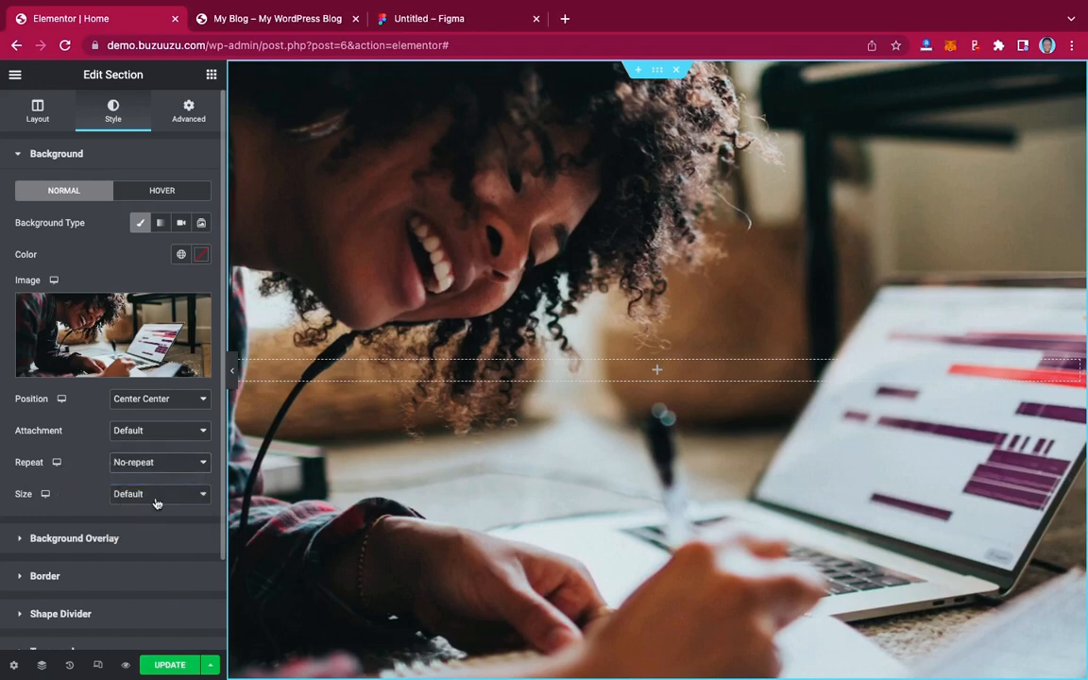
pyautogui.click(151, 495)
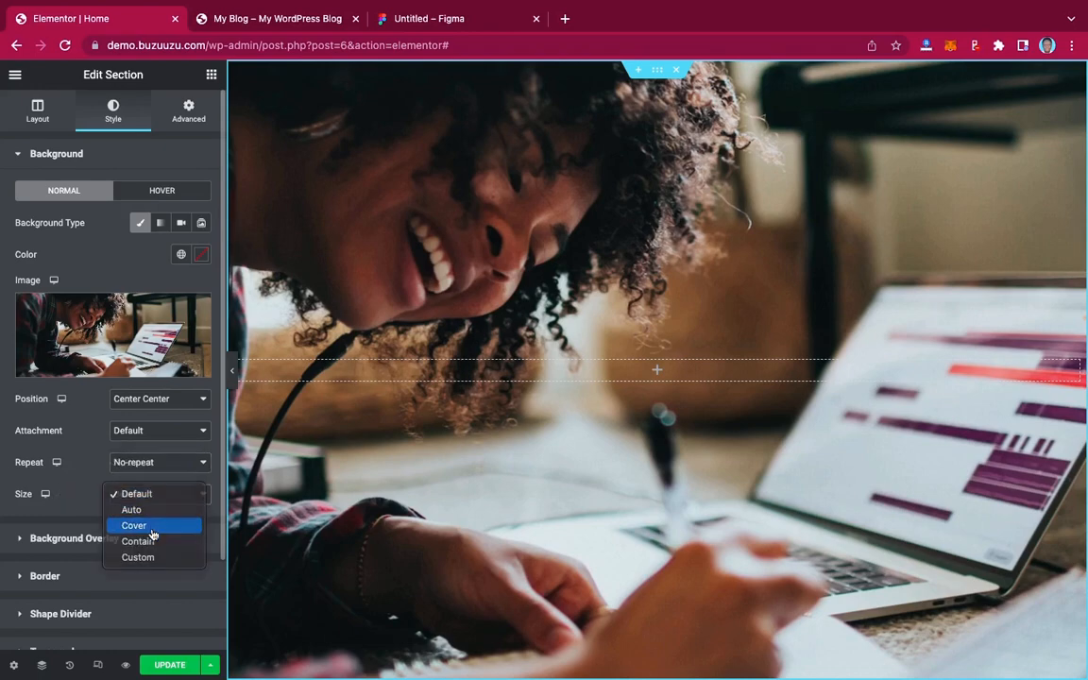
pyautogui.click(151, 528)
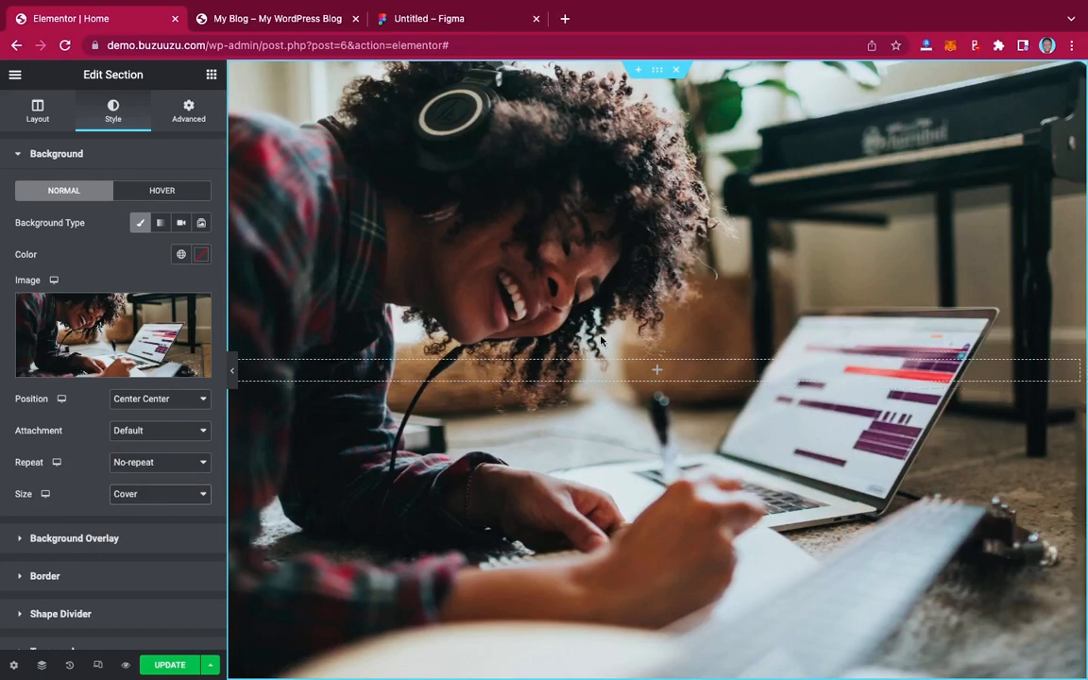
# Step: Examine the hero section in the editor and at full width, and compare it with the landing page design in Figma
pyautogui.scroll(-5, 601, 340)
pyautogui.scroll(5, 601, 340)
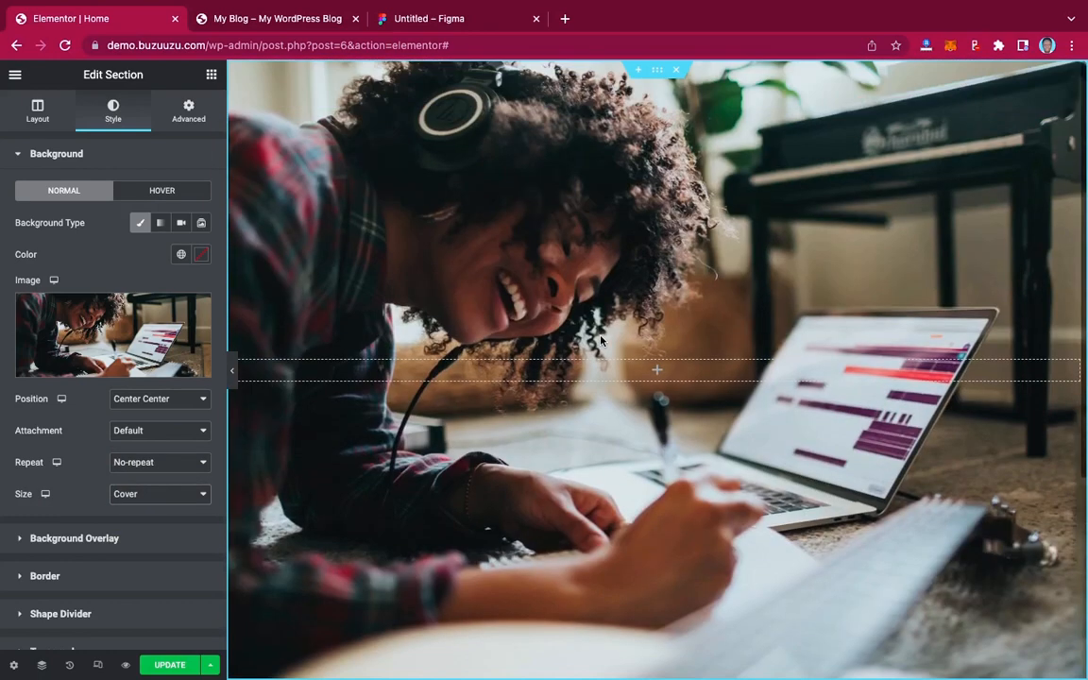
pyautogui.scroll(-5, 601, 340)
pyautogui.scroll(5, 601, 340)
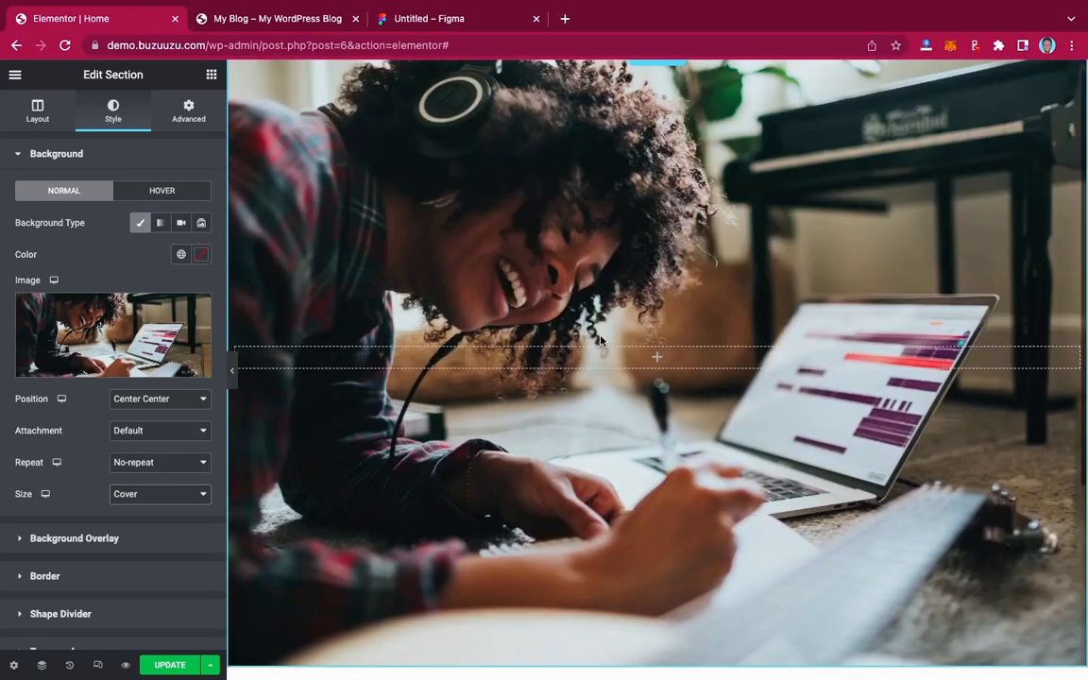
pyautogui.click(233, 370)
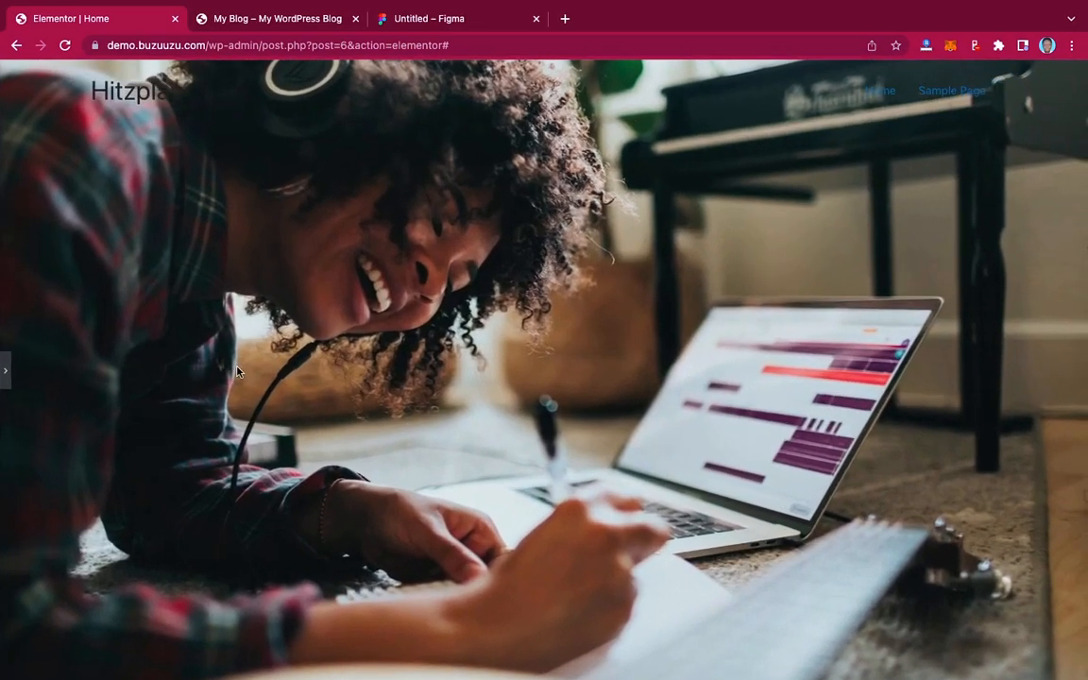
pyautogui.click(5, 369)
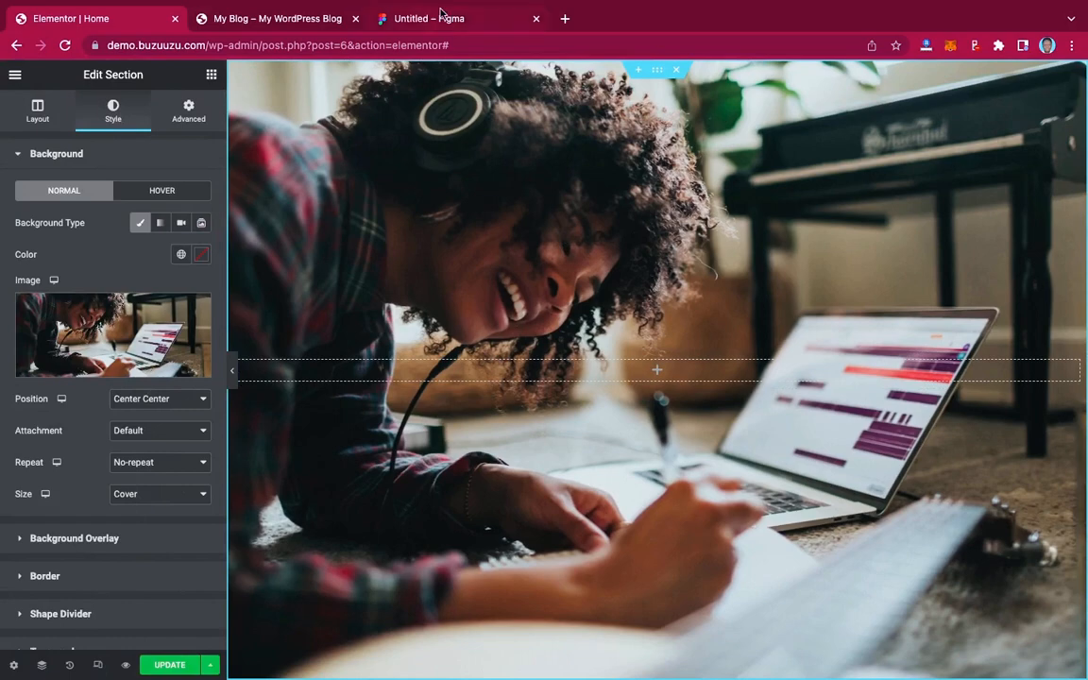
pyautogui.click(440, 18)
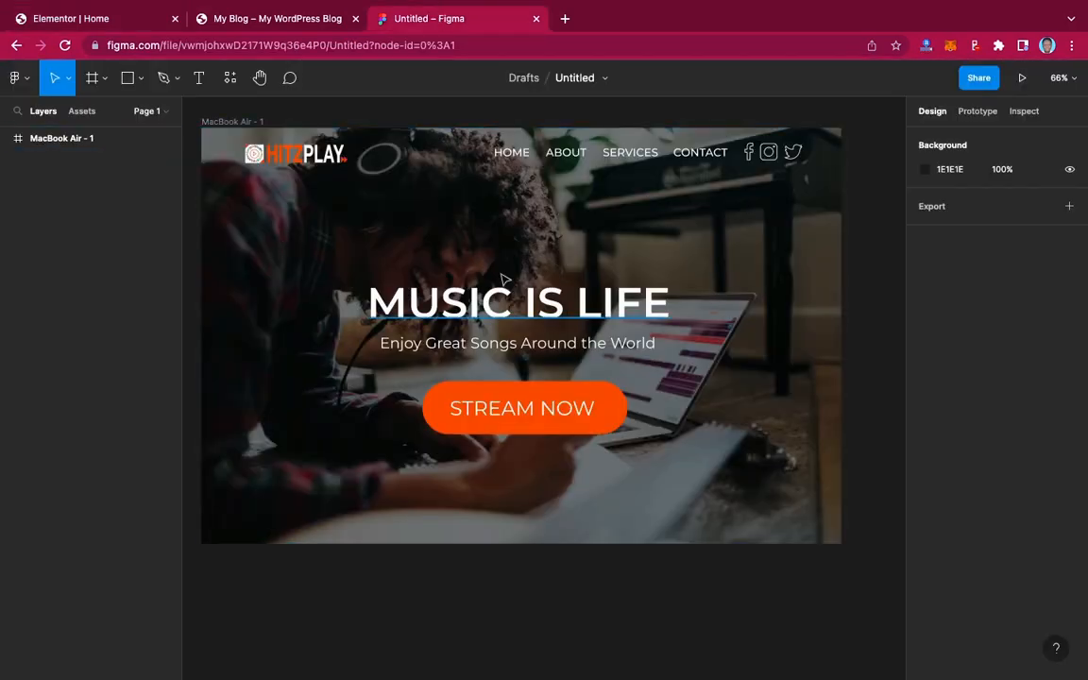
pyautogui.click(101, 21)
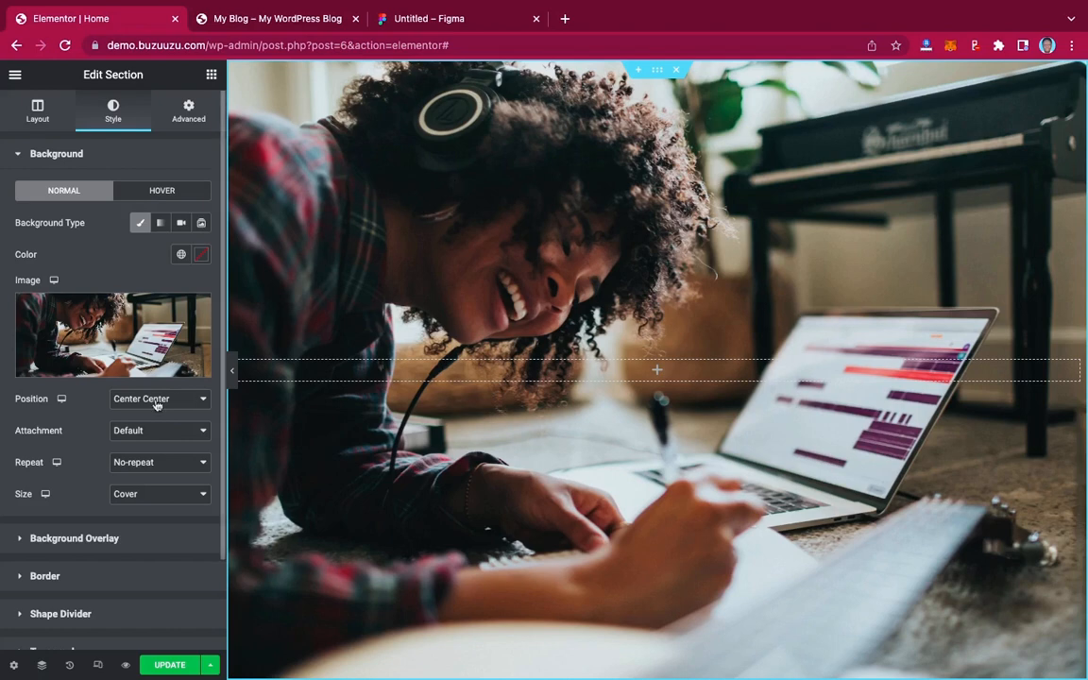
# Step: Add a Classic background overlay to the section with the color #000000
pyautogui.scroll(-2, 59, 496)
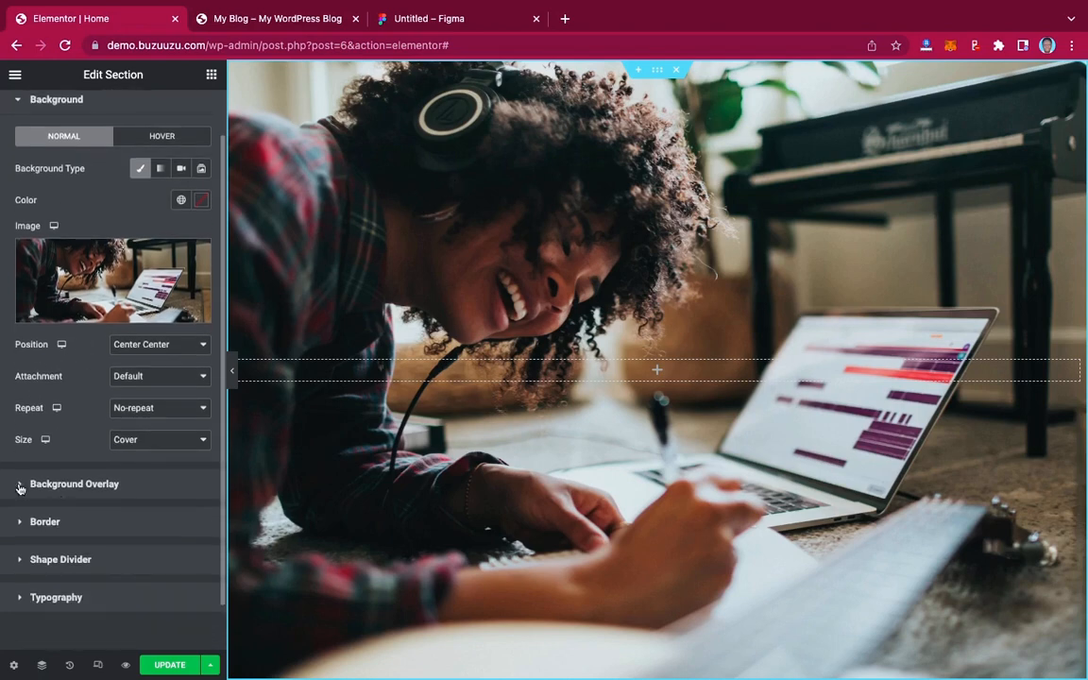
pyautogui.click(93, 485)
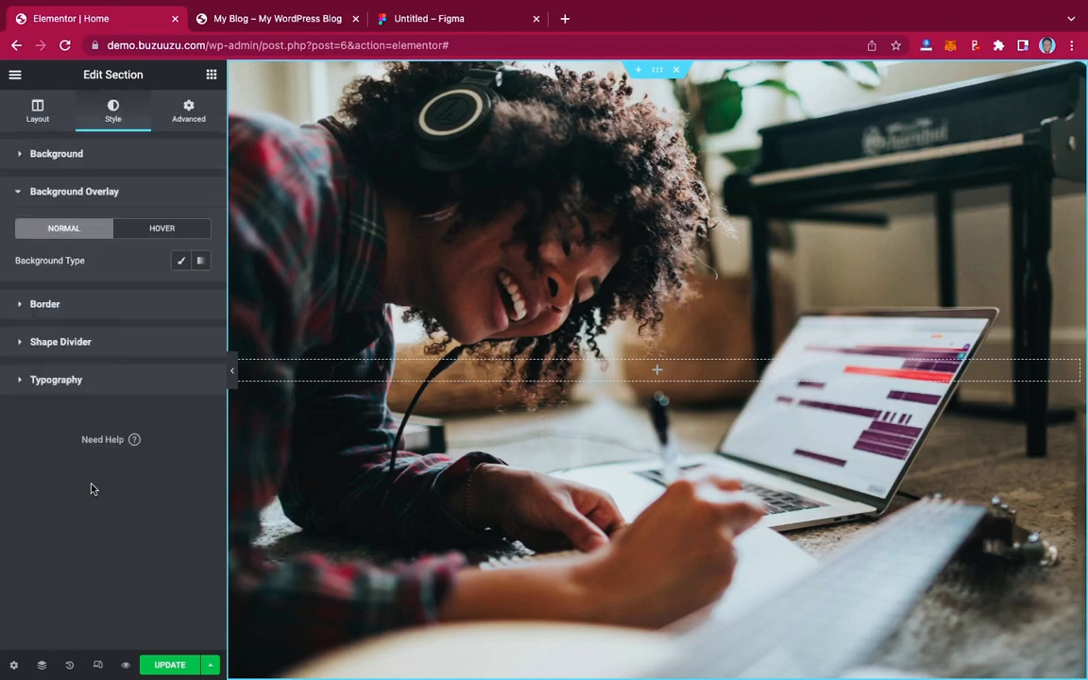
pyautogui.click(182, 262)
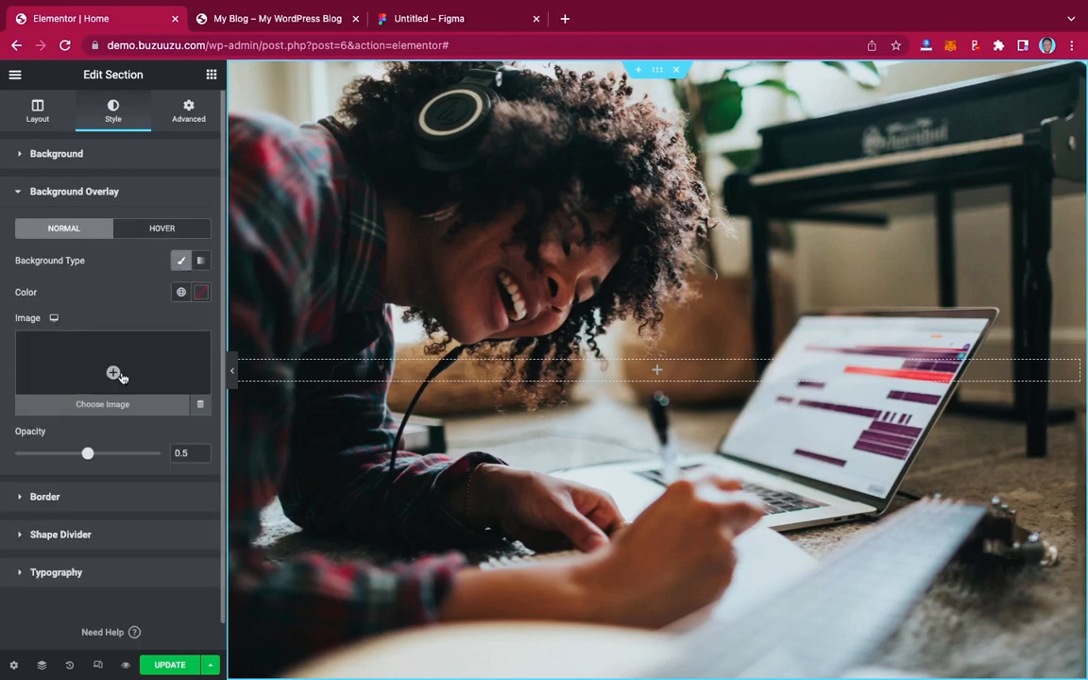
pyautogui.click(201, 294)
pyautogui.click(34, 467)
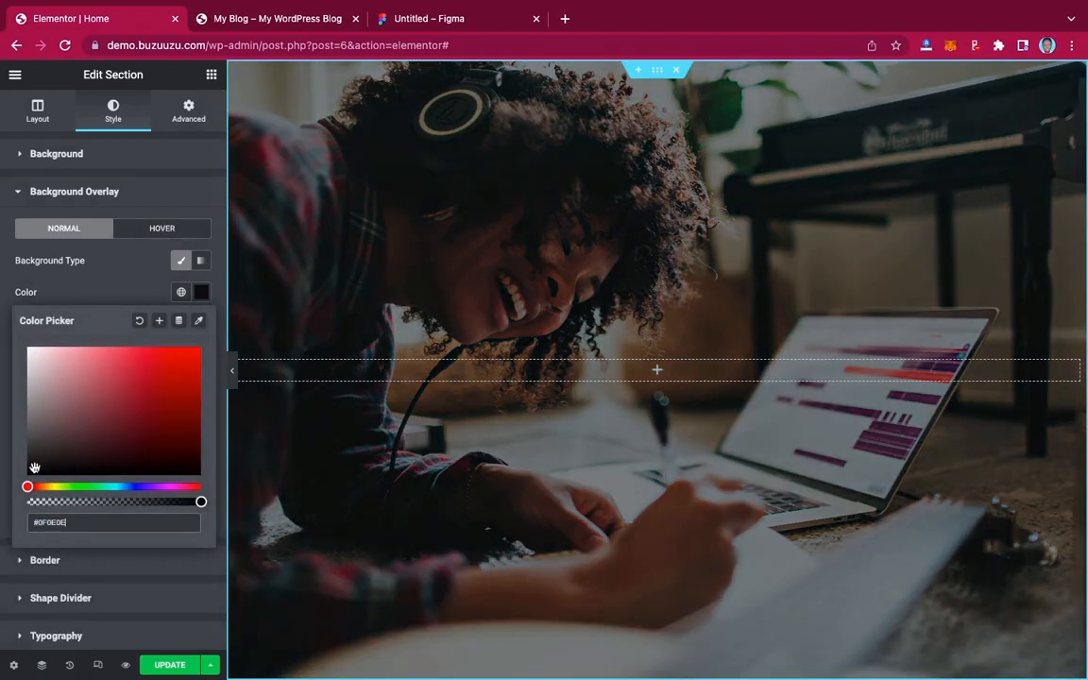
pyautogui.moveTo(34, 467); pyautogui.dragTo(20, 484)
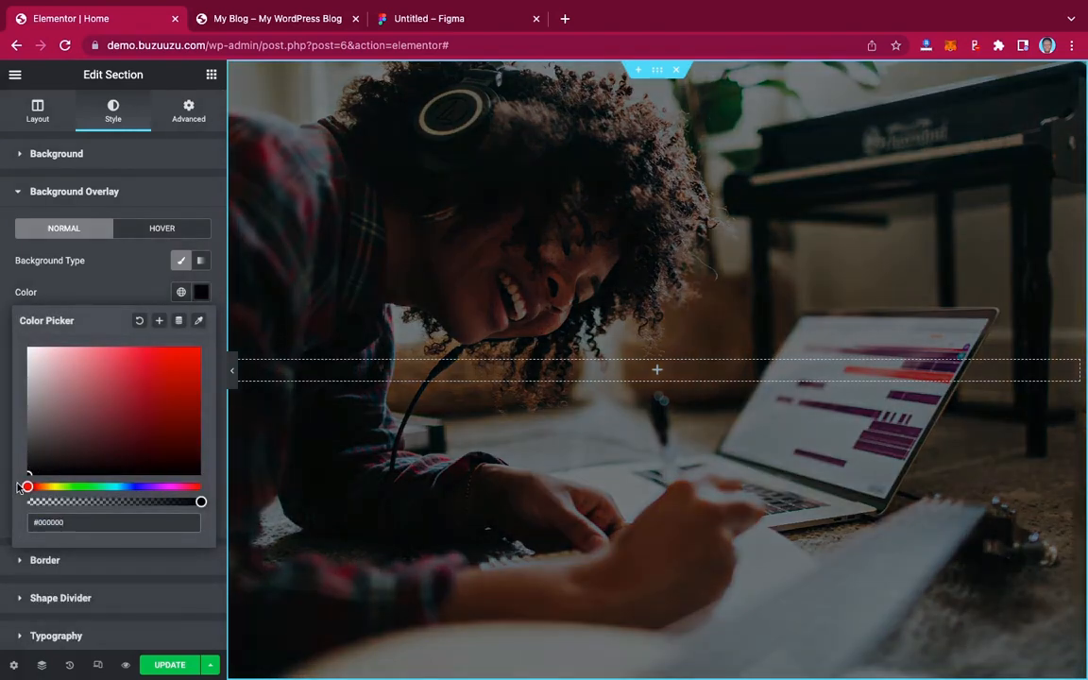
pyautogui.click(109, 288)
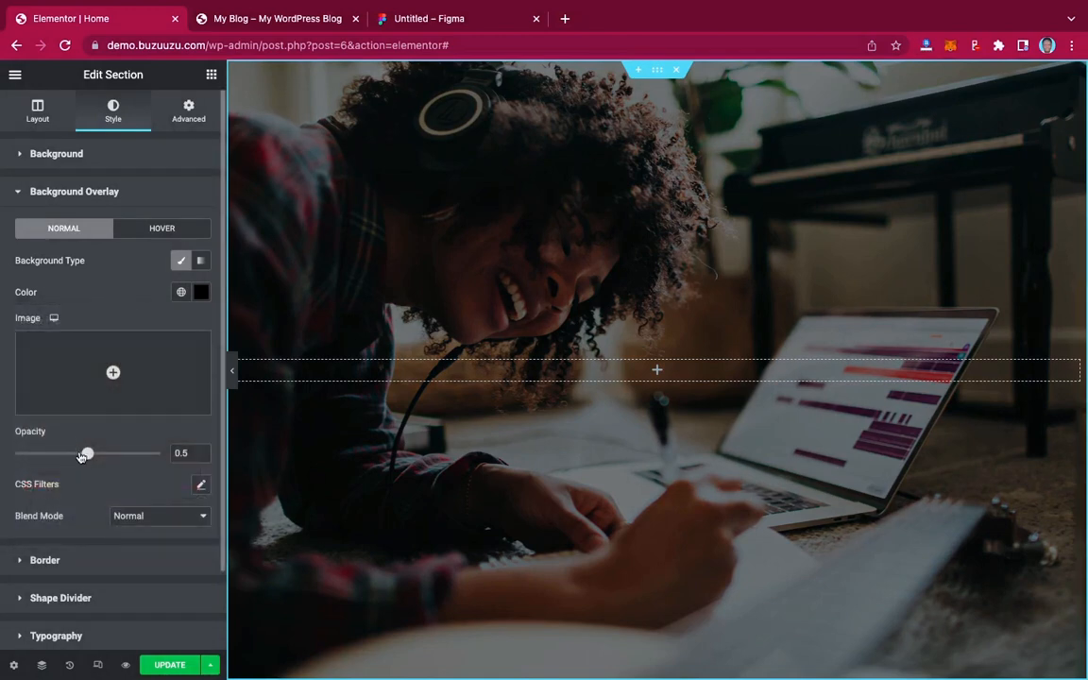
# Step: Try a higher opacity for the background overlay and set it back to 0.50
pyautogui.moveTo(88, 454); pyautogui.dragTo(101, 454)
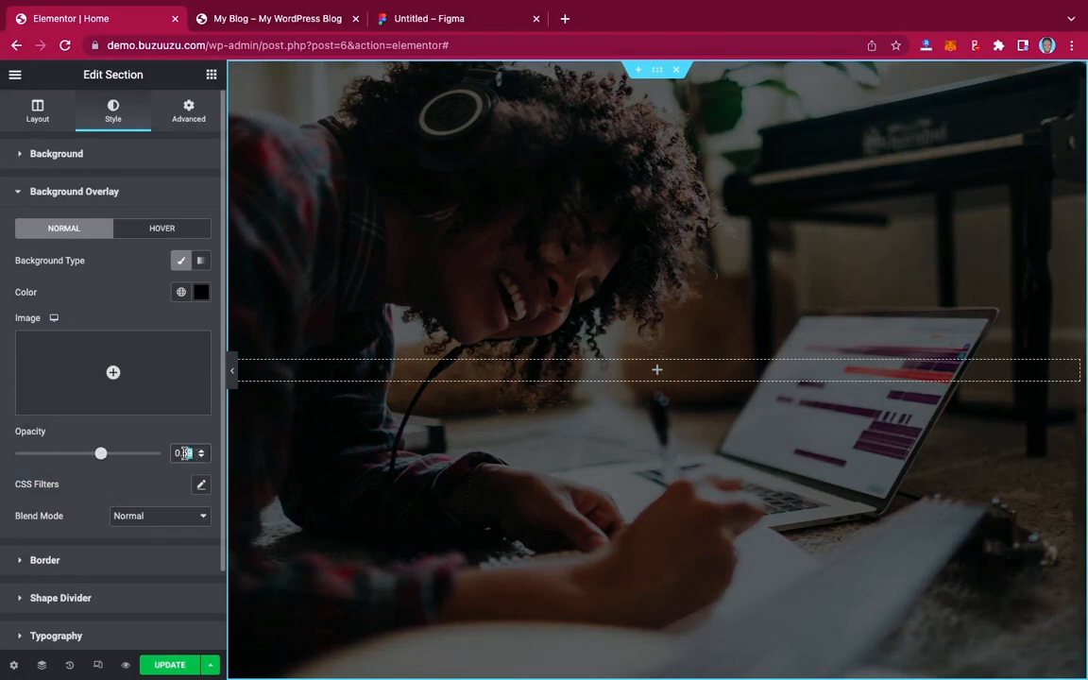
pyautogui.write('50')
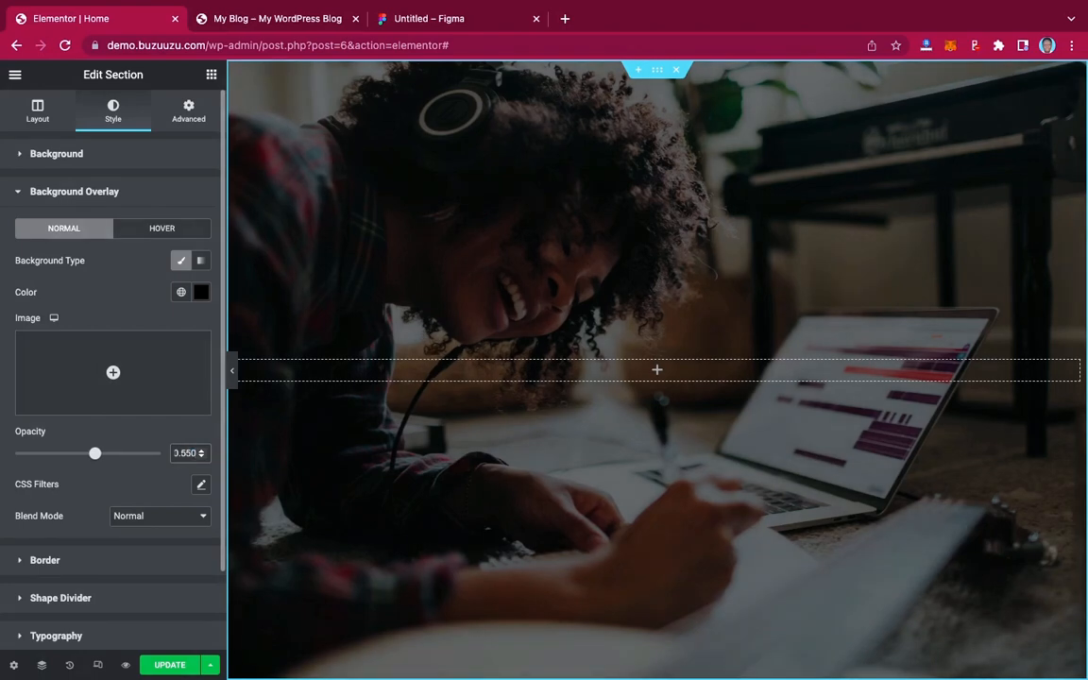
pyautogui.press('Left')
pyautogui.press('Left')
pyautogui.press('BackSpace')
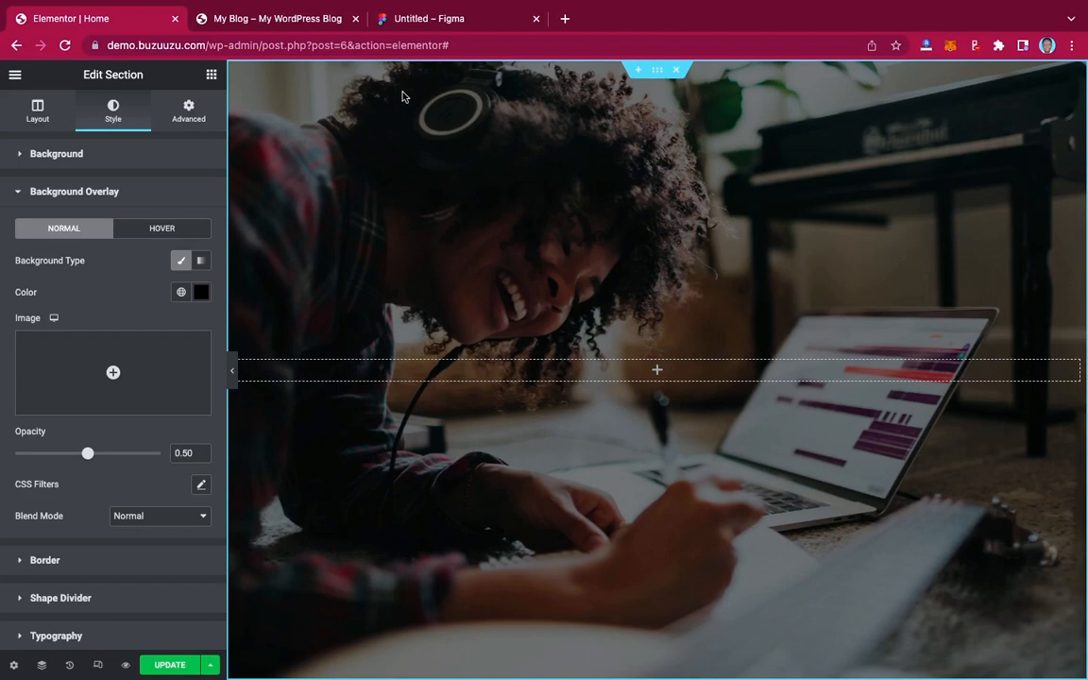
# Step: Check the headline in the Figma design and add a Heading widget to the hero section's column in Elementor
pyautogui.click(429, 19)
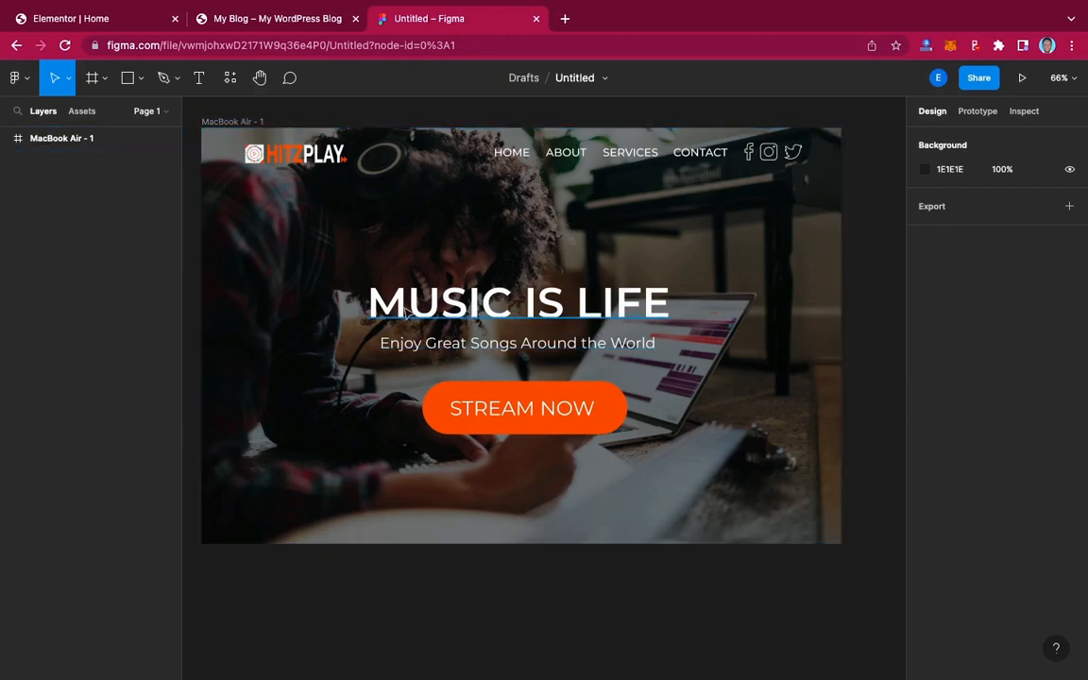
pyautogui.click(104, 19)
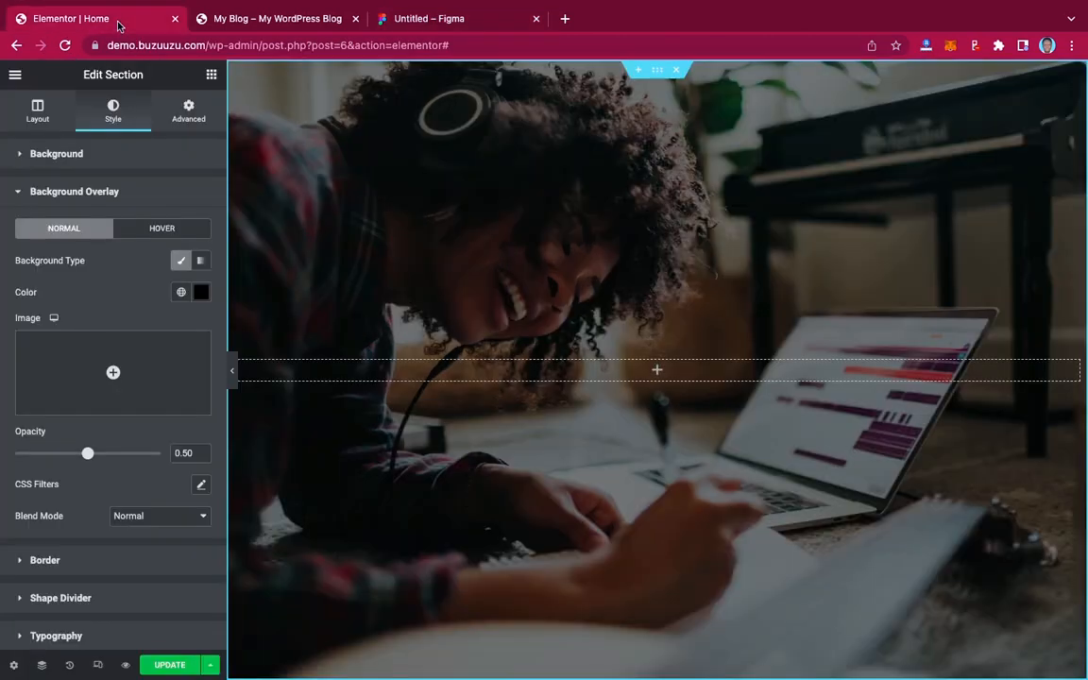
pyautogui.click(656, 372)
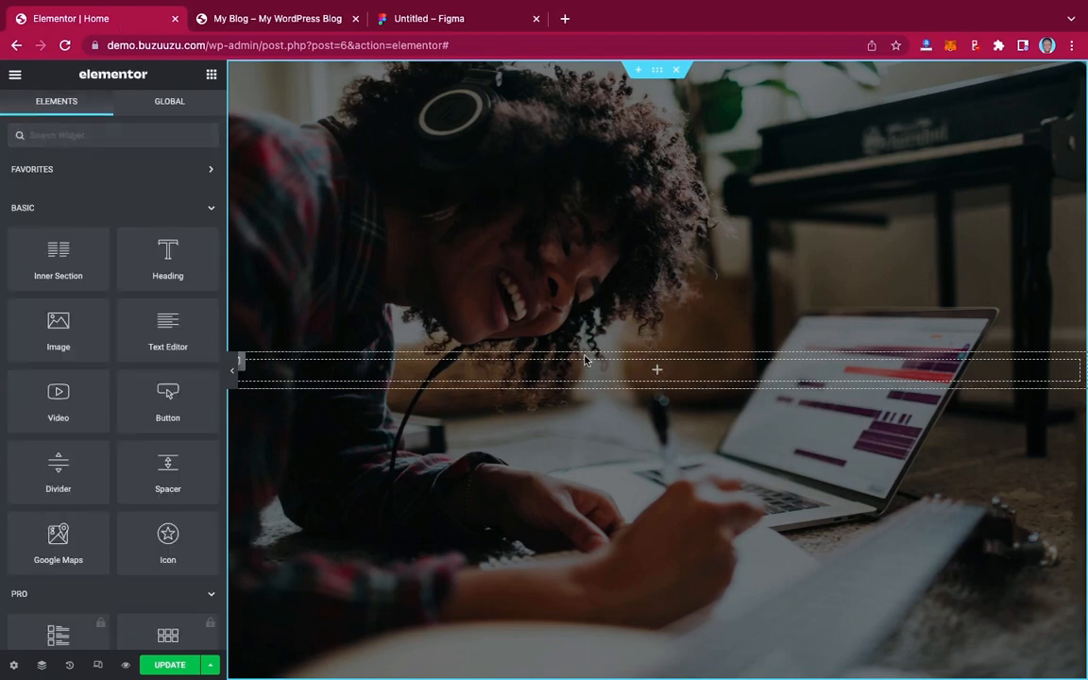
pyautogui.scroll(-2, 94, 318)
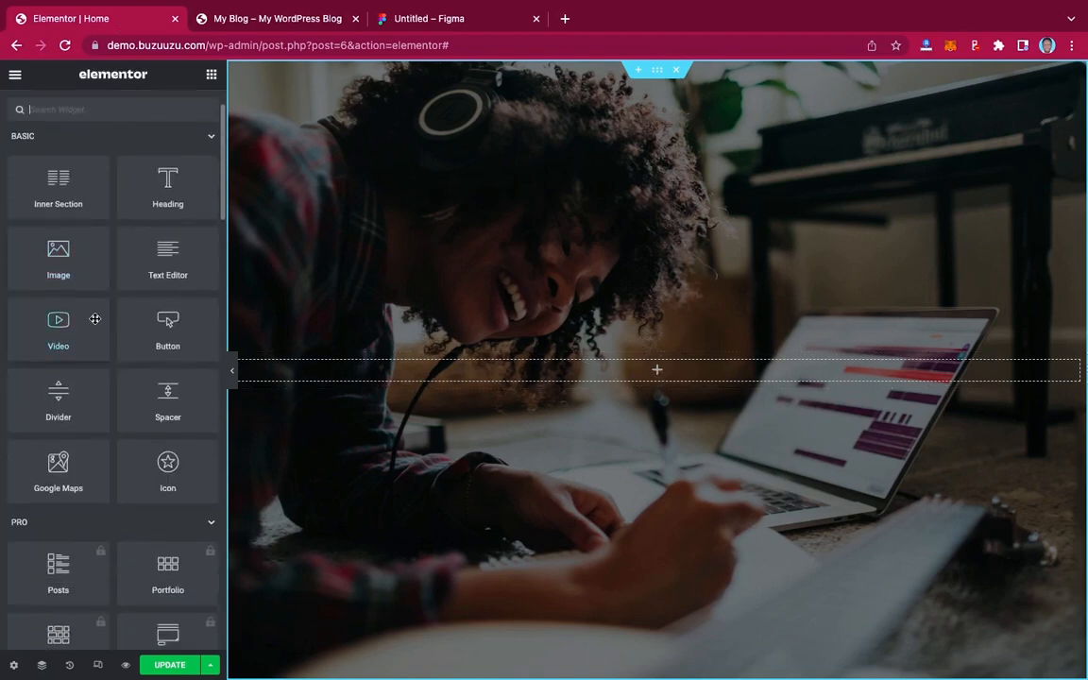
pyautogui.moveTo(142, 175); pyautogui.dragTo(571, 370)
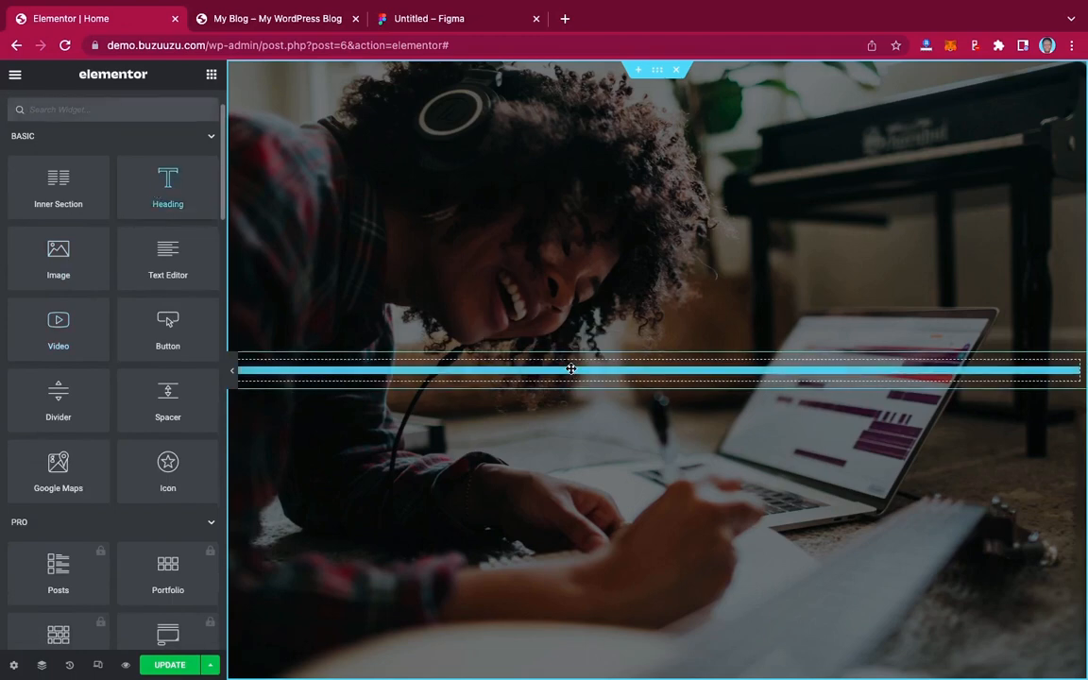
# Step: Replace the heading's placeholder title with MUSIC IS LIFE in capitals, checking the wording against the Figma design
pyautogui.moveTo(137, 215); pyautogui.dragTo(7, 203)
pyautogui.write('Music')
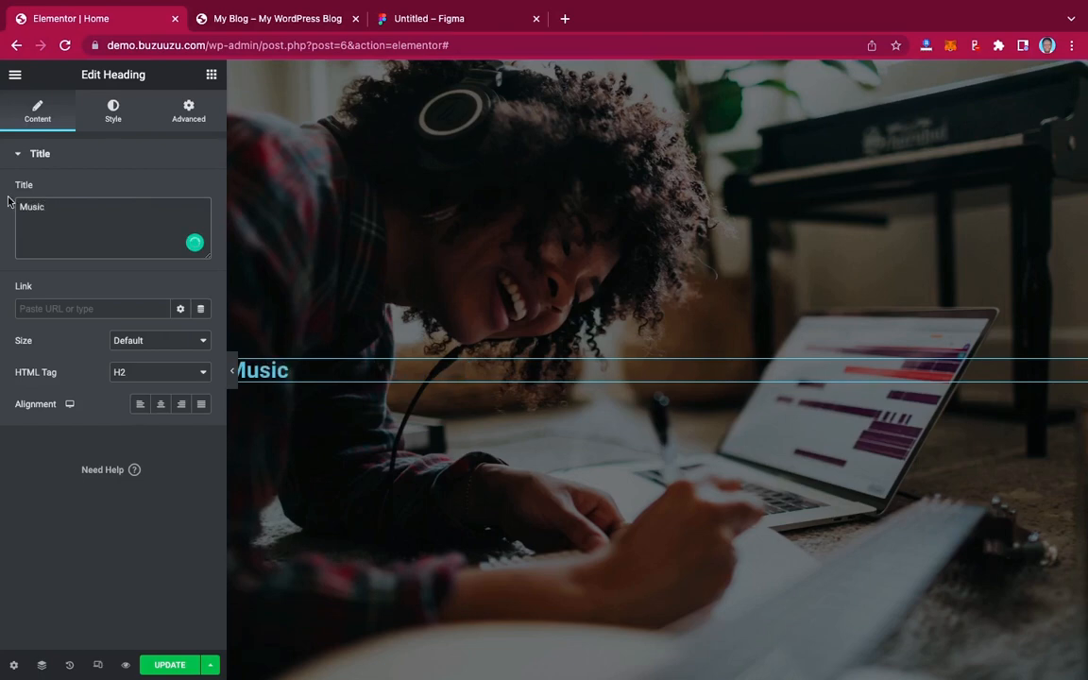
pyautogui.click(375, 21)
pyautogui.click(102, 20)
pyautogui.tripleClick(99, 208)
pyautogui.write('MUSIC')
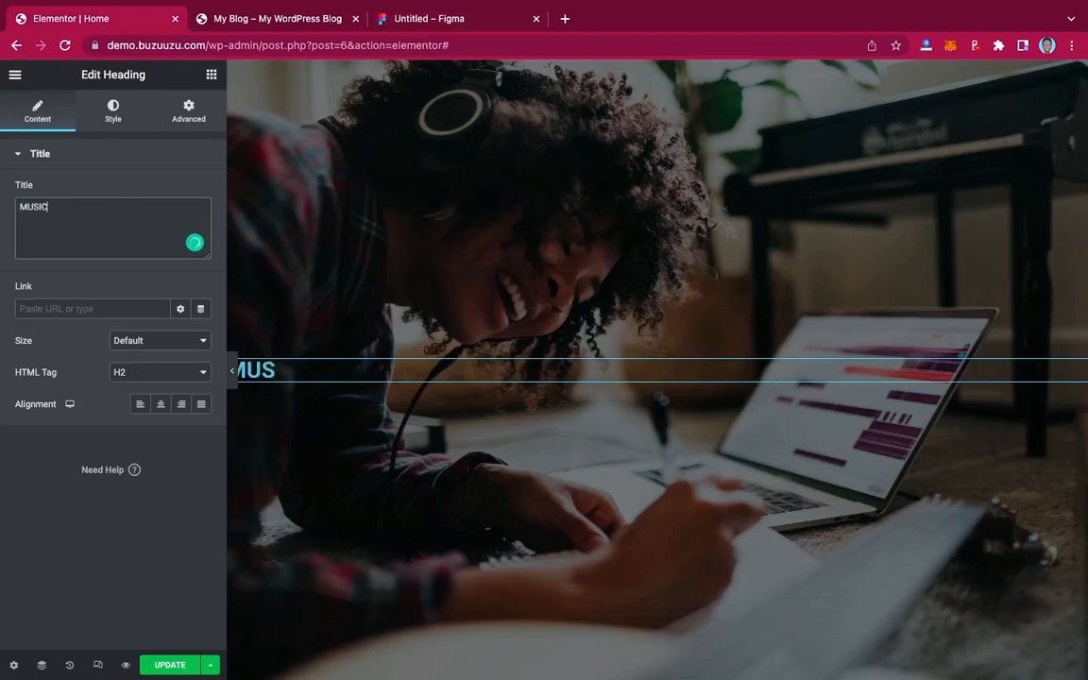
pyautogui.write(' IS LIFE')
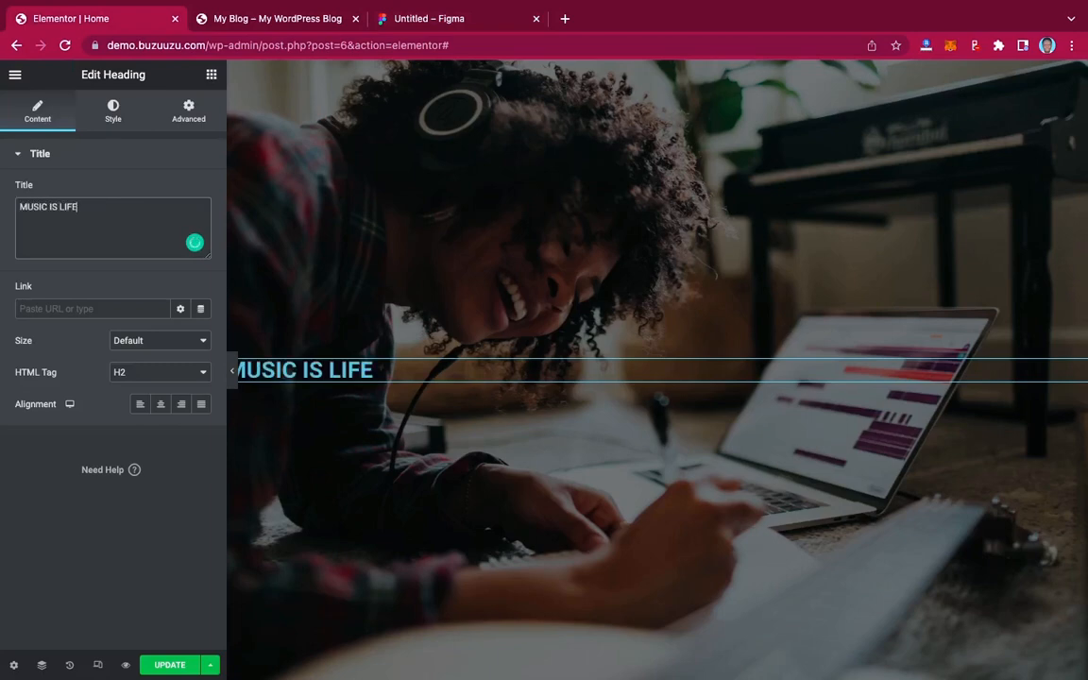
# Step: Center the MUSIC IS LIFE heading and set its text color to white
pyautogui.click(161, 406)
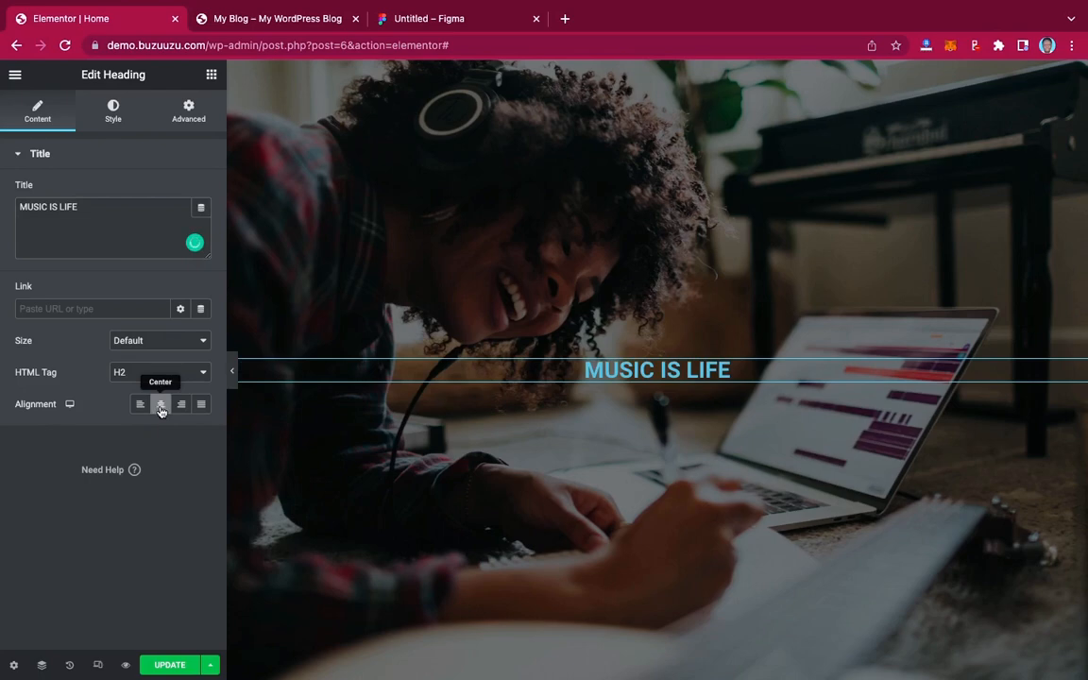
pyautogui.click(113, 114)
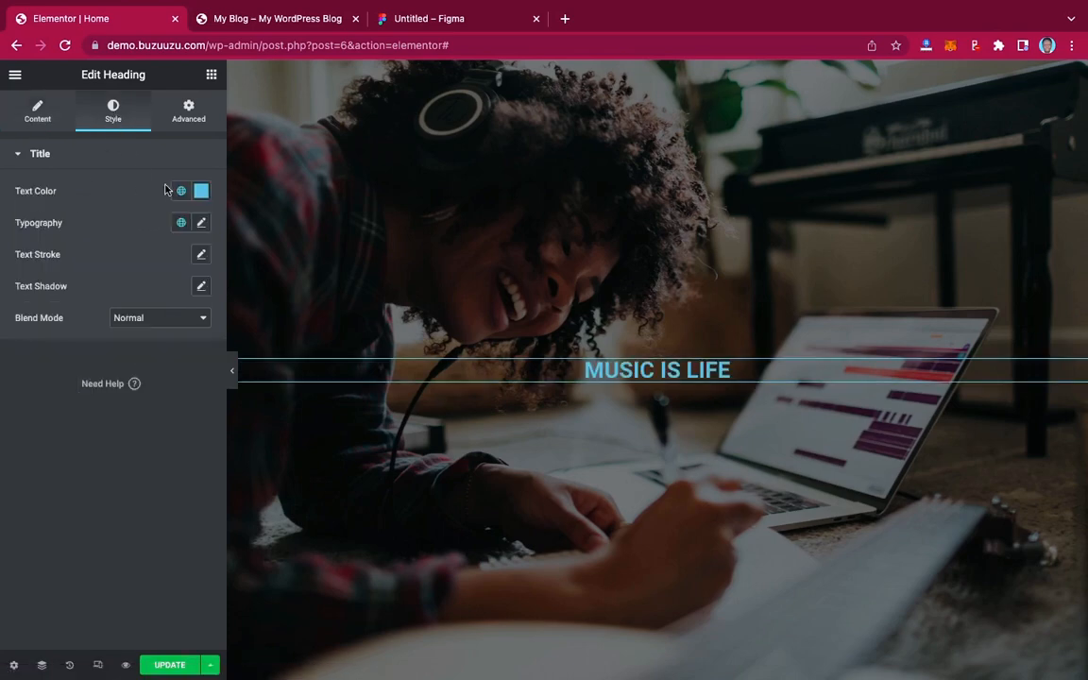
pyautogui.click(199, 195)
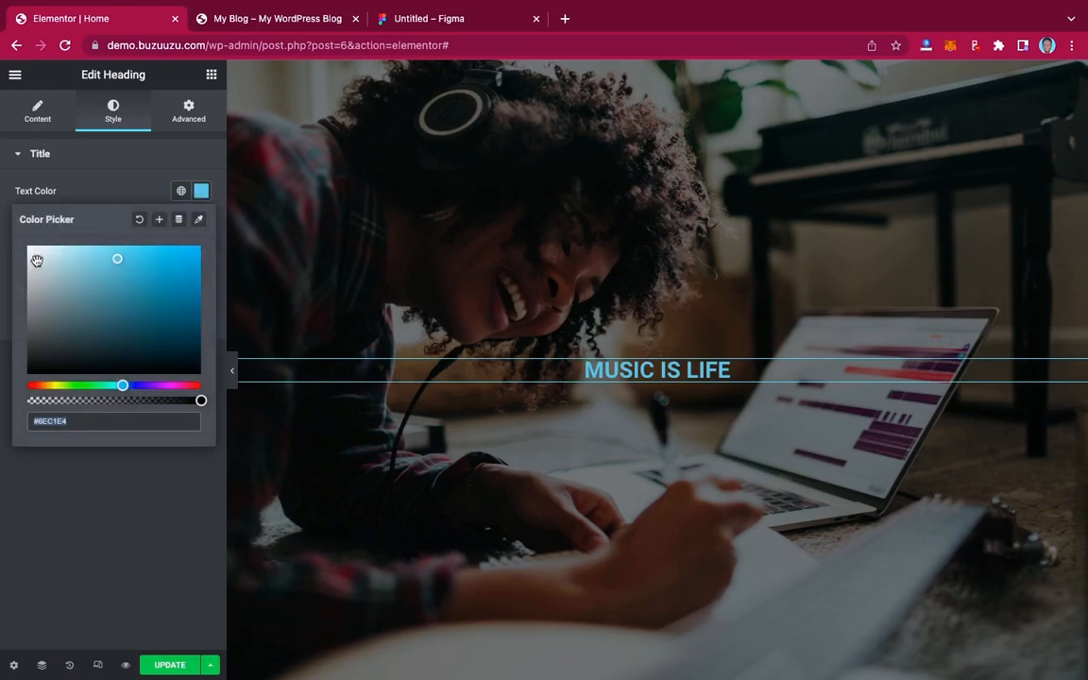
pyautogui.moveTo(32, 257); pyautogui.dragTo(16, 235)
pyautogui.click(87, 199)
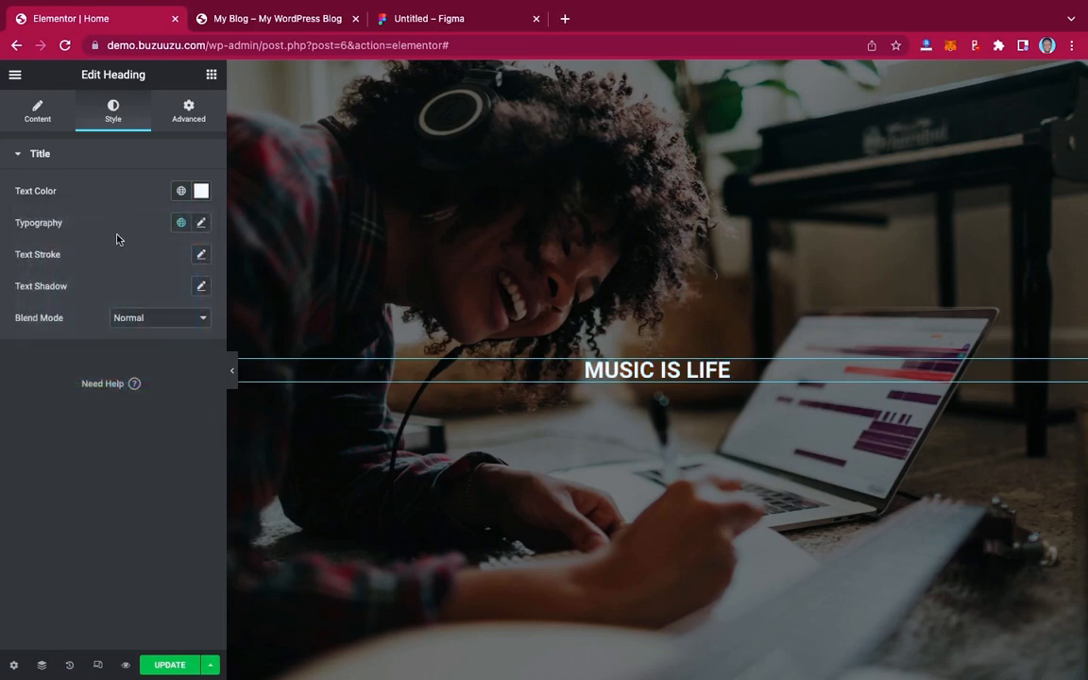
# Step: Set the MUSIC IS LIFE heading's font family to Montserrat
pyautogui.click(201, 224)
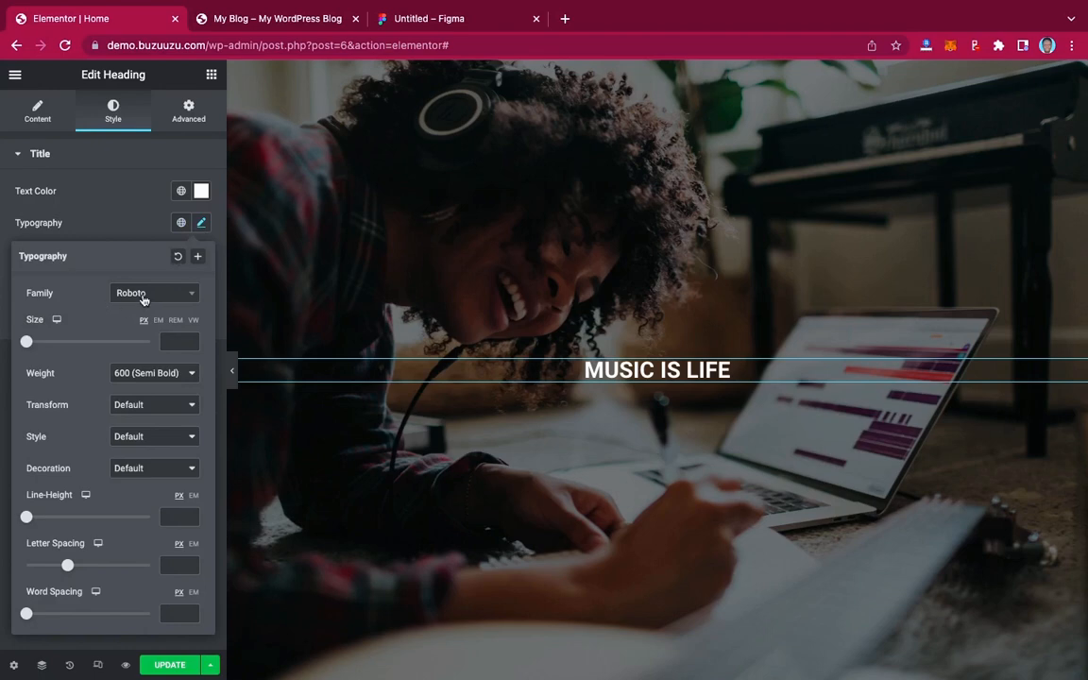
pyautogui.click(147, 294)
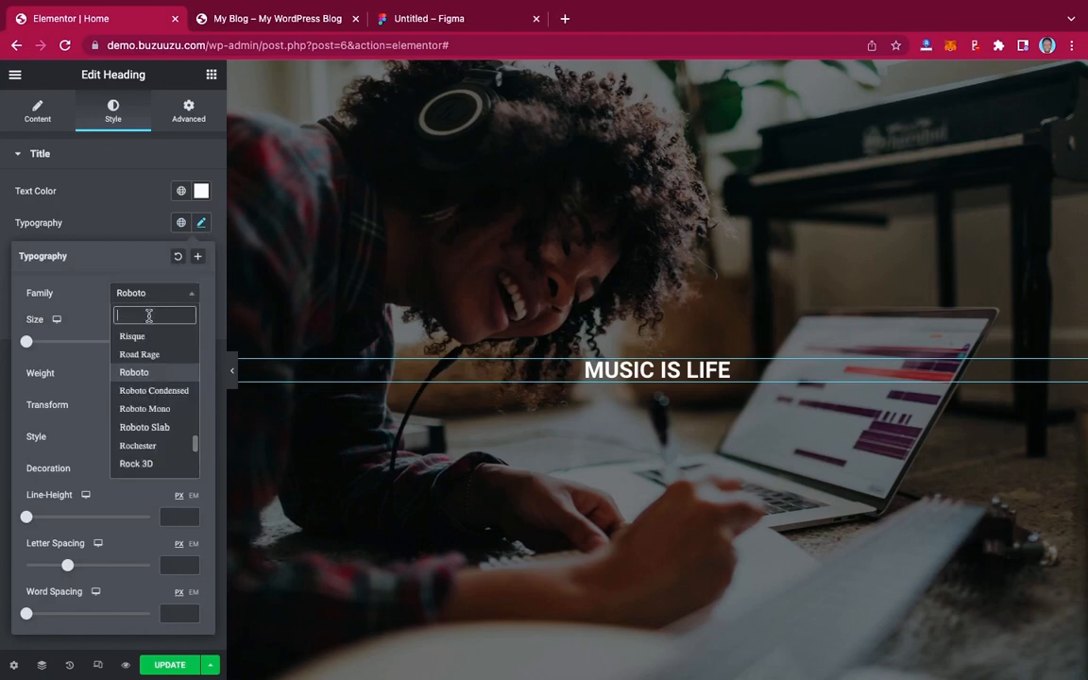
pyautogui.write('MONTSE')
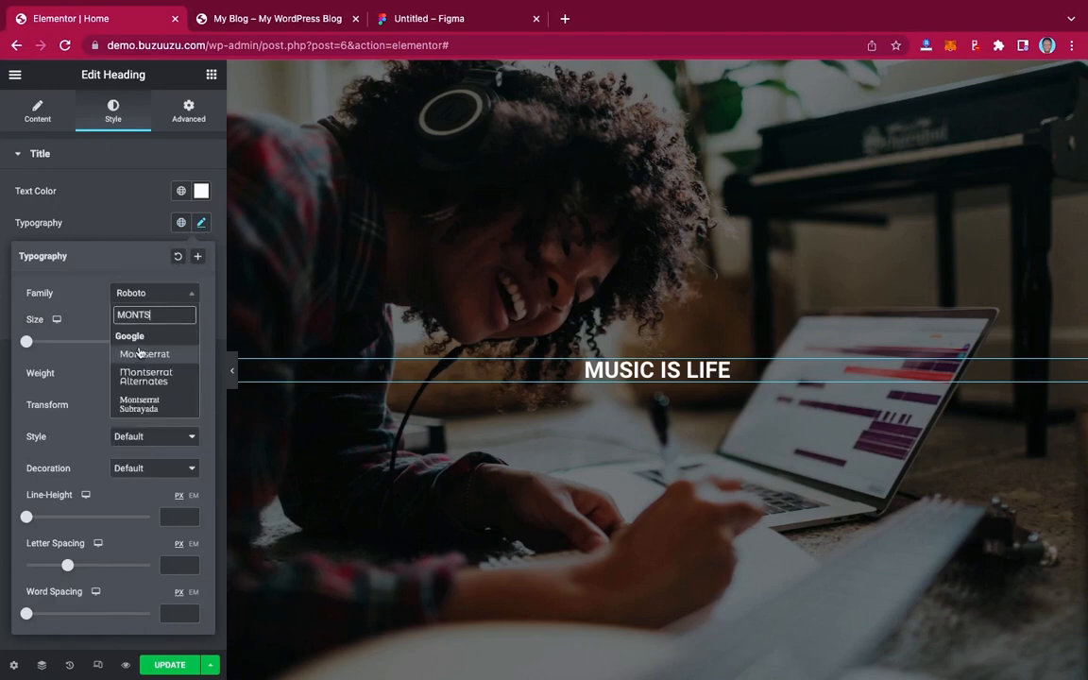
pyautogui.press('Return')
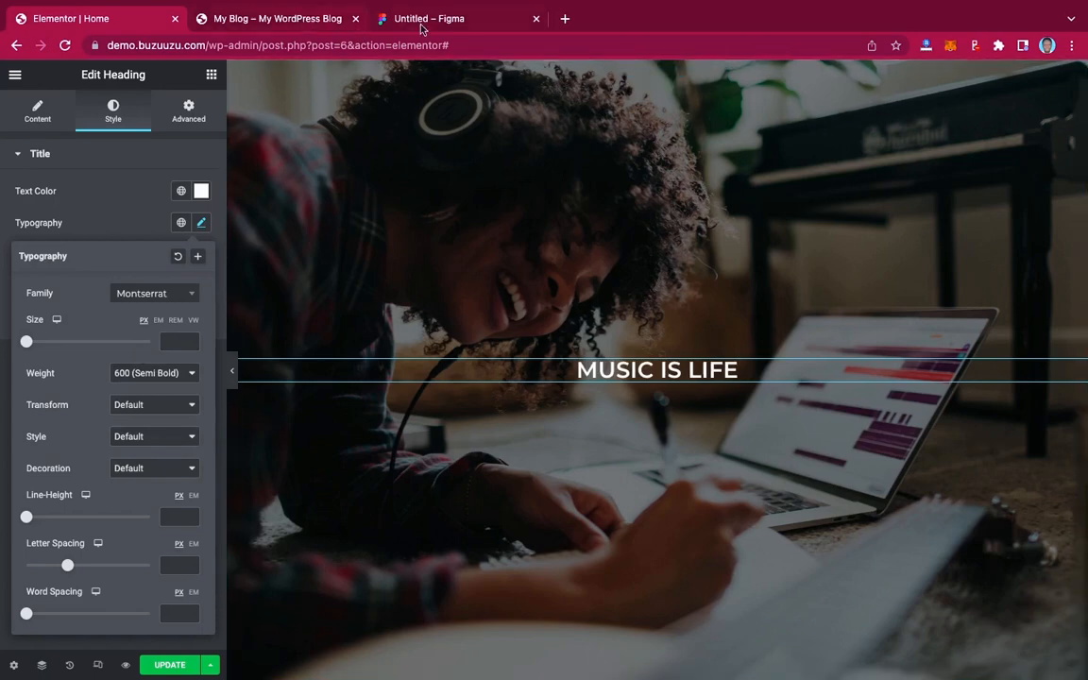
# Step: Check the headline's text style in the Figma design and match it in Elementor with weight 600 (Semi Bold) and size 85 px
pyautogui.click(392, 23)
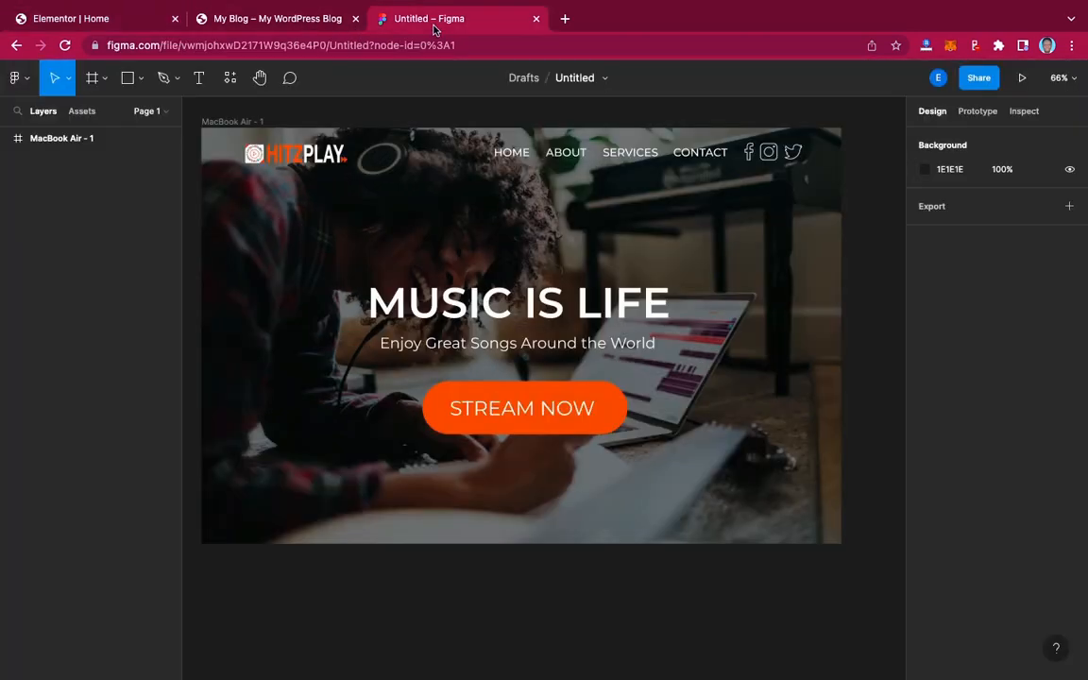
pyautogui.click(543, 311)
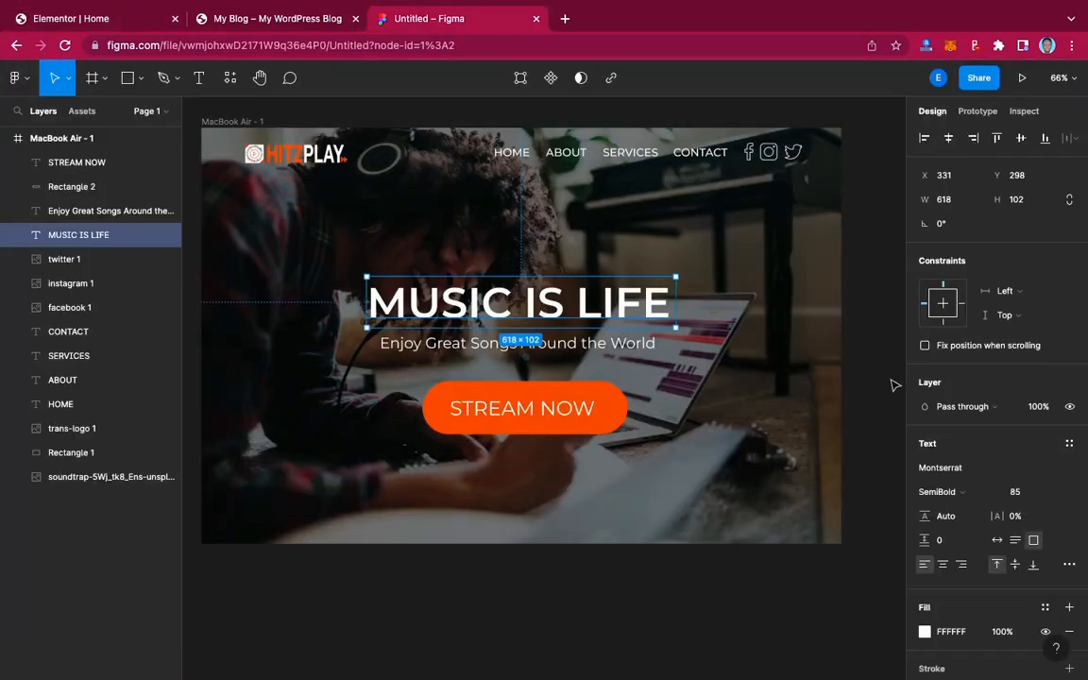
pyautogui.scroll(-1, 980, 501)
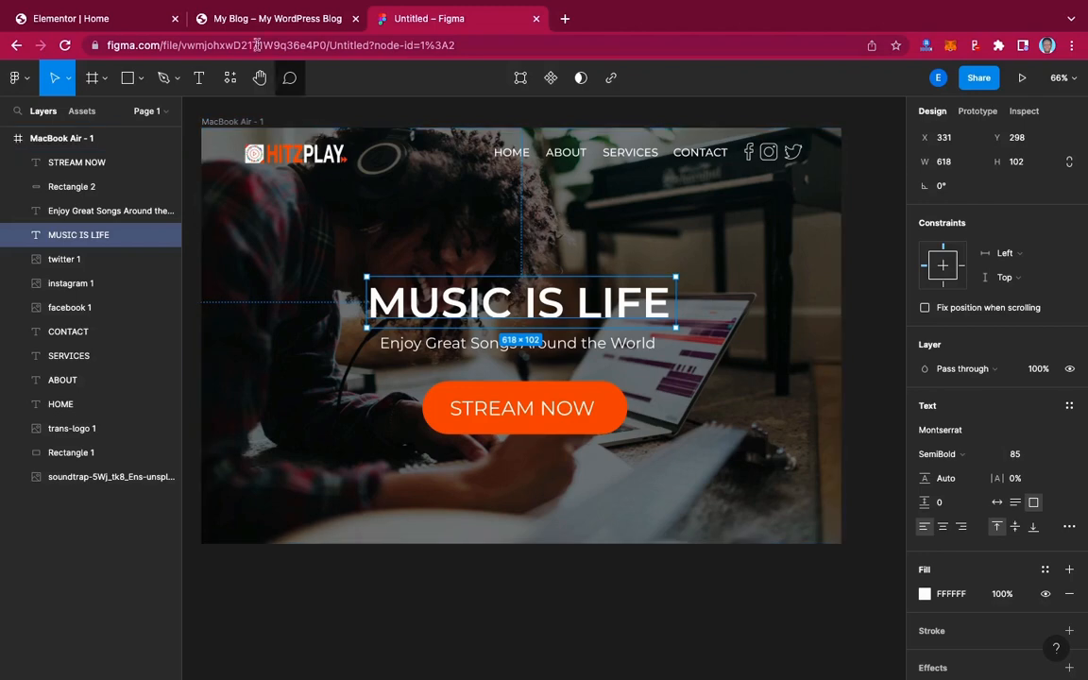
pyautogui.click(87, 18)
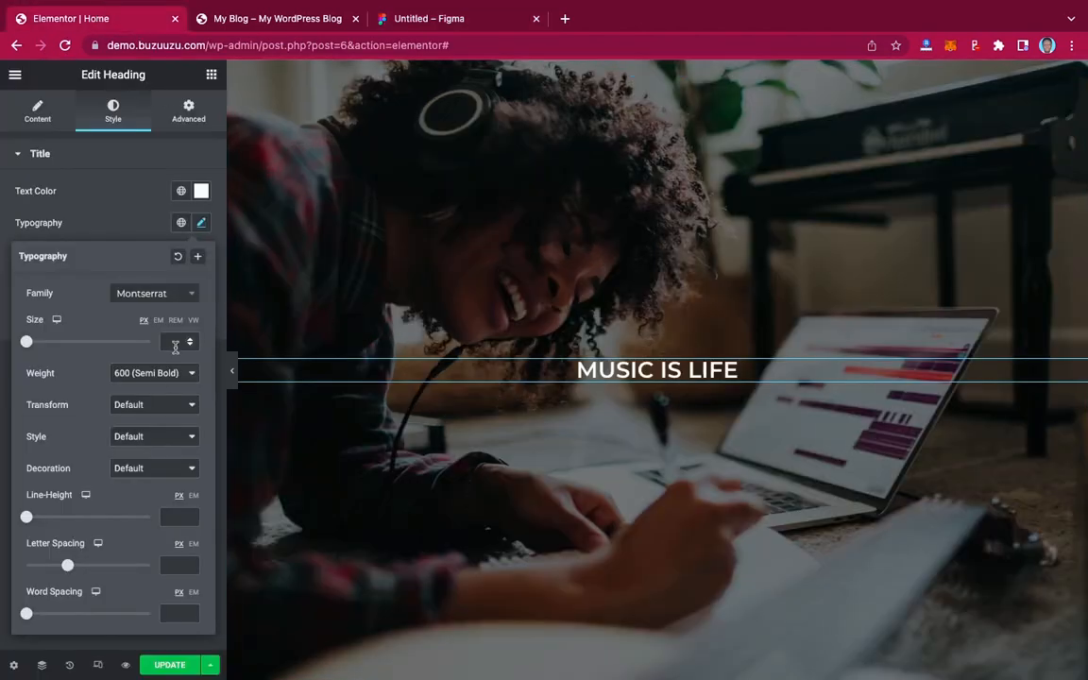
pyautogui.click(165, 374)
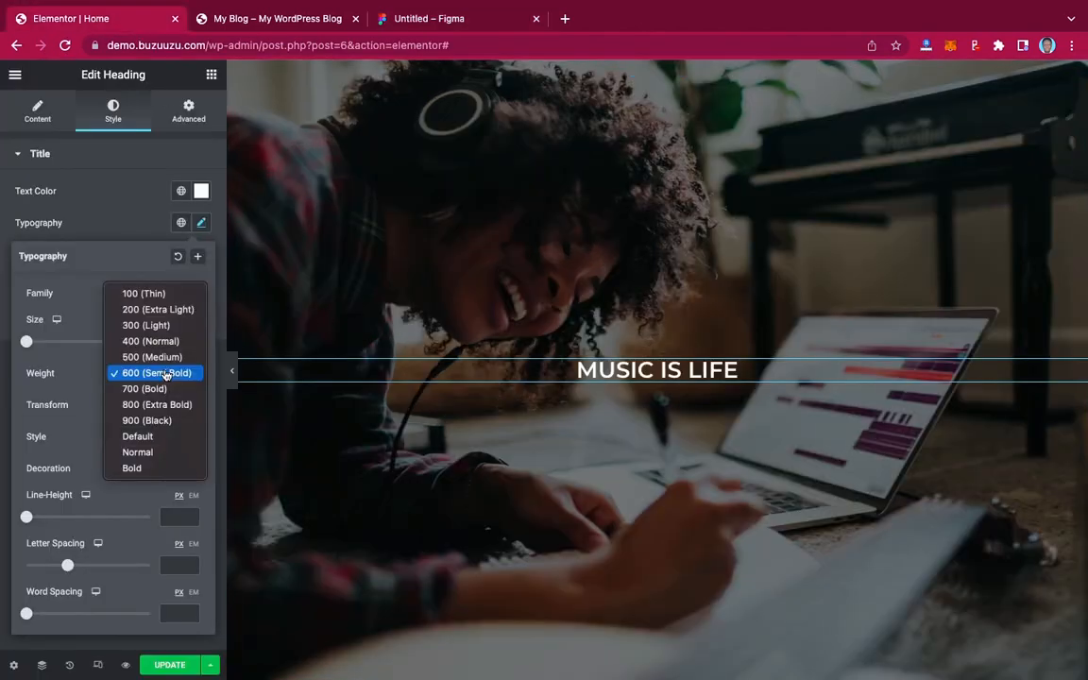
pyautogui.click(157, 373)
pyautogui.click(176, 343)
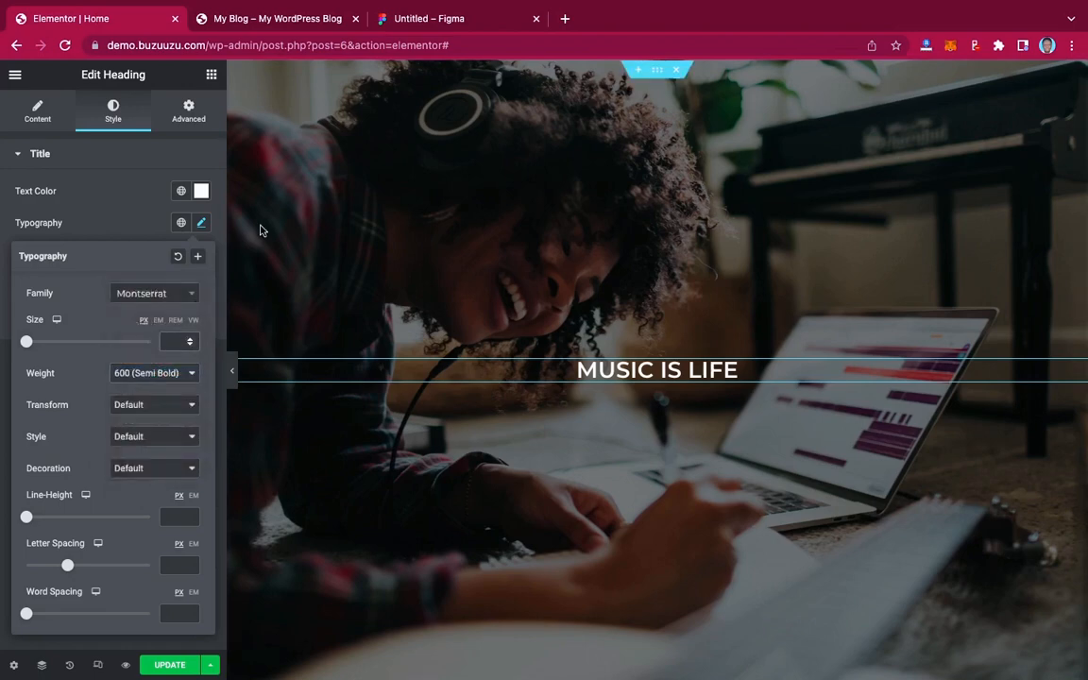
pyautogui.write('85')
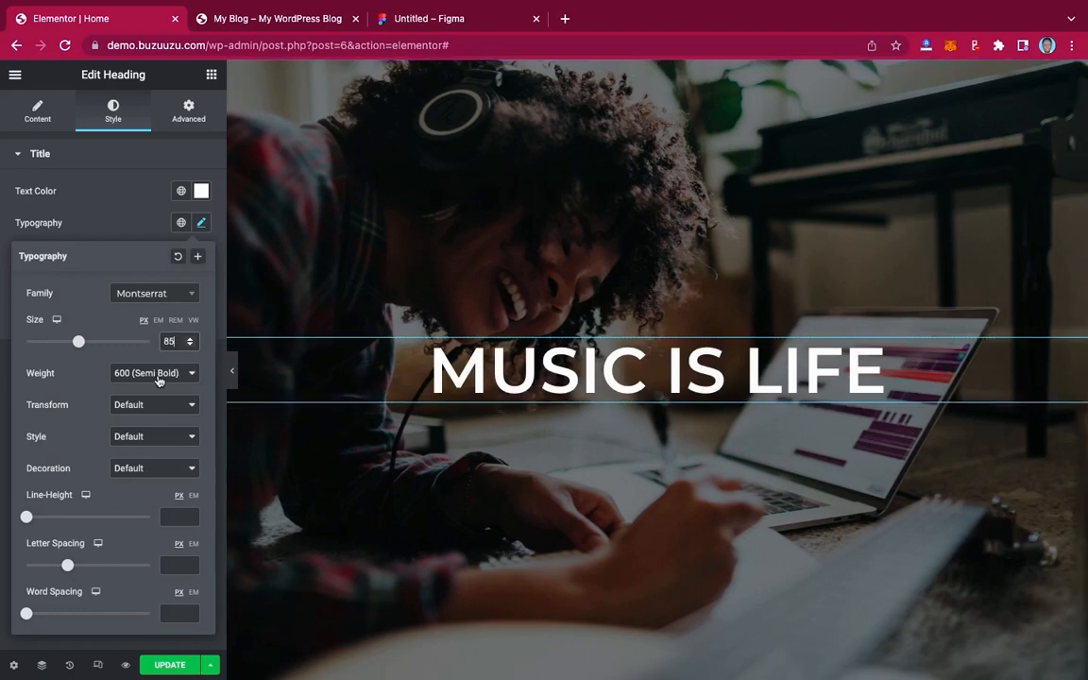
pyautogui.click(118, 226)
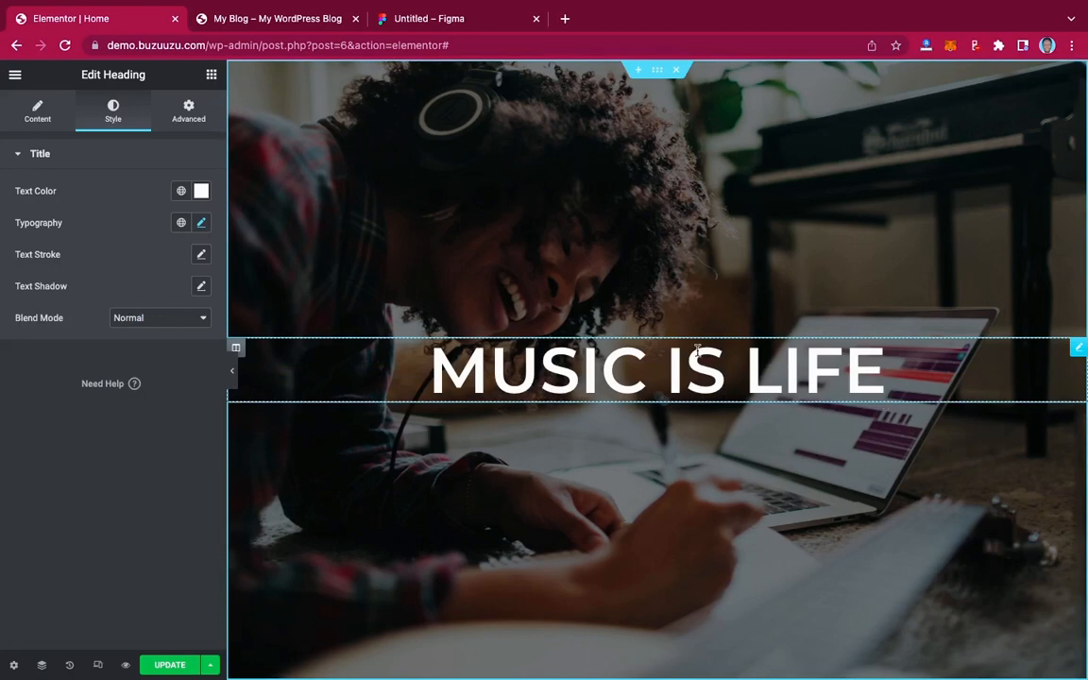
# Step: Check the tagline's text style in the Figma design and duplicate the MUSIC IS LIFE heading in Elementor
pyautogui.click(296, 13)
pyautogui.click(387, 19)
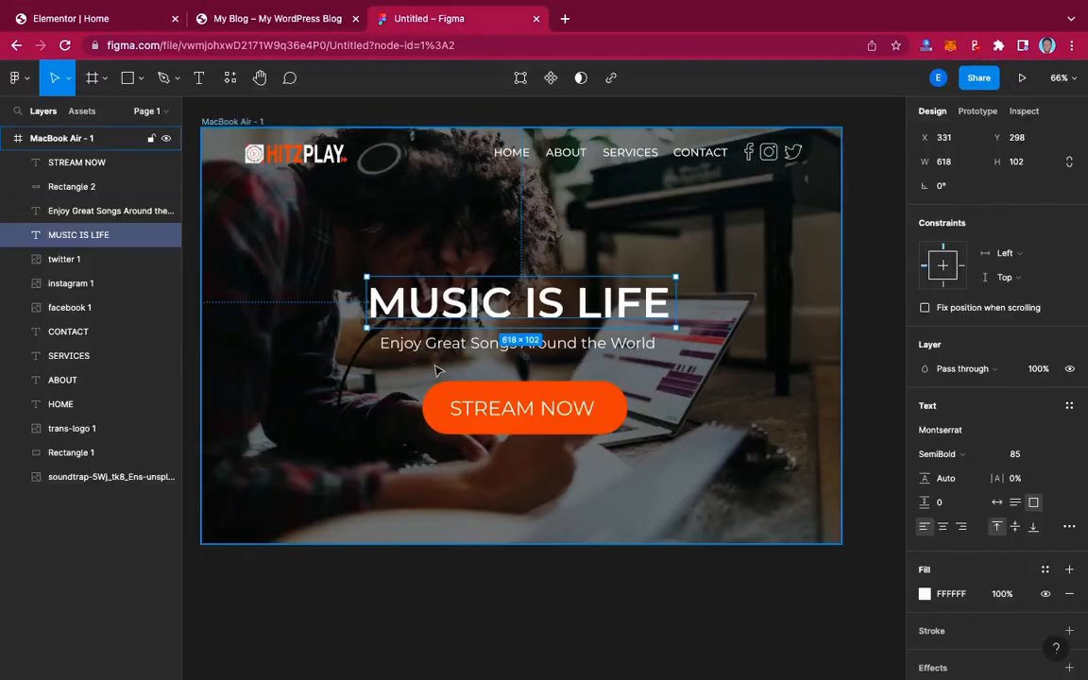
pyautogui.click(468, 348)
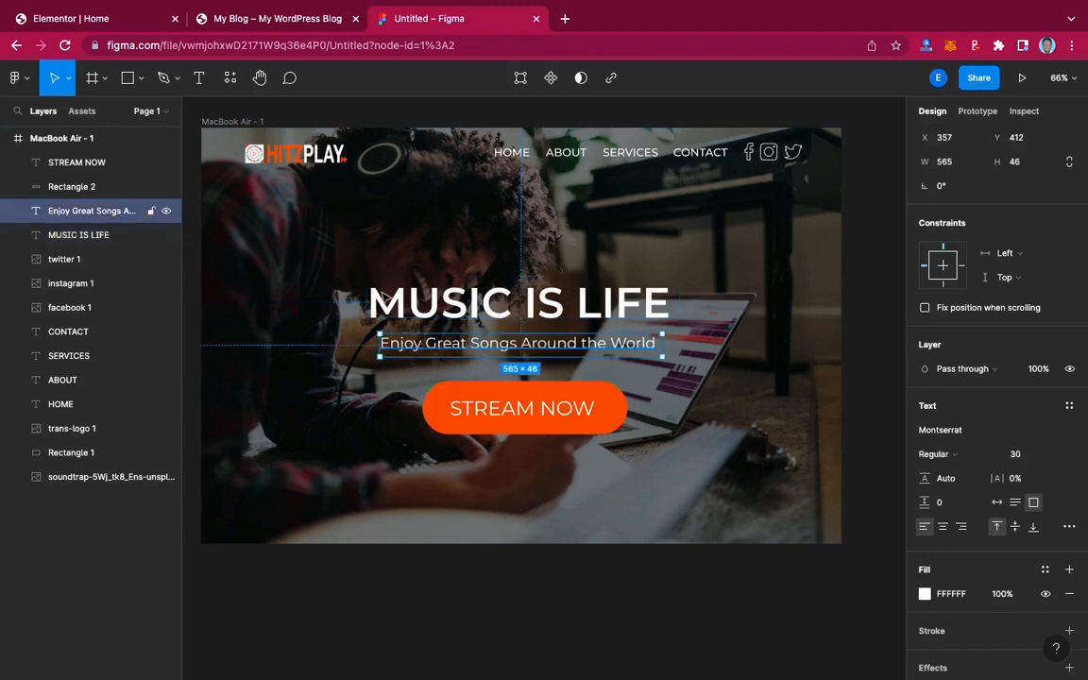
pyautogui.click(120, 21)
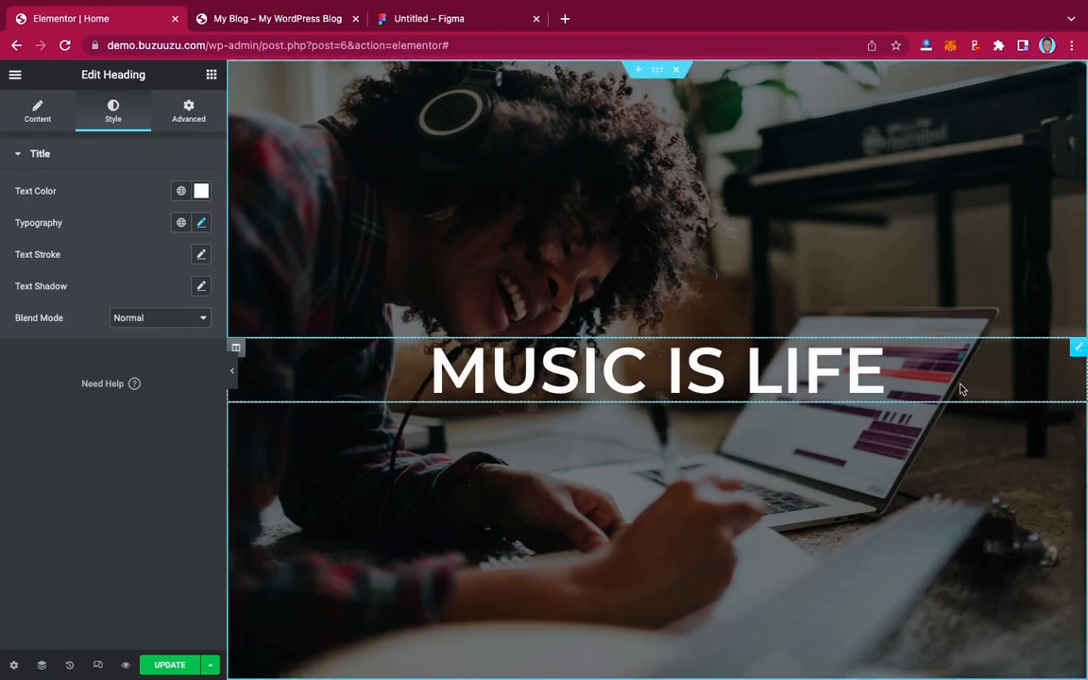
pyautogui.rightClick(1078, 349)
pyautogui.click(1007, 387)
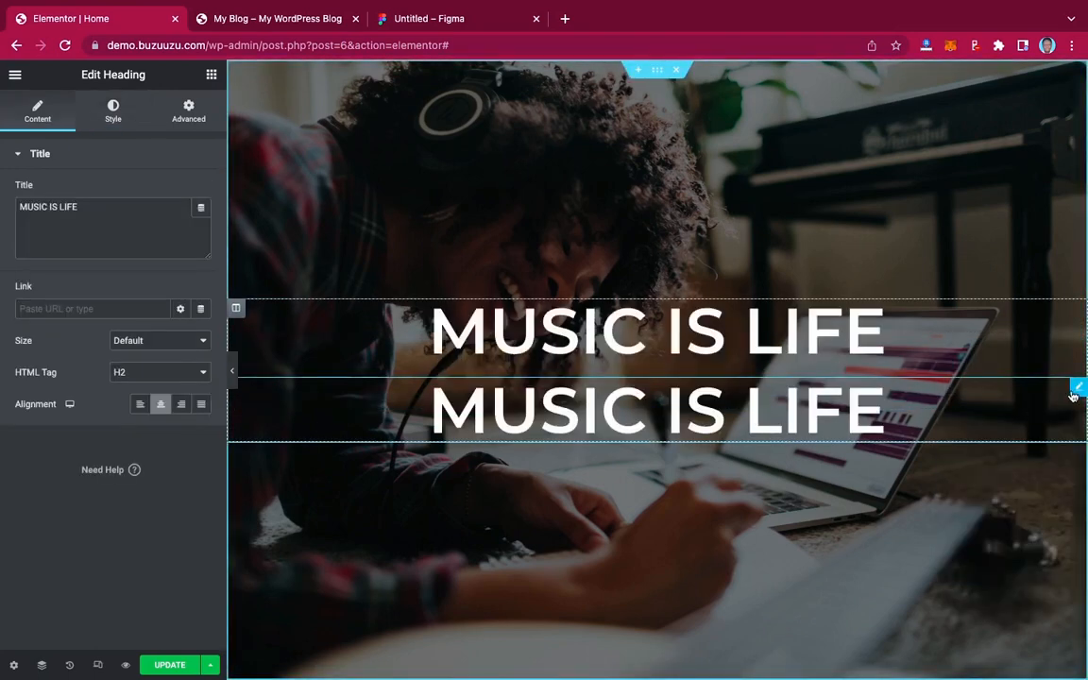
# Step: Replace the duplicated heading's title with "Enjoy Great songs Around the World", checking the wording in the Figma design
pyautogui.click(419, 28)
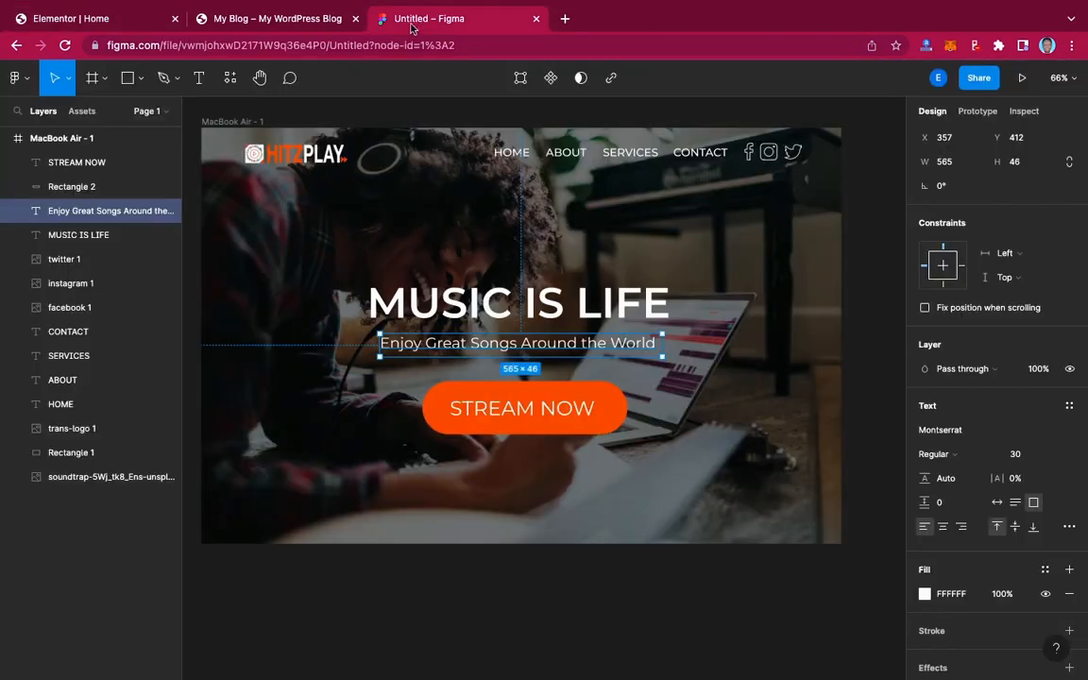
pyautogui.click(83, 18)
pyautogui.moveTo(84, 206); pyautogui.dragTo(3, 210)
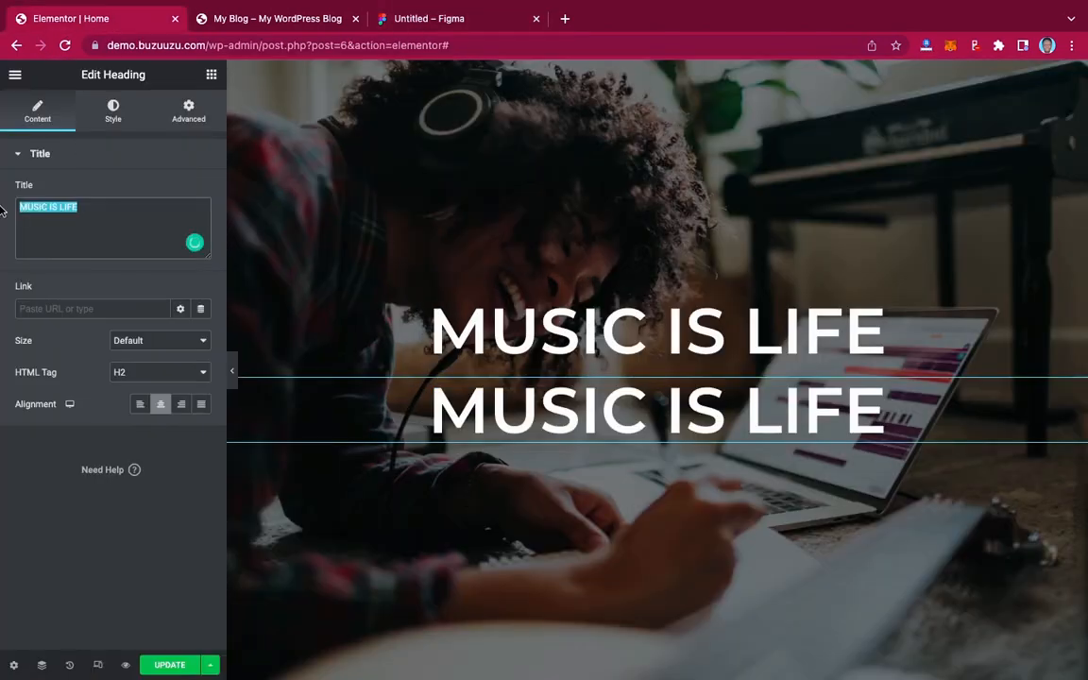
pyautogui.write('Enj')
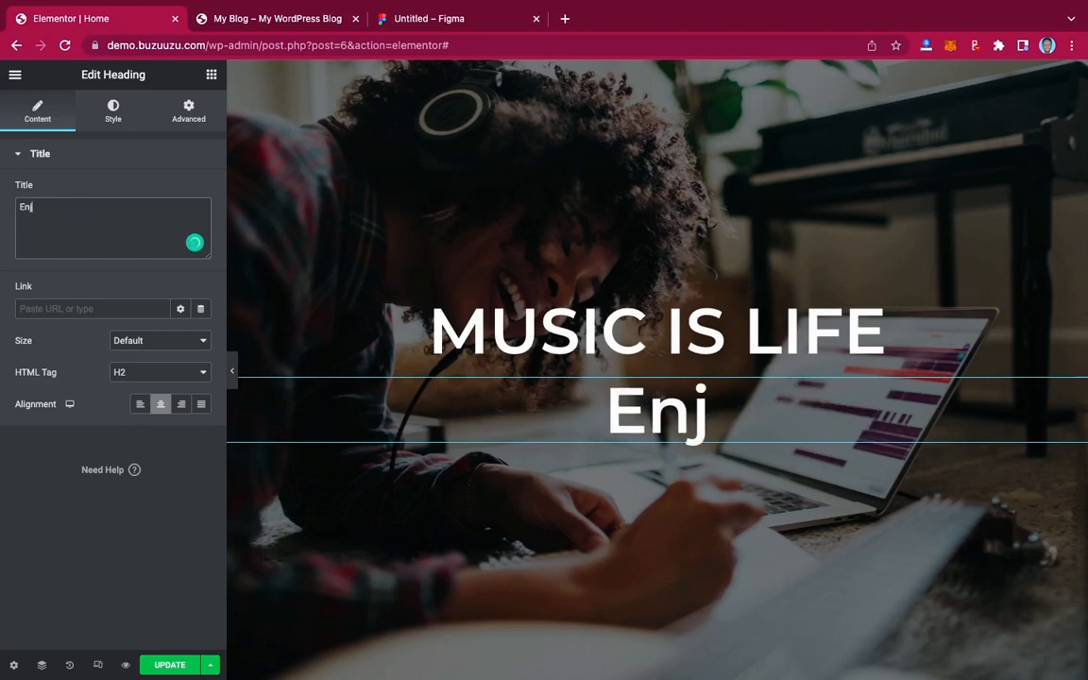
pyautogui.write('oy G')
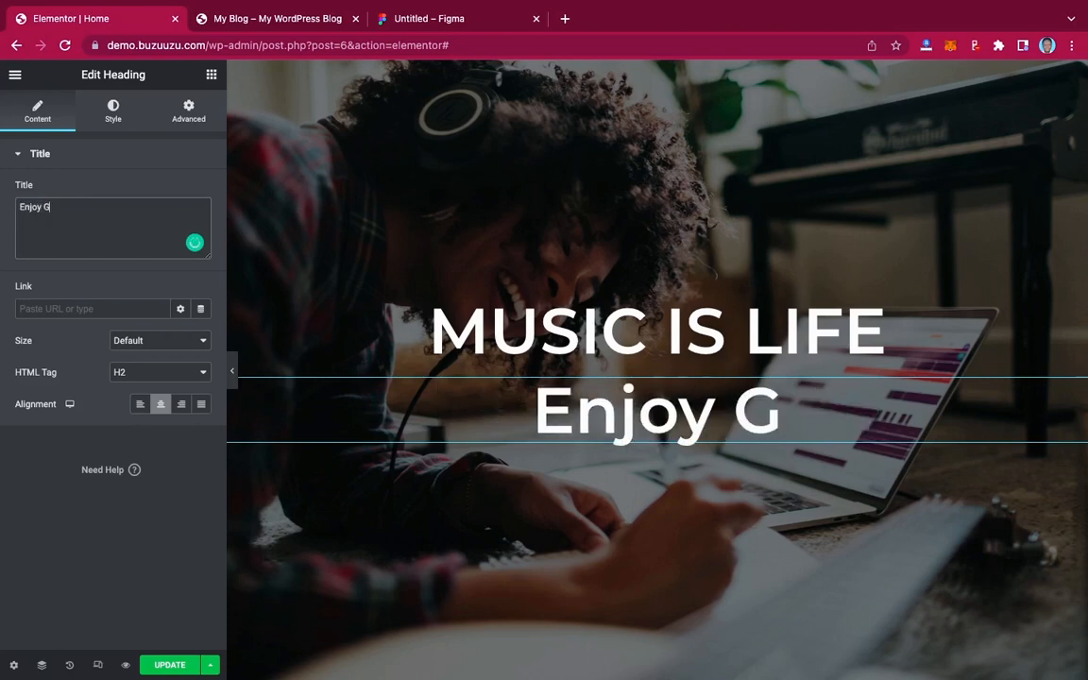
pyautogui.write('reat song')
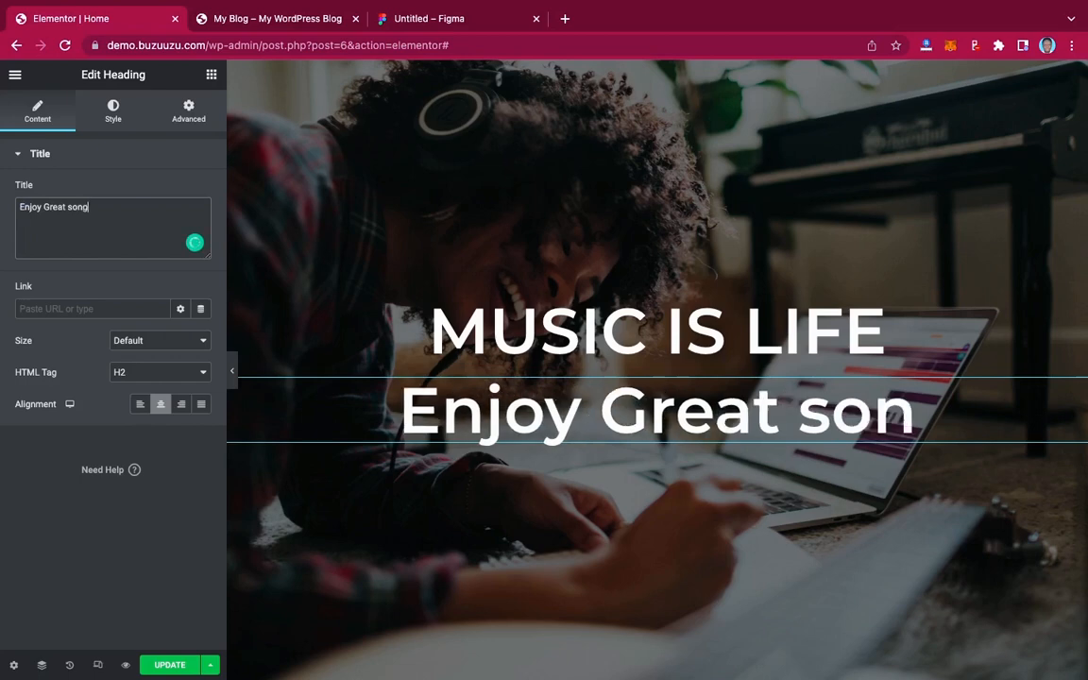
pyautogui.write('s Aro')
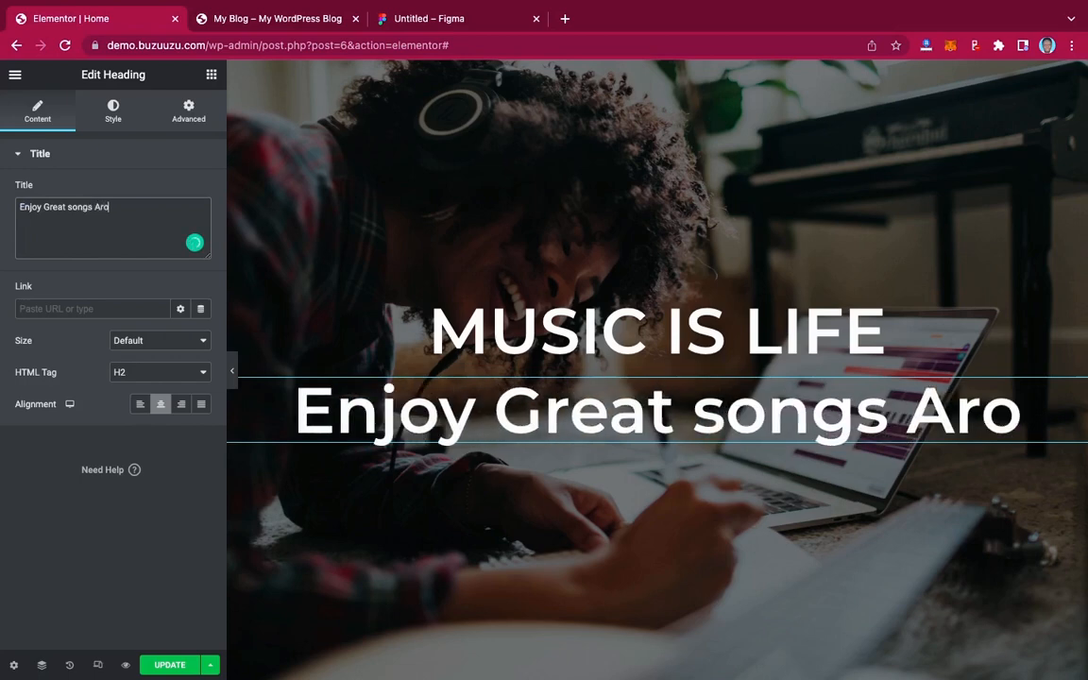
pyautogui.write('und')
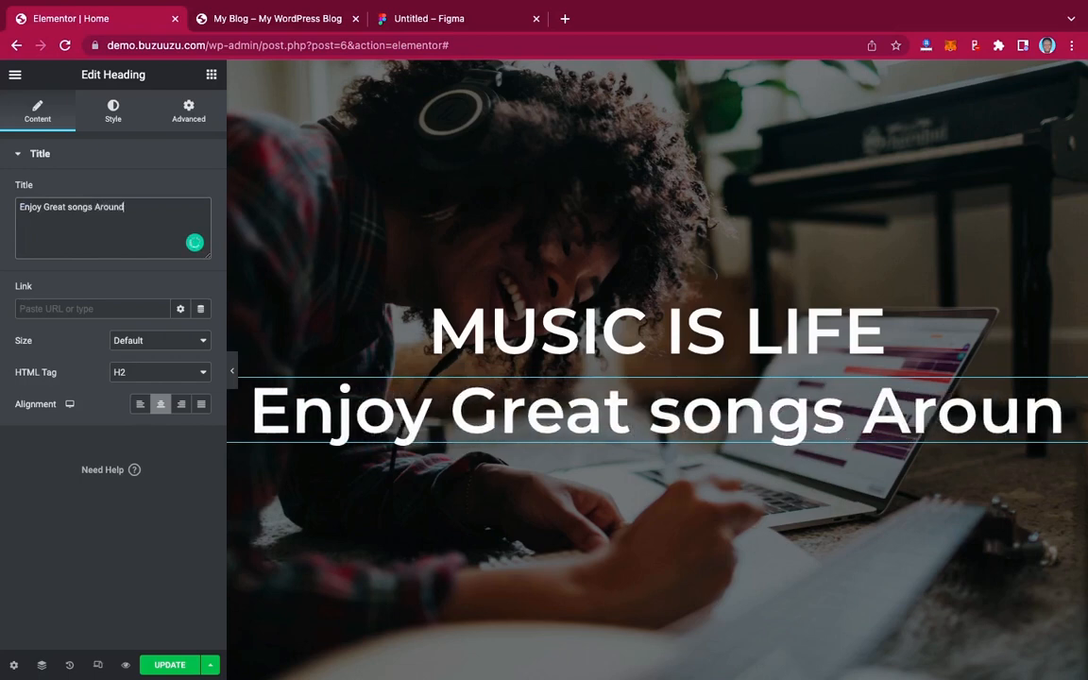
pyautogui.write(' the World')
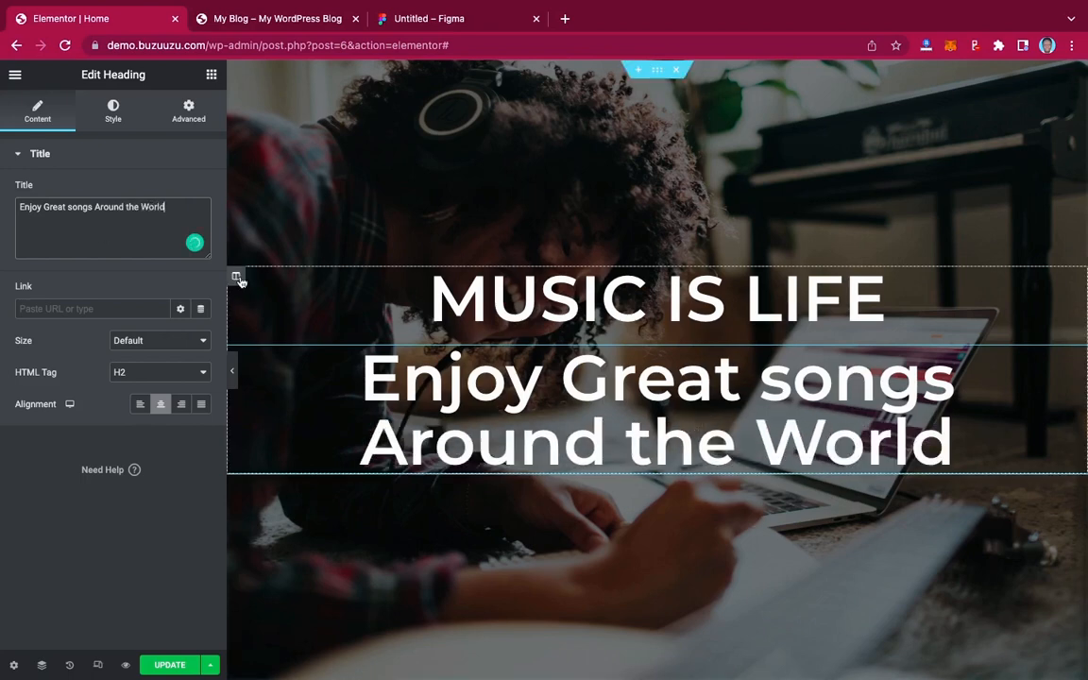
# Step: Check the tagline's text style in the Figma design and set the tagline heading's font size to 30 px in Elementor
pyautogui.click(434, 29)
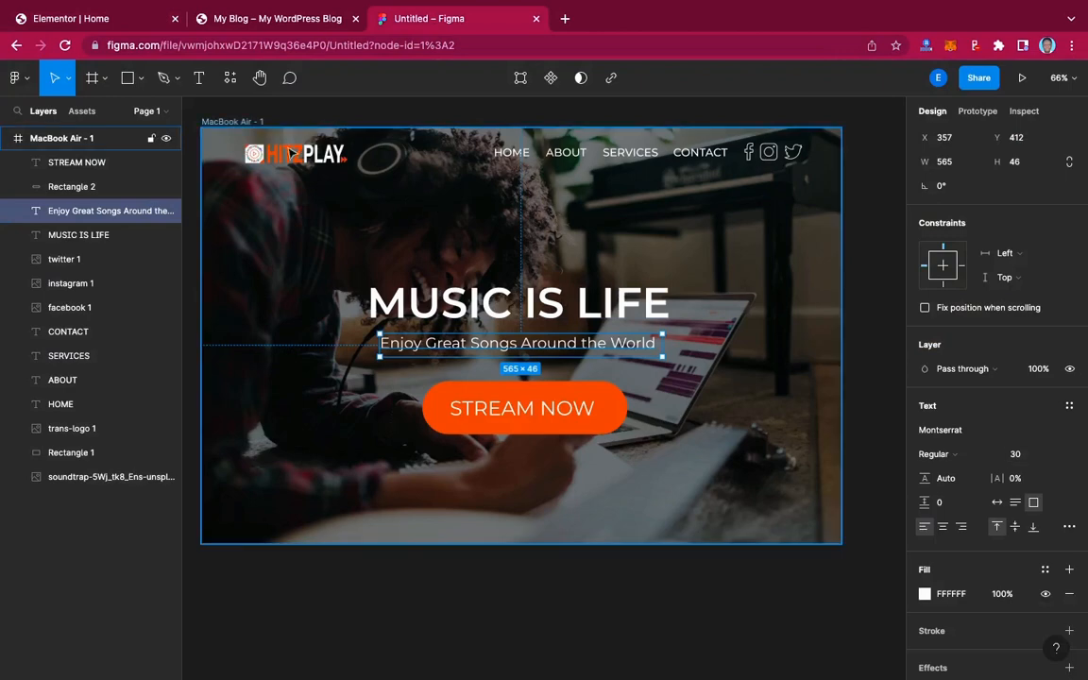
pyautogui.click(104, 20)
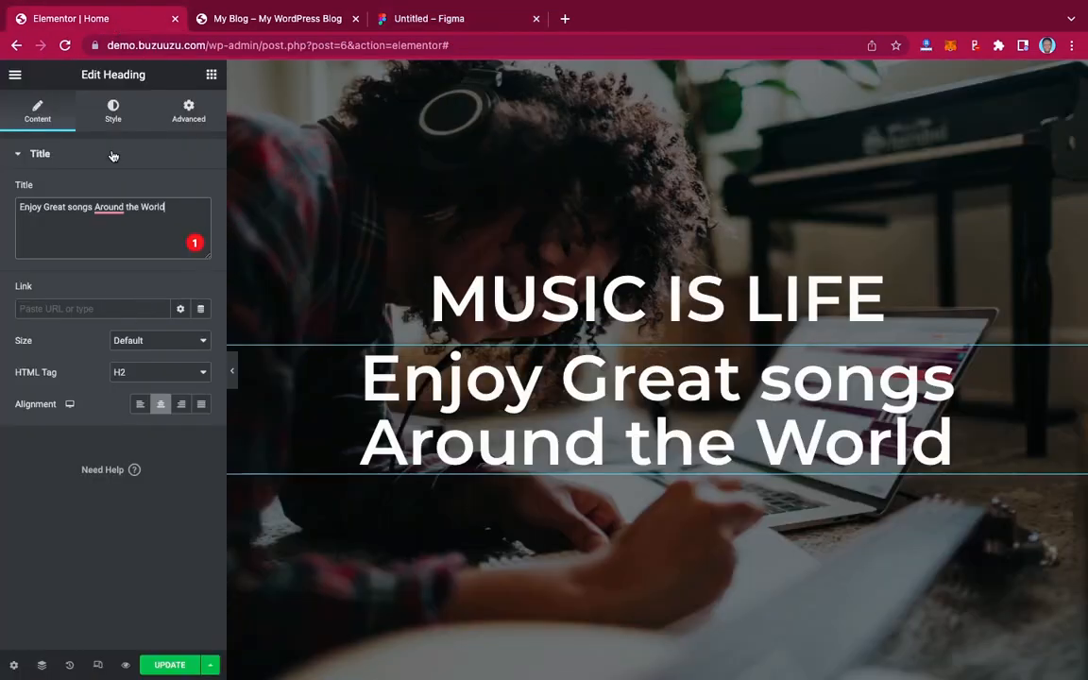
pyautogui.click(112, 112)
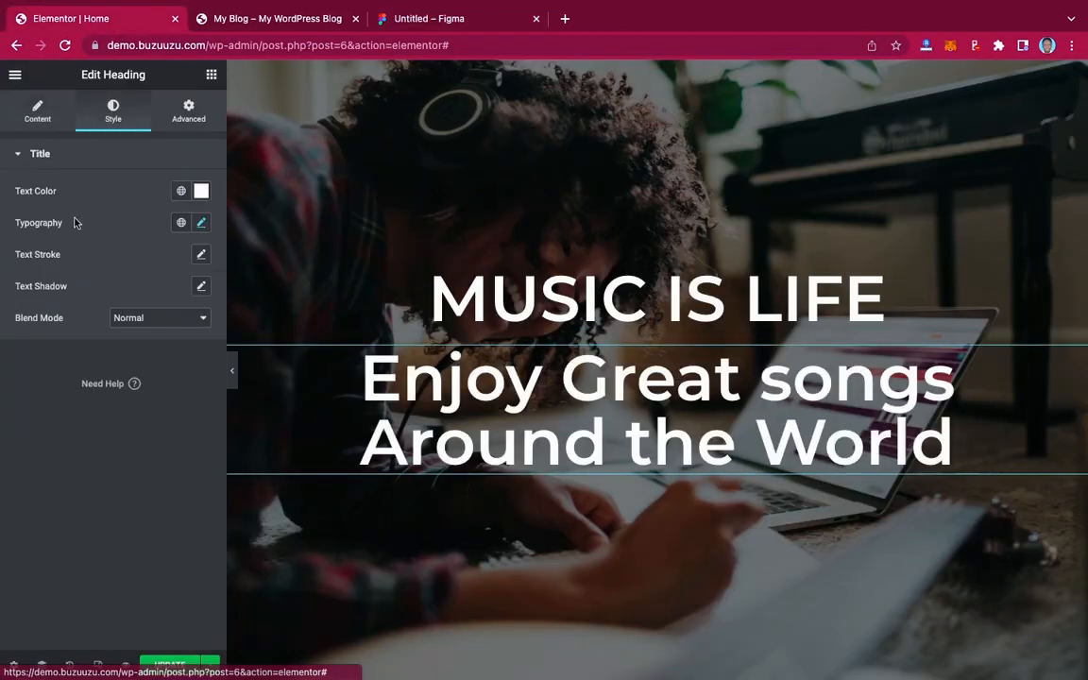
pyautogui.click(202, 223)
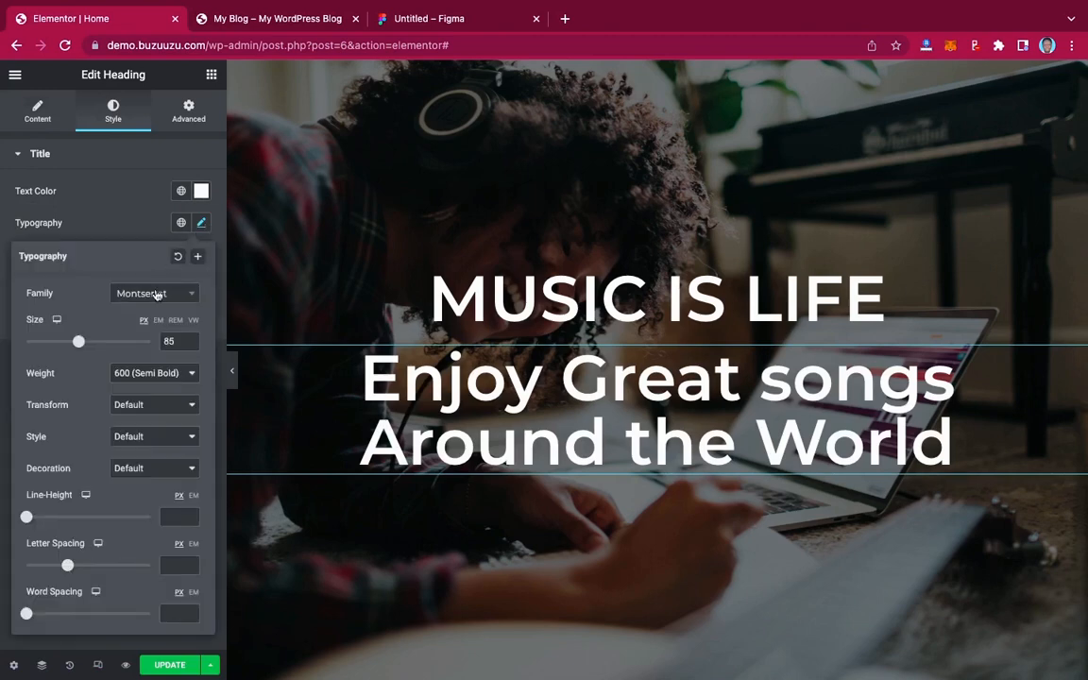
pyautogui.click(157, 293)
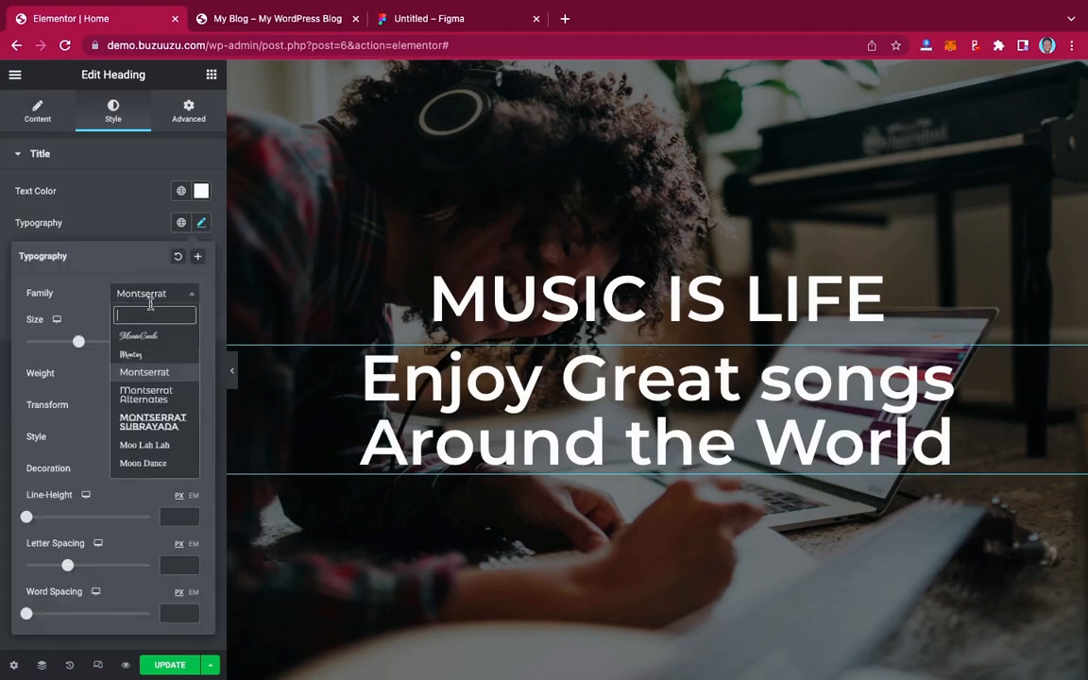
pyautogui.click(163, 294)
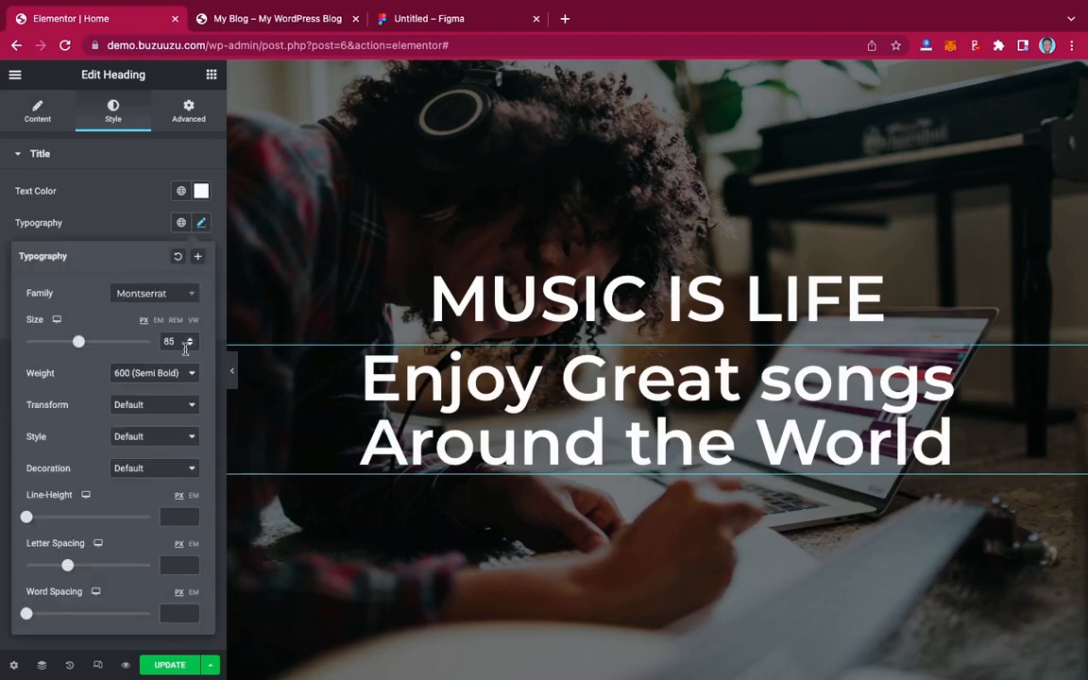
pyautogui.click(178, 345)
pyautogui.moveTo(171, 348); pyautogui.dragTo(156, 345)
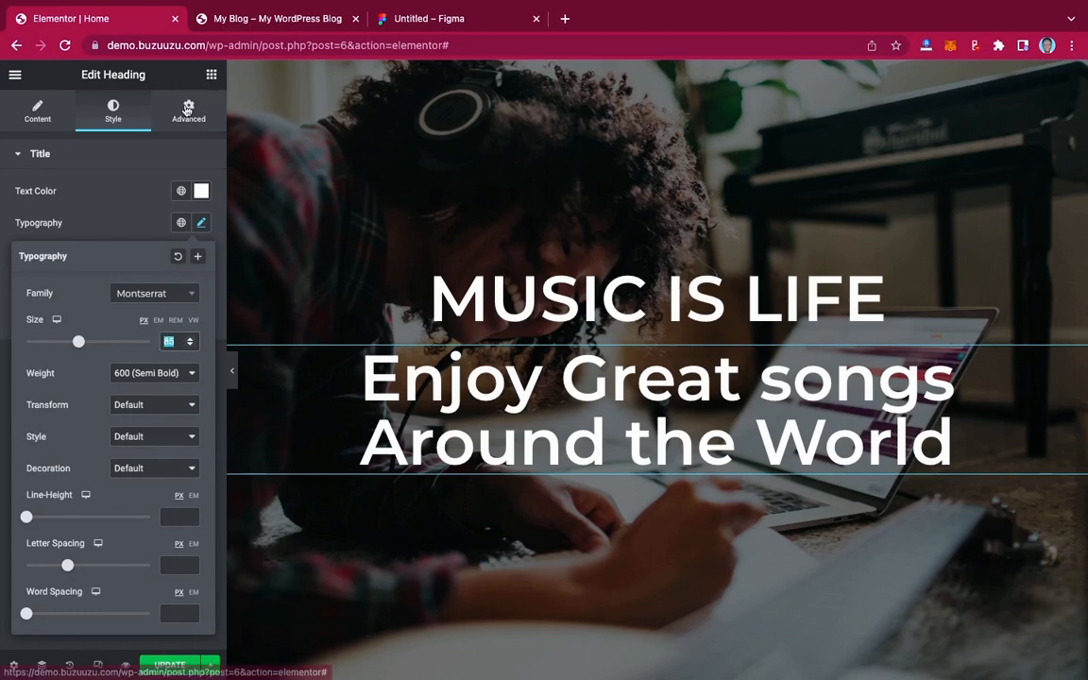
pyautogui.write('30')
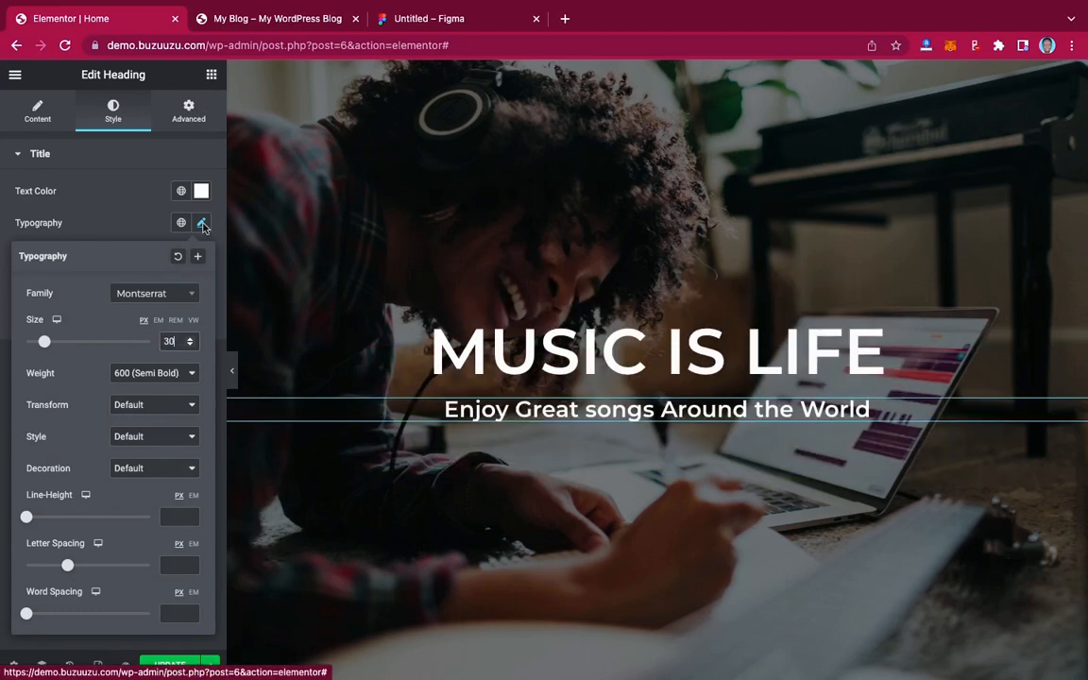
# Step: Set the tagline heading's font weight to 400 (Normal)
pyautogui.click(135, 376)
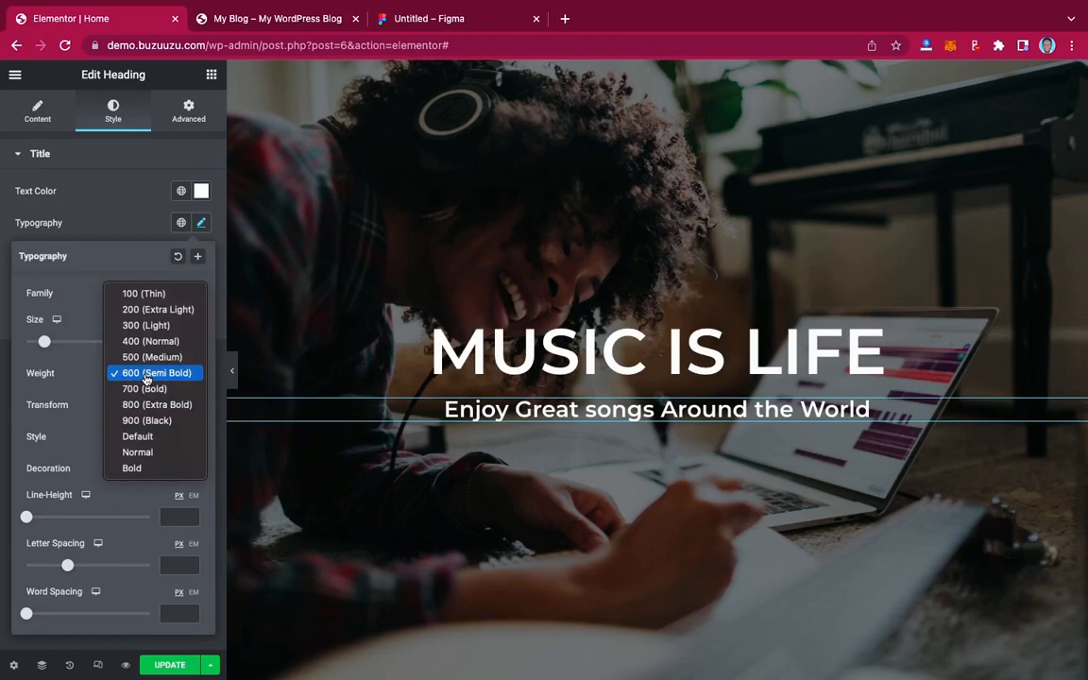
pyautogui.click(143, 345)
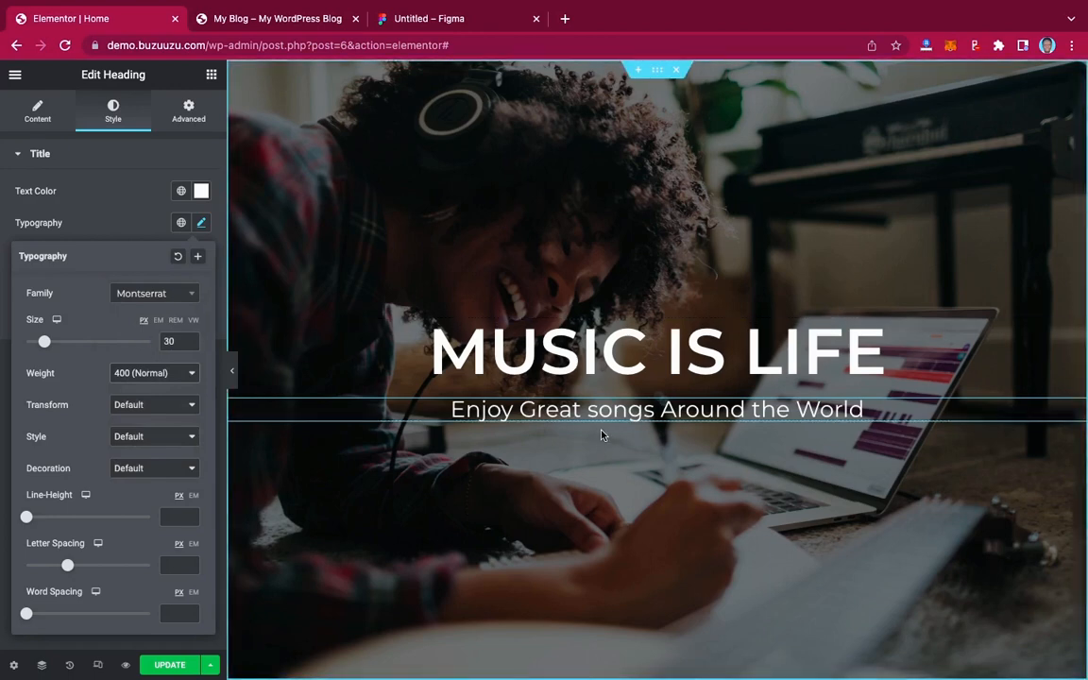
pyautogui.click(120, 232)
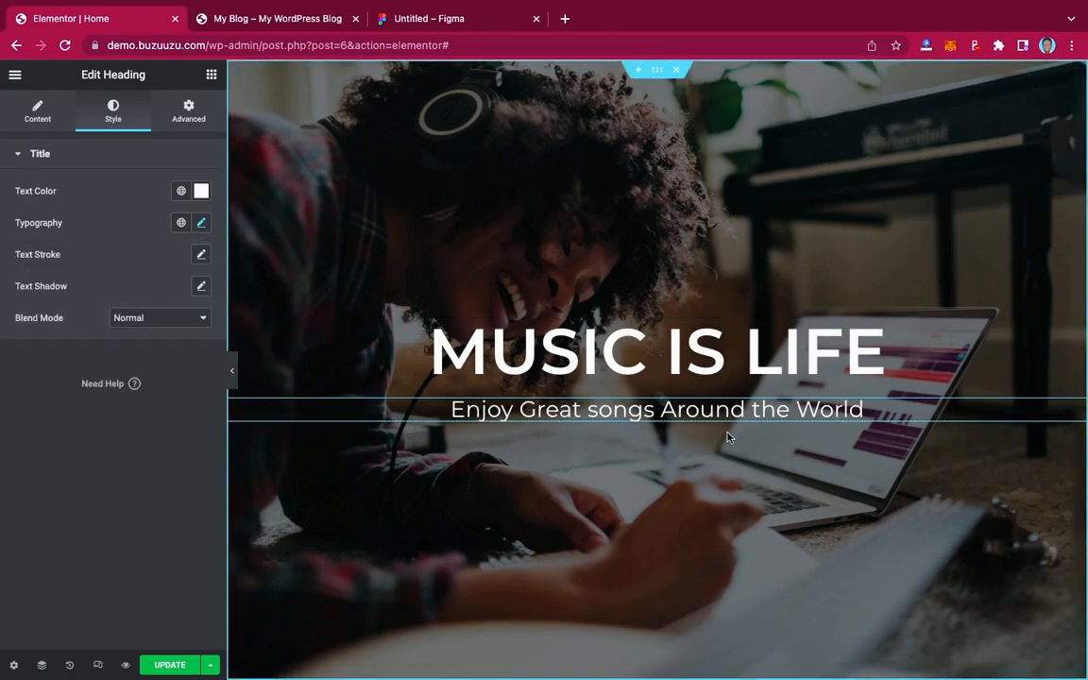
# Step: Add a Button widget directly below the tagline and align it to the center
pyautogui.scroll(-2, 727, 437)
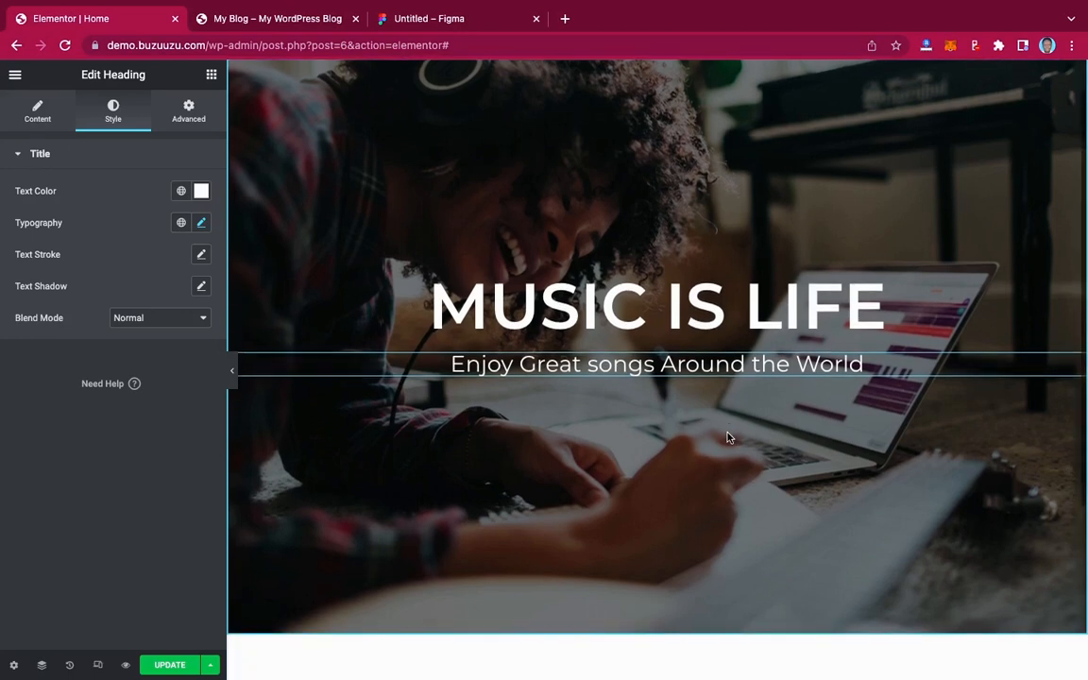
pyautogui.click(212, 75)
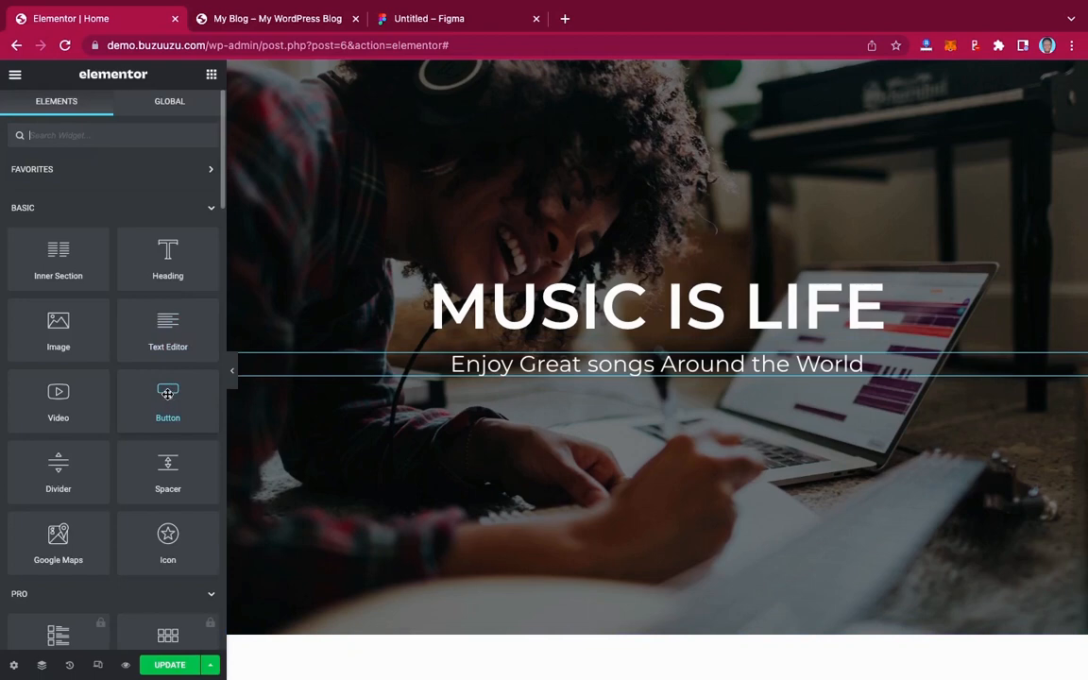
pyautogui.moveTo(167, 395); pyautogui.dragTo(708, 374)
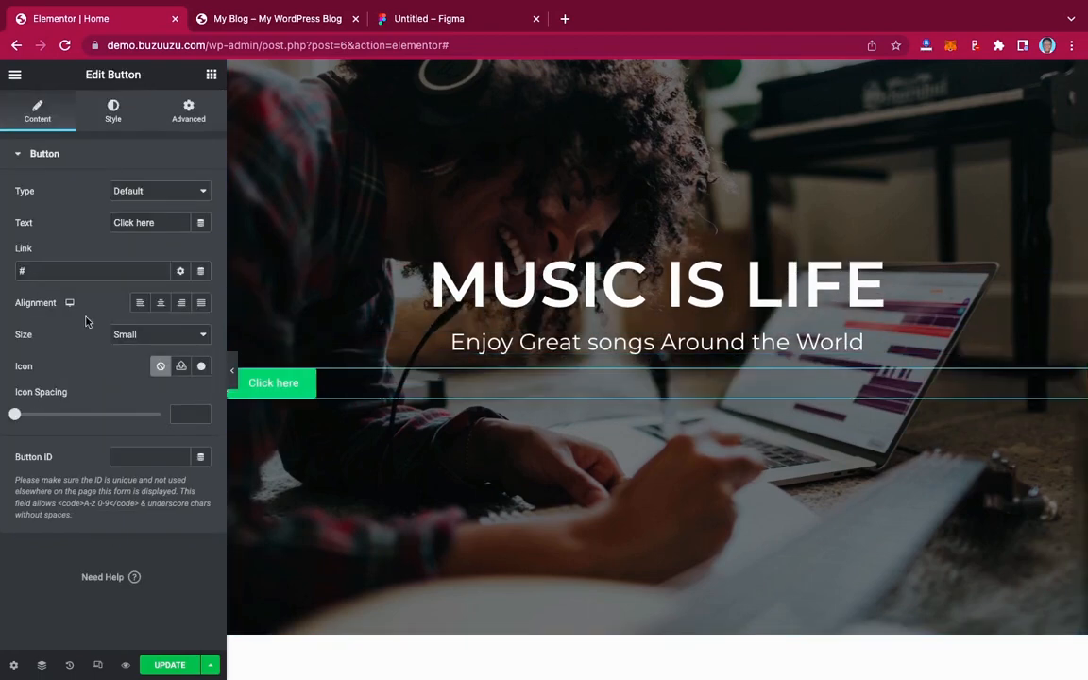
pyautogui.click(161, 304)
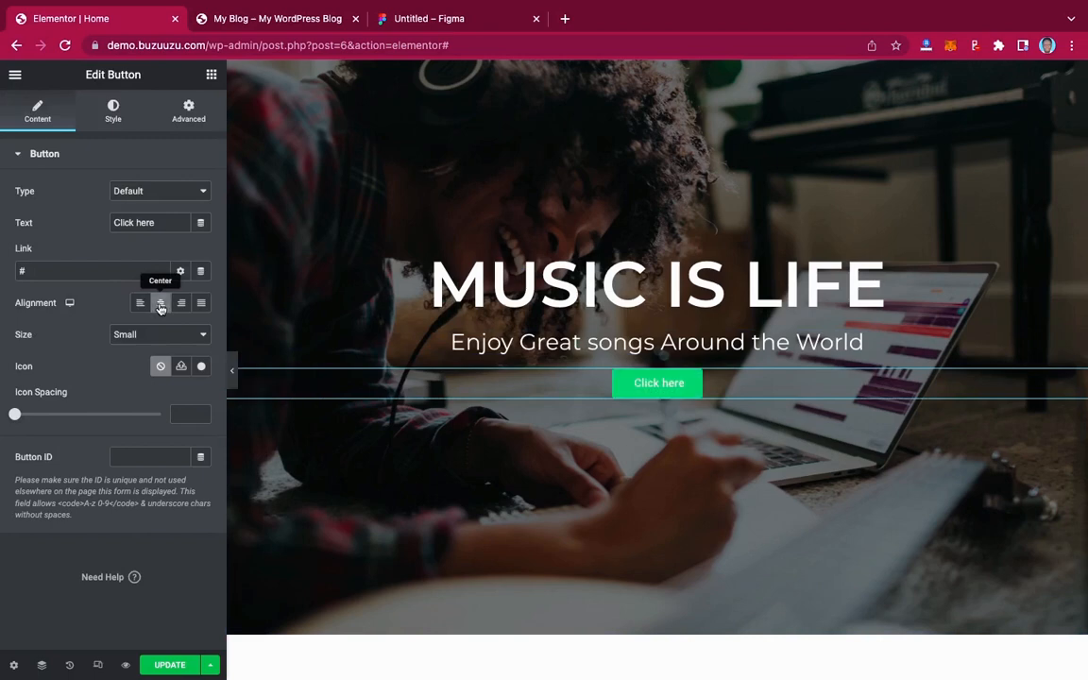
# Step: Check the button label in the Figma design and replace the Elementor button's text with "STREAM NOW"
pyautogui.click(422, 21)
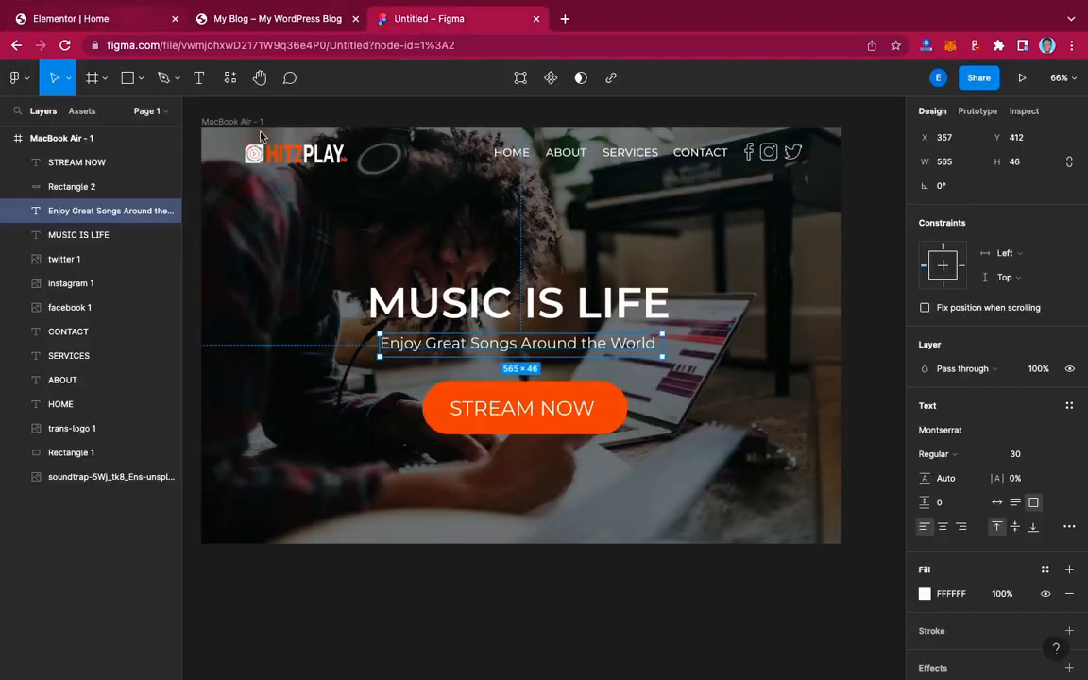
pyautogui.click(531, 413)
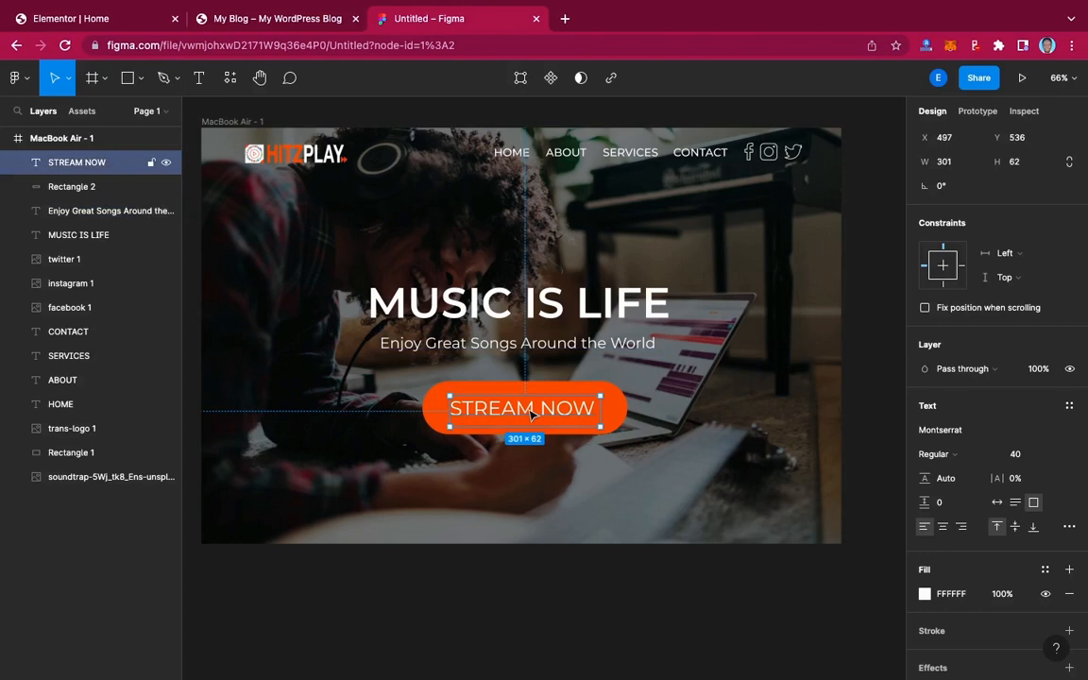
pyautogui.click(81, 23)
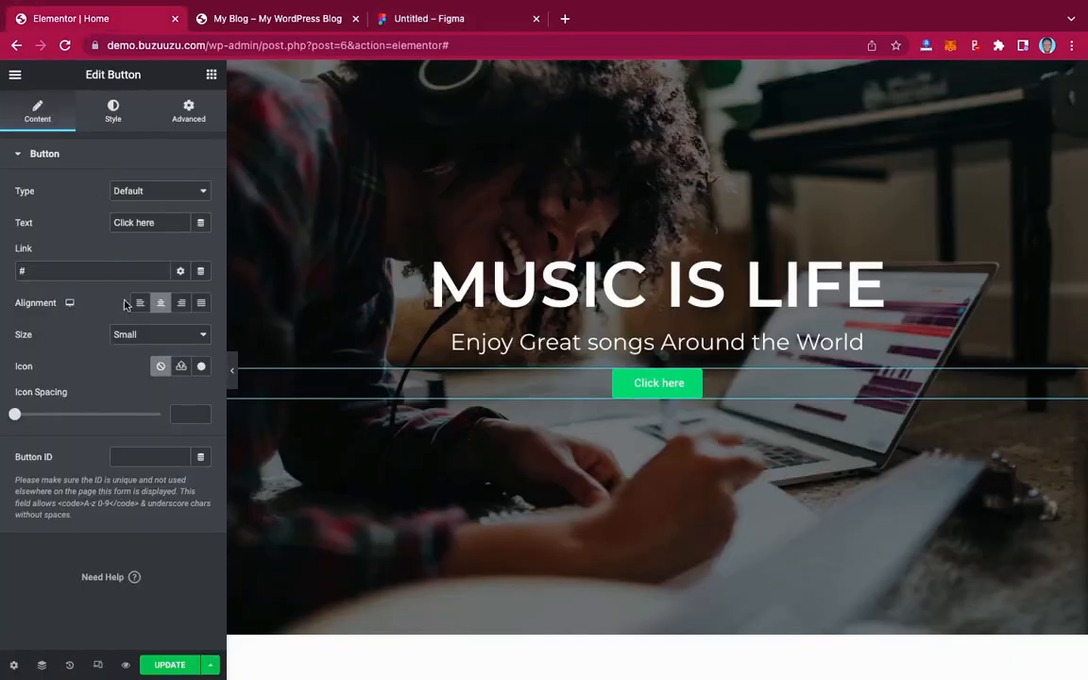
pyautogui.click(163, 194)
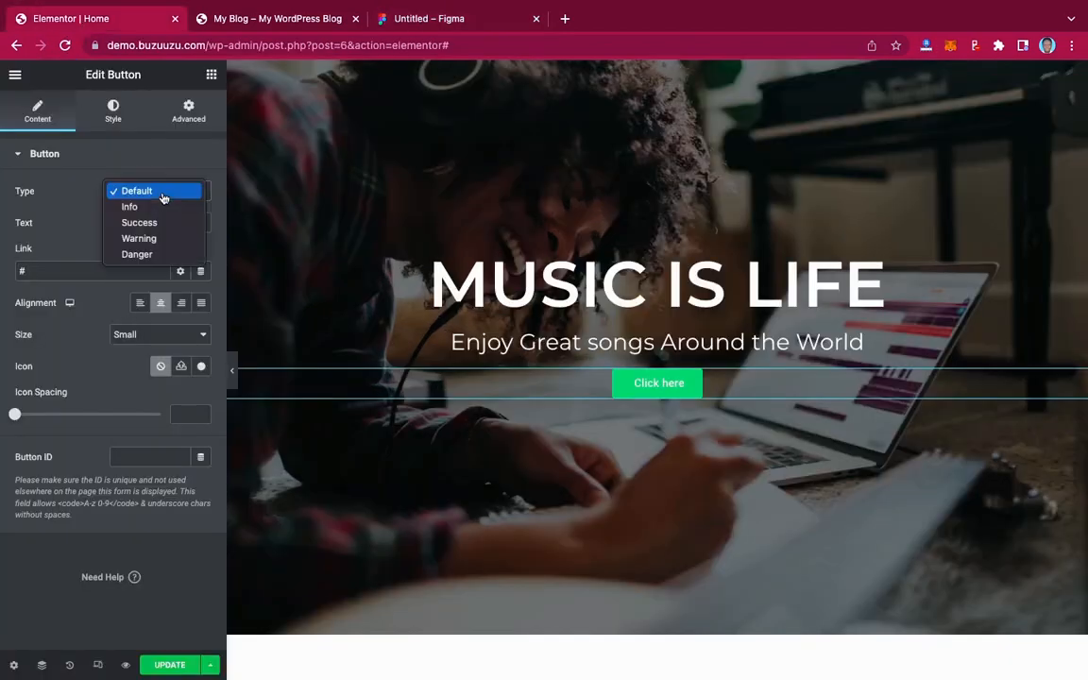
pyautogui.click(28, 184)
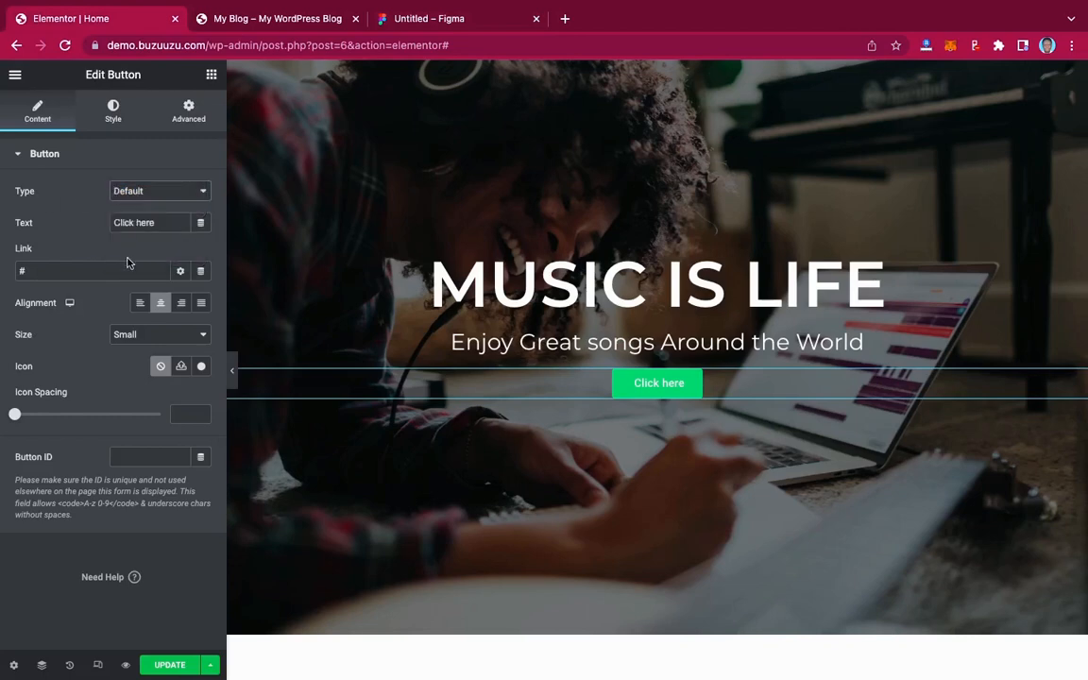
pyautogui.moveTo(52, 269); pyautogui.dragTo(10, 271)
pyautogui.moveTo(162, 223); pyautogui.dragTo(104, 227)
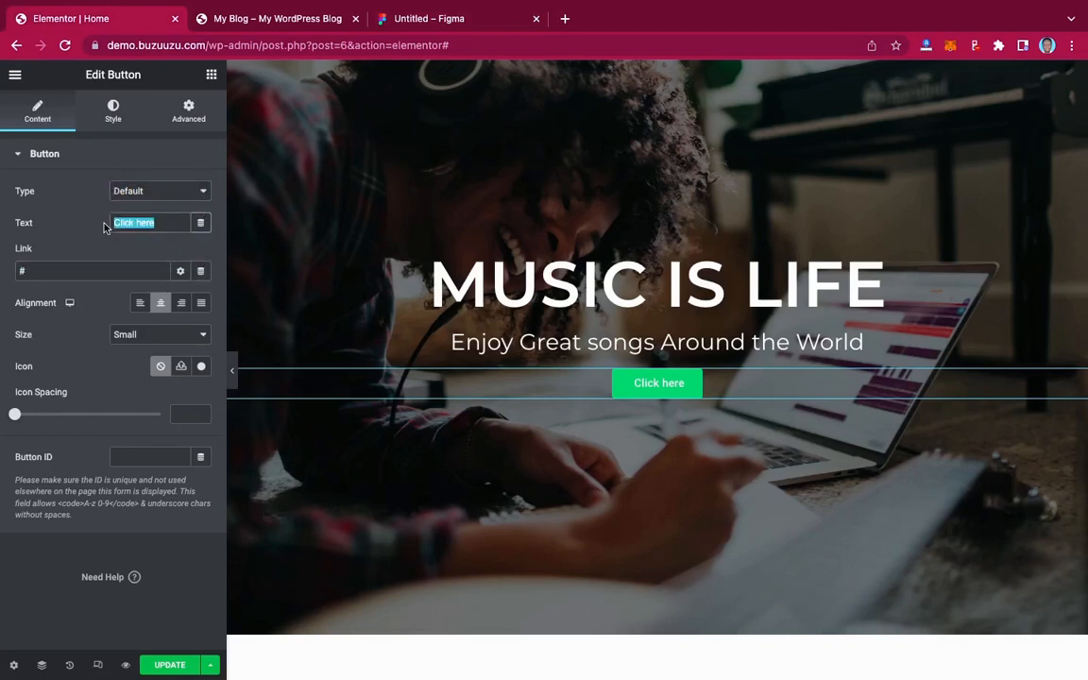
pyautogui.write('STREAM NO')
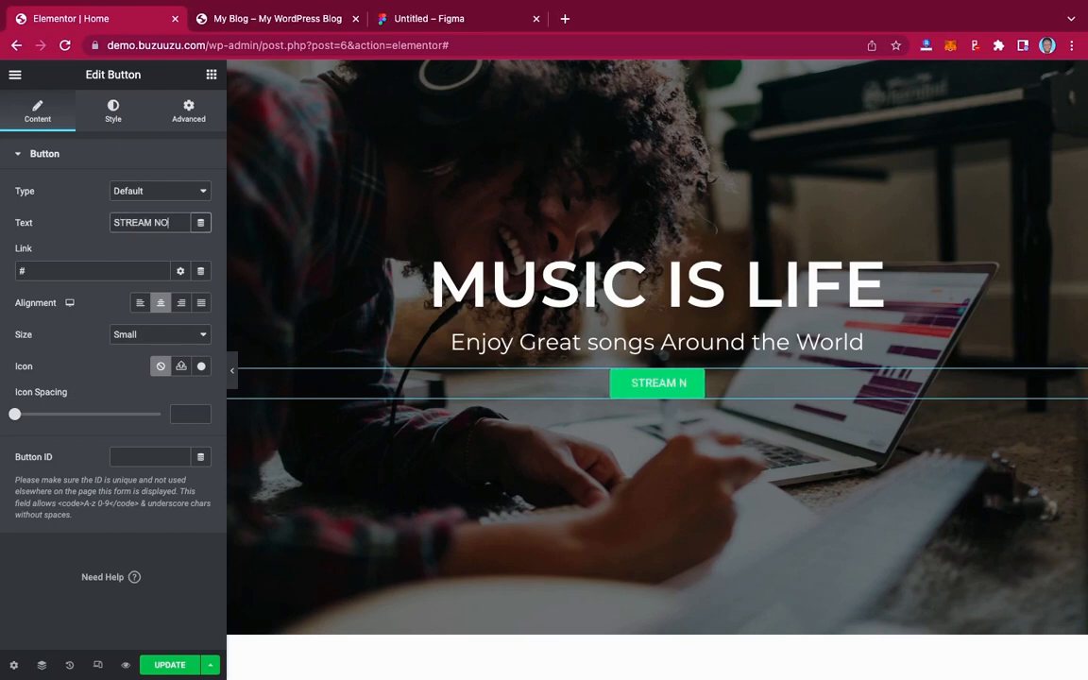
pyautogui.write('W')
# Step: Check the button label's text style in the Figma design and set the Elementor button's font family to Montserrat
pyautogui.click(407, 21)
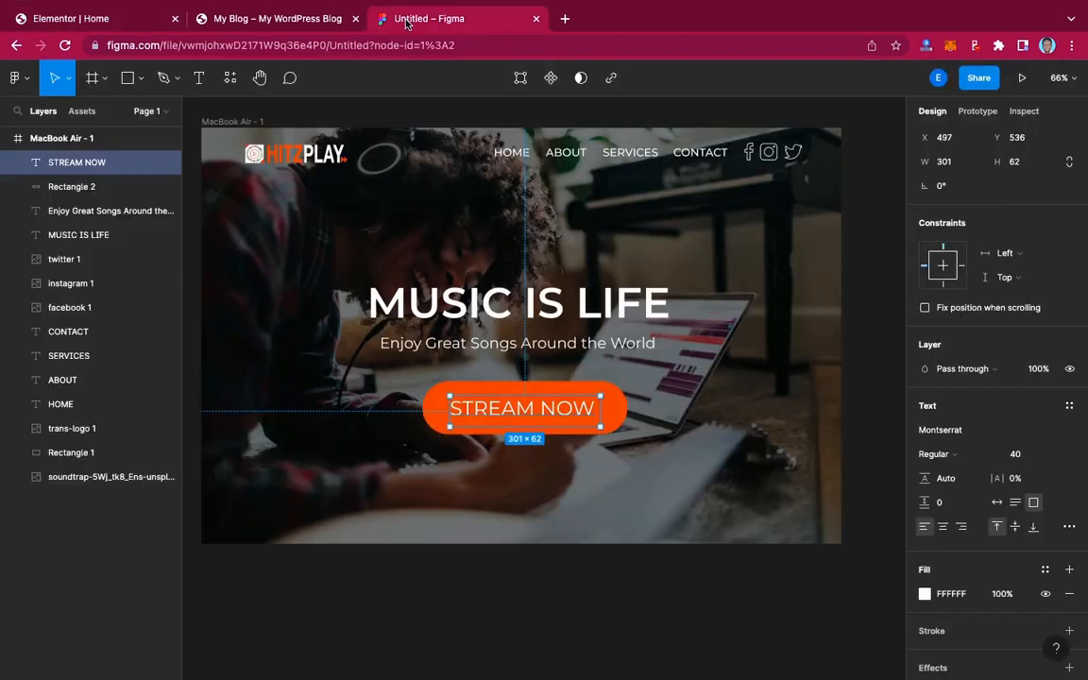
pyautogui.click(120, 18)
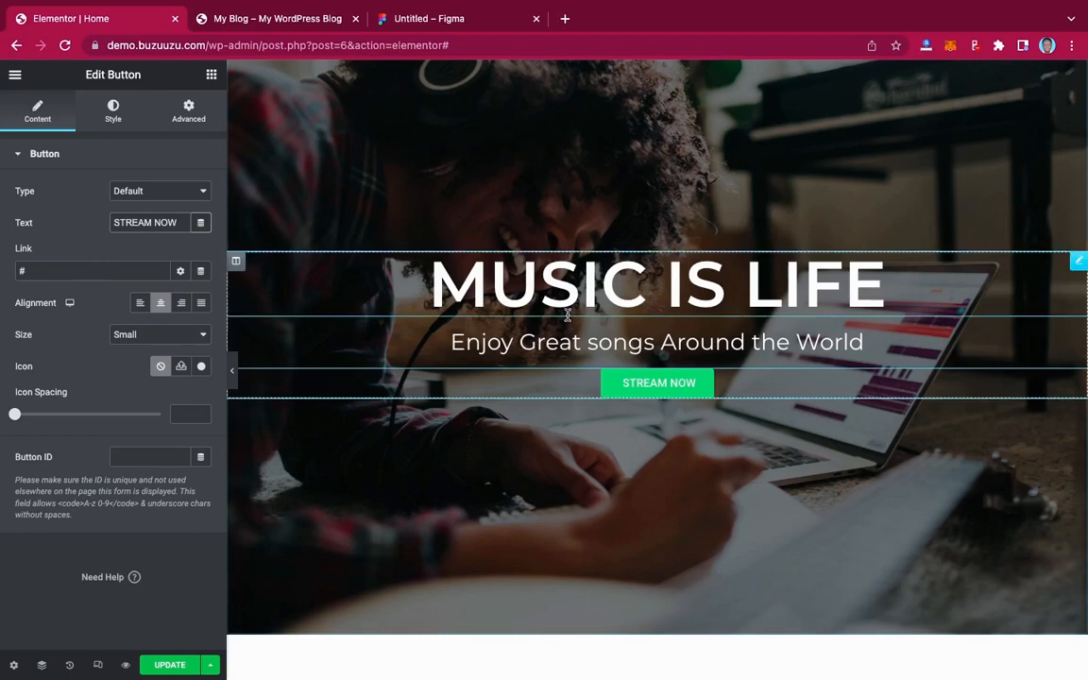
pyautogui.scroll(1, 567, 314)
pyautogui.scroll(-1, 567, 314)
pyautogui.scroll(1, 567, 314)
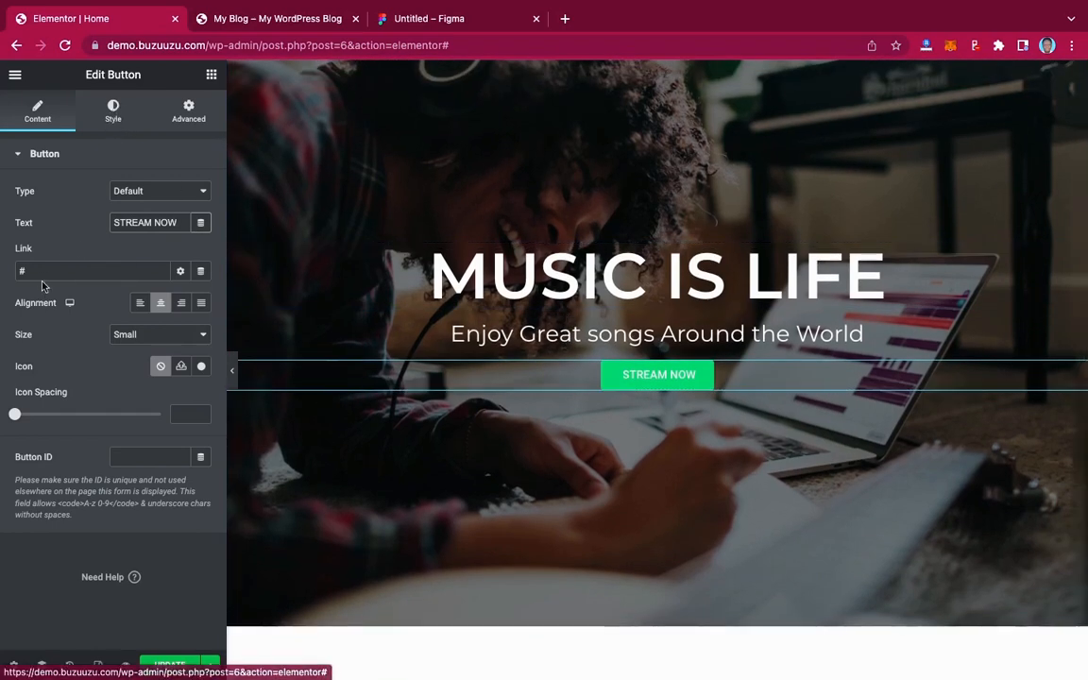
pyautogui.click(113, 113)
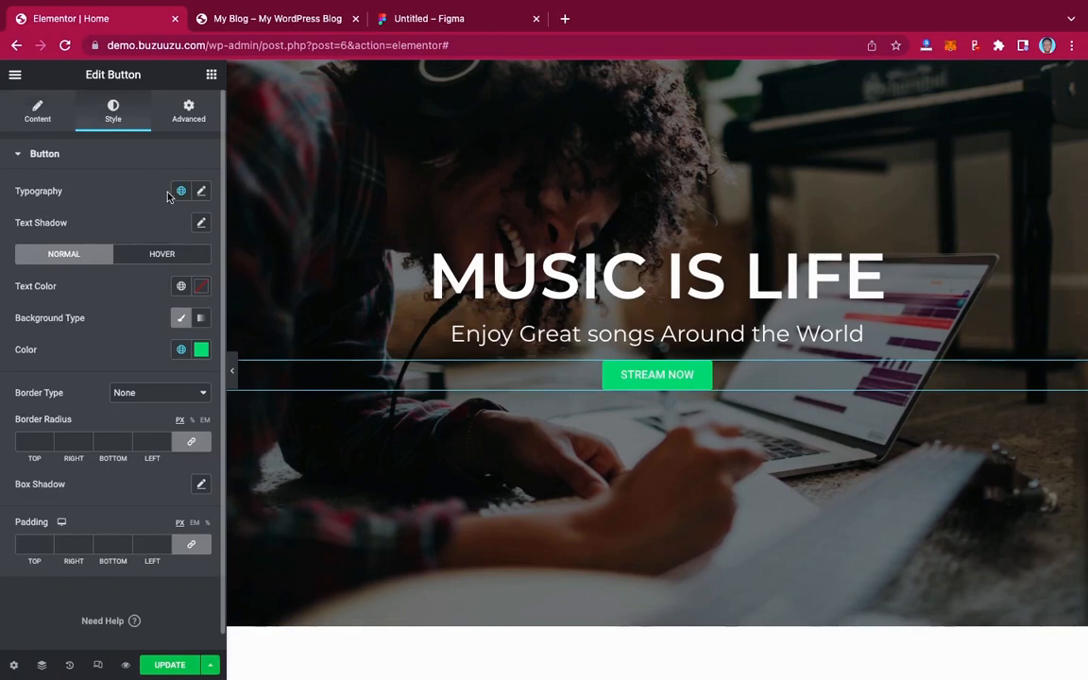
pyautogui.click(200, 193)
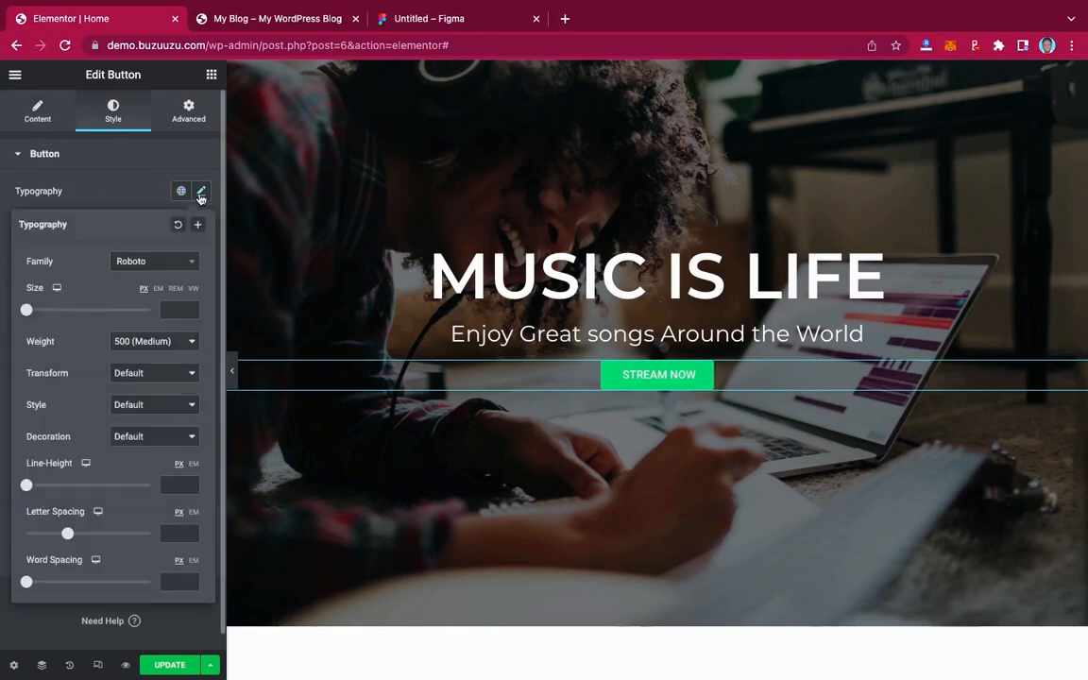
pyautogui.click(154, 263)
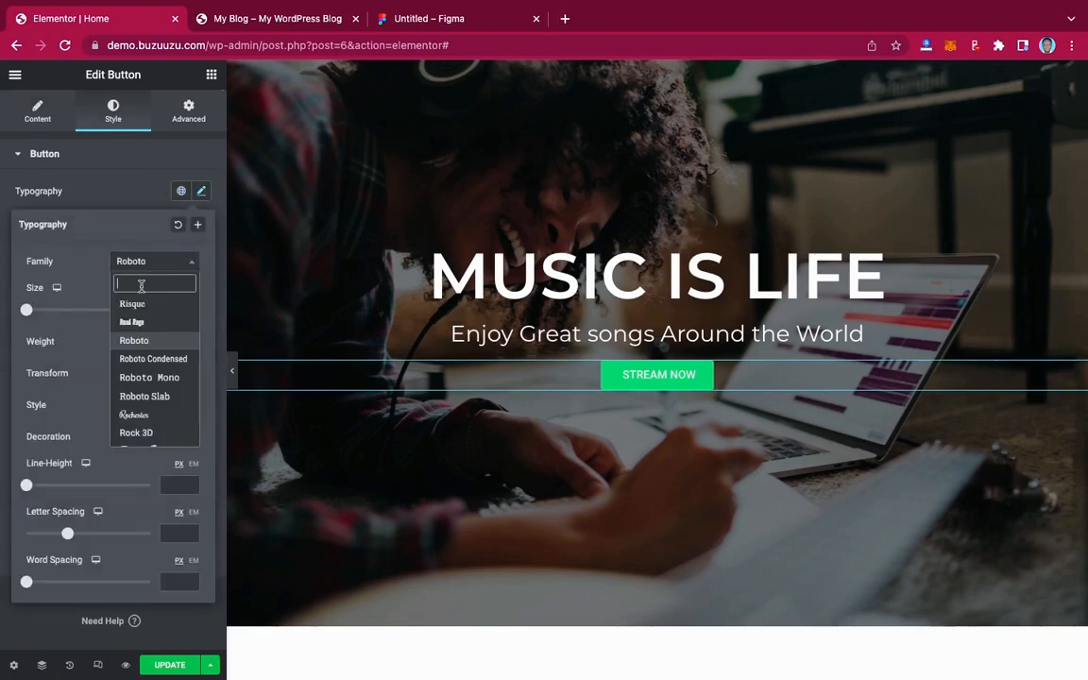
pyautogui.write('MONTS')
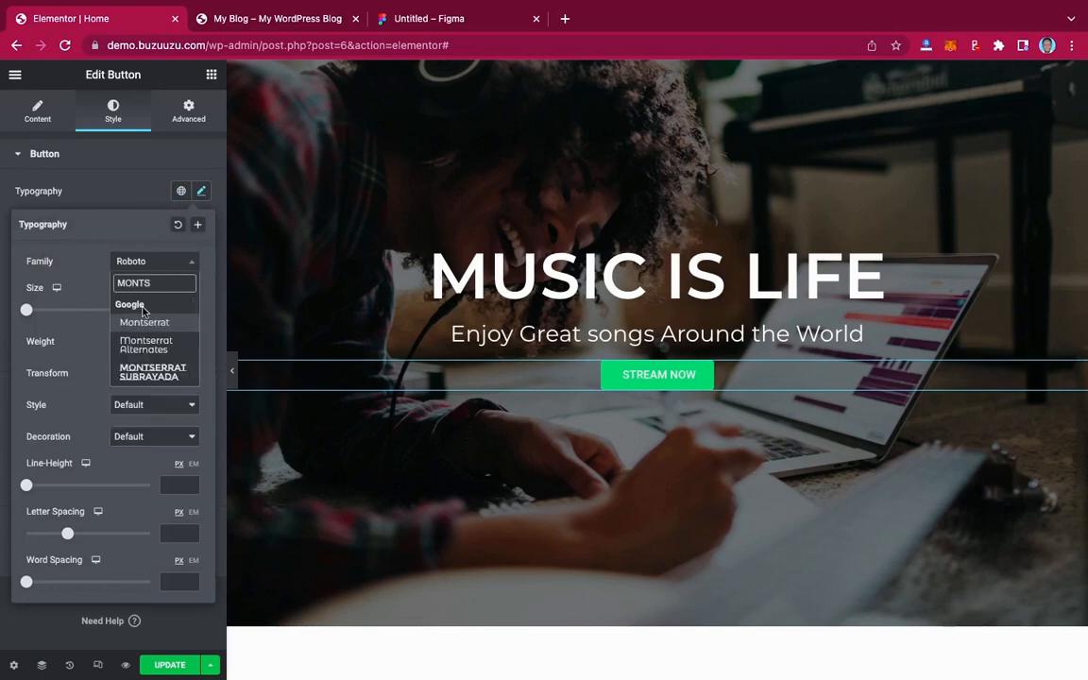
pyautogui.click(145, 322)
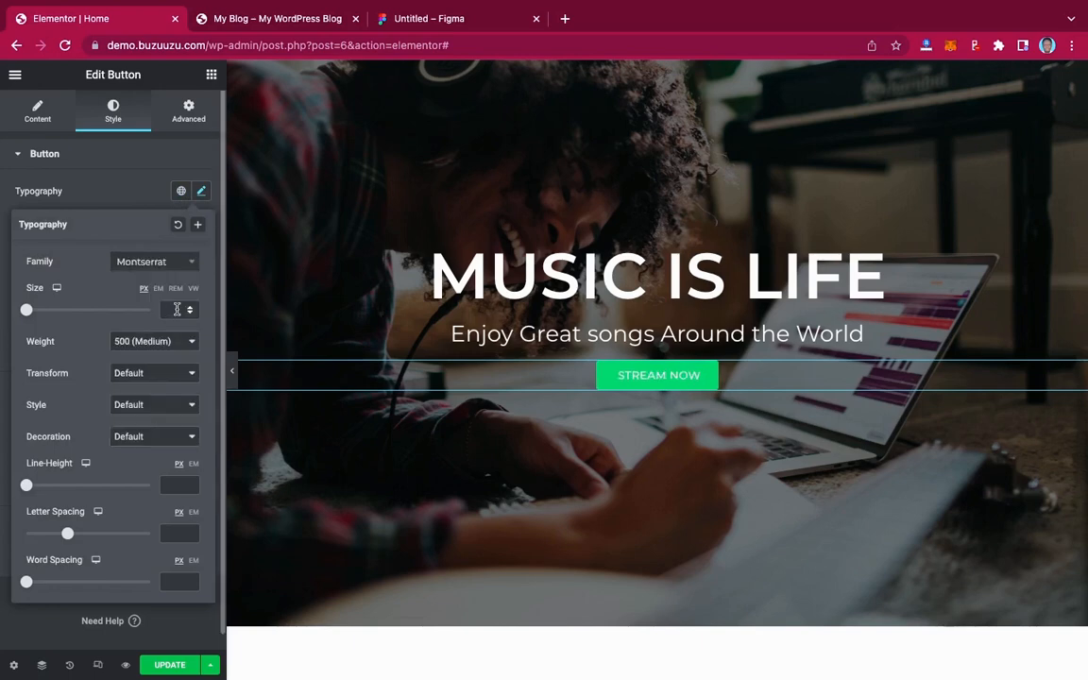
# Step: Set the STREAM NOW button's font size to 40 px and its weight to 400 (Normal)
pyautogui.click(176, 309)
pyautogui.write('40')
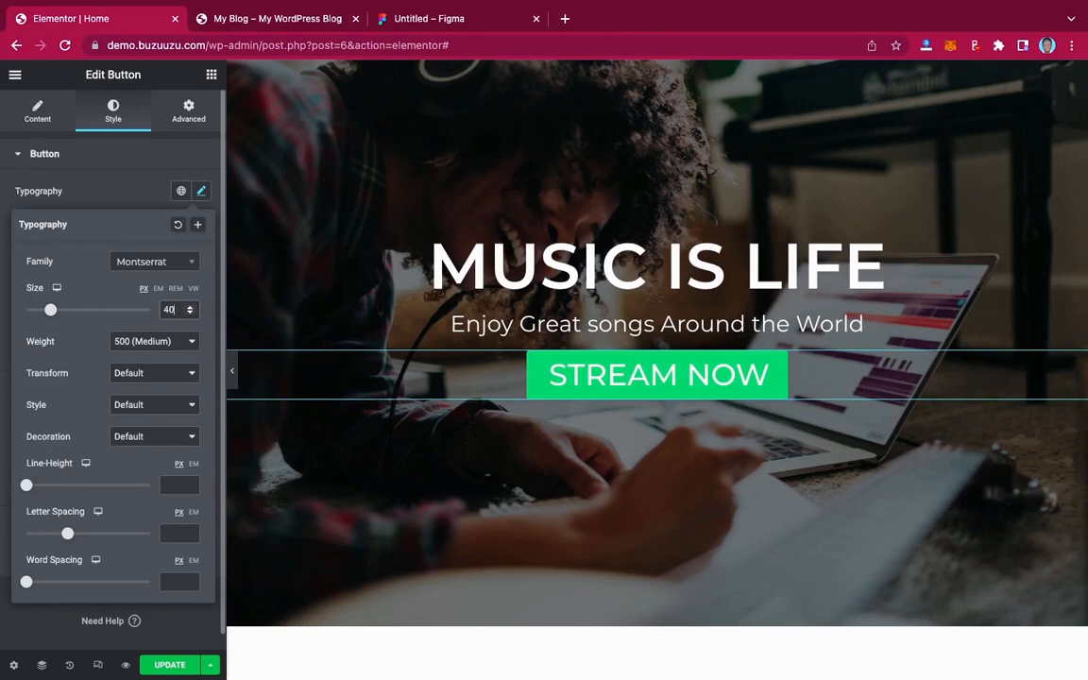
pyautogui.click(142, 341)
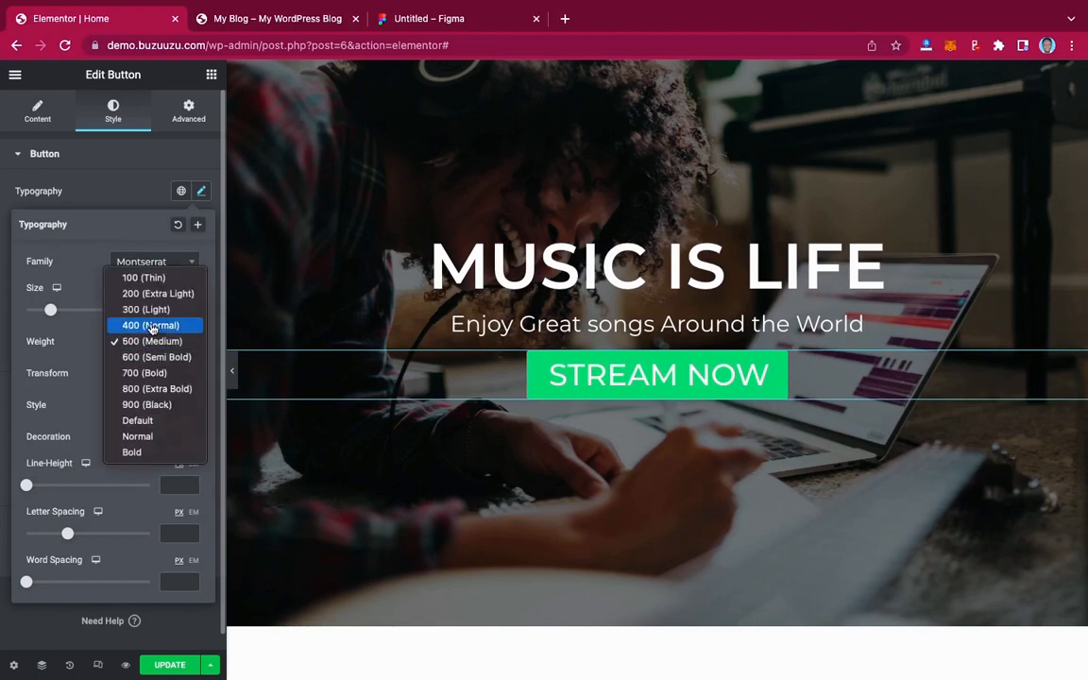
pyautogui.click(152, 326)
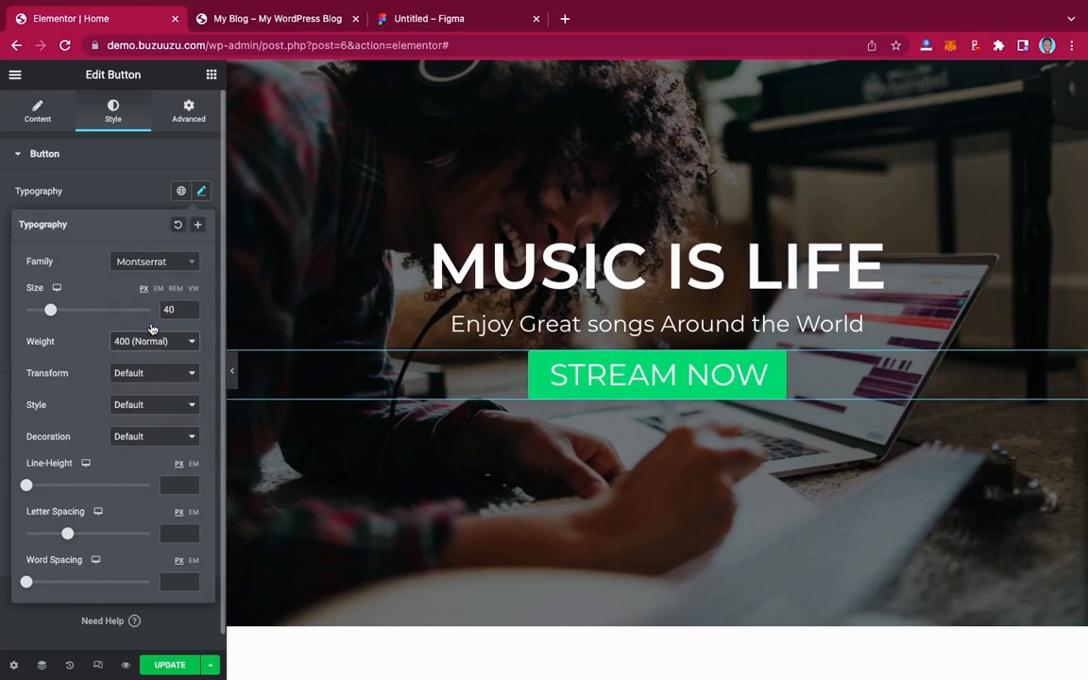
pyautogui.click(132, 201)
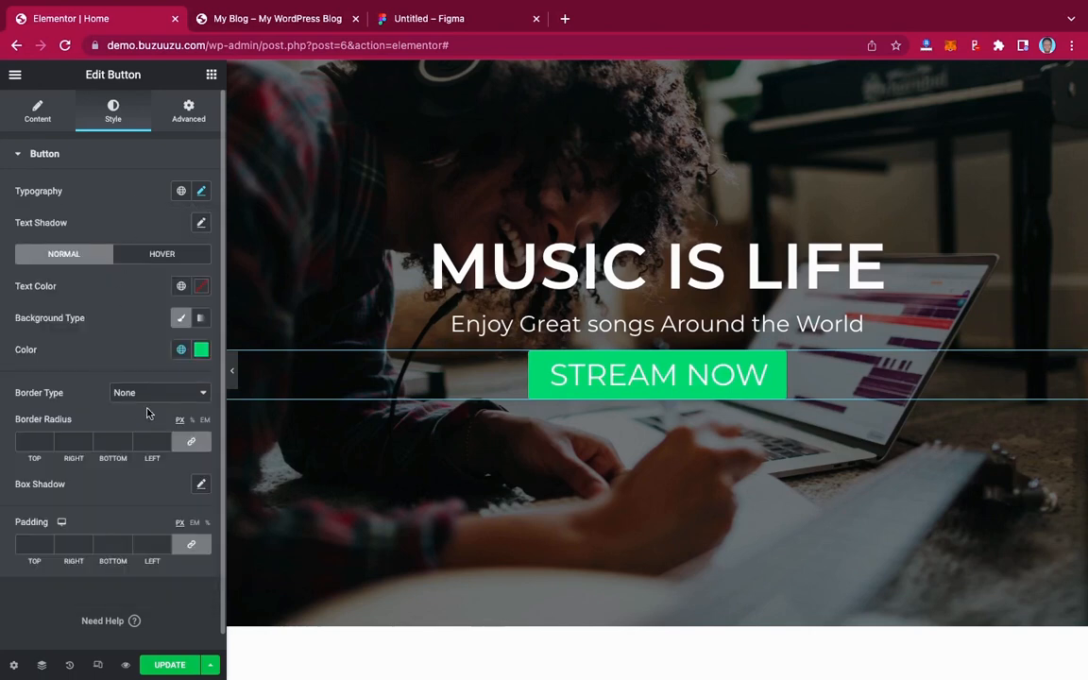
pyautogui.scroll(-1, 146, 413)
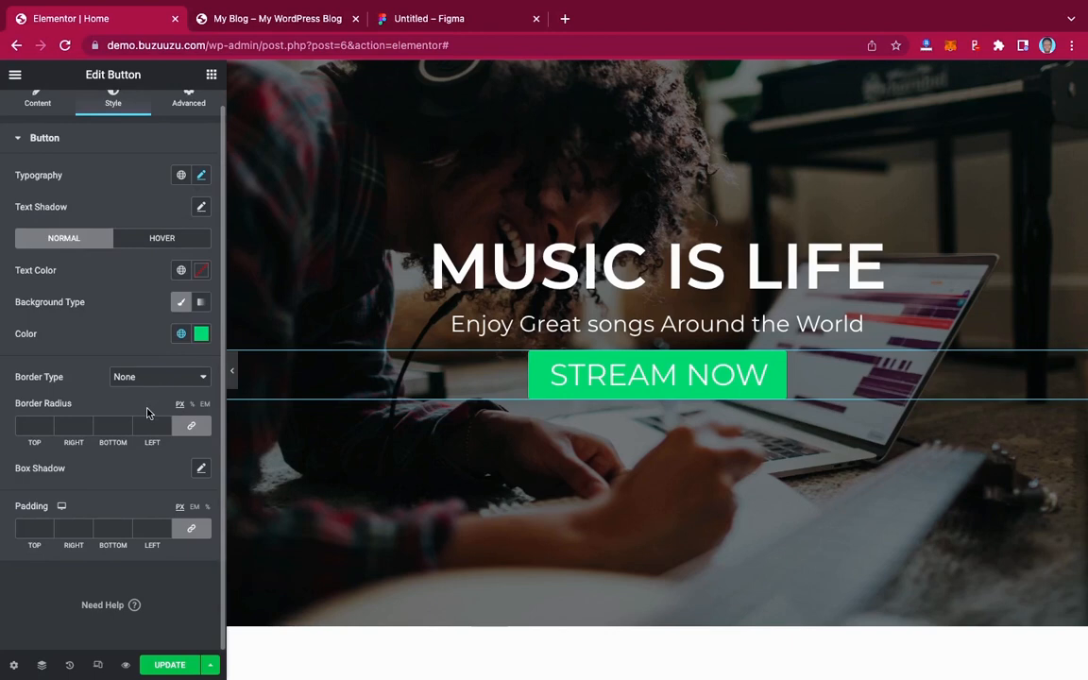
# Step: Round the STREAM NOW button's corners to 50 px and apply the Figma button's orange fill, FD6410, as its background color
pyautogui.click(26, 428)
pyautogui.write('50')
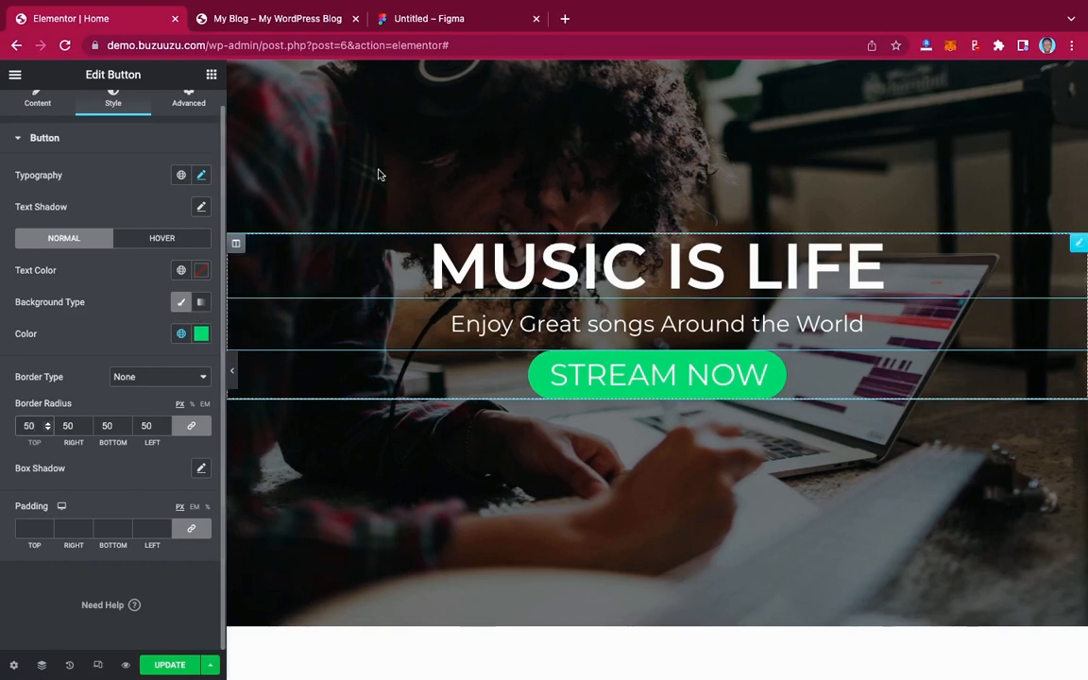
pyautogui.click(435, 19)
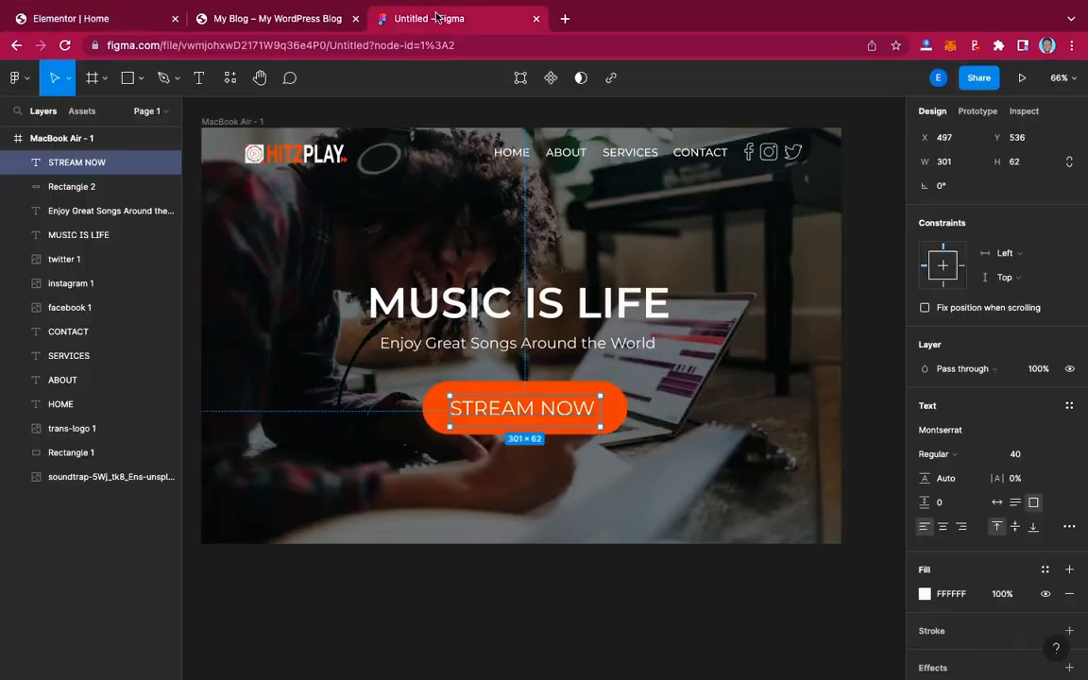
pyautogui.click(620, 413)
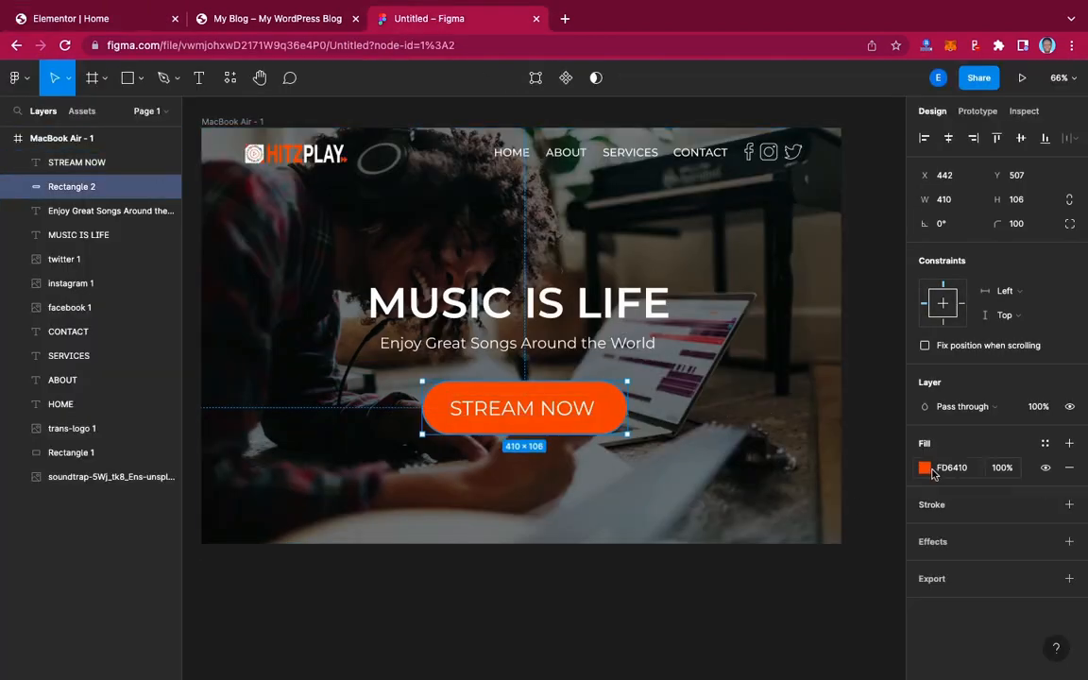
pyautogui.click(974, 470)
pyautogui.doubleClick(974, 471)
pyautogui.hotkey('ctrl', 'c')
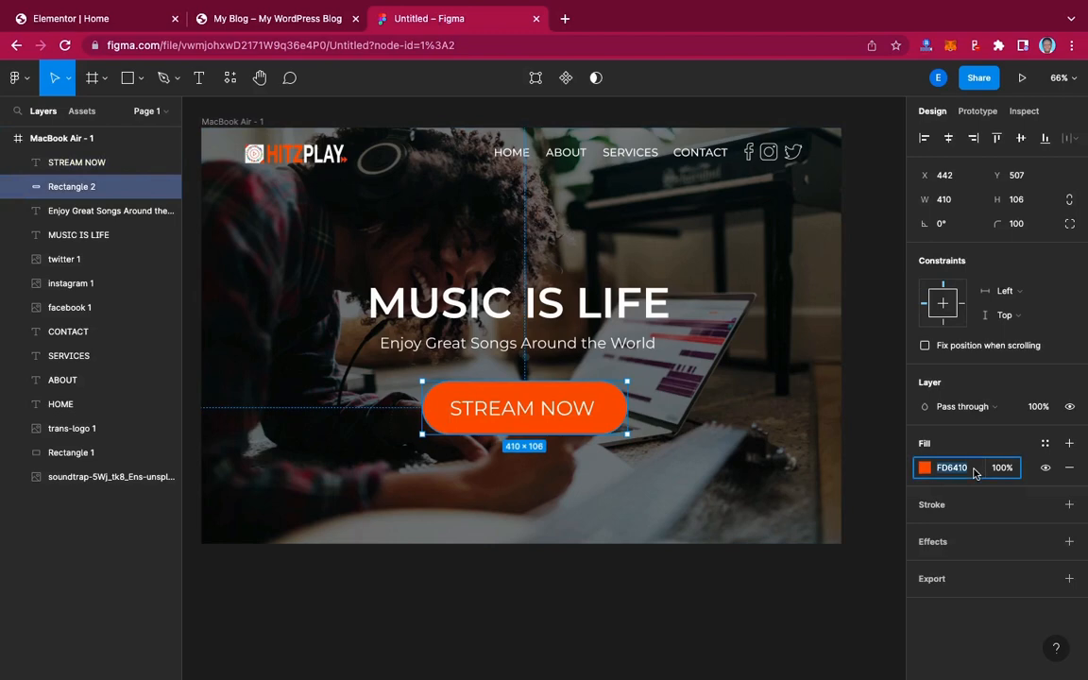
pyautogui.click(144, 29)
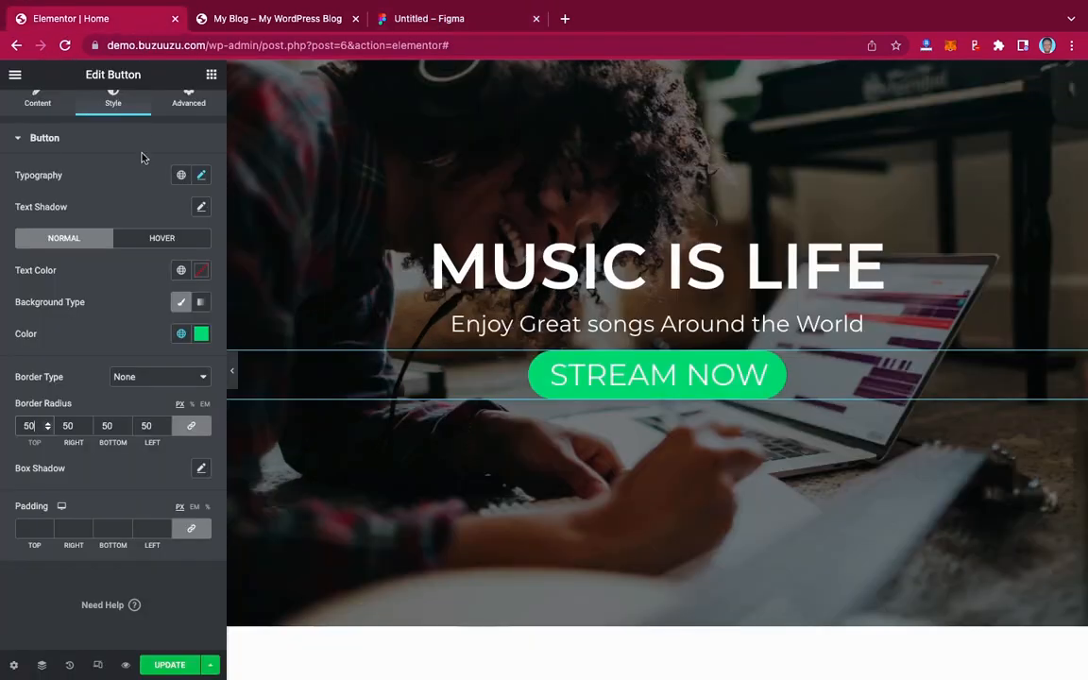
pyautogui.click(203, 335)
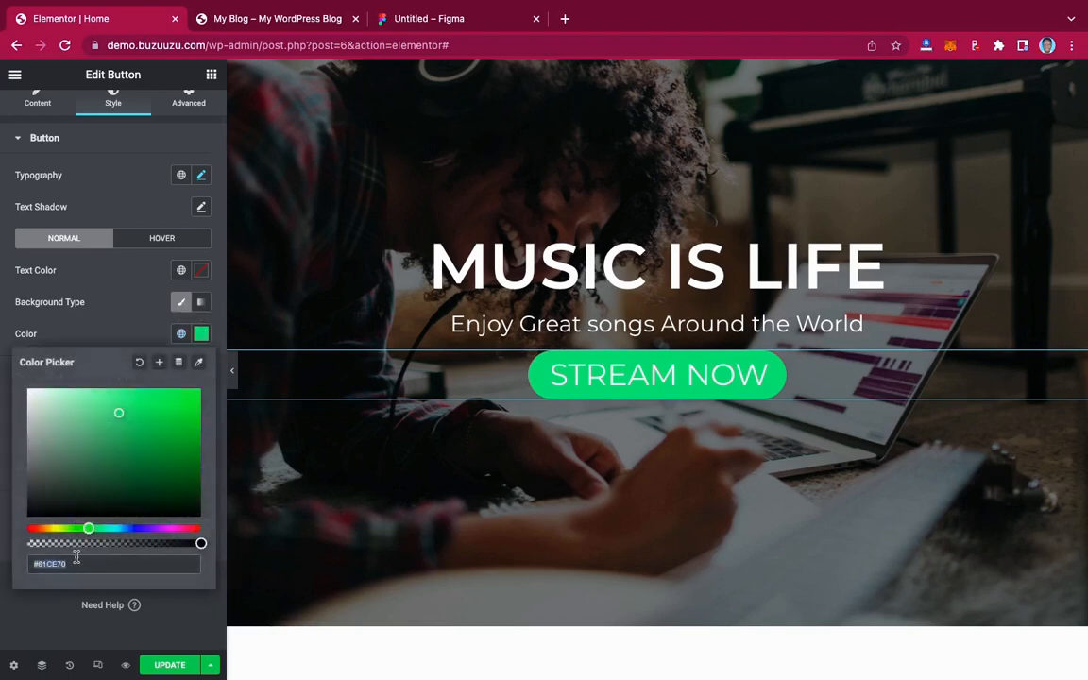
pyautogui.tripleClick(75, 558)
pyautogui.hotkey('ctrl', 'v')
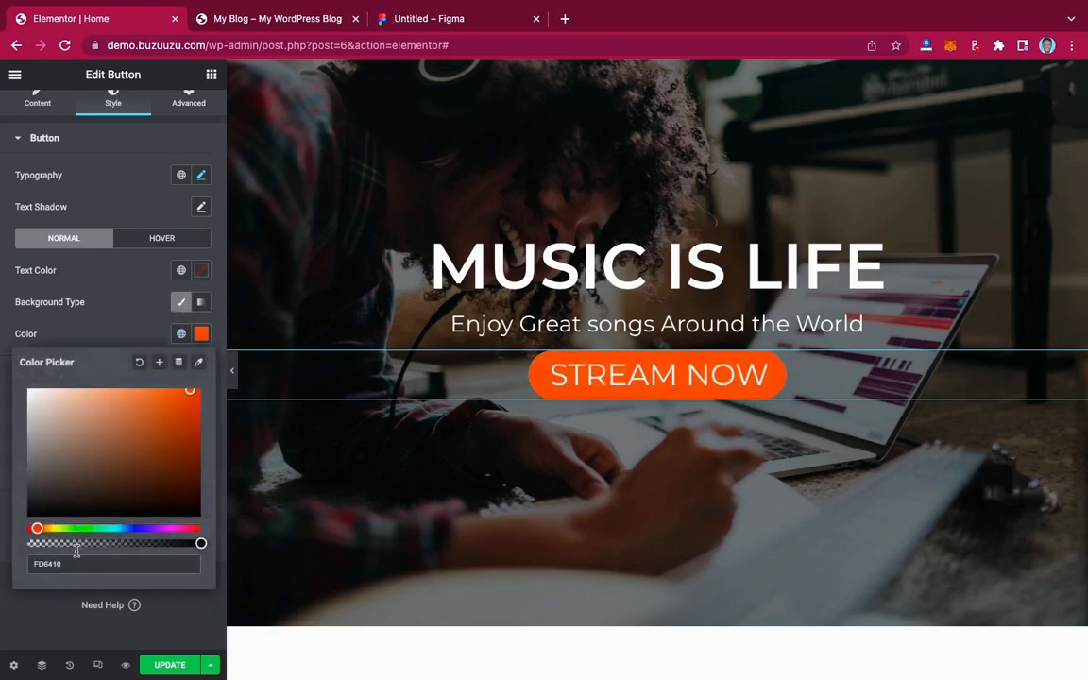
pyautogui.click(94, 310)
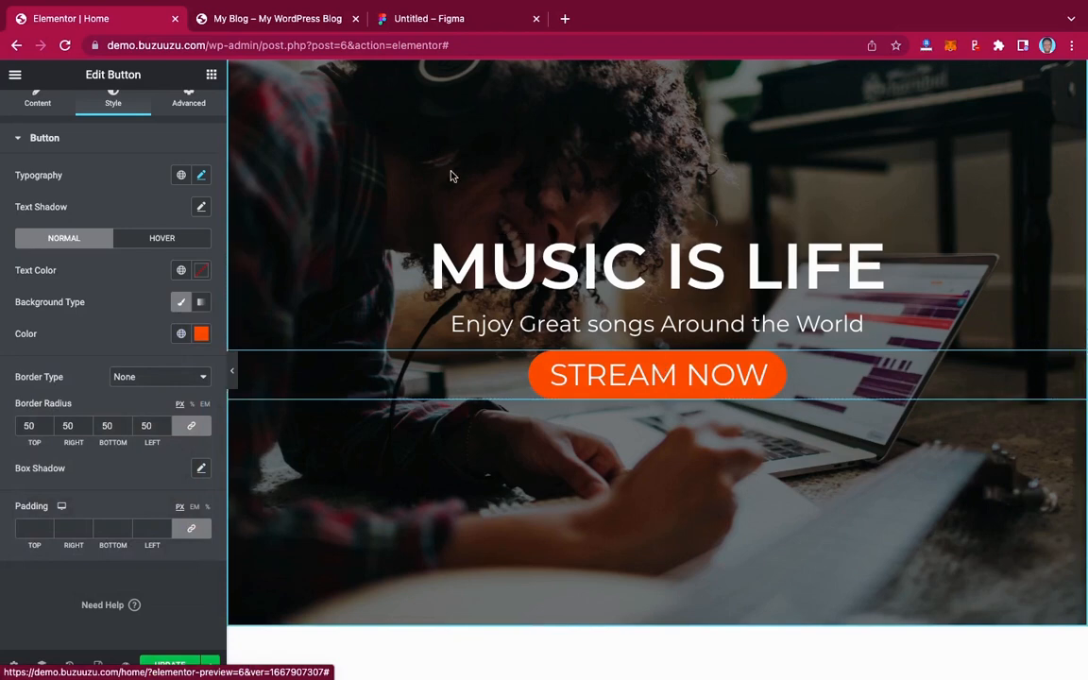
# Step: Compare the button with the Figma design, unlink its padding values in Elementor, and set the top and bottom padding to 30 px
pyautogui.click(443, 17)
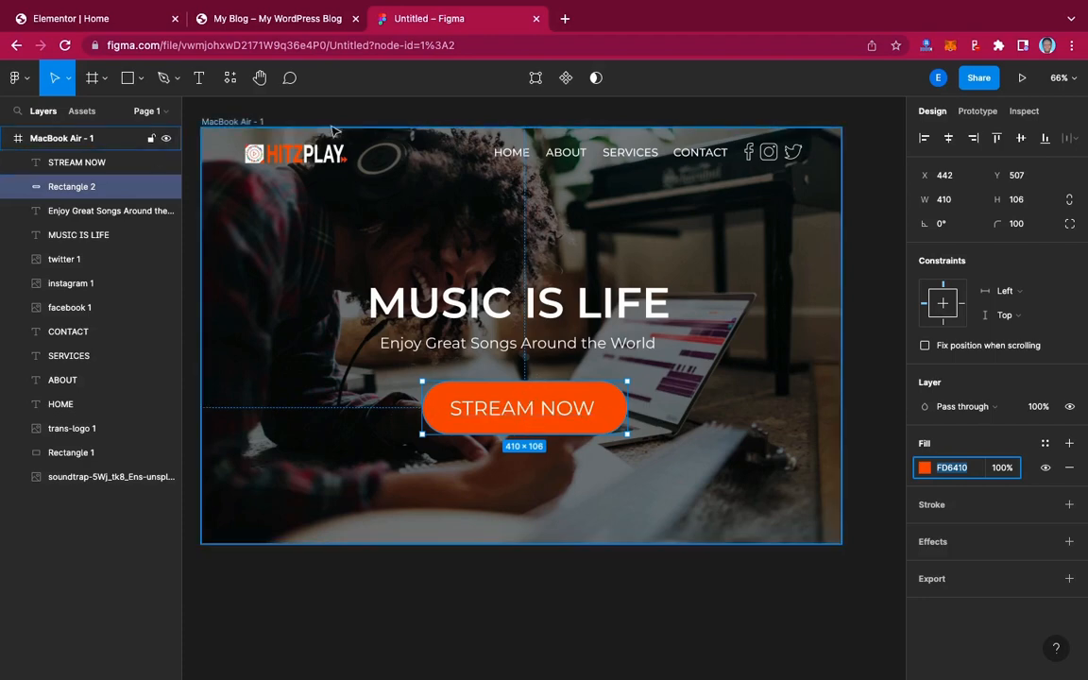
pyautogui.click(91, 13)
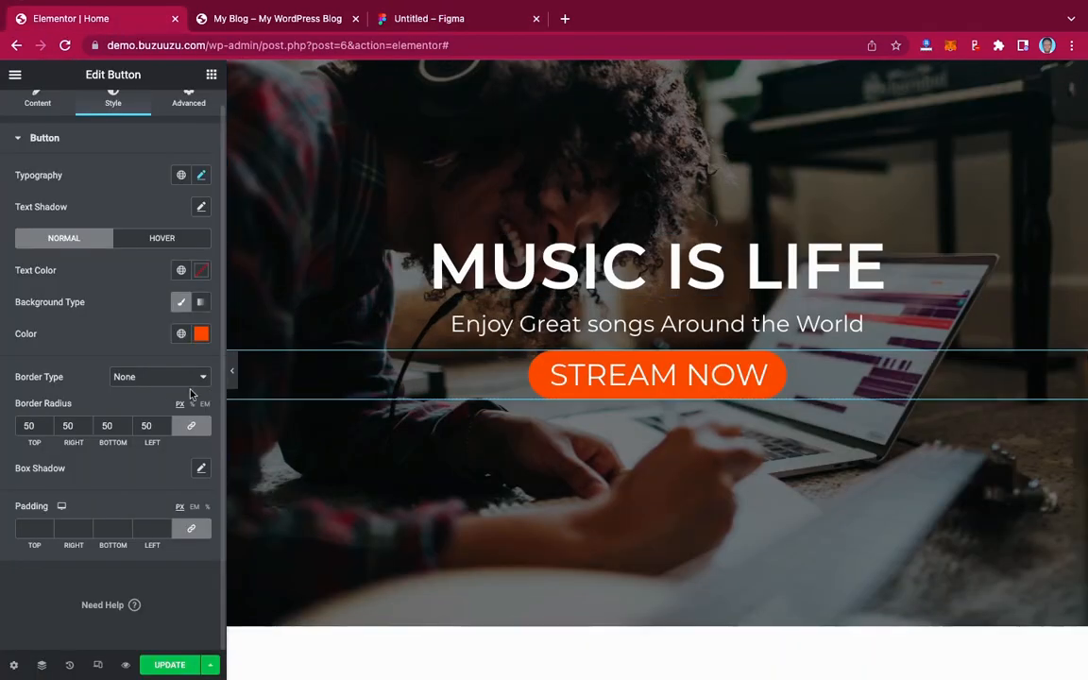
pyautogui.click(458, 19)
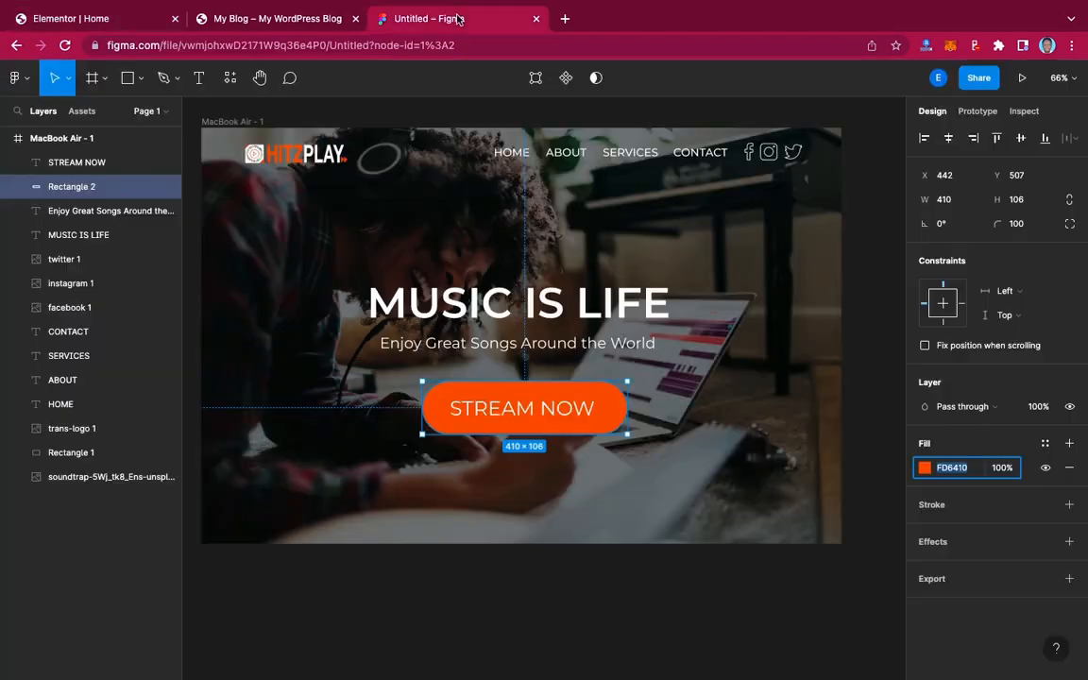
pyautogui.click(107, 18)
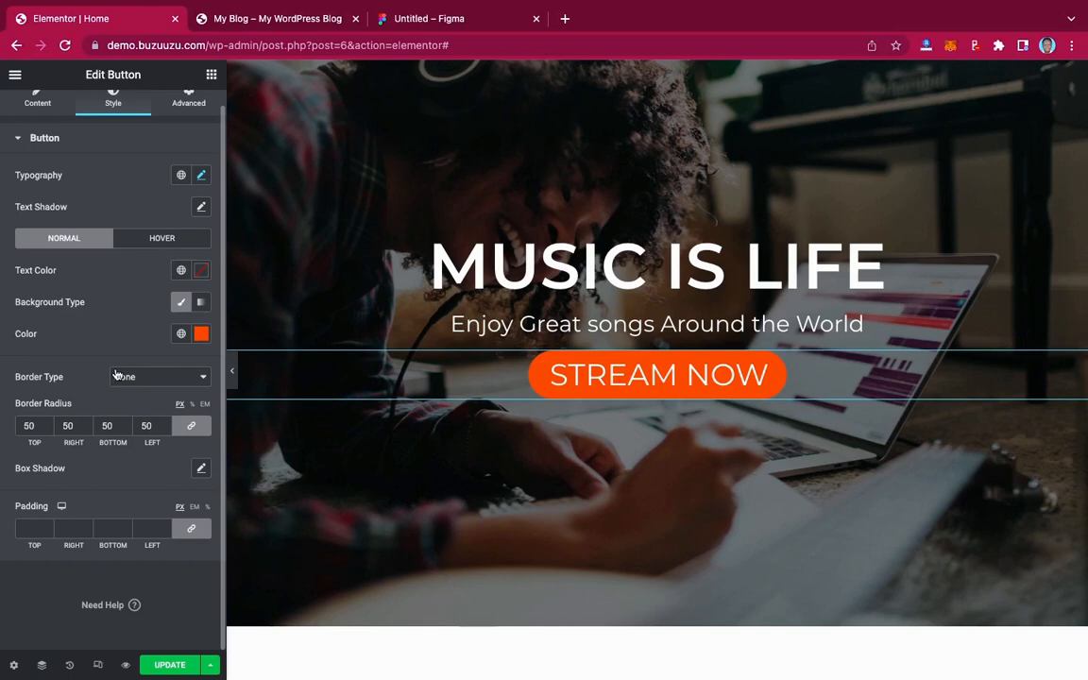
pyautogui.click(192, 529)
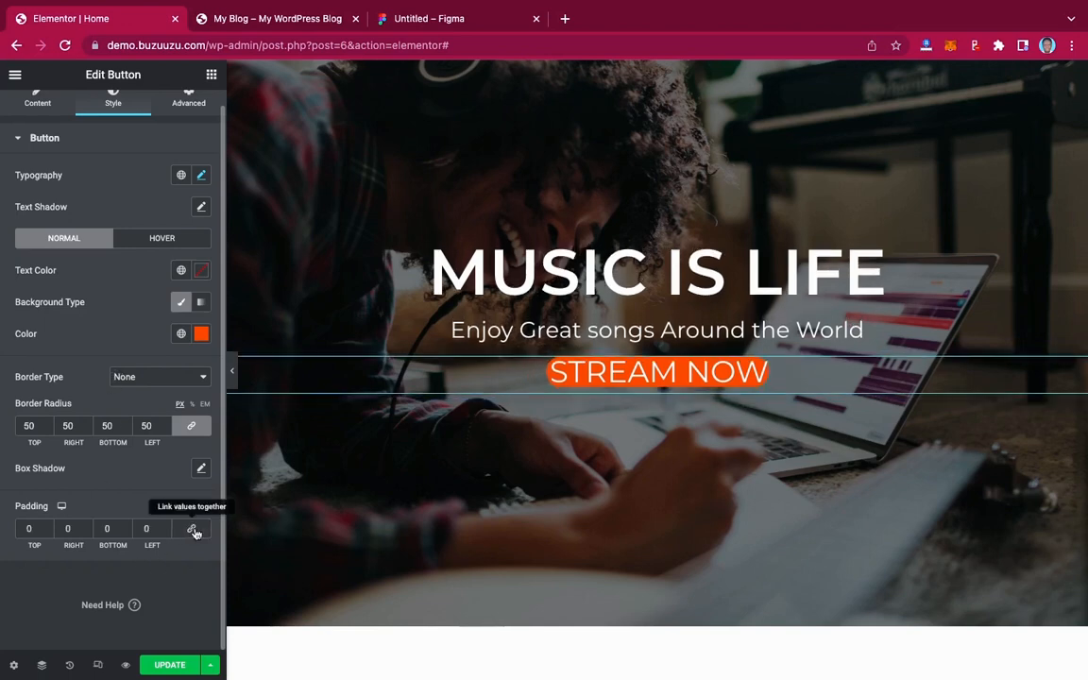
pyautogui.click(20, 530)
pyautogui.write('30')
pyautogui.press('BackSpace')
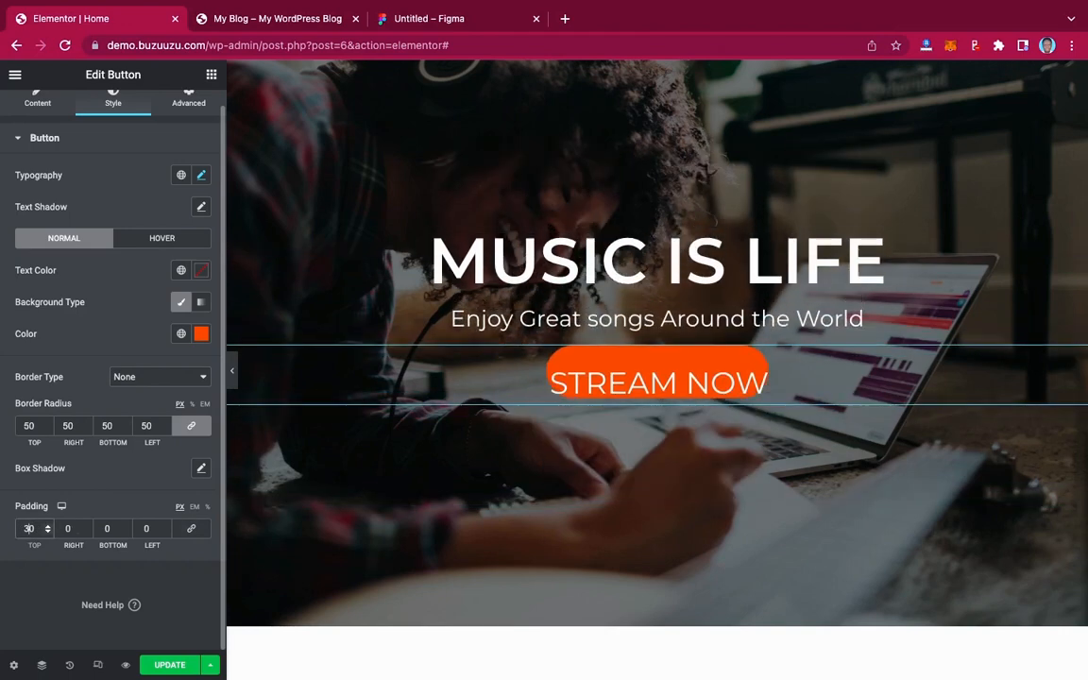
pyautogui.click(104, 529)
pyautogui.write('30')
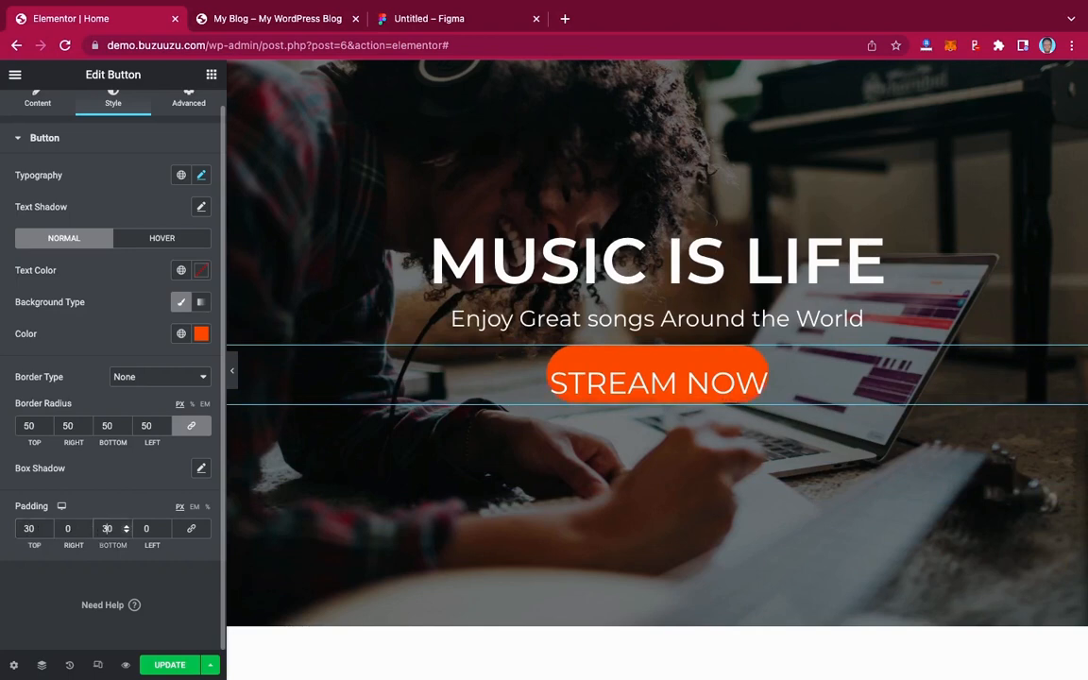
# Step: Set the STREAM NOW button's right and left padding to 40 px
pyautogui.click(59, 529)
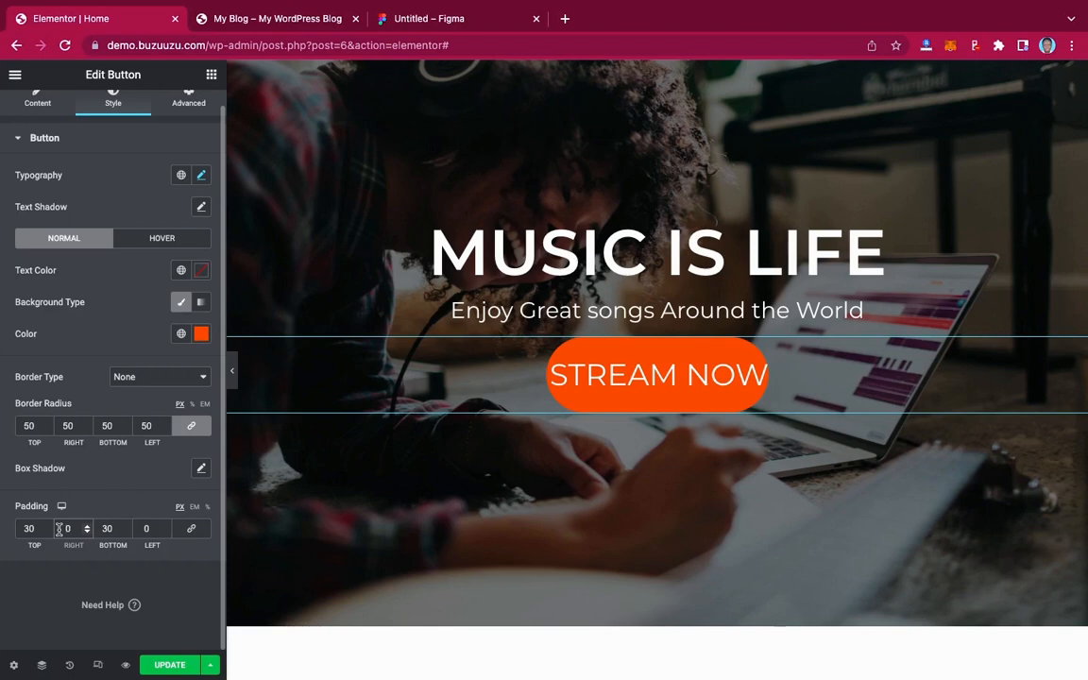
pyautogui.write('4')
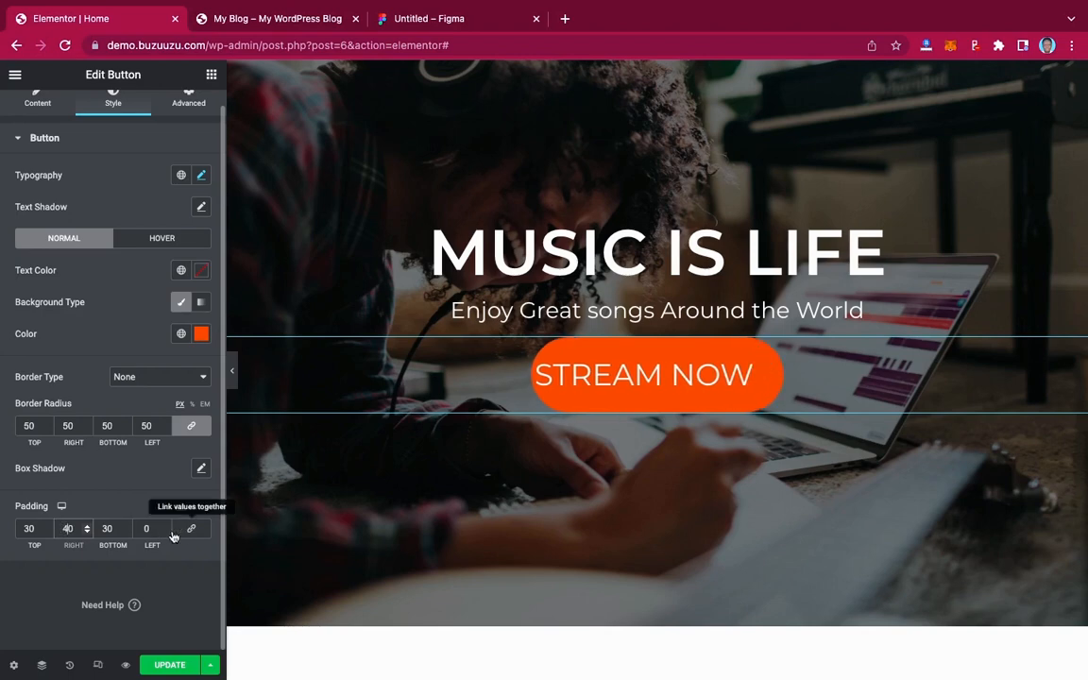
pyautogui.click(140, 529)
pyautogui.write('4')
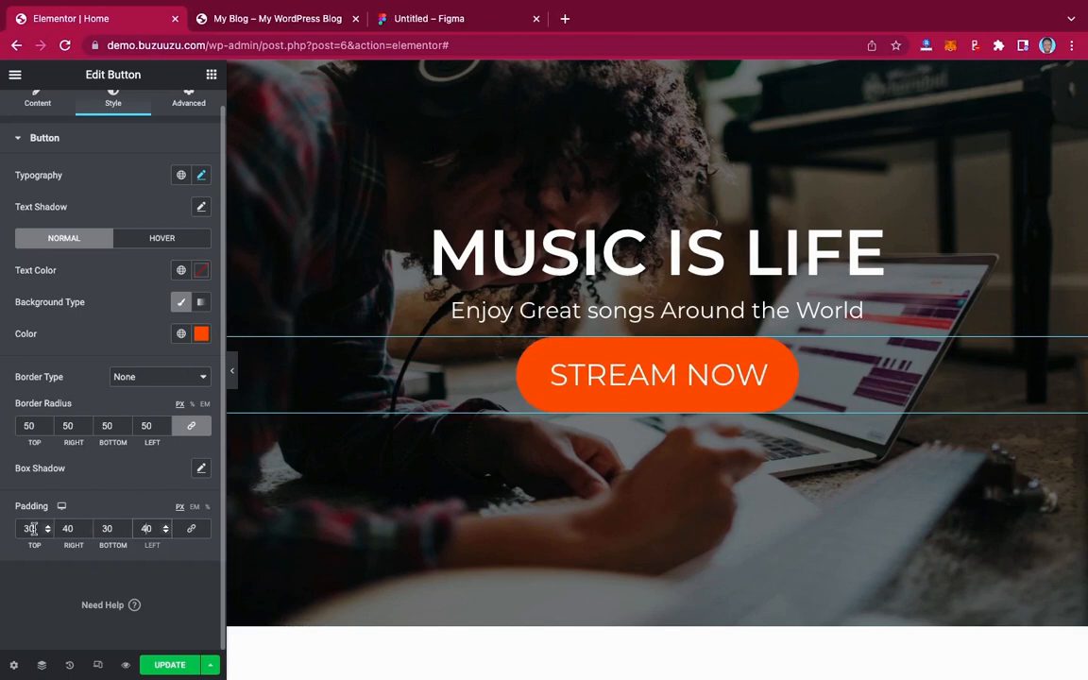
# Step: Reduce the button's top and bottom padding to 20 px and preview the page at full width
pyautogui.moveTo(34, 528); pyautogui.dragTo(10, 533)
pyautogui.write('2')
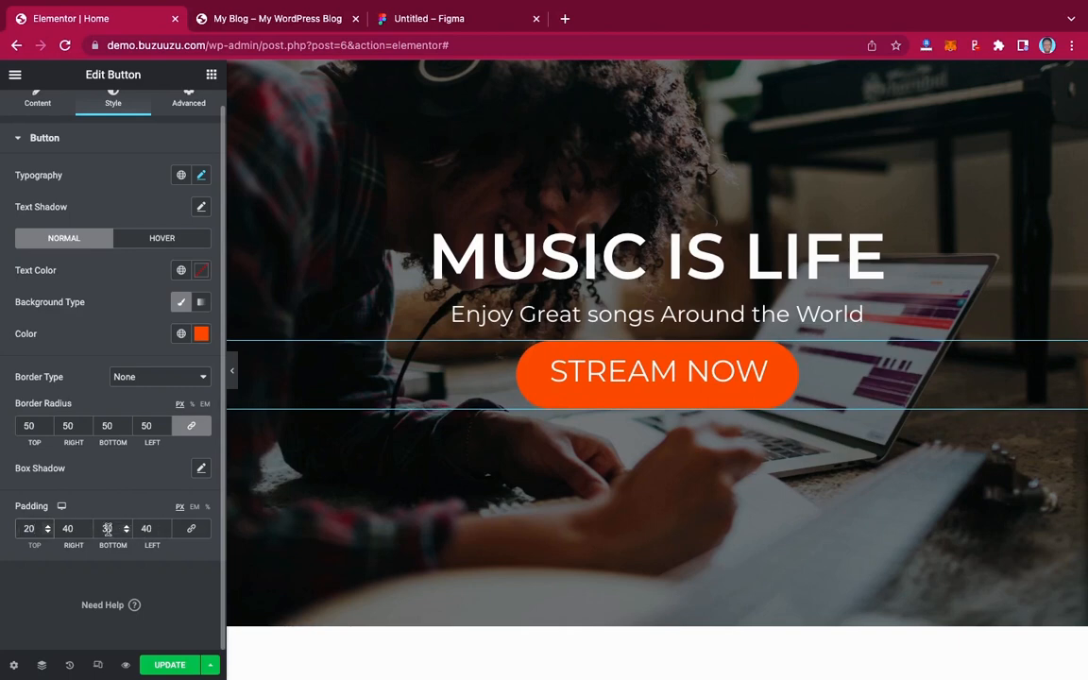
pyautogui.moveTo(108, 529); pyautogui.dragTo(100, 529)
pyautogui.write('2')
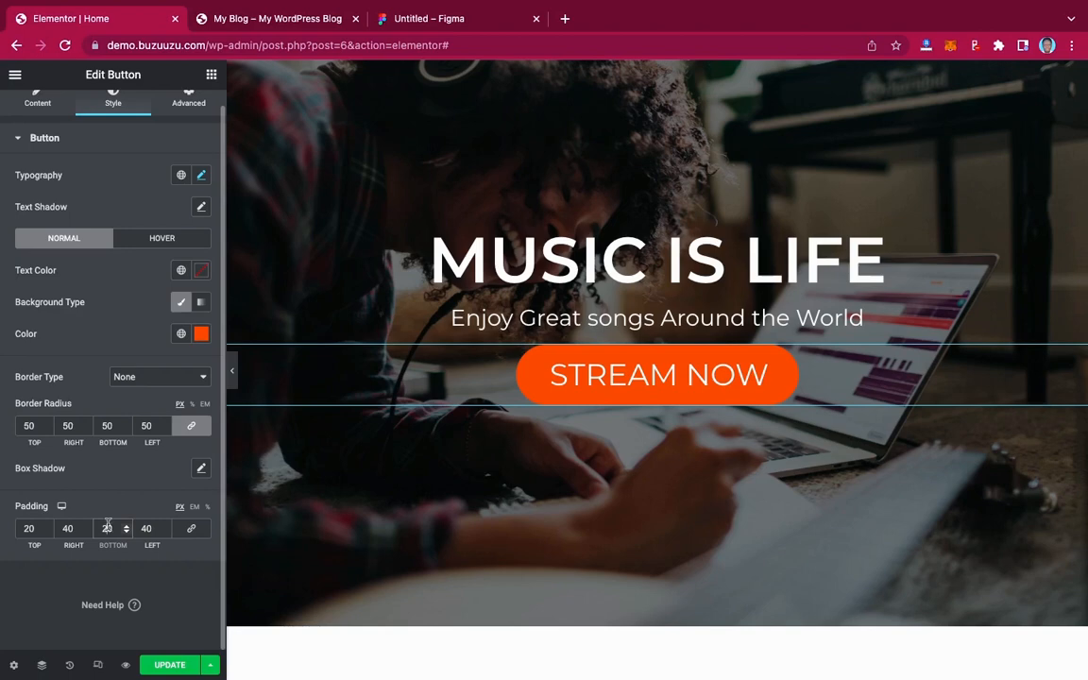
pyautogui.hscroll(3, 235, 386)
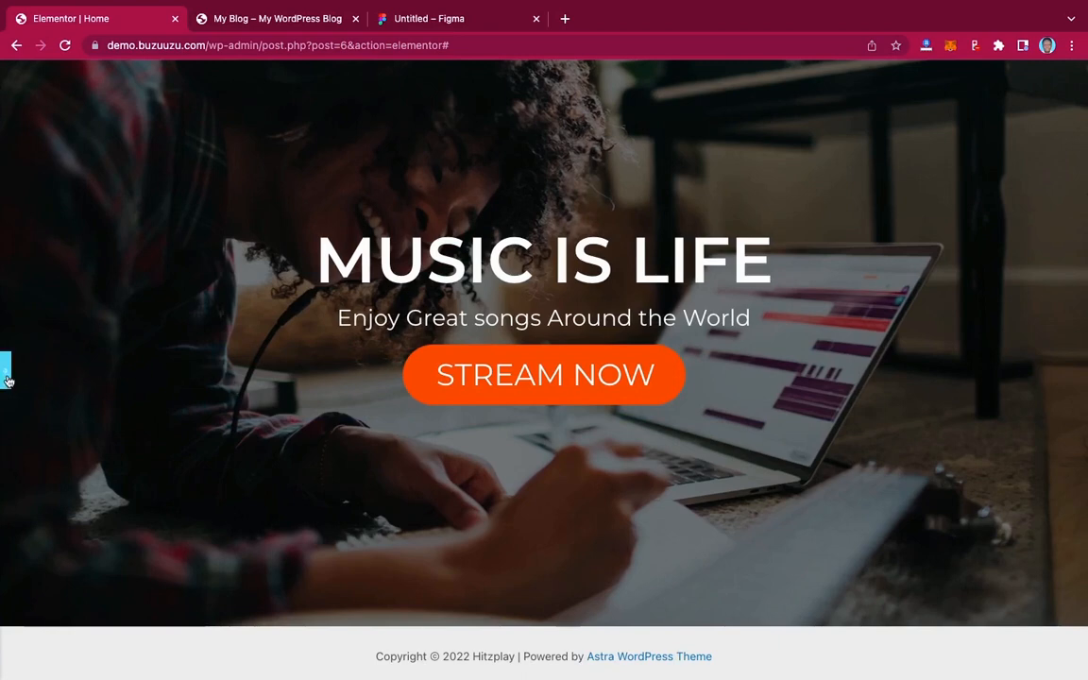
pyautogui.click(6, 370)
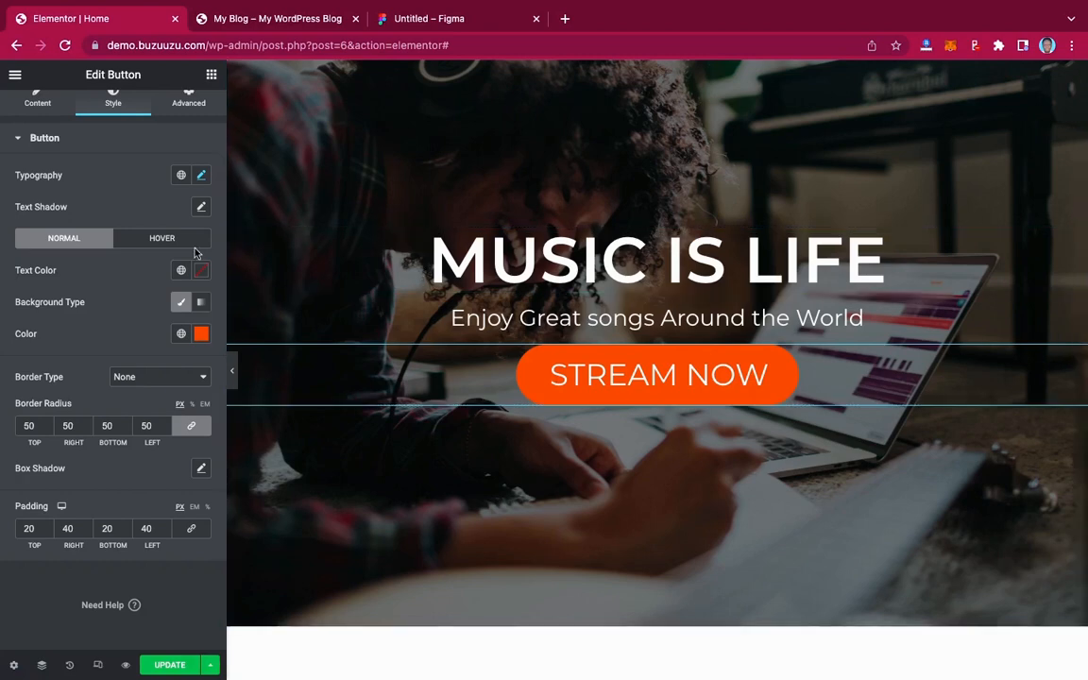
# Step: Unlink the button's margin values, set the top and bottom margins to 20 px, and preview the hero section at full width
pyautogui.scroll(1, 168, 215)
pyautogui.click(198, 115)
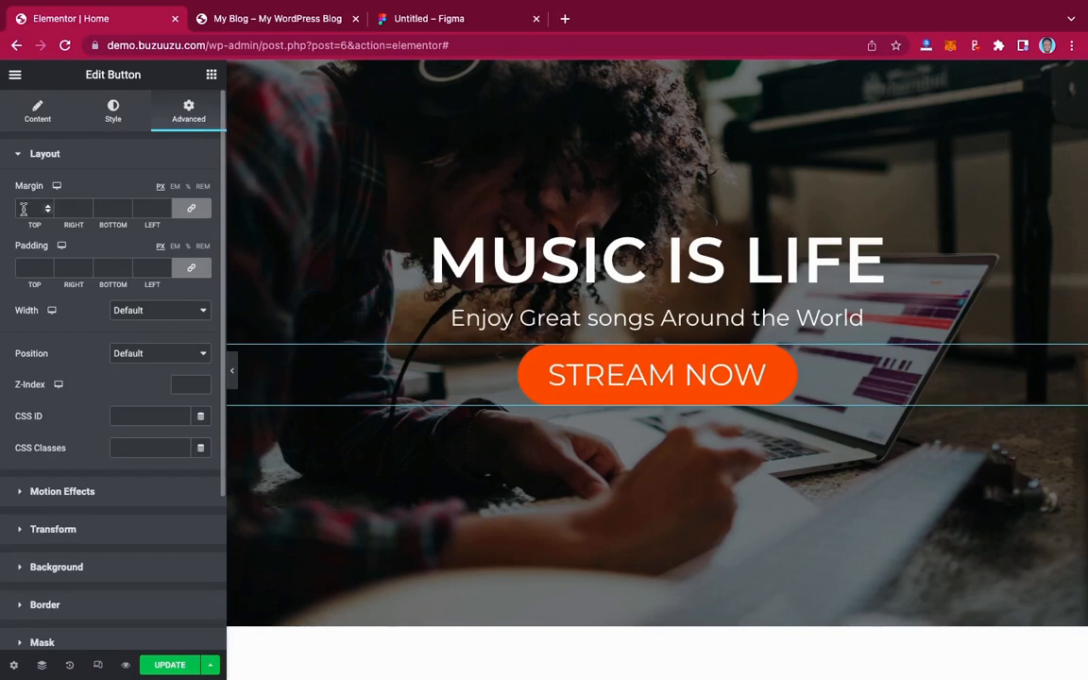
pyautogui.click(189, 208)
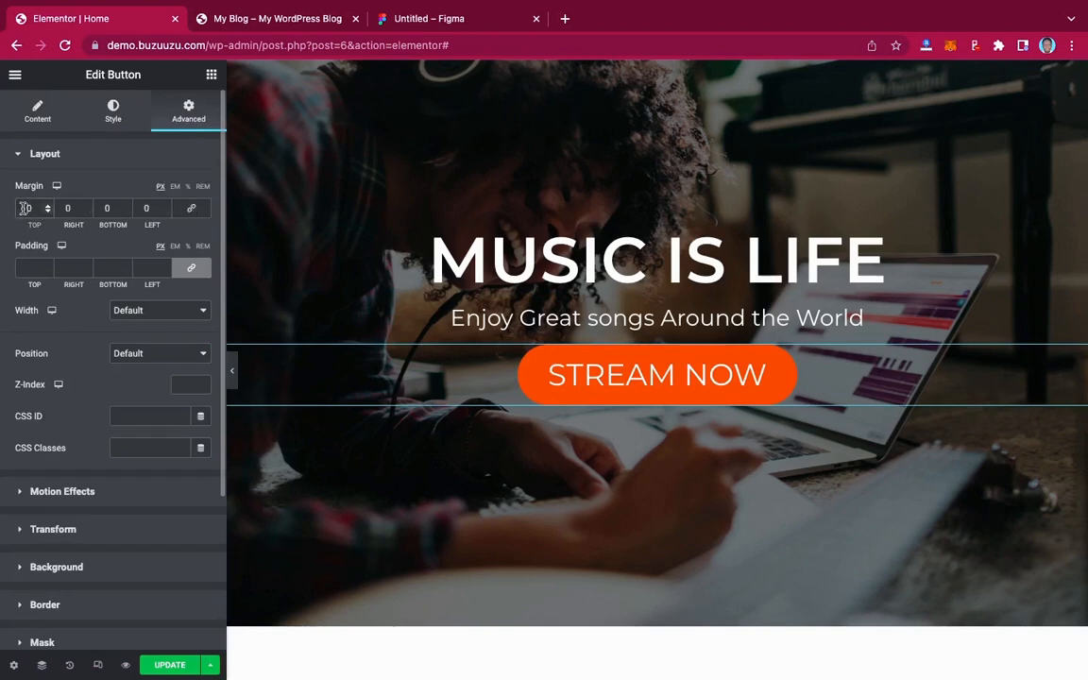
pyautogui.write('20')
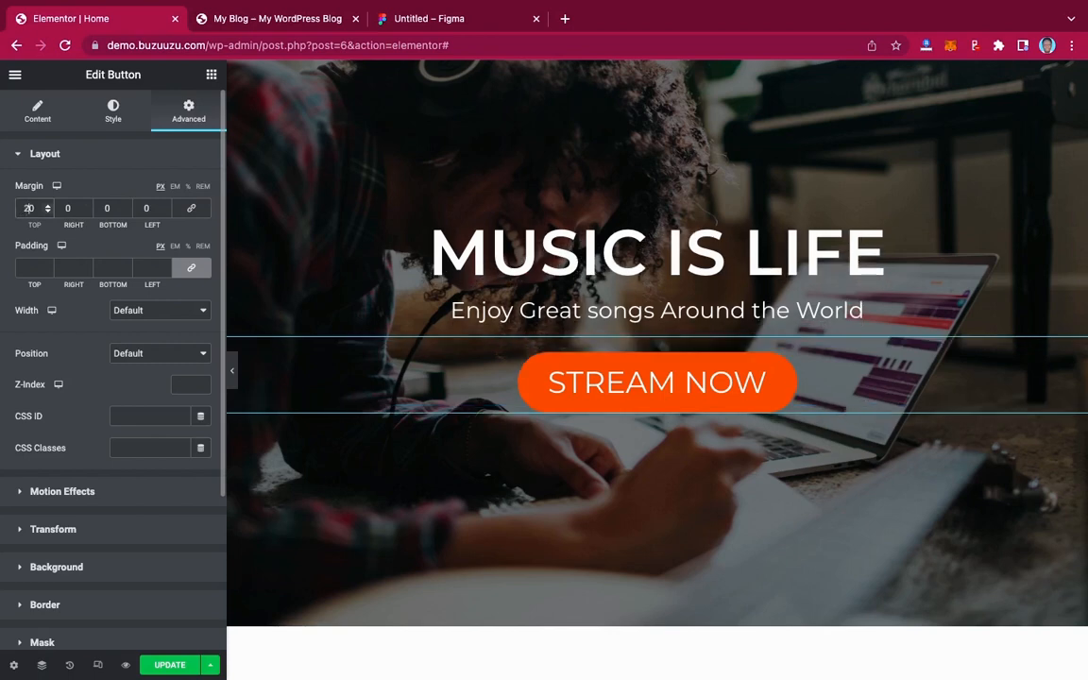
pyautogui.click(102, 209)
pyautogui.write('20')
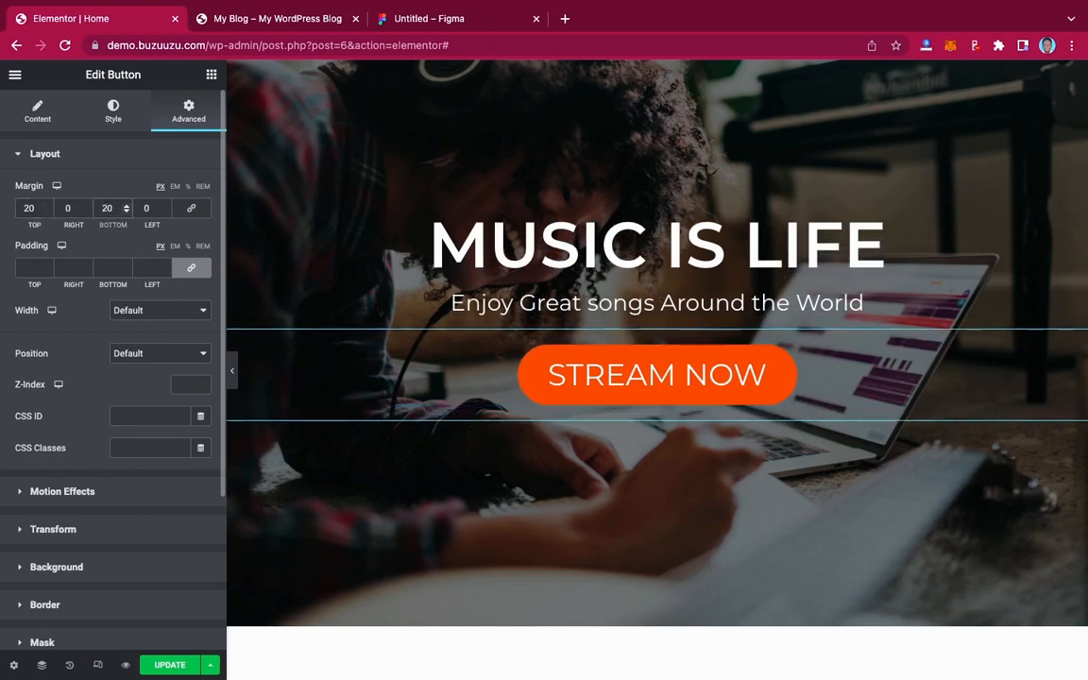
pyautogui.click(232, 370)
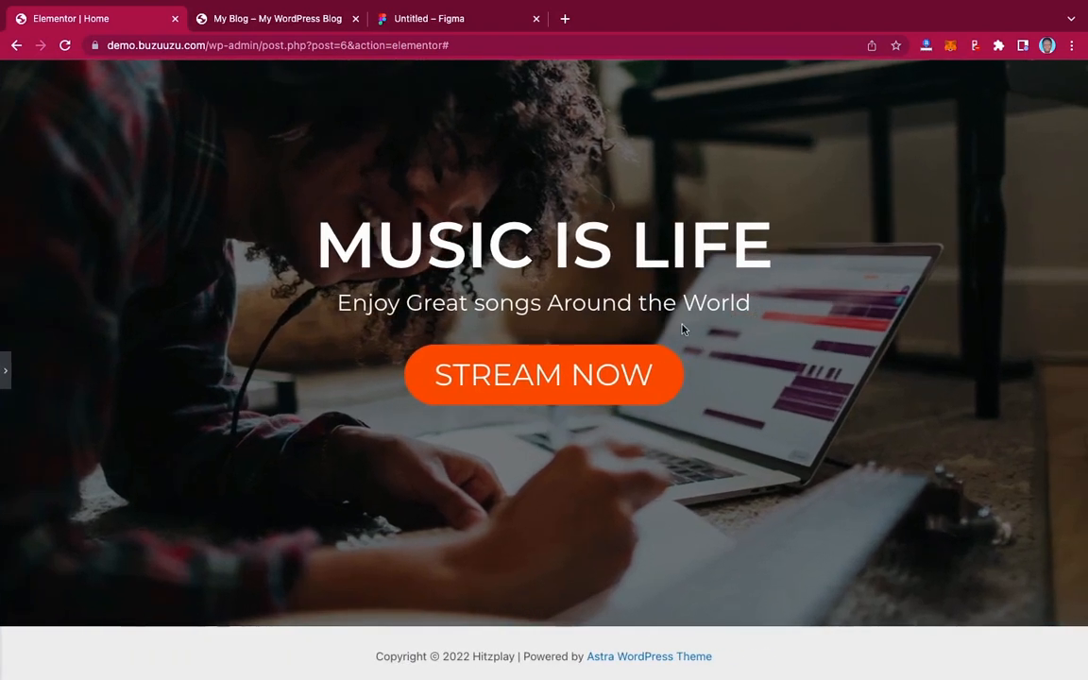
pyautogui.scroll(1, 789, 321)
pyautogui.scroll(-1, 791, 325)
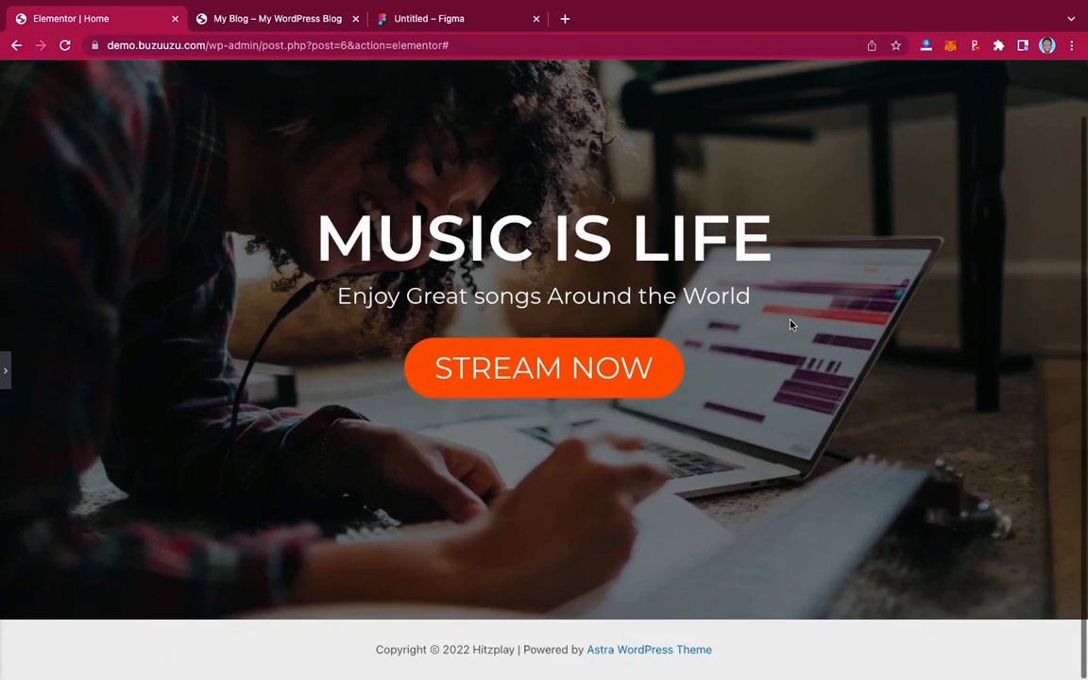
pyautogui.scroll(1, 791, 325)
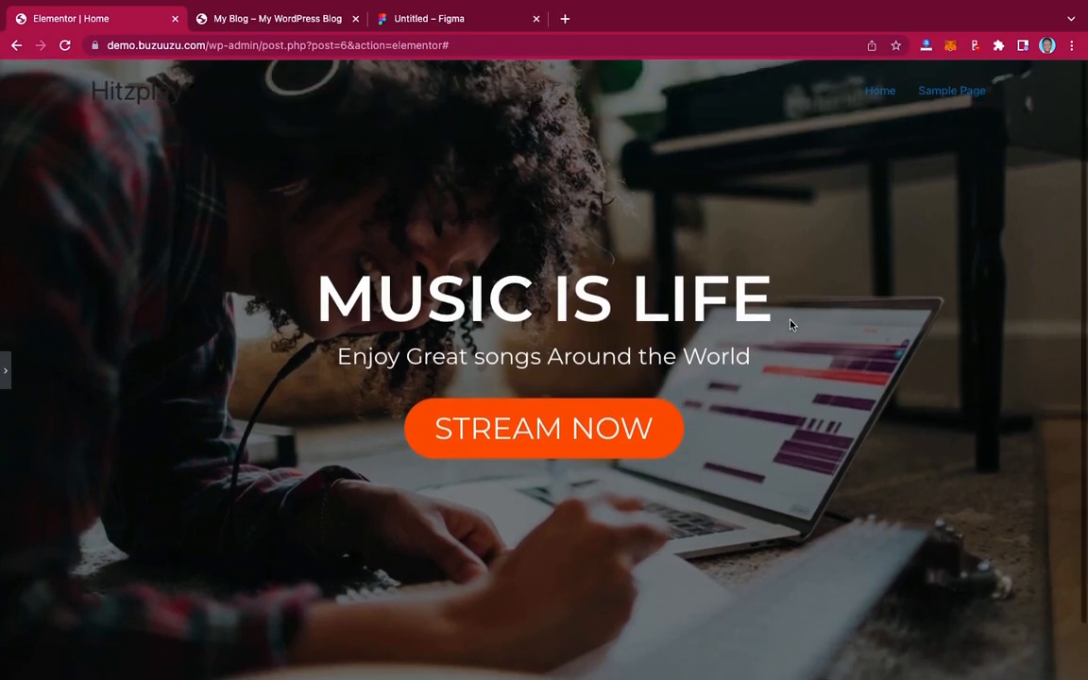
pyautogui.click(6, 367)
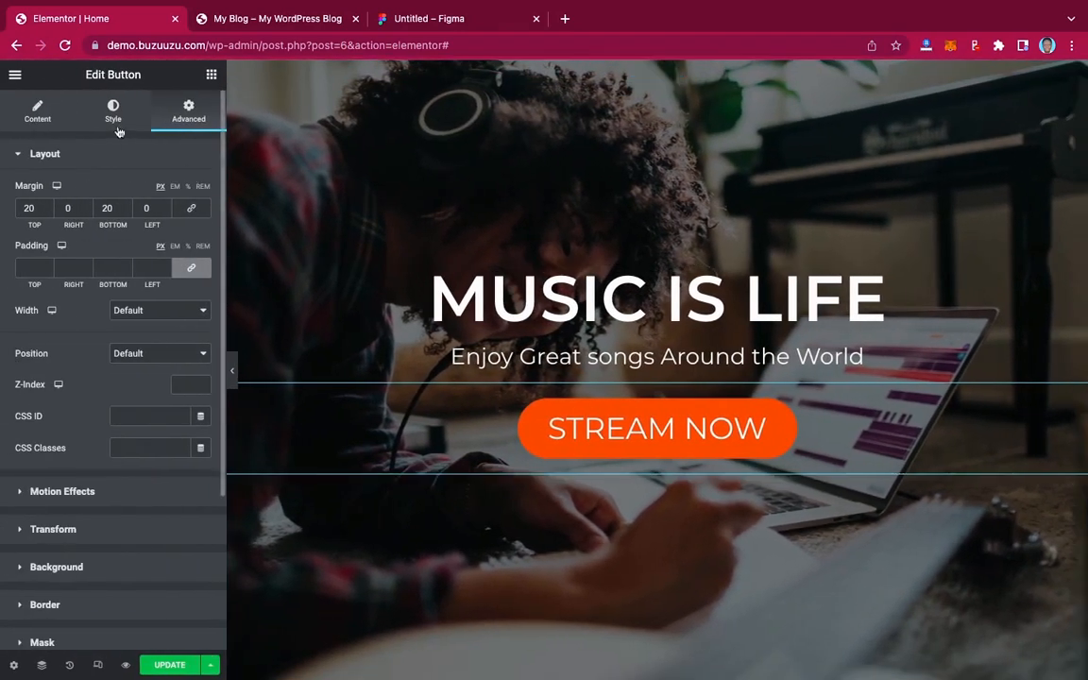
# Step: Reduce the STREAM NOW button's font size to 30 px and preview the hero section at full width
pyautogui.click(112, 111)
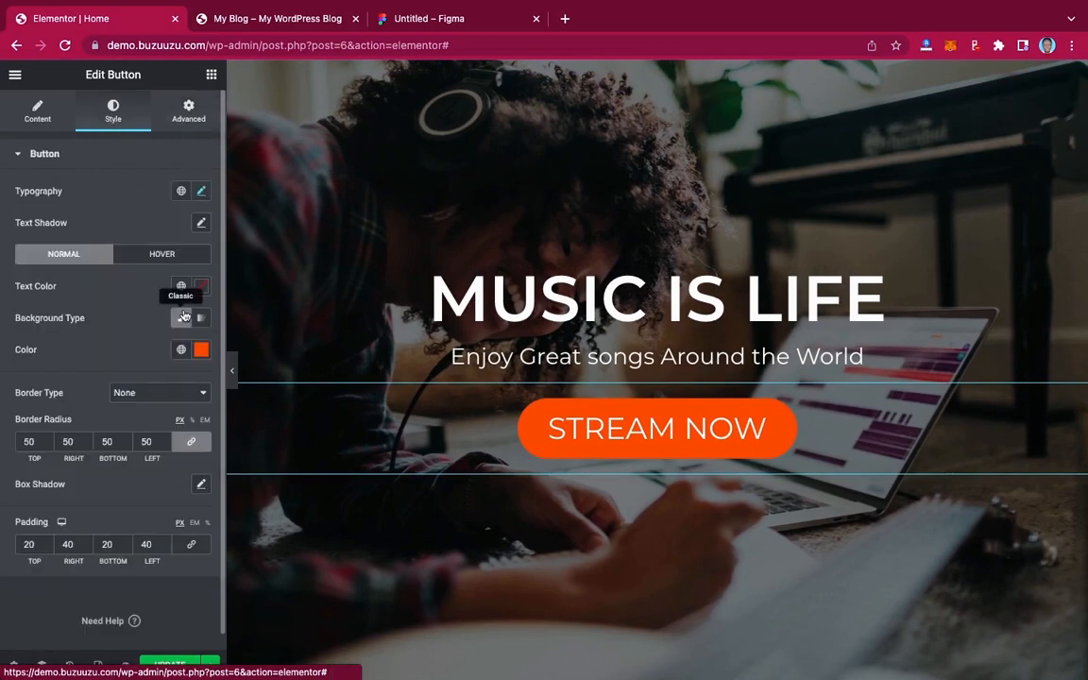
pyautogui.click(202, 192)
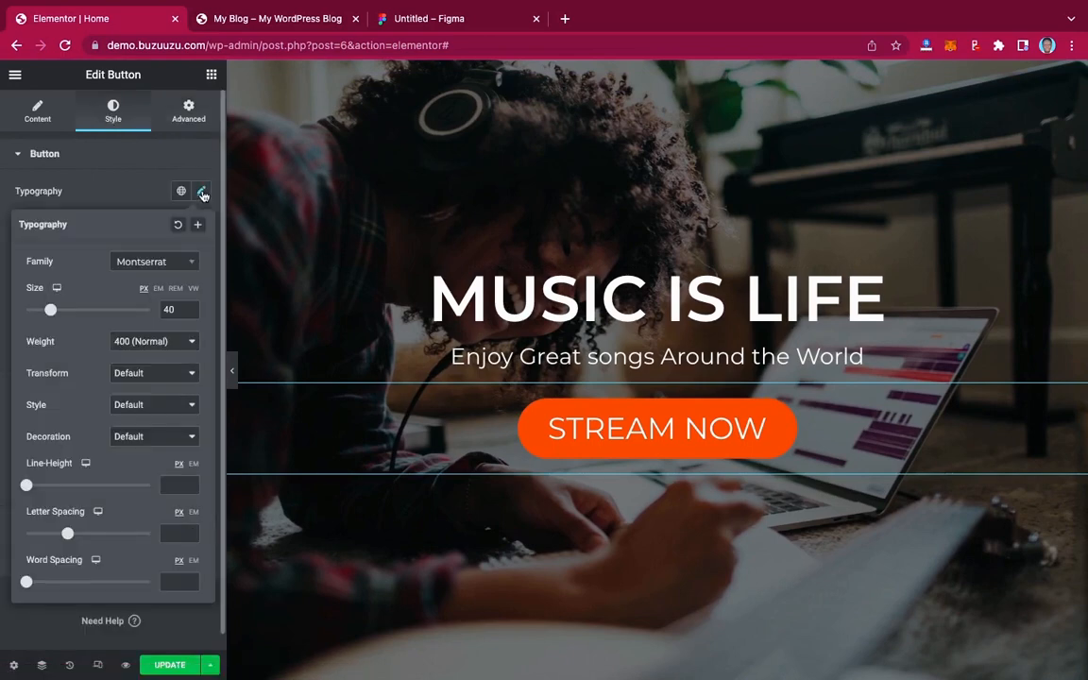
pyautogui.doubleClick(166, 309)
pyautogui.write('30')
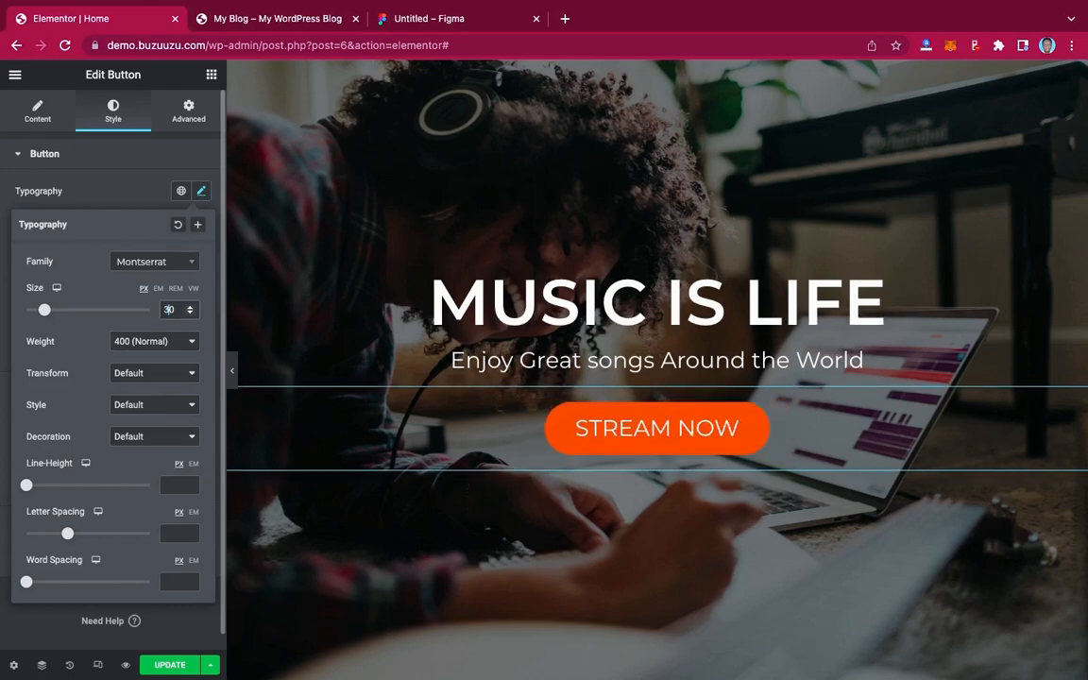
pyautogui.click(234, 373)
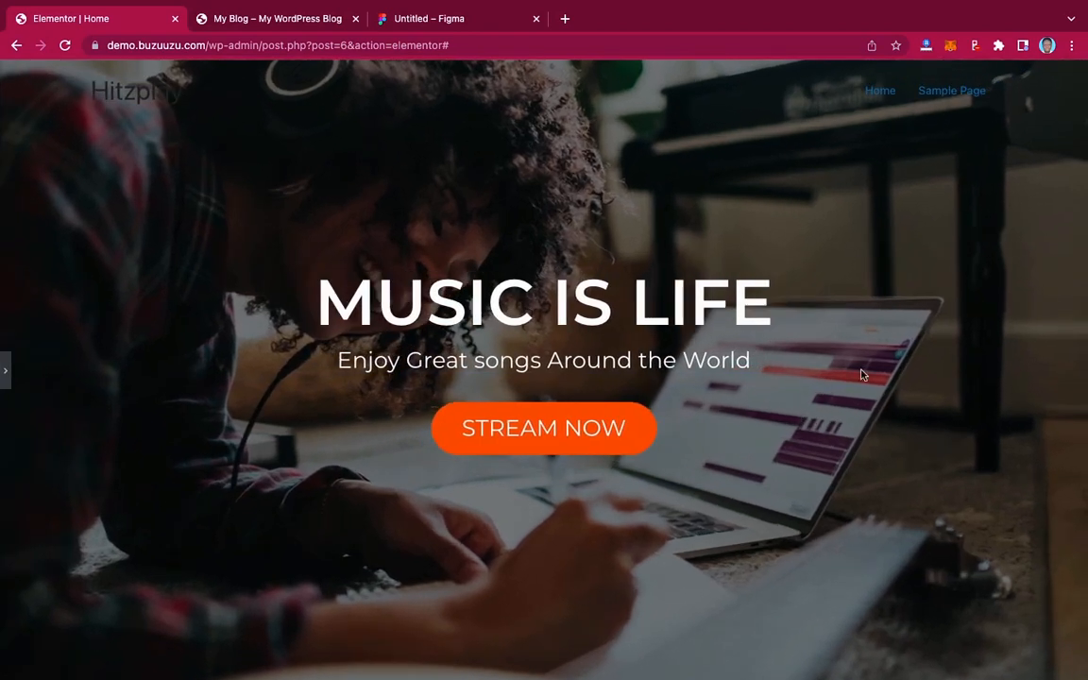
pyautogui.scroll(-2, 860, 375)
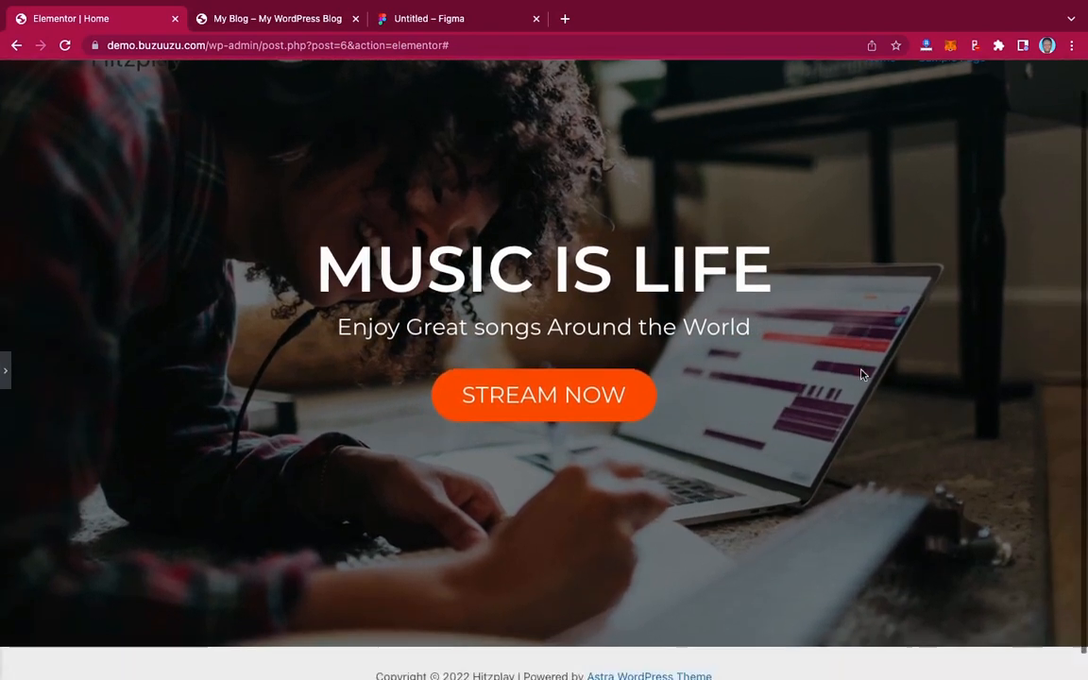
# Step: Compare the full-width hero section with the Figma design and publish the changes made to the Home page
pyautogui.scroll(2, 861, 375)
pyautogui.click(453, 20)
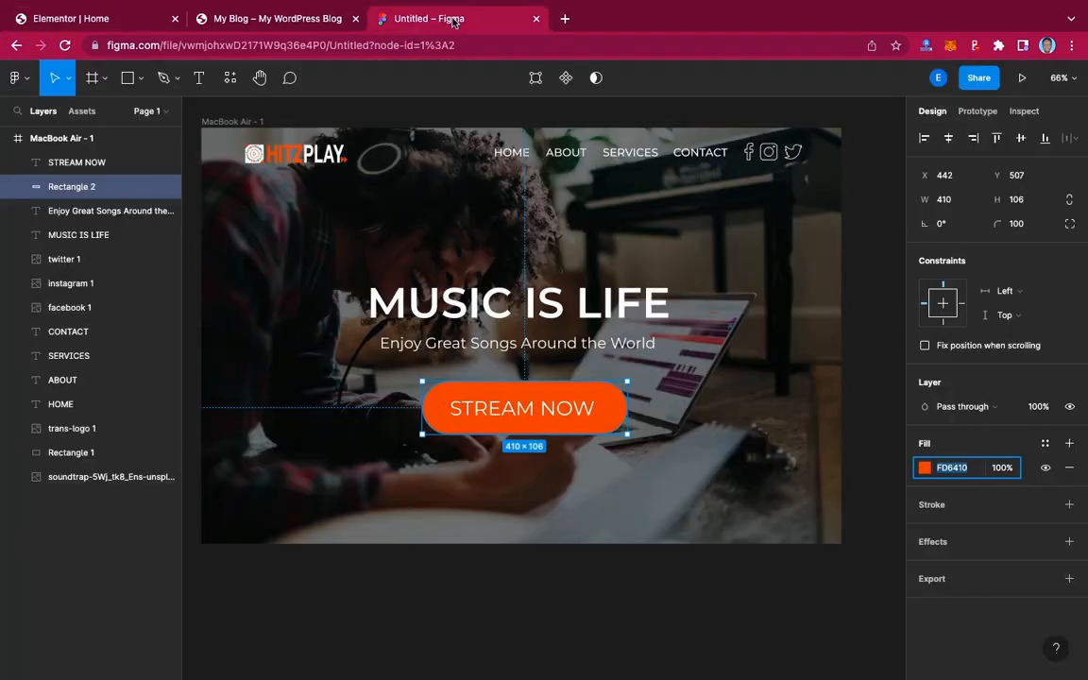
pyautogui.click(109, 25)
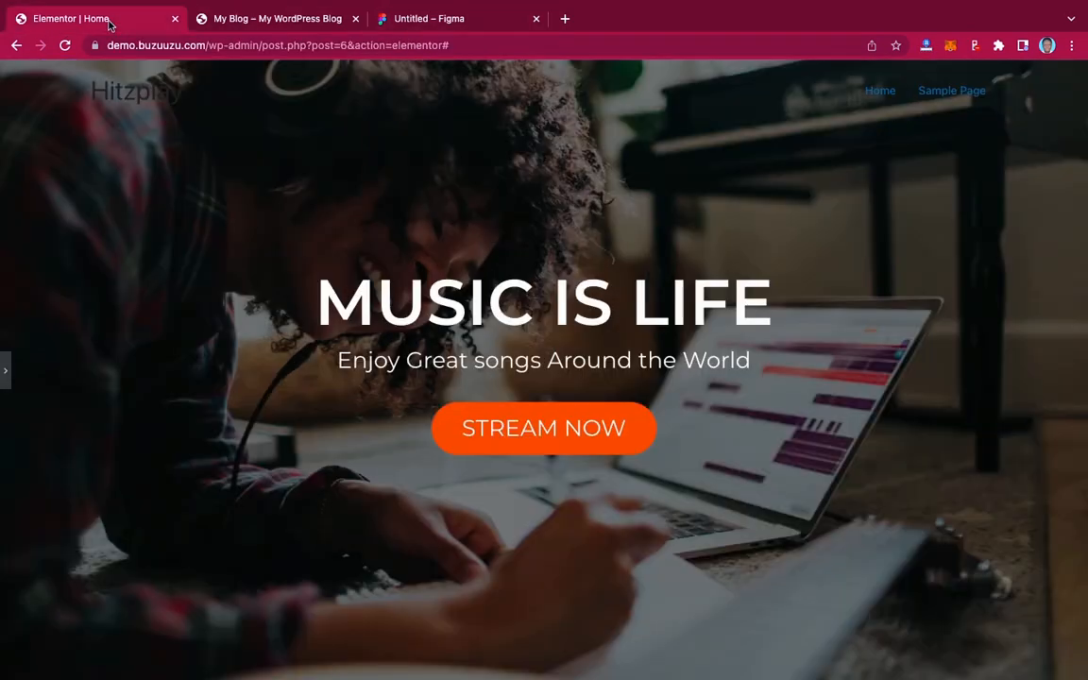
pyautogui.click(4, 368)
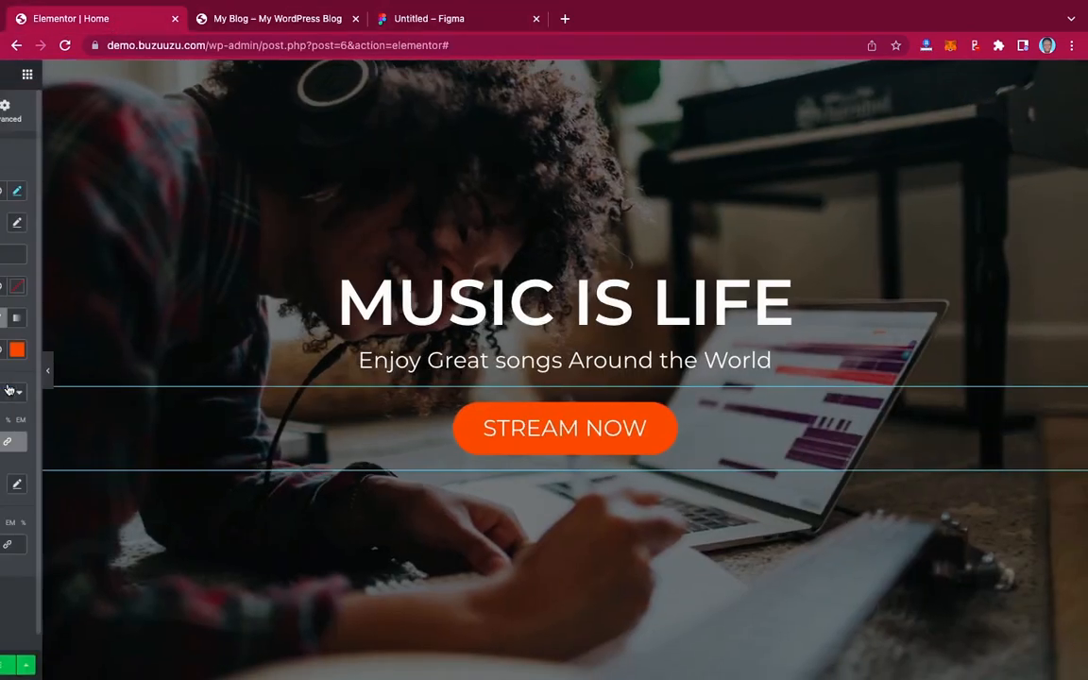
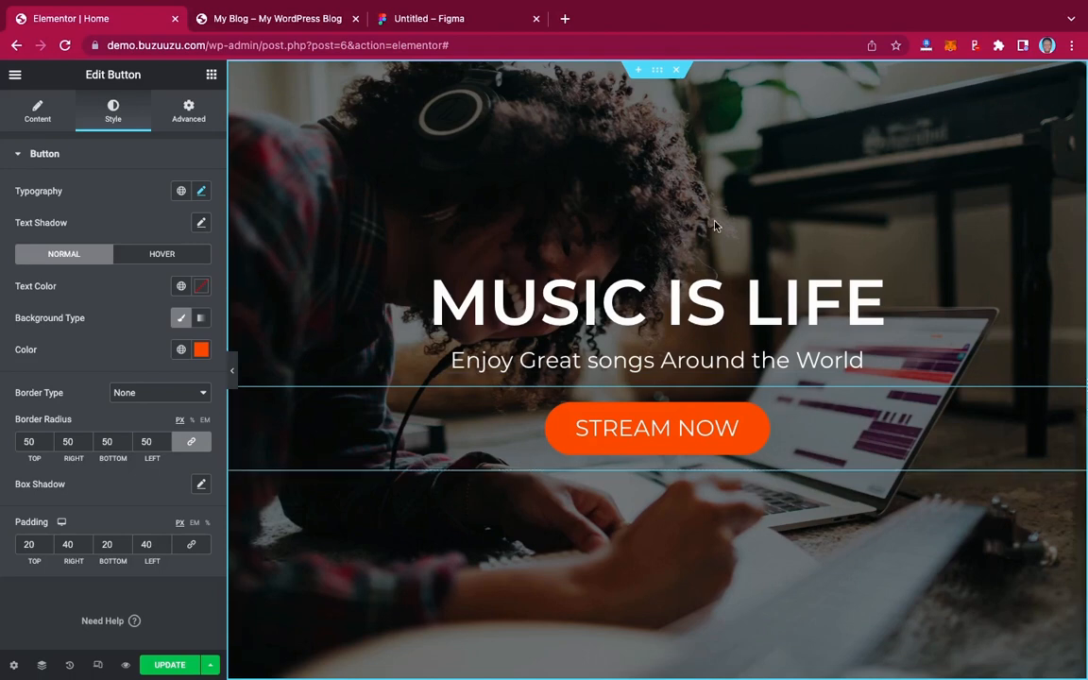
pyautogui.click(165, 664)
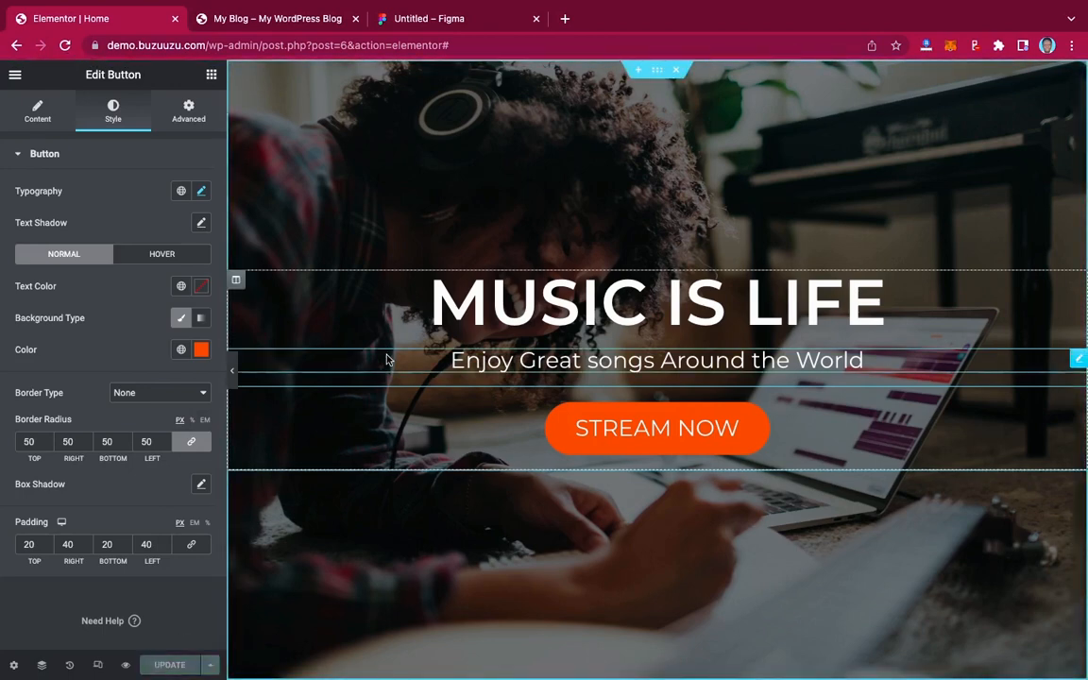
# Step: Exit the Elementor editor with WP Dashboard chosen as the exit destination, leaving the Home page for the WordPress dashboard
pyautogui.click(285, 21)
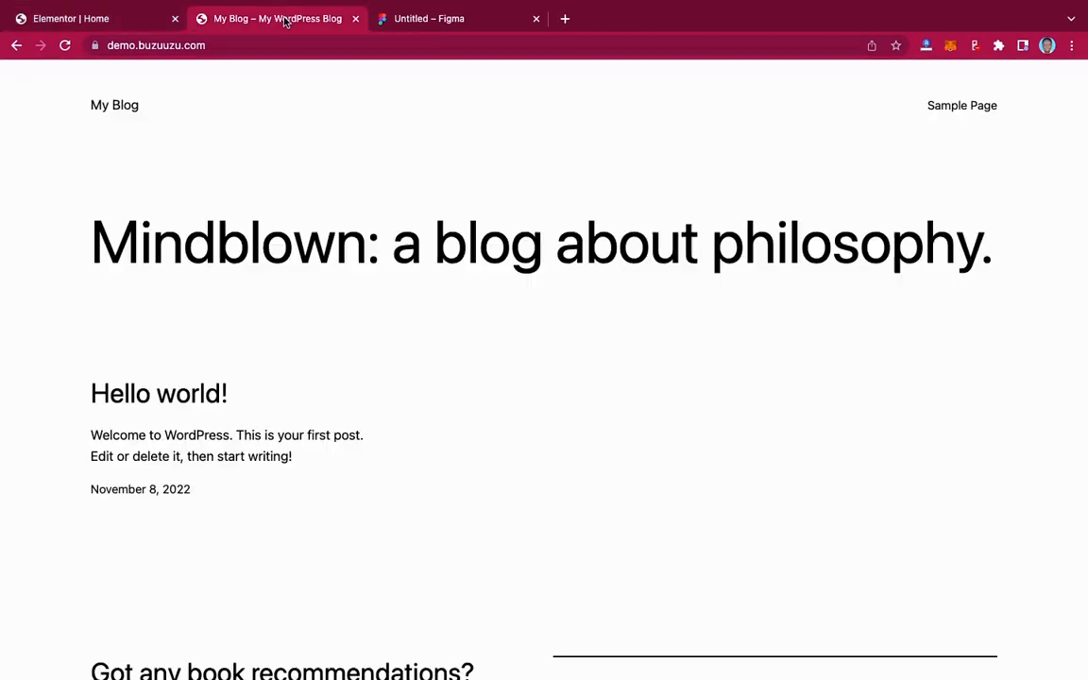
pyautogui.click(92, 22)
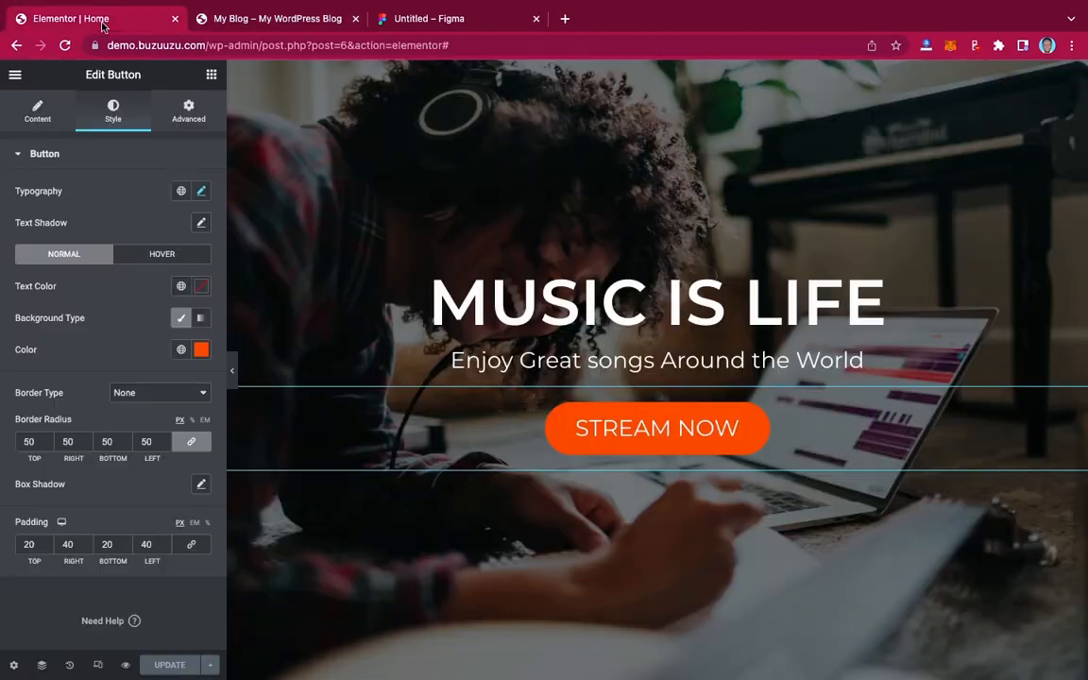
pyautogui.click(15, 79)
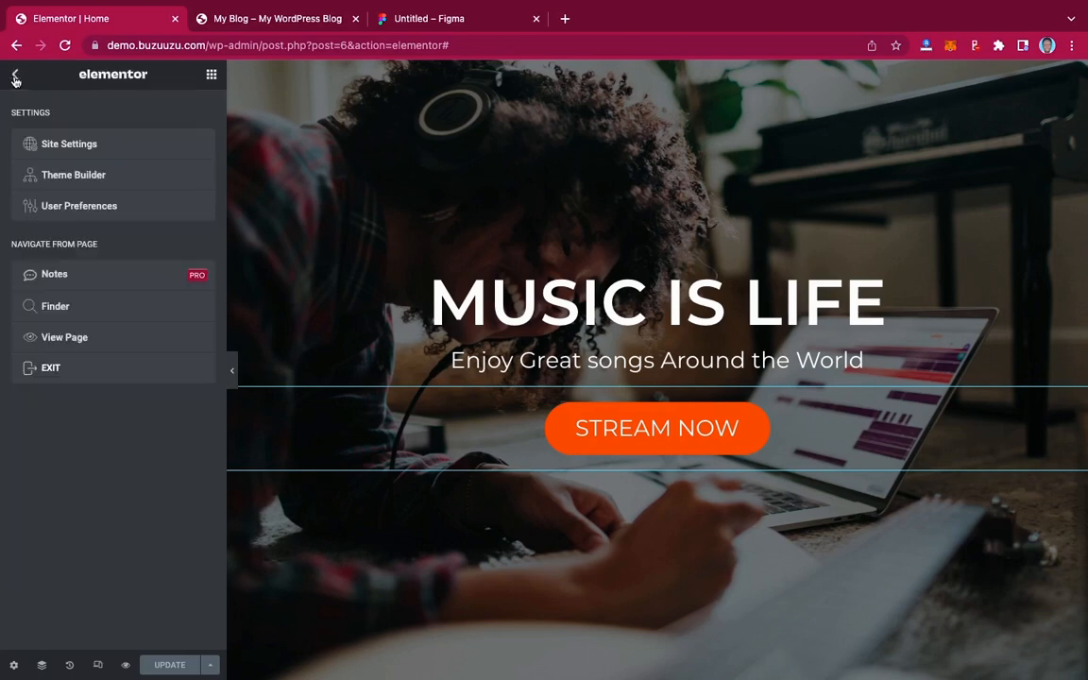
pyautogui.click(50, 367)
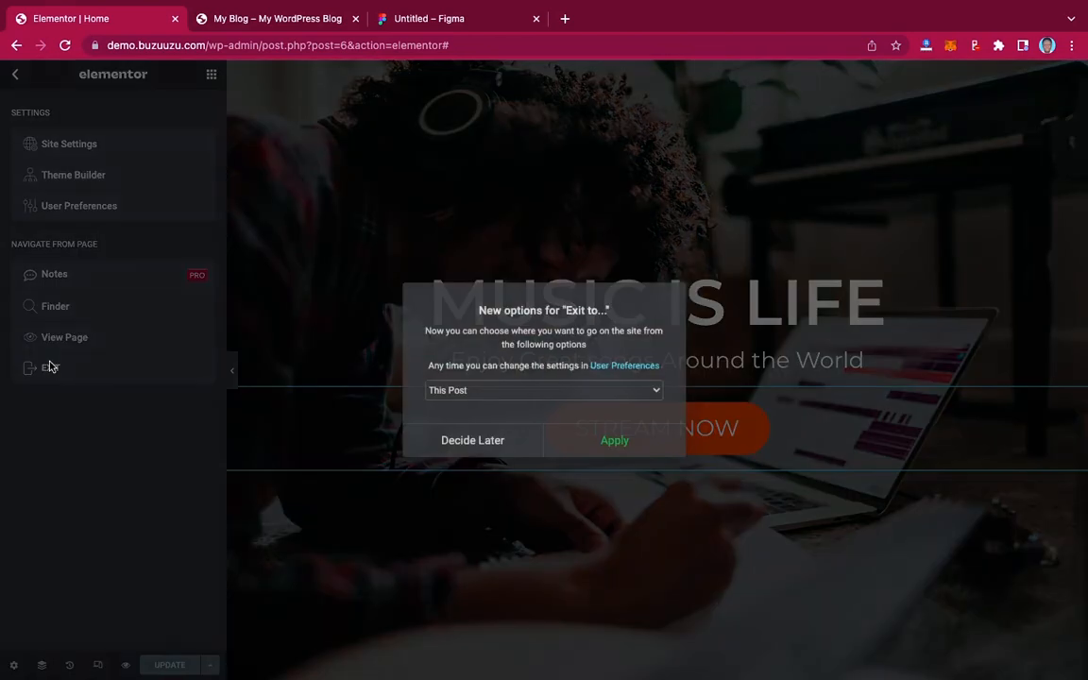
pyautogui.click(504, 394)
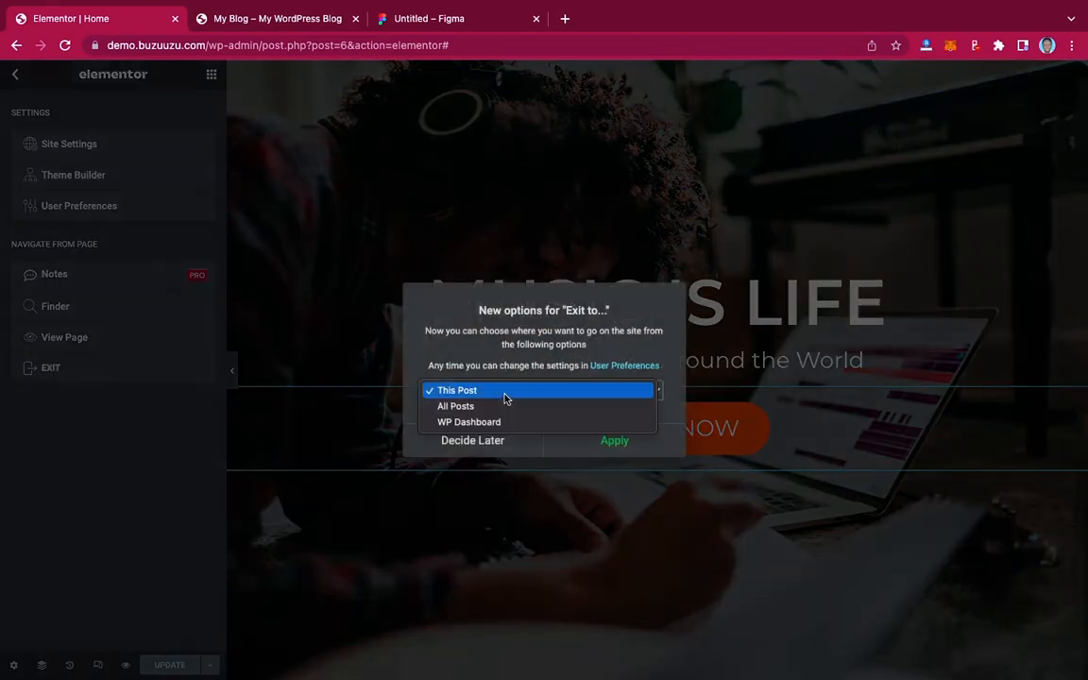
pyautogui.click(492, 424)
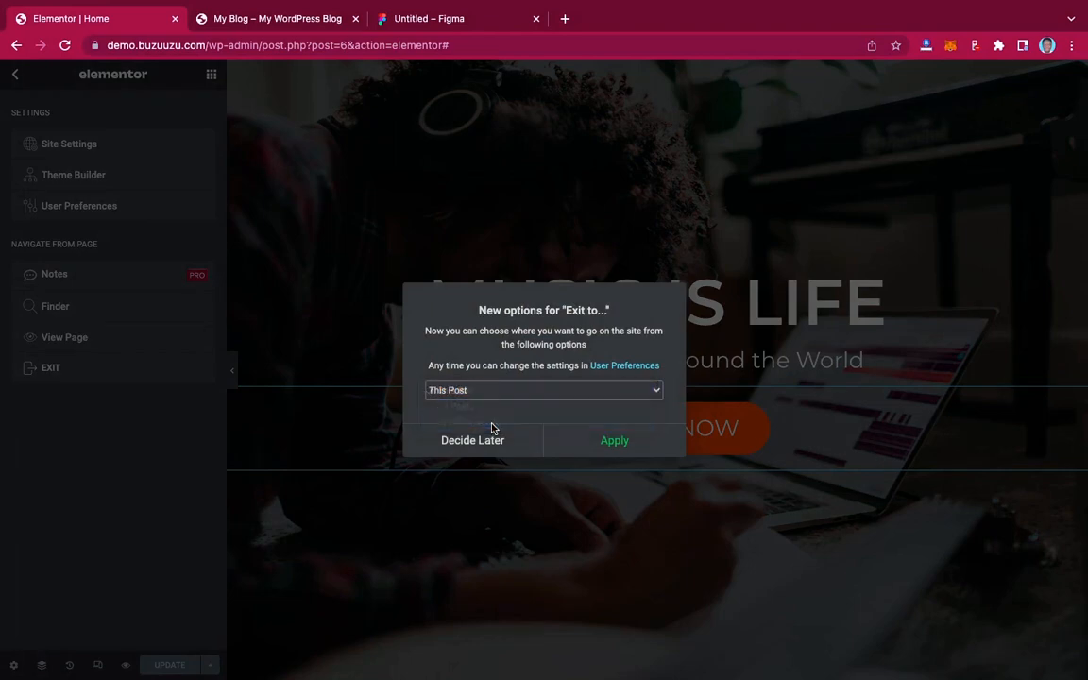
pyautogui.click(607, 440)
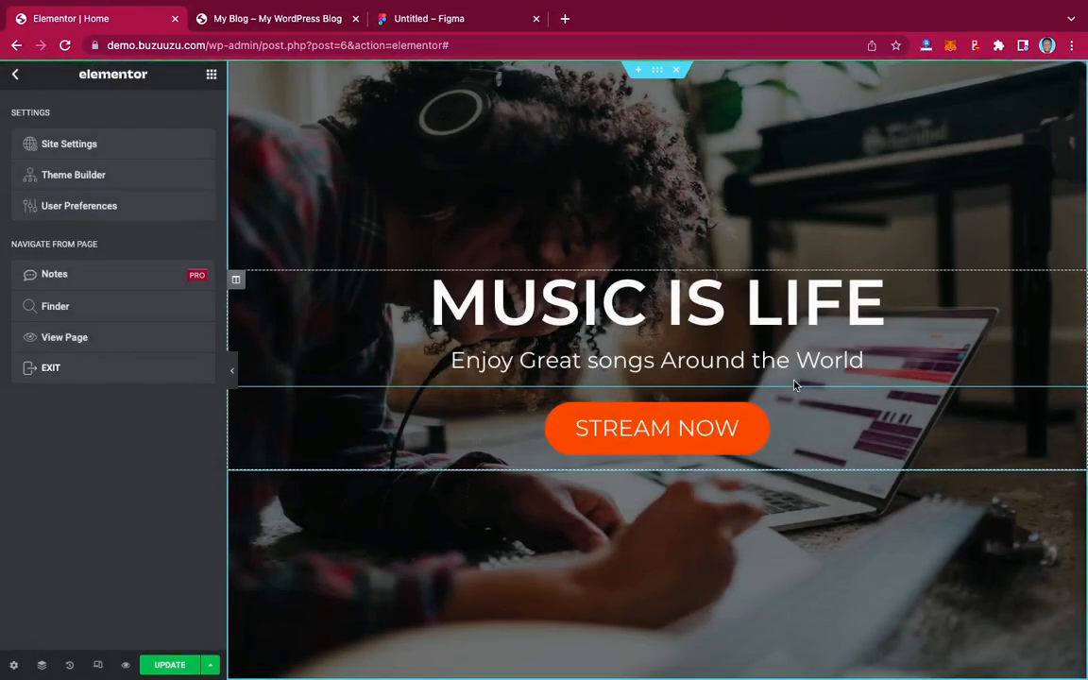
pyautogui.click(590, 264)
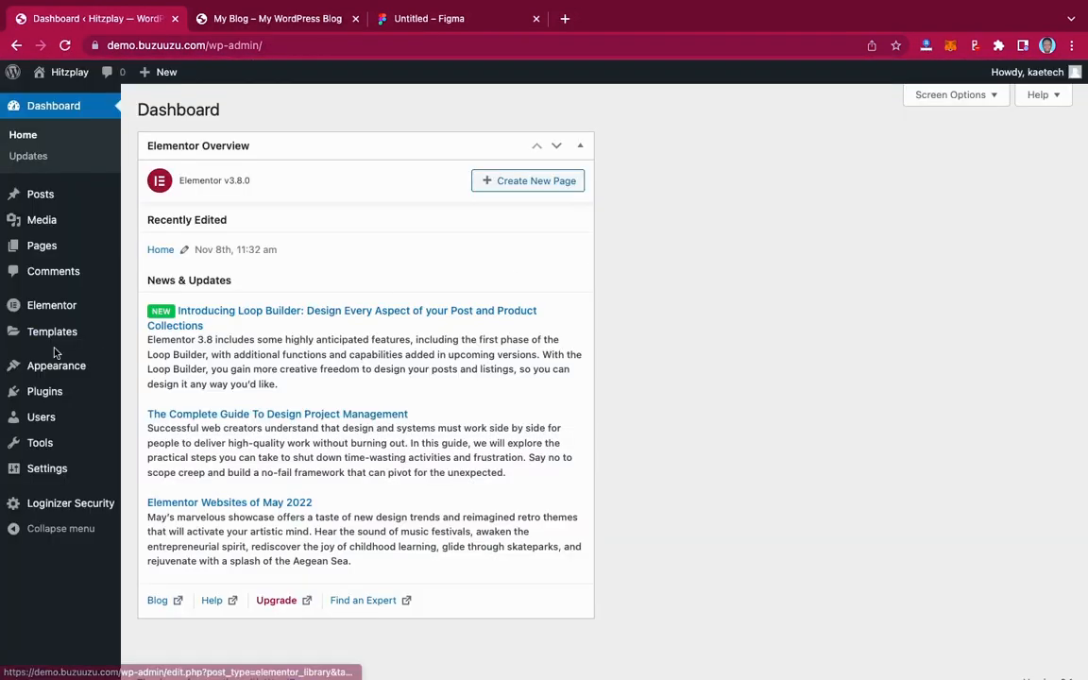
# Step: Open the WordPress page for creating and editing the site's navigation menus
pyautogui.moveTo(69, 413)
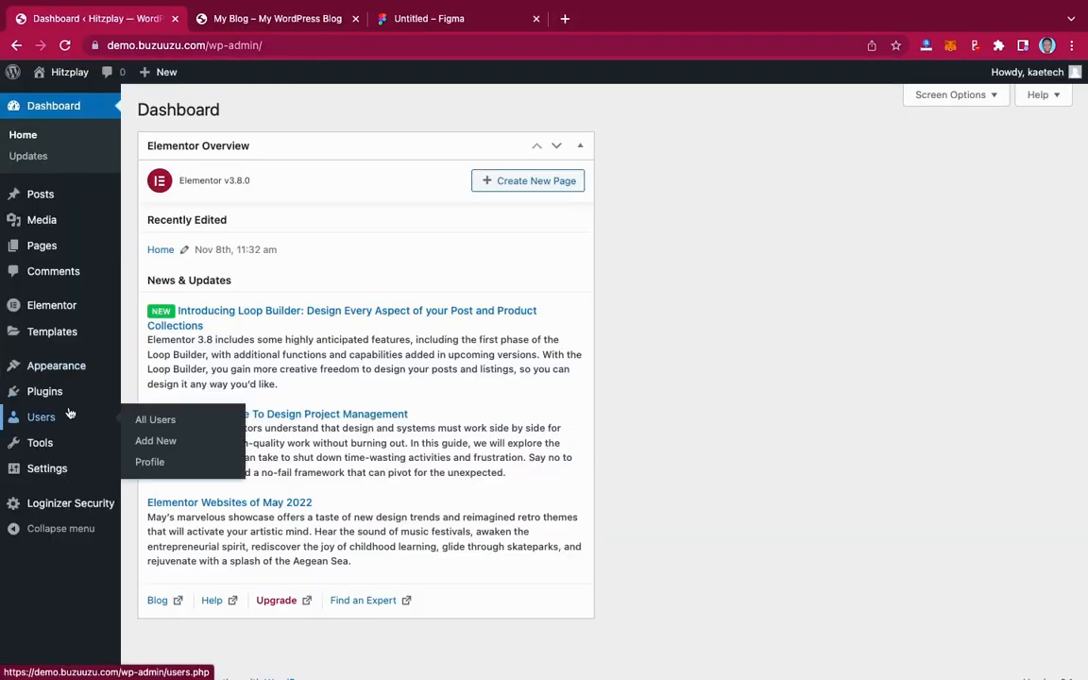
pyautogui.moveTo(62, 375)
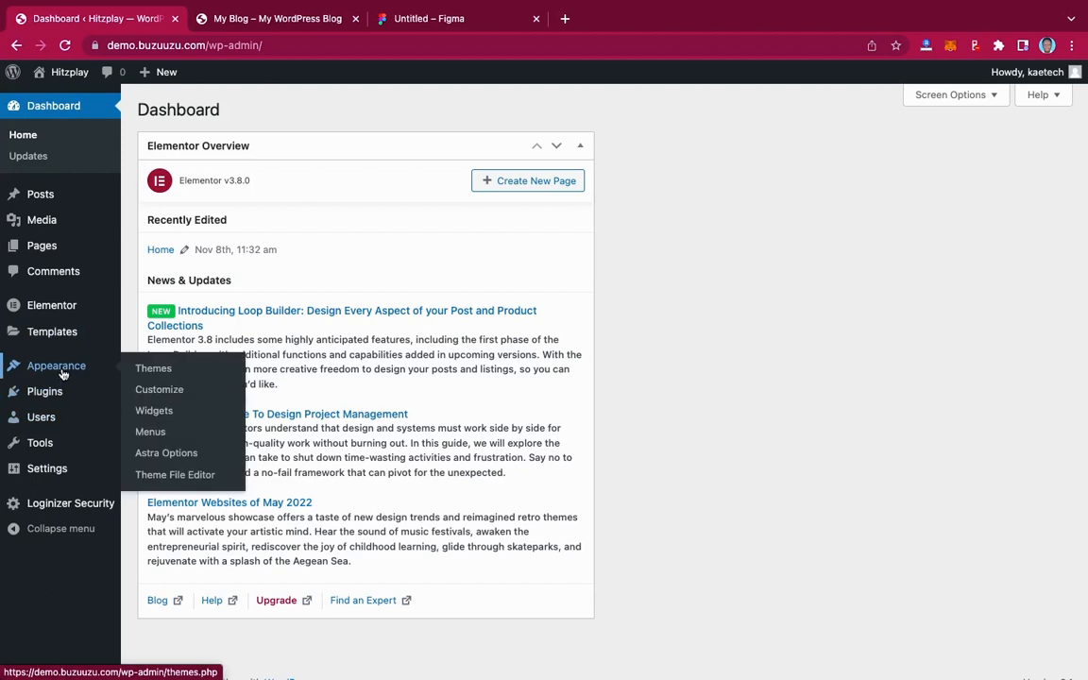
pyautogui.click(149, 434)
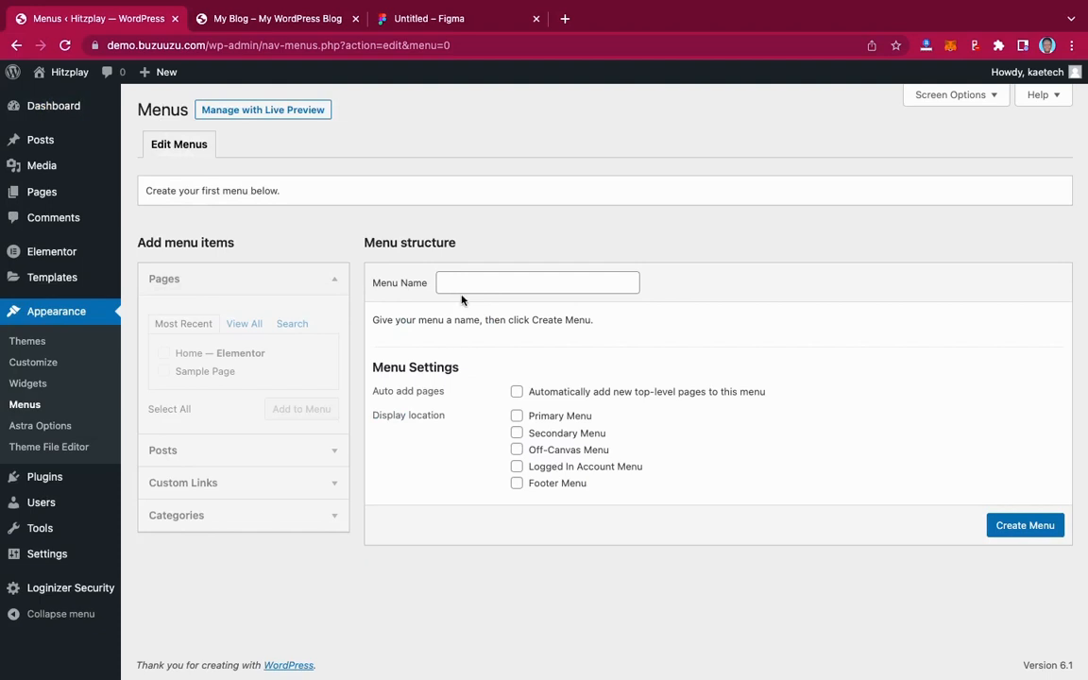
# Step: Create a menu named "Main Menu" assigned to the Primary Menu location and add the Home page to it
pyautogui.click(468, 283)
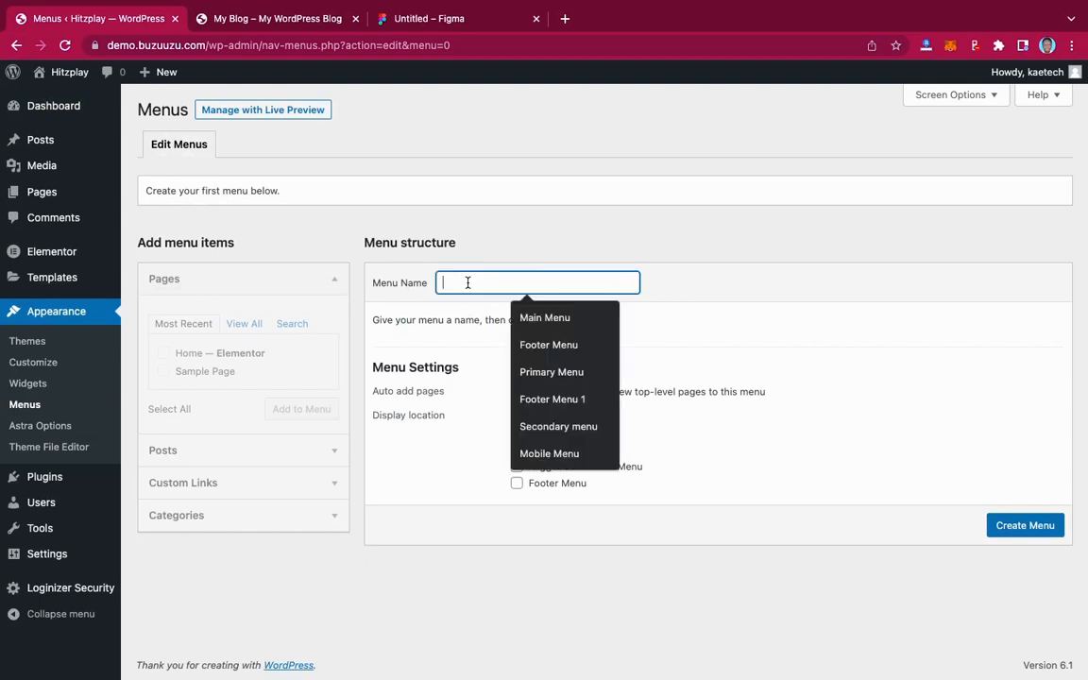
pyautogui.click(556, 321)
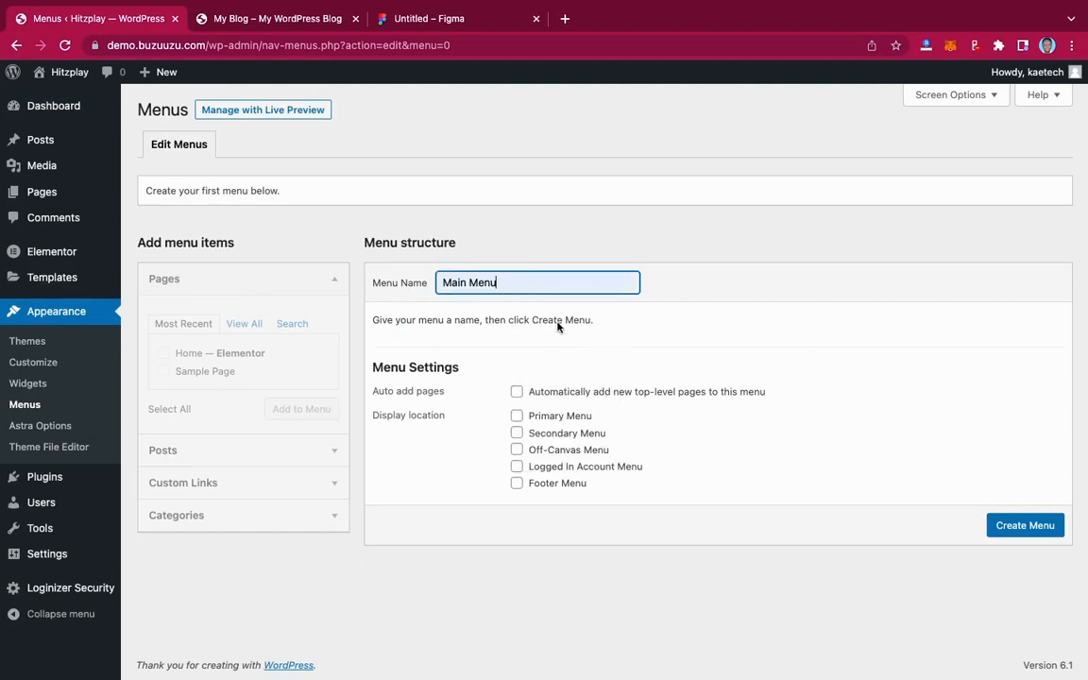
pyautogui.click(516, 417)
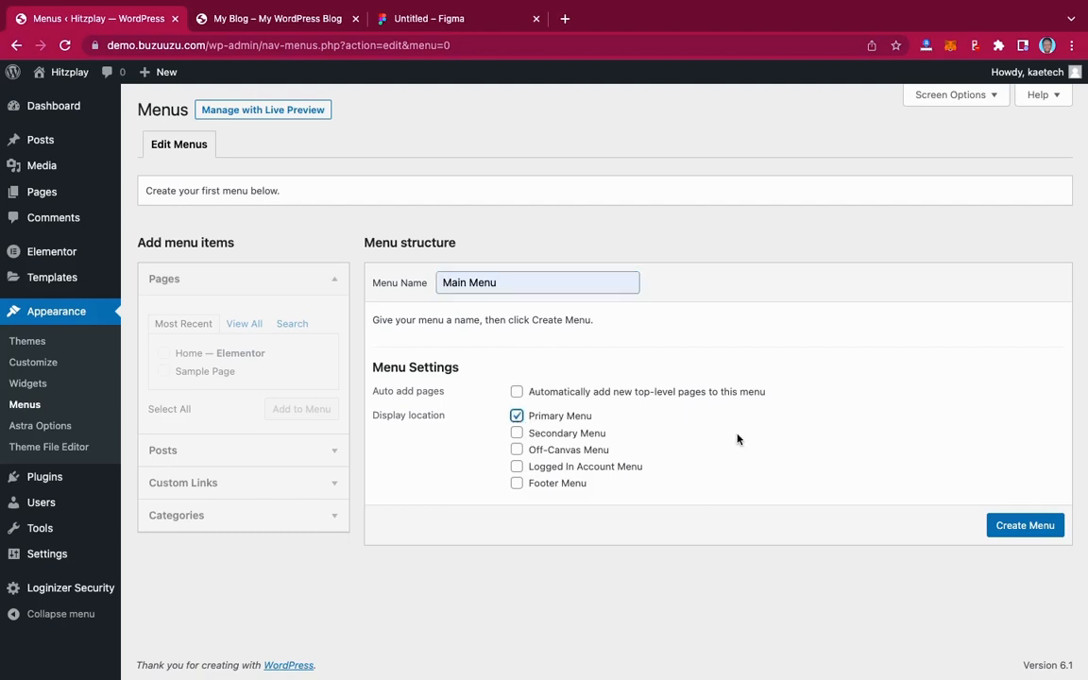
pyautogui.click(1018, 526)
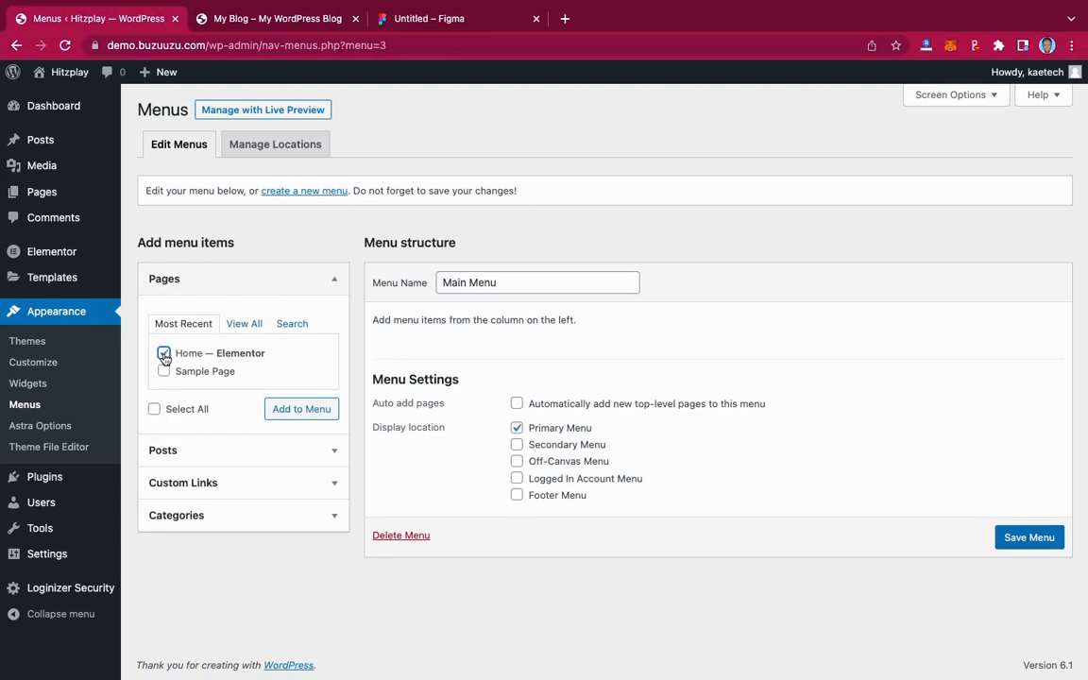
pyautogui.click(289, 409)
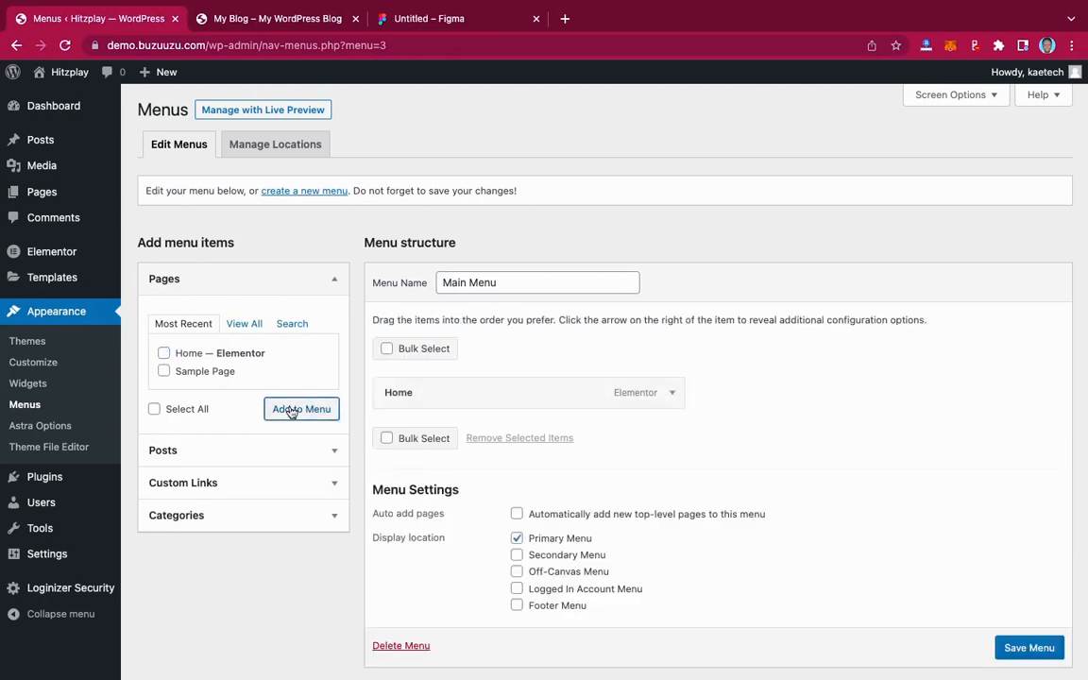
# Step: Check the navigation items in the Figma design, and add an "About" custom link with URL # to the WordPress menu
pyautogui.click(416, 25)
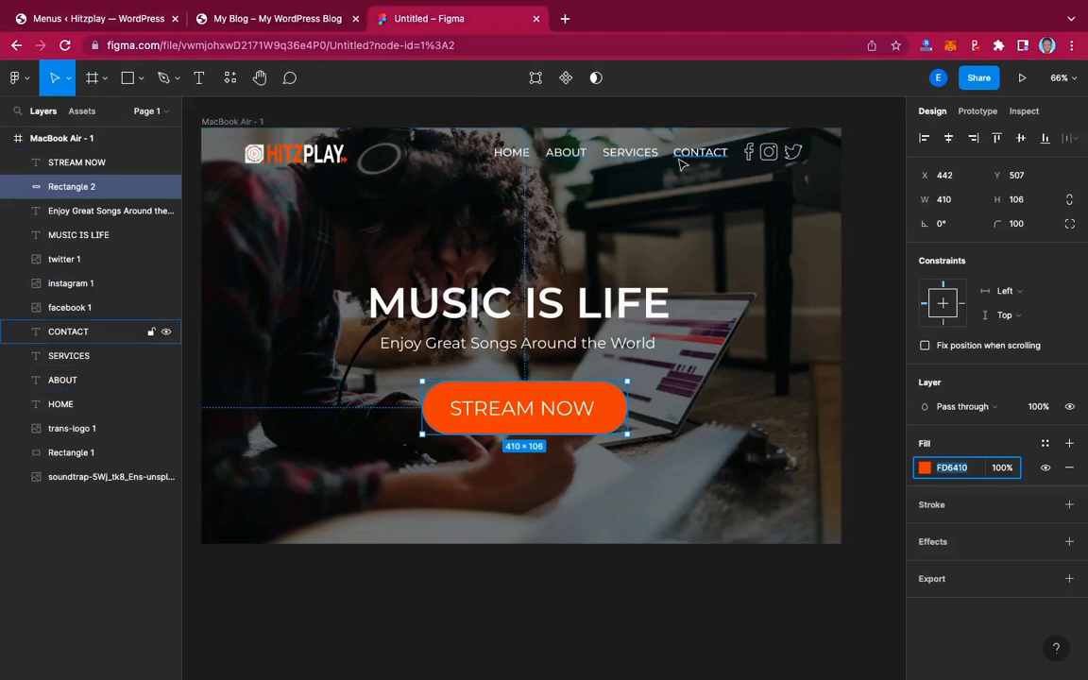
pyautogui.click(107, 19)
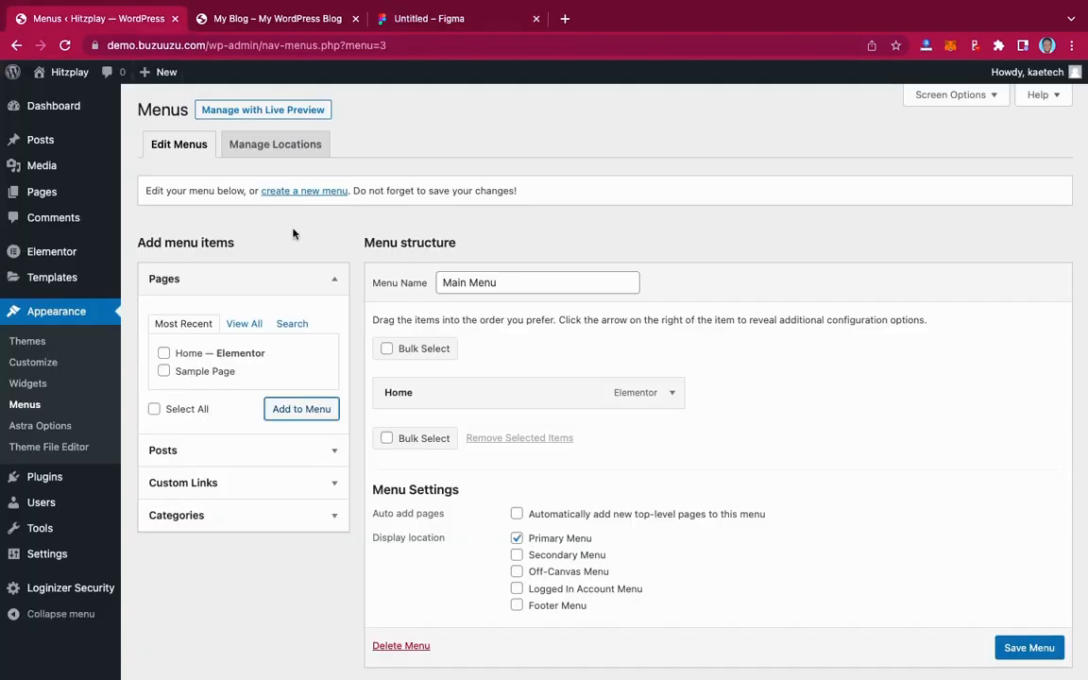
pyautogui.click(246, 494)
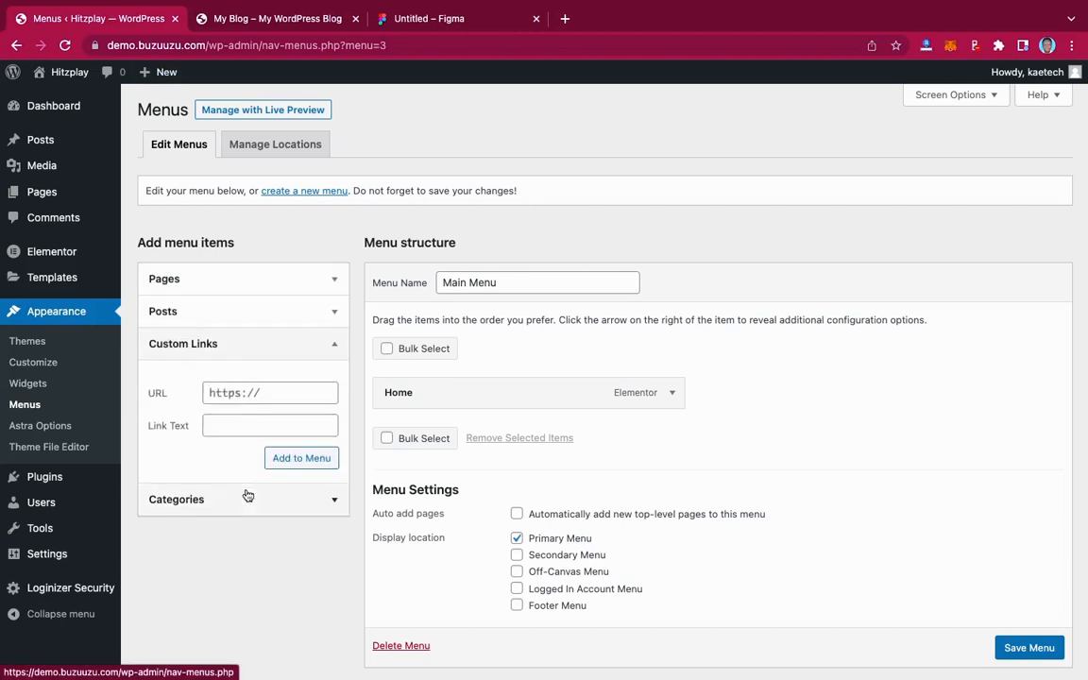
pyautogui.click(227, 398)
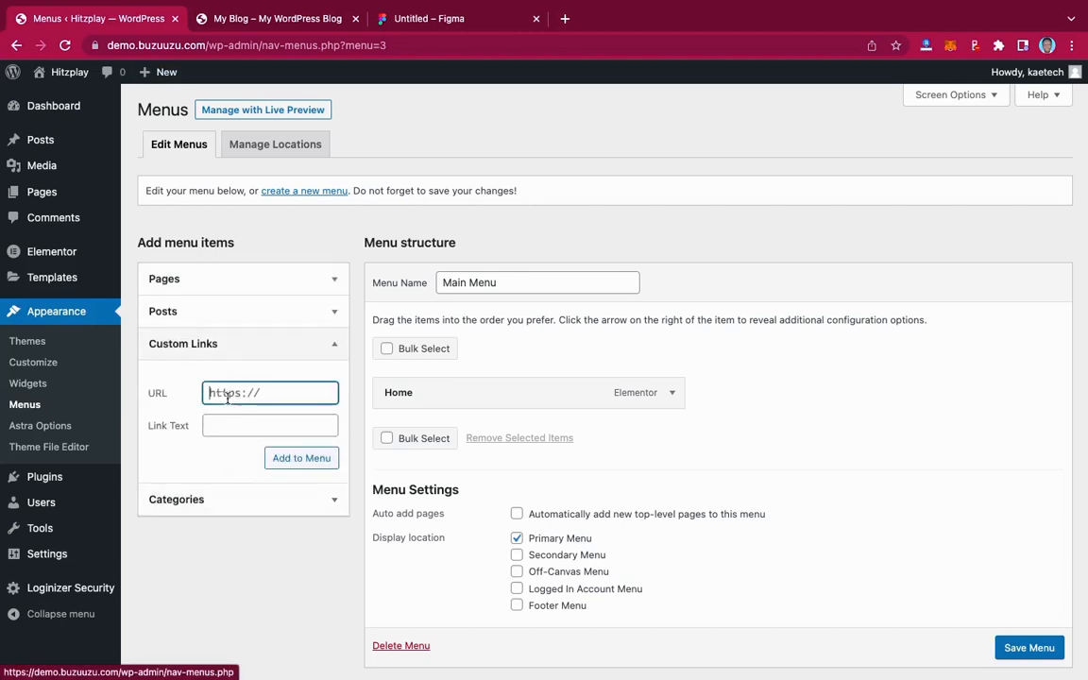
pyautogui.write('#')
pyautogui.click(227, 427)
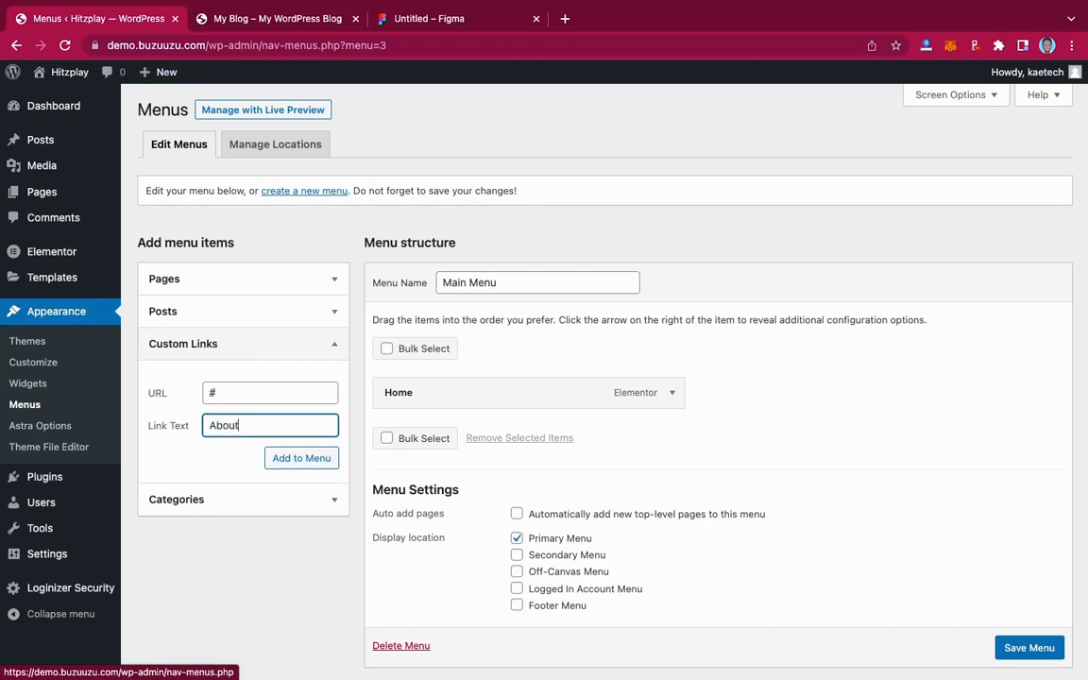
pyautogui.click(302, 460)
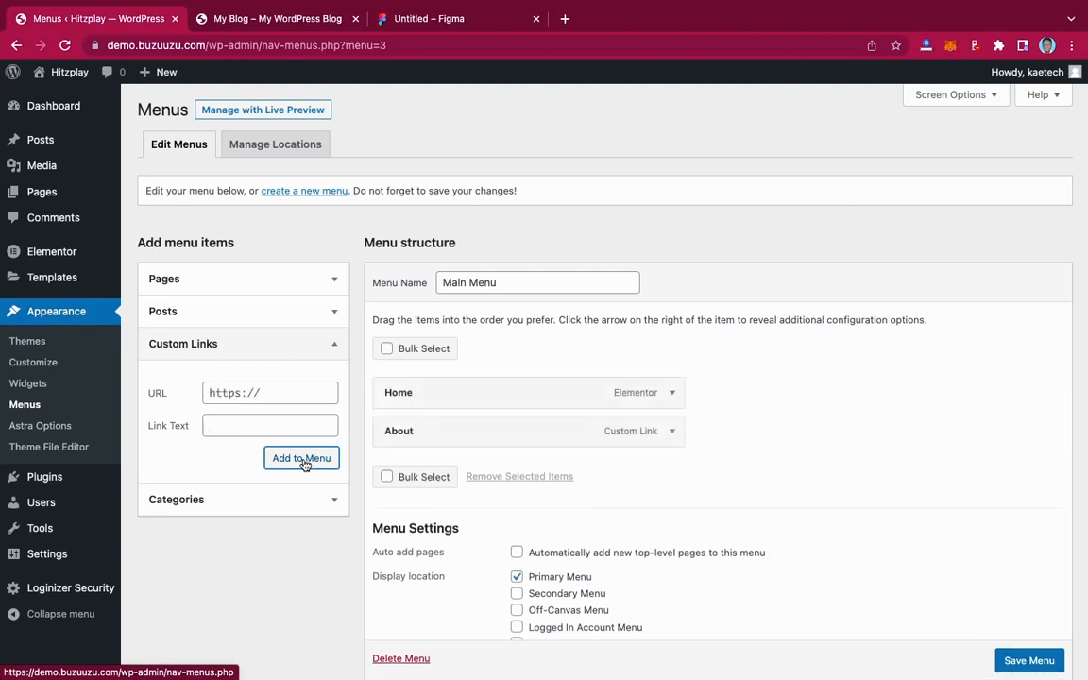
# Step: Add a custom link with the text "Services" and URL # to the main menu
pyautogui.click(242, 425)
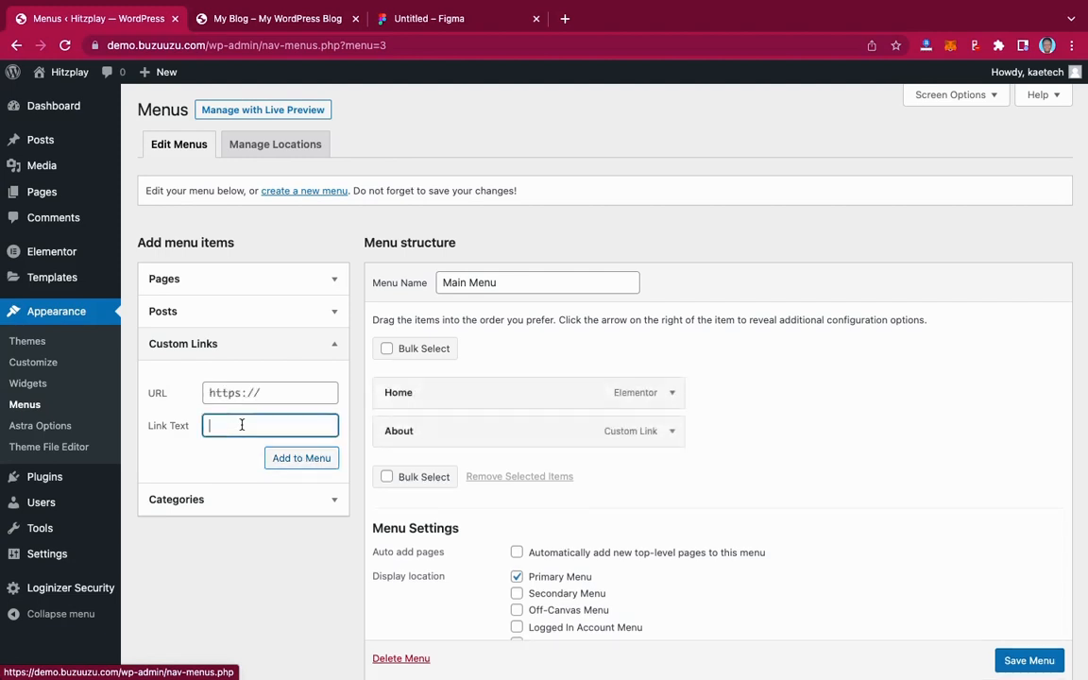
pyautogui.write('Services')
pyautogui.click(244, 397)
pyautogui.write('#')
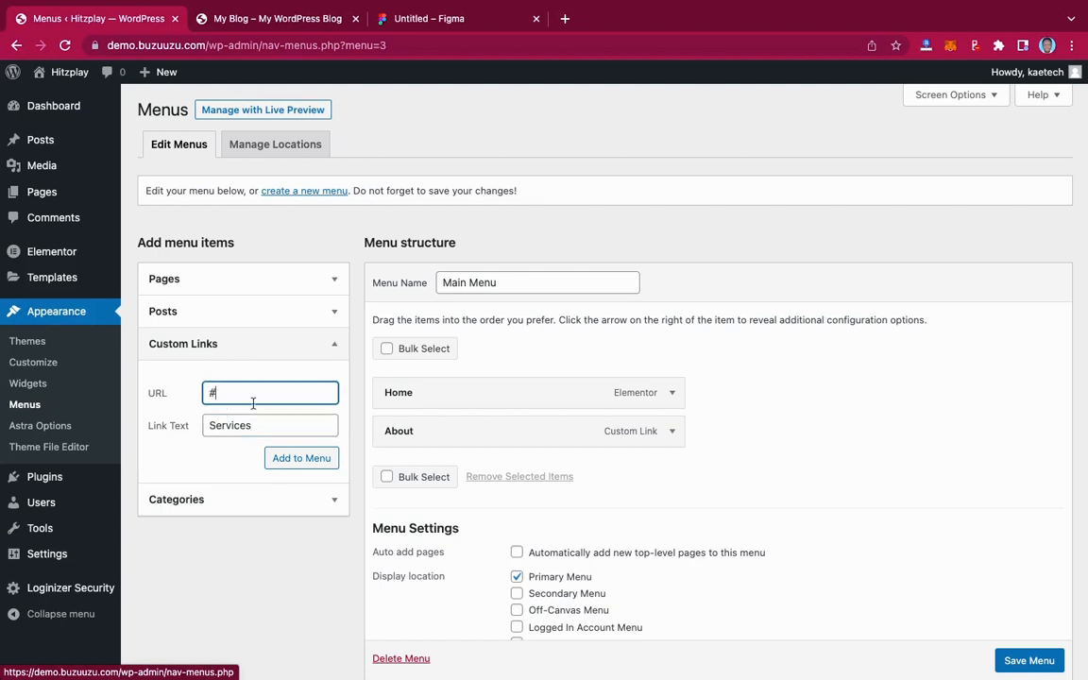
pyautogui.click(305, 458)
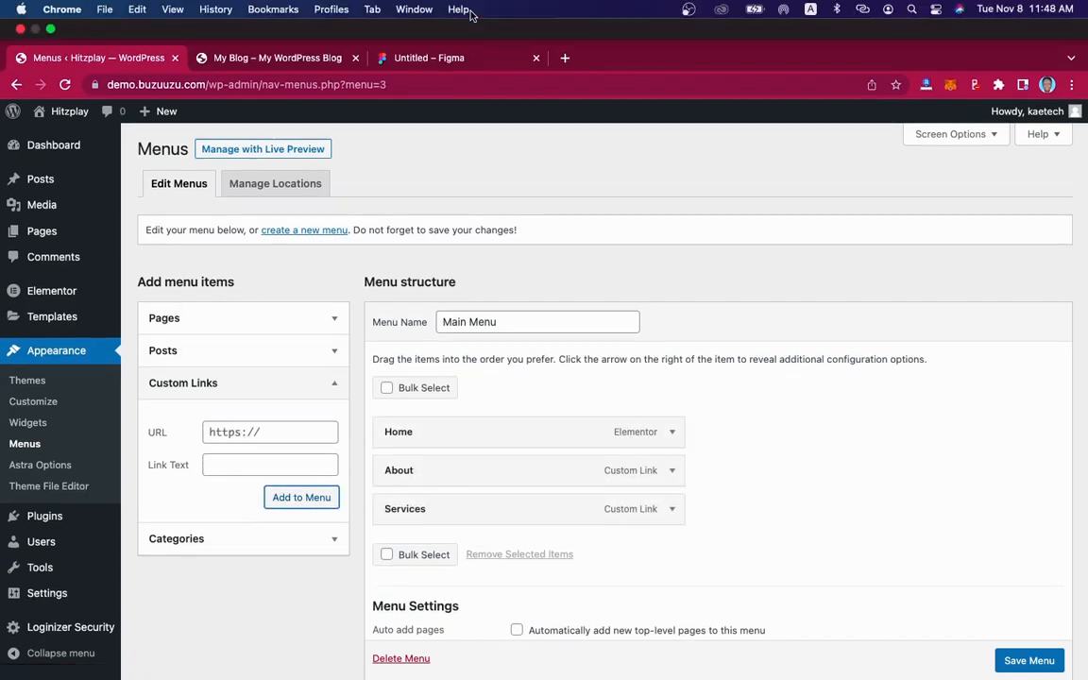
# Step: Recheck the Figma navigation, add a "Contact" custom link with URL # in WordPress, and save the main menu
pyautogui.click(451, 58)
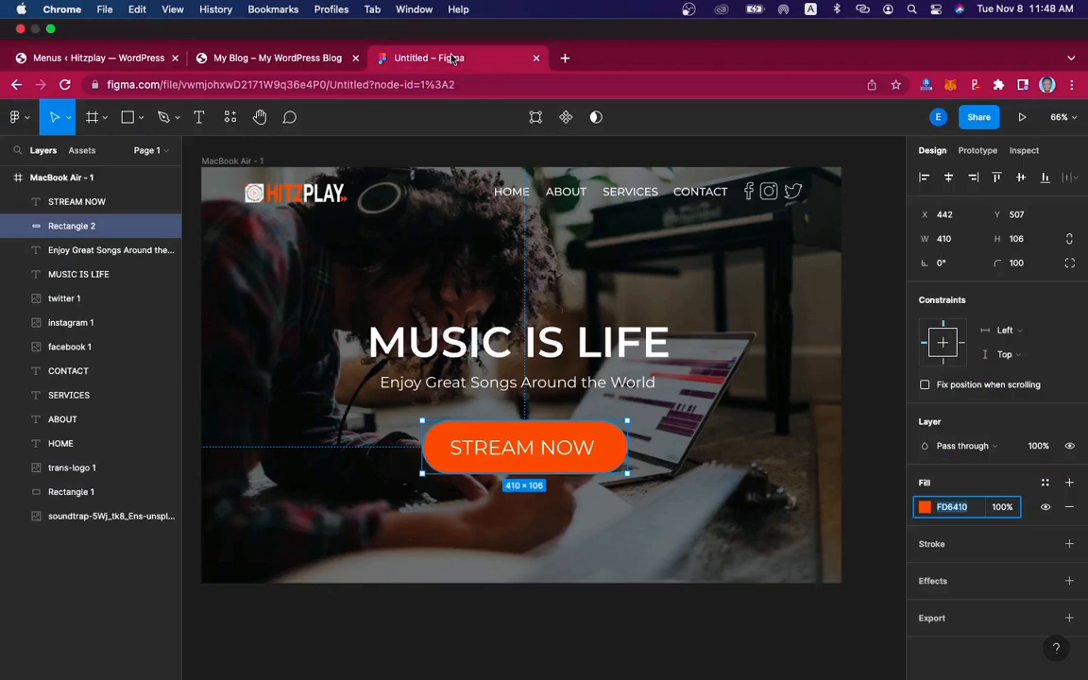
pyautogui.click(126, 59)
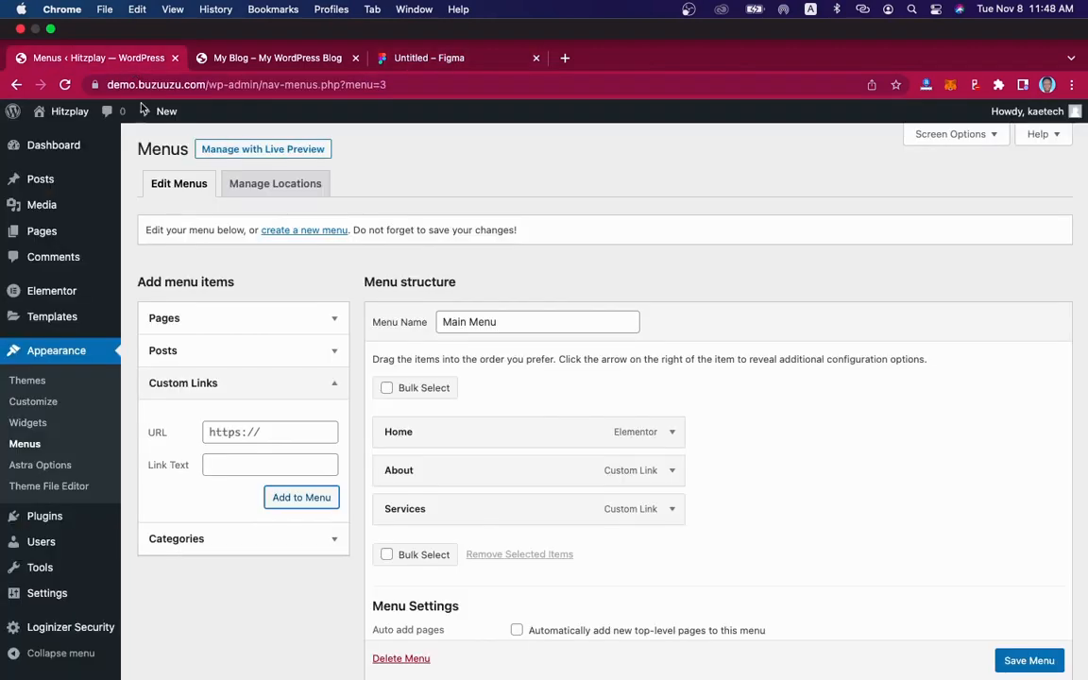
pyautogui.click(228, 397)
pyautogui.write('#')
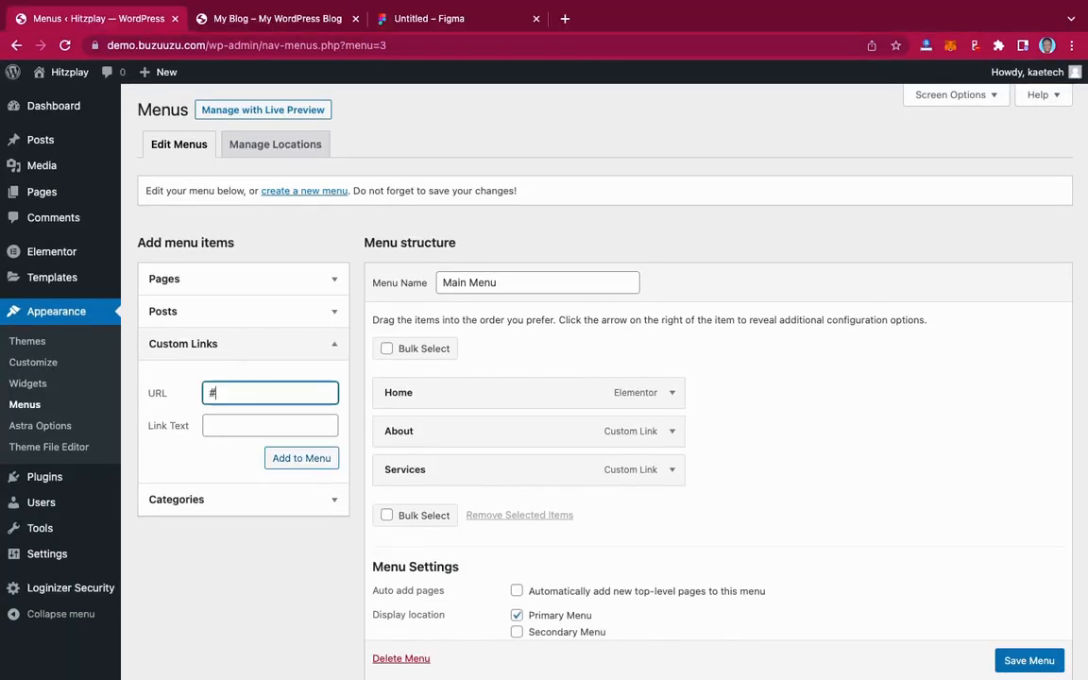
pyautogui.click(231, 423)
pyautogui.write('Contact')
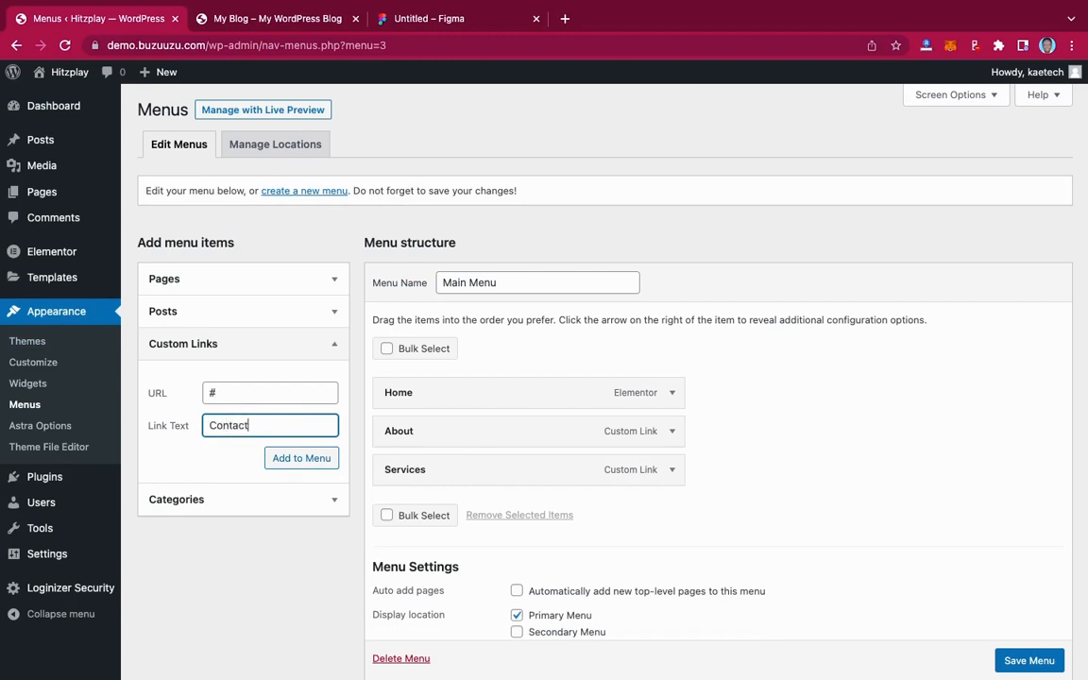
pyautogui.click(290, 459)
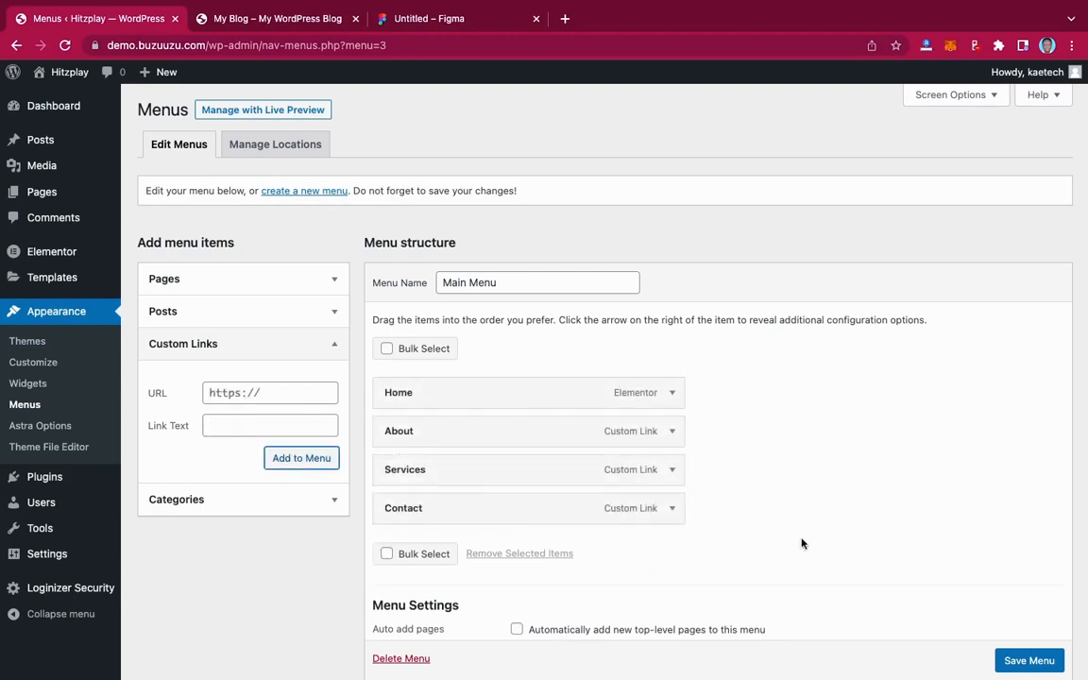
pyautogui.scroll(-5, 801, 543)
pyautogui.click(1037, 627)
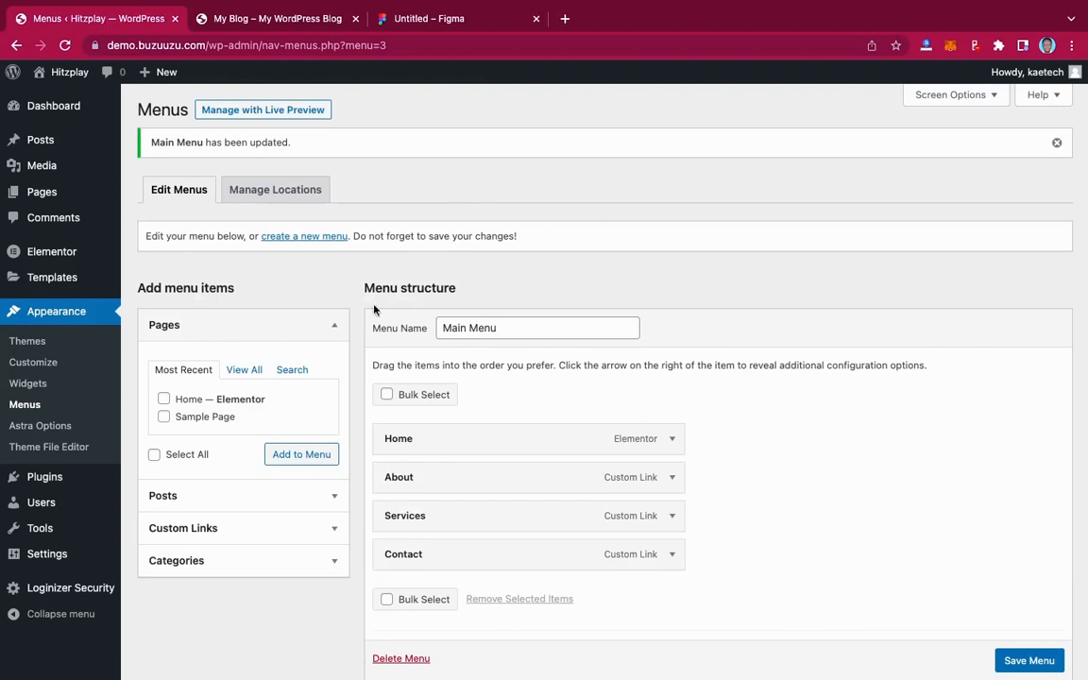
# Step: In the theme customizer's Header Builder, set trans-logo.png from the media library as the site logo without cropping it
pyautogui.click(42, 368)
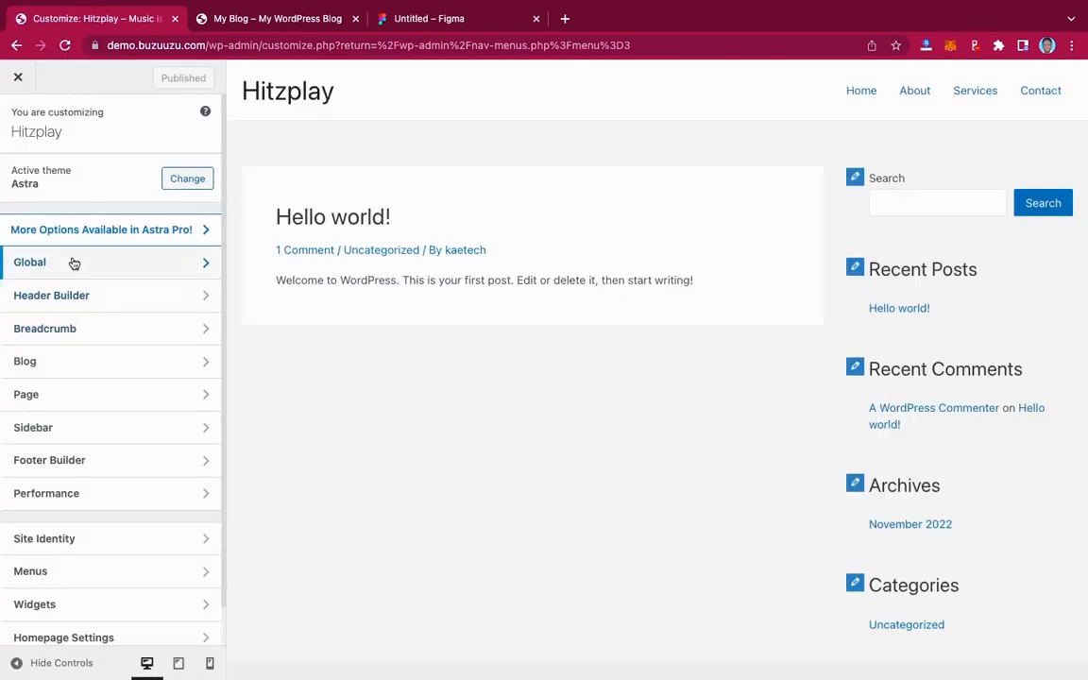
pyautogui.click(97, 301)
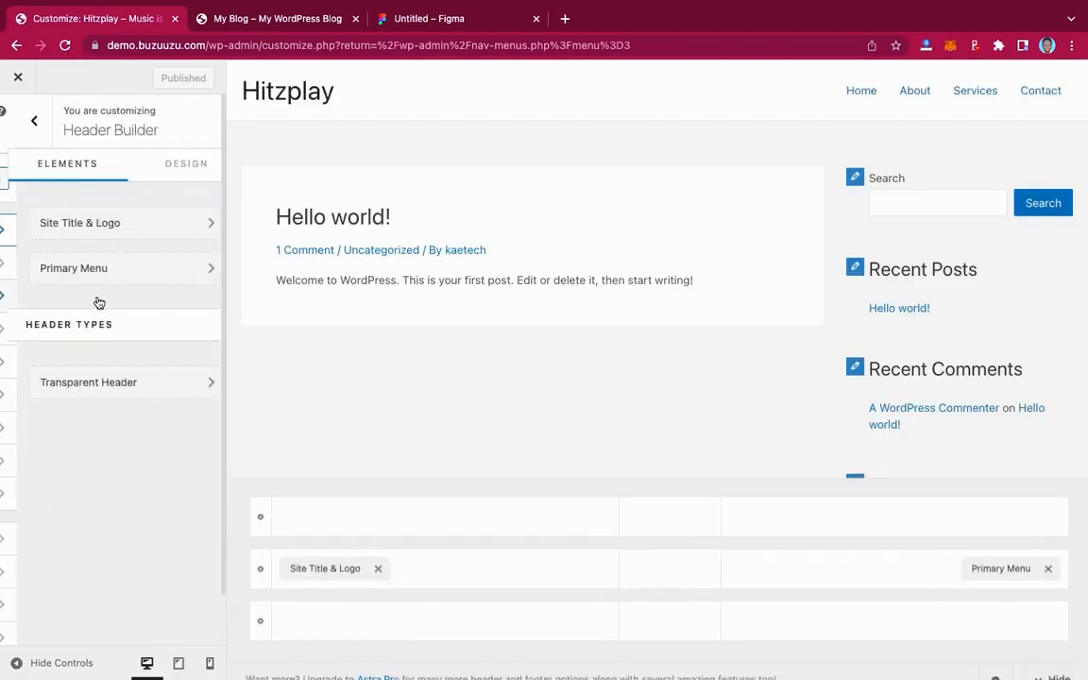
pyautogui.click(349, 554)
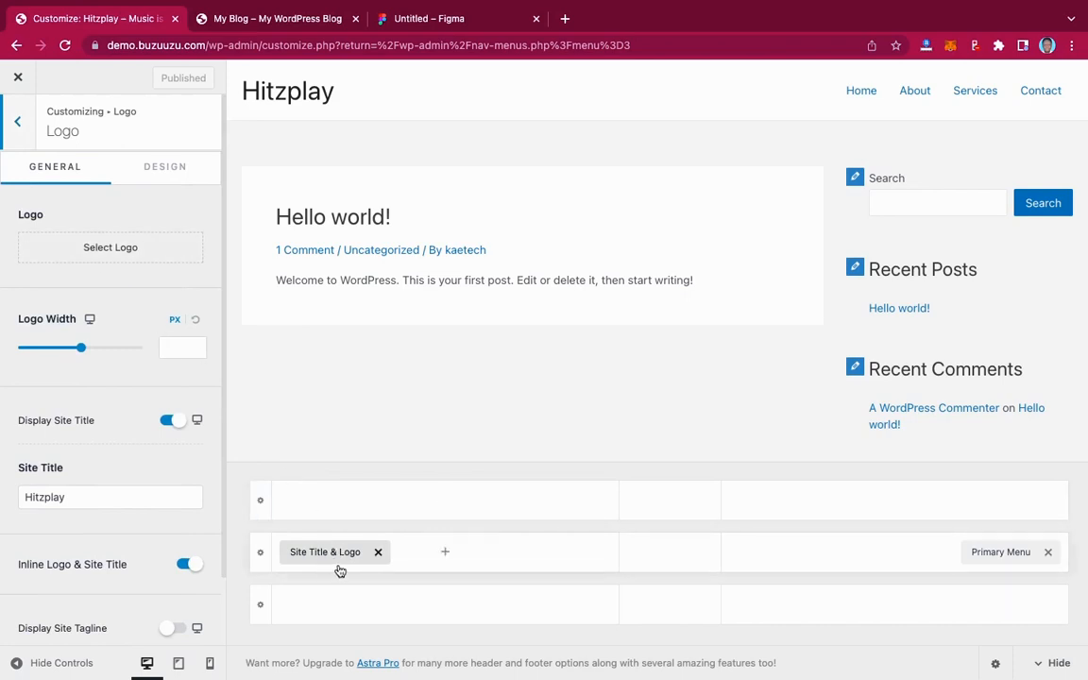
pyautogui.click(102, 248)
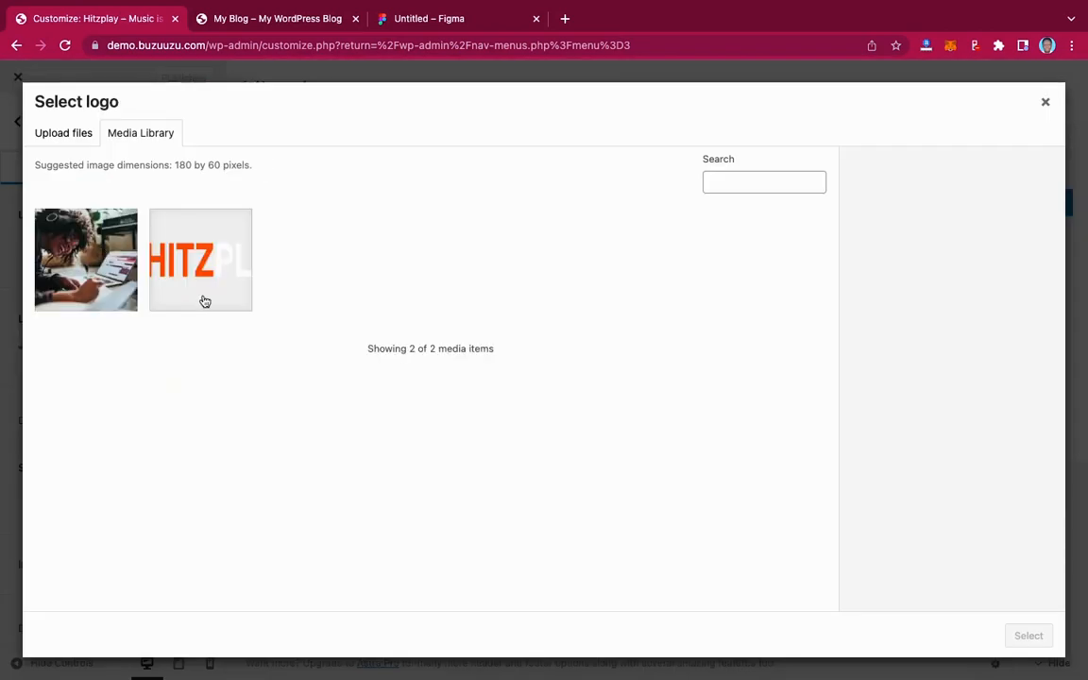
pyautogui.click(186, 245)
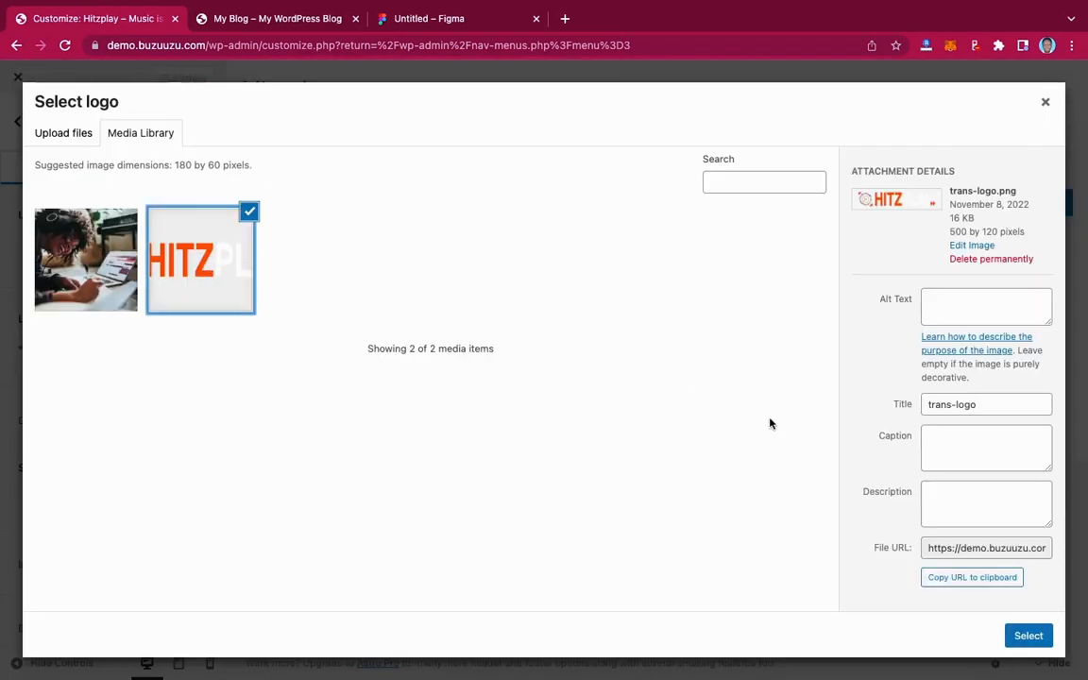
pyautogui.click(1016, 636)
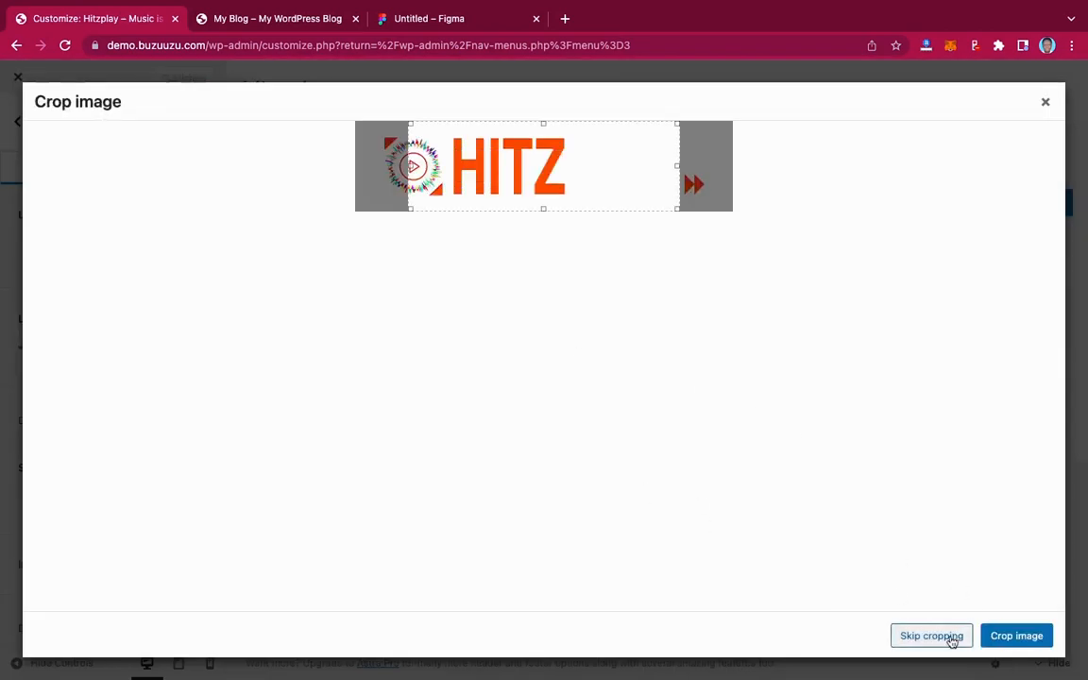
pyautogui.click(949, 635)
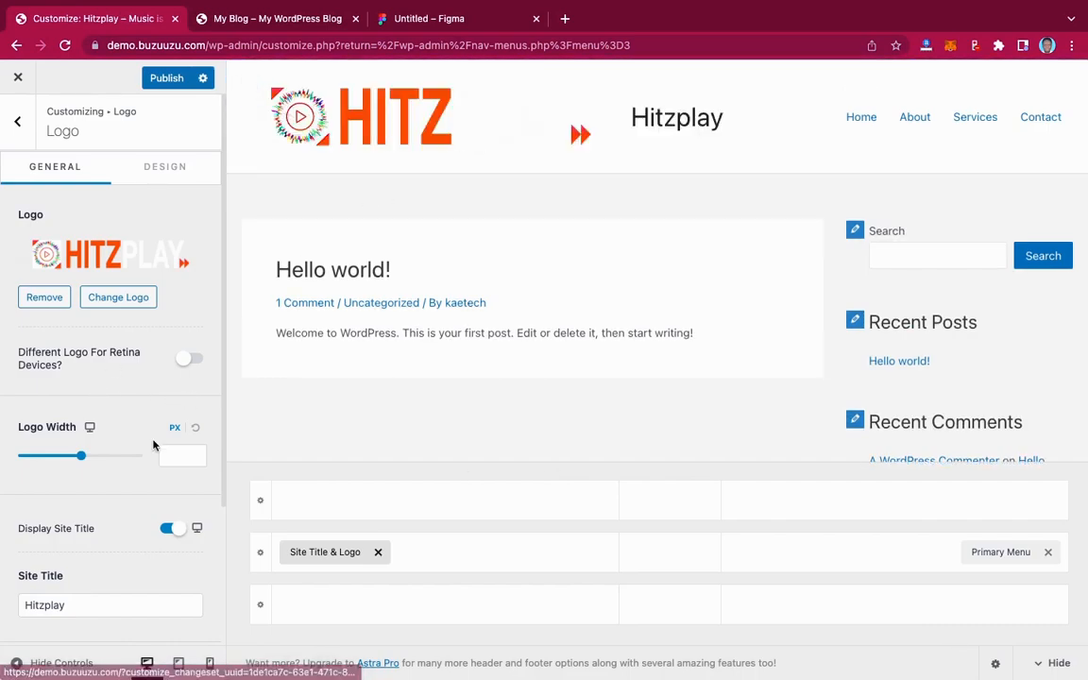
# Step: Turn off the display of the site title beside the header logo
pyautogui.scroll(-1, 116, 431)
pyautogui.scroll(-1, 115, 430)
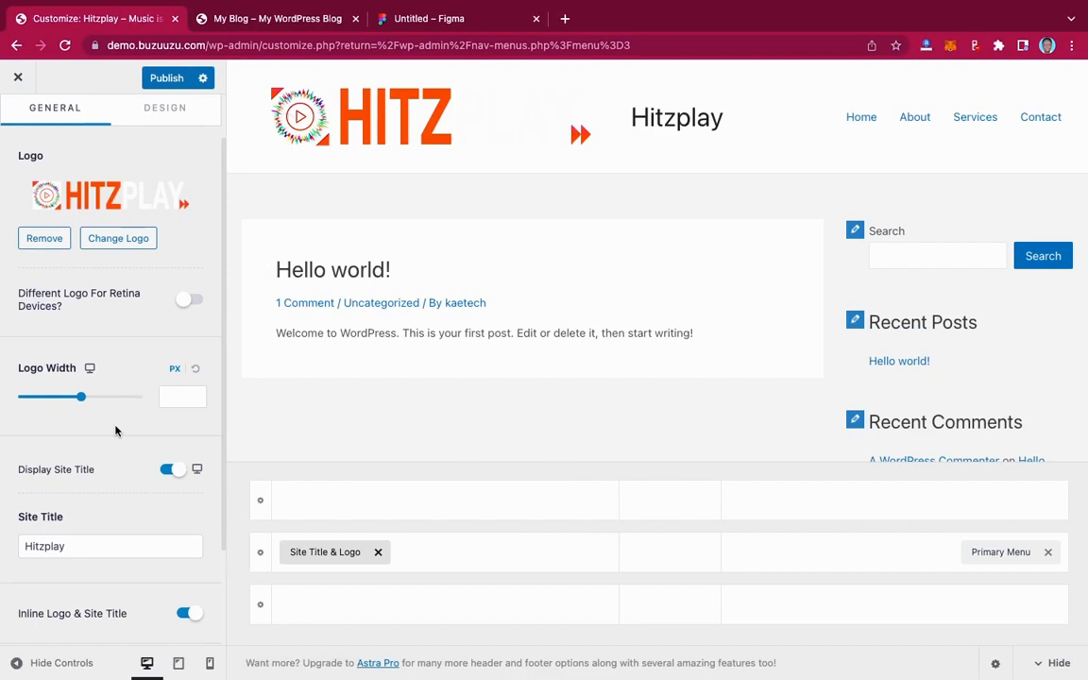
pyautogui.scroll(-3, 115, 430)
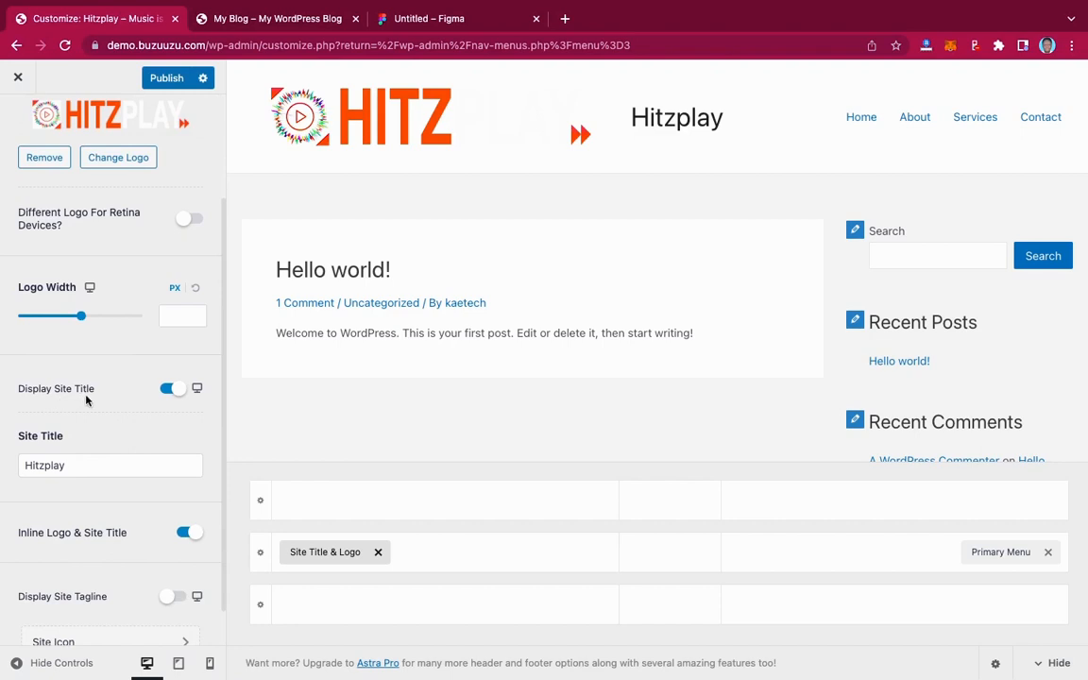
pyautogui.click(167, 396)
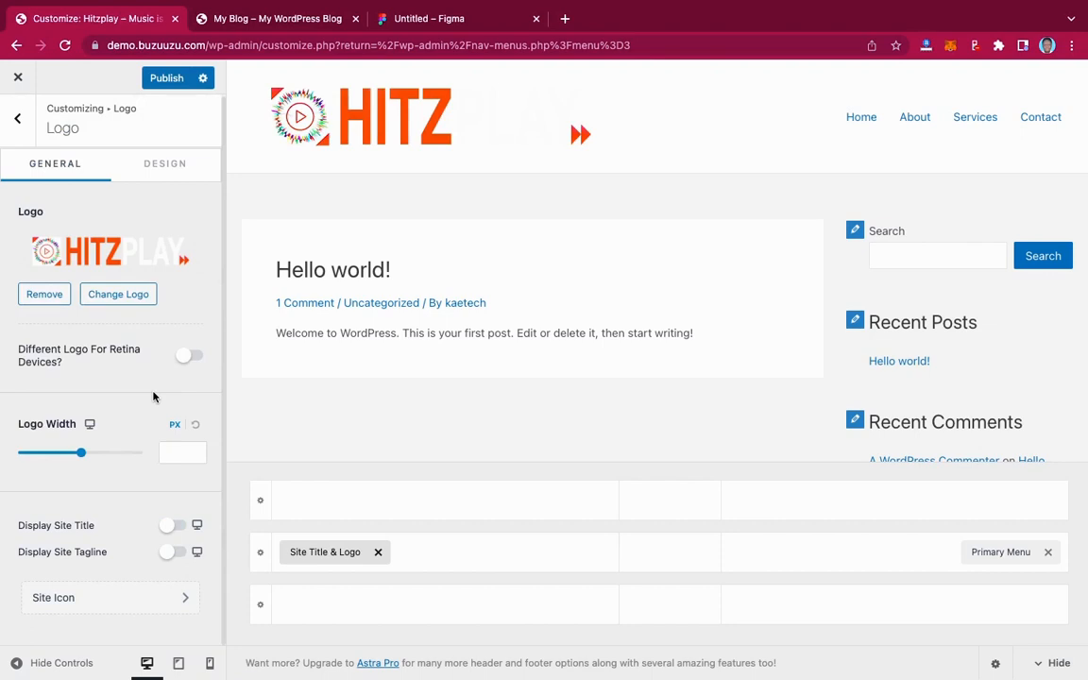
# Step: Set the header logo's width to 220 px and publish the customizer changes
pyautogui.moveTo(82, 456); pyautogui.dragTo(61, 456)
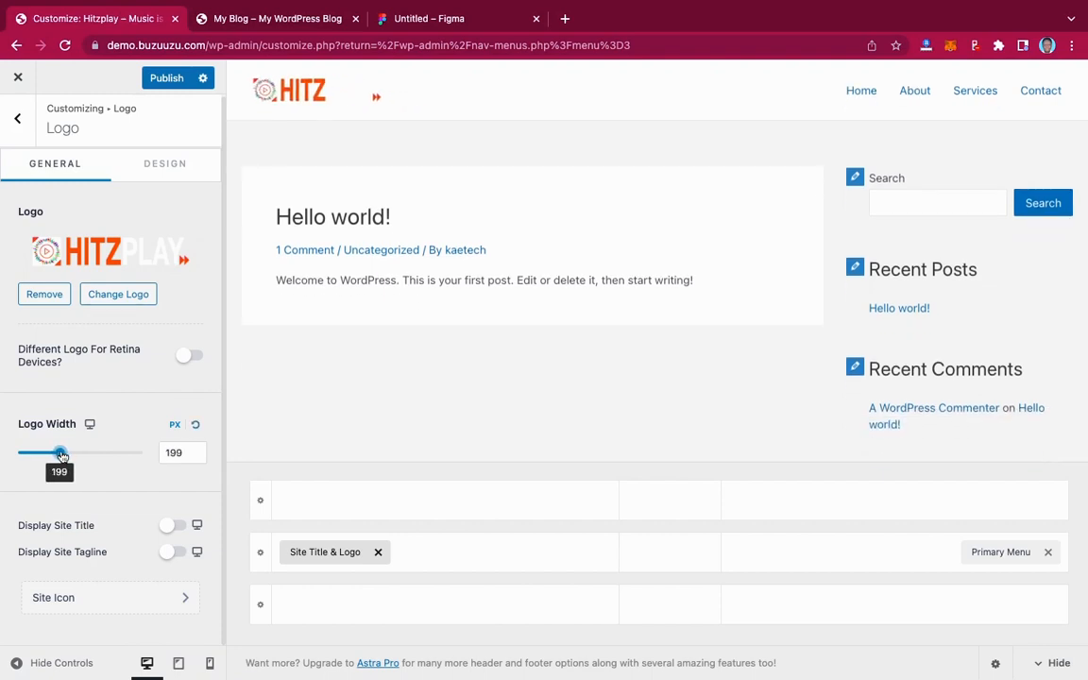
pyautogui.click(172, 449)
pyautogui.moveTo(186, 452); pyautogui.dragTo(165, 452)
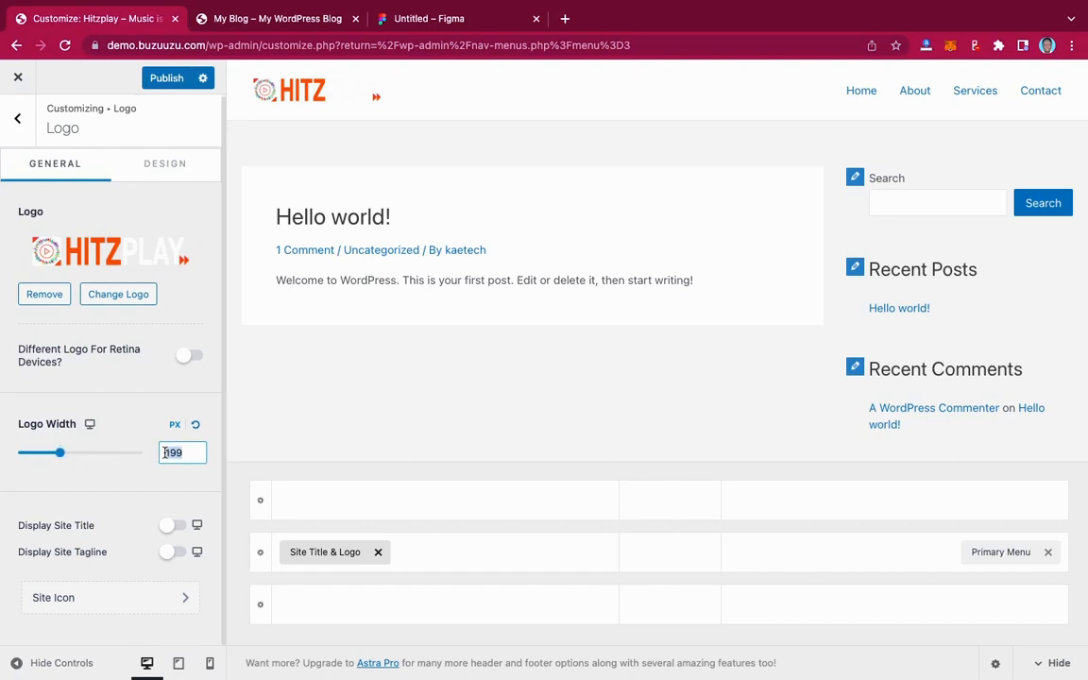
pyautogui.write('220')
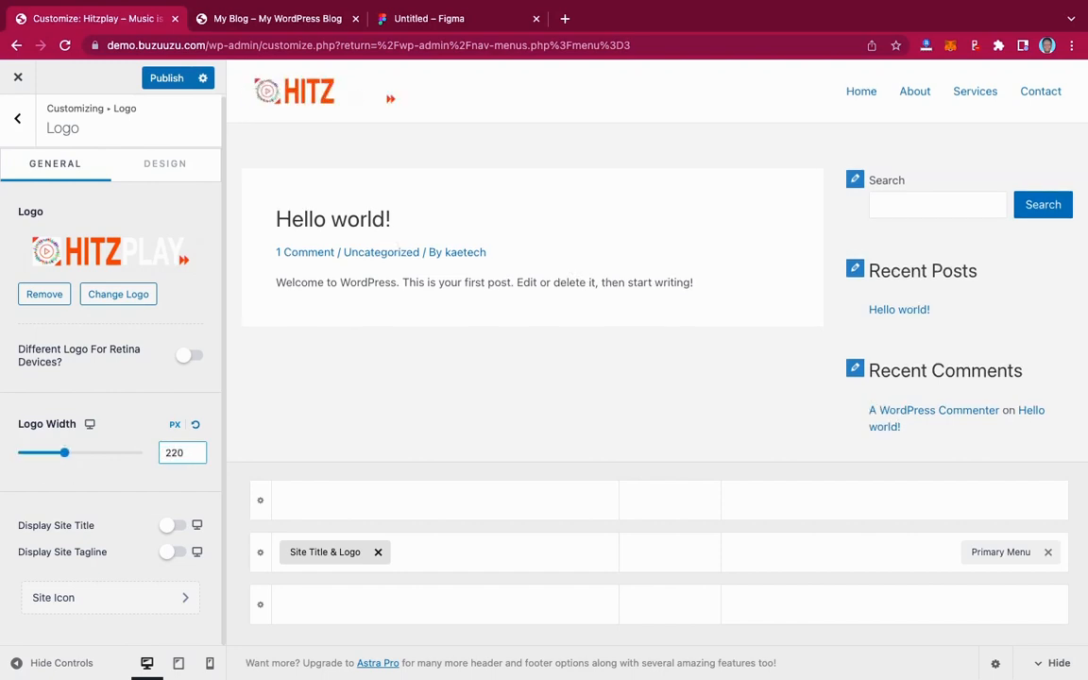
pyautogui.click(174, 78)
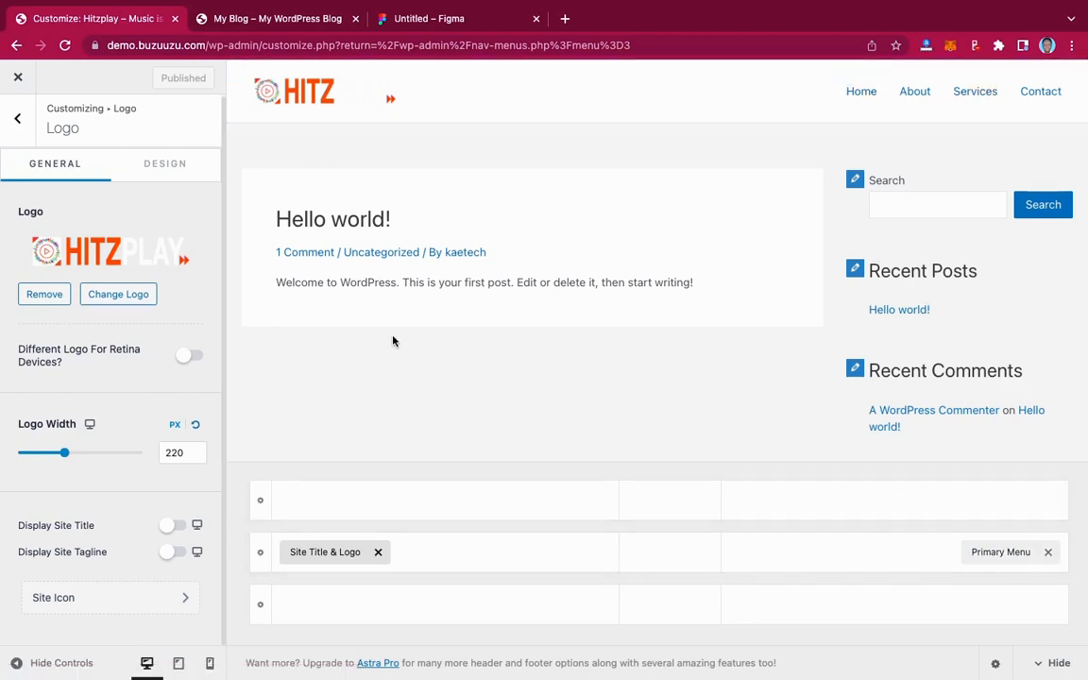
# Step: From the site's WordPress dashboard, open the reading settings, make the homepage display the static page Home, and save the changes
pyautogui.click(255, 21)
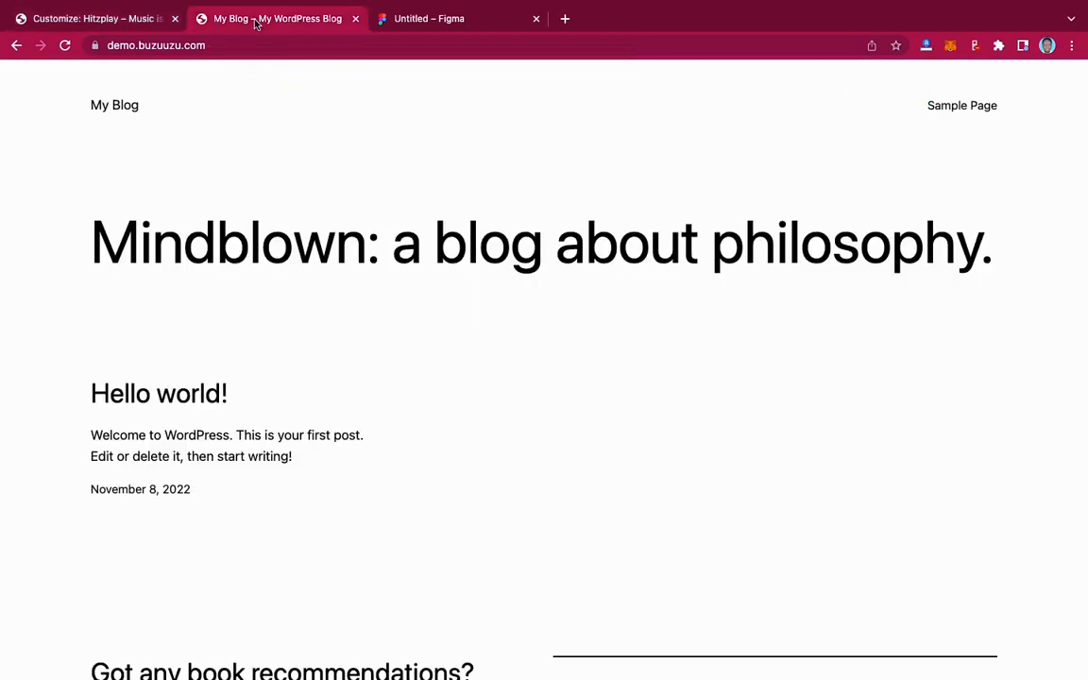
pyautogui.click(63, 45)
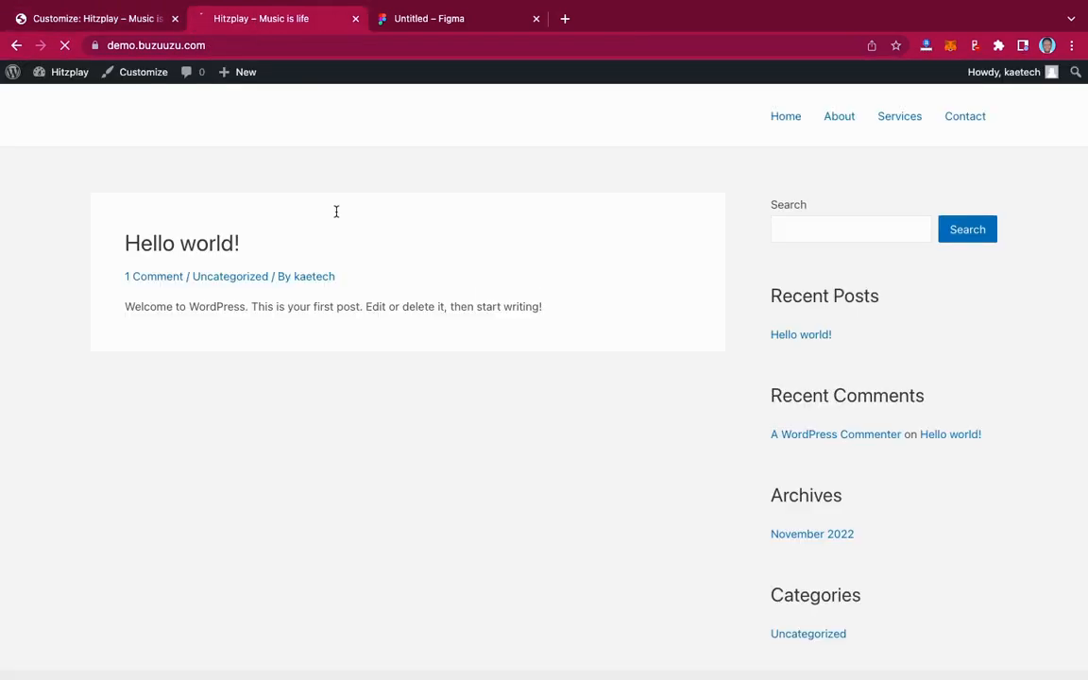
pyautogui.moveTo(37, 73)
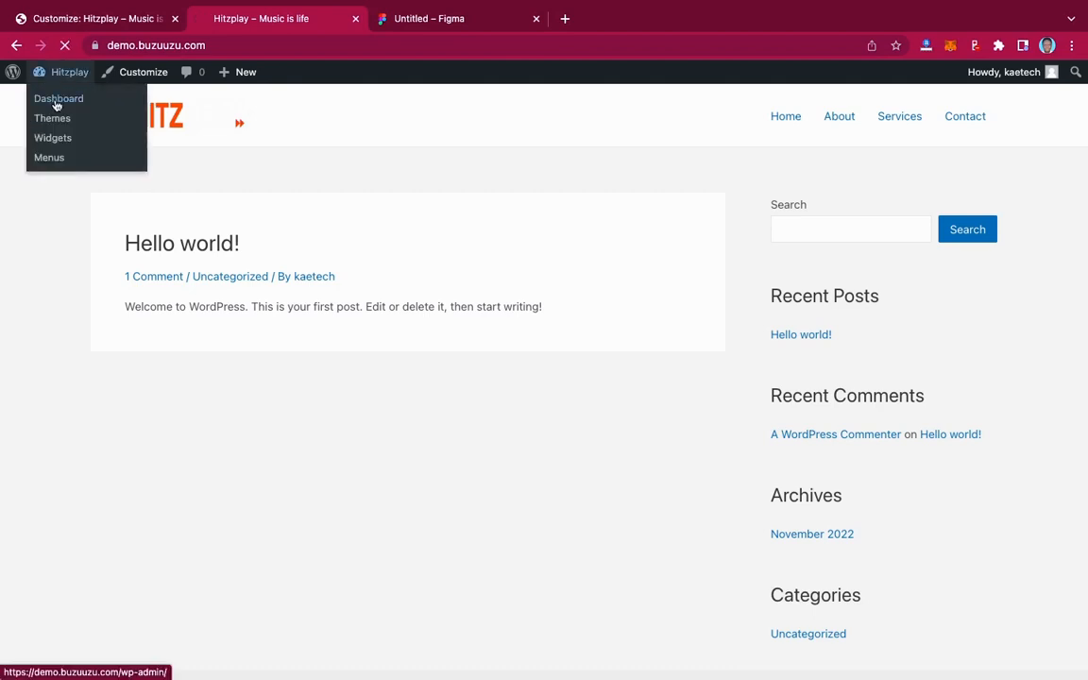
pyautogui.click(57, 104)
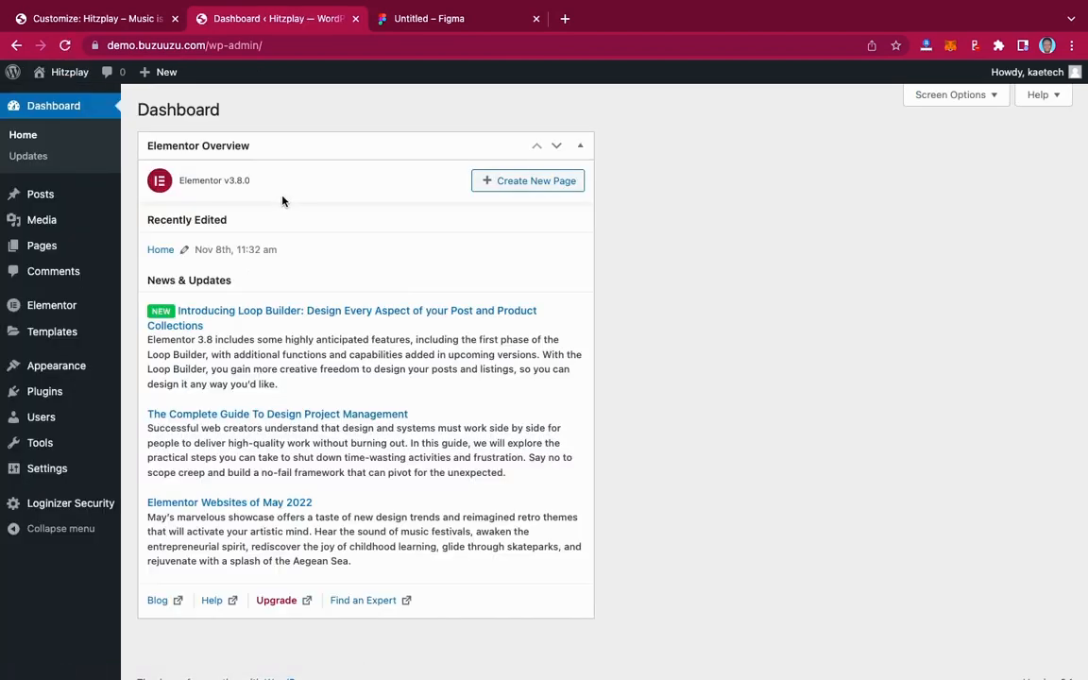
pyautogui.moveTo(42, 474)
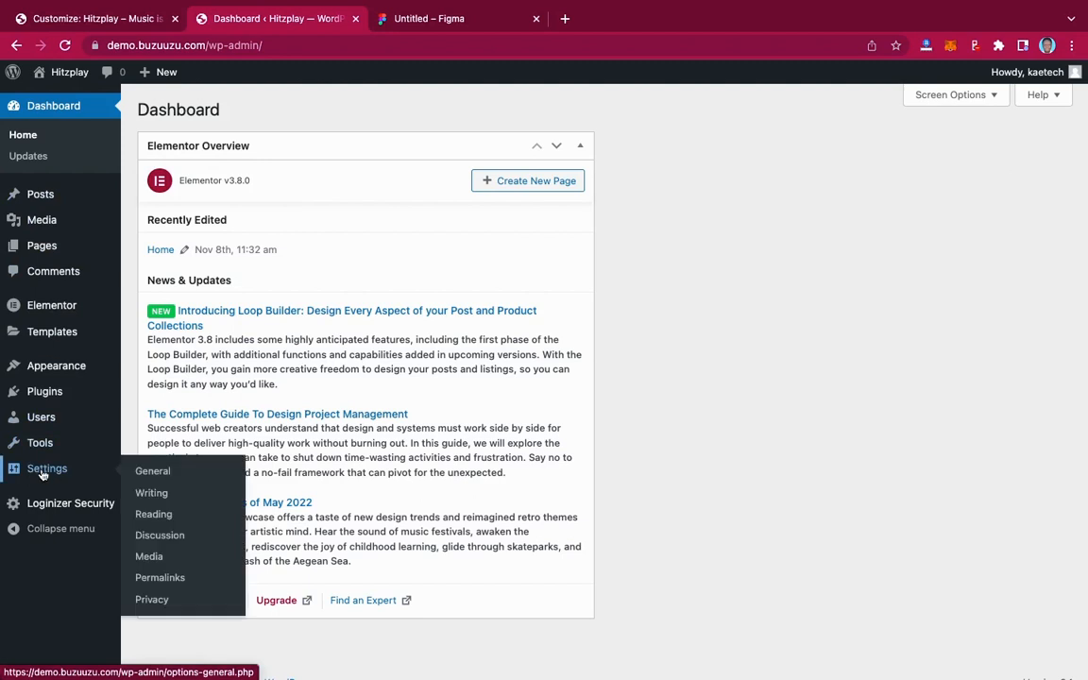
pyautogui.click(157, 518)
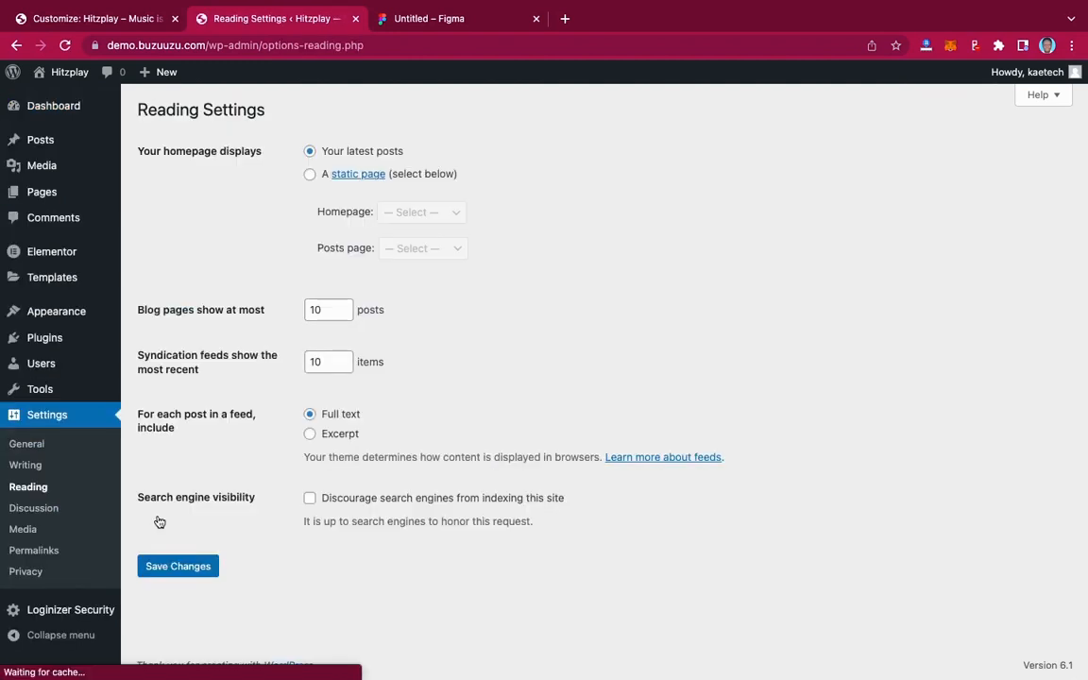
pyautogui.click(310, 175)
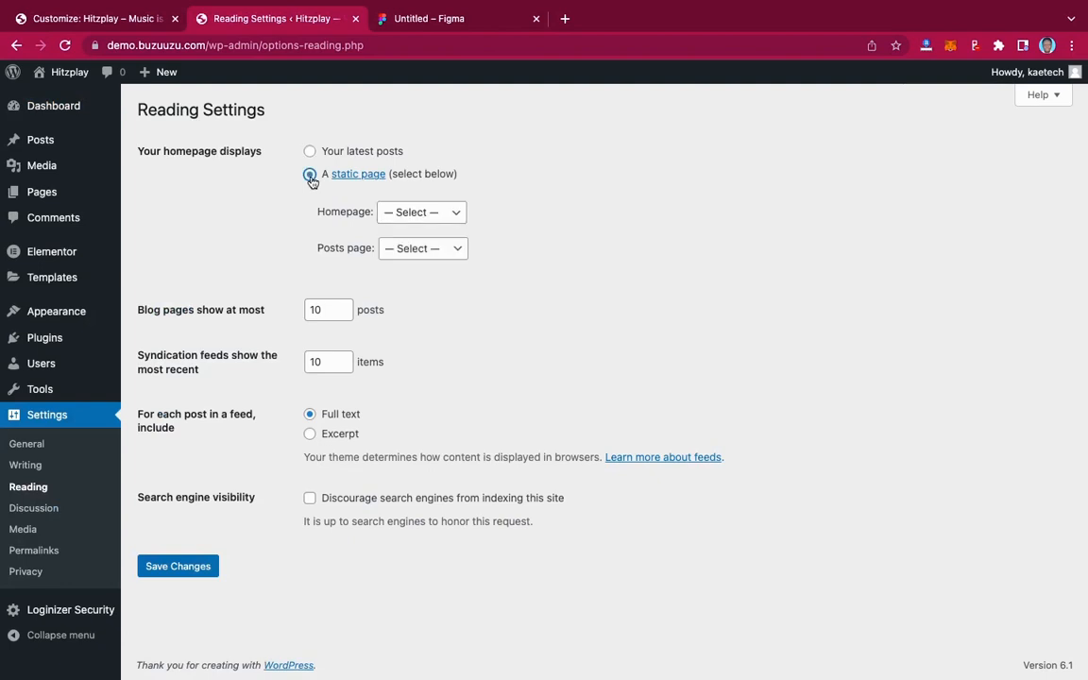
pyautogui.click(395, 213)
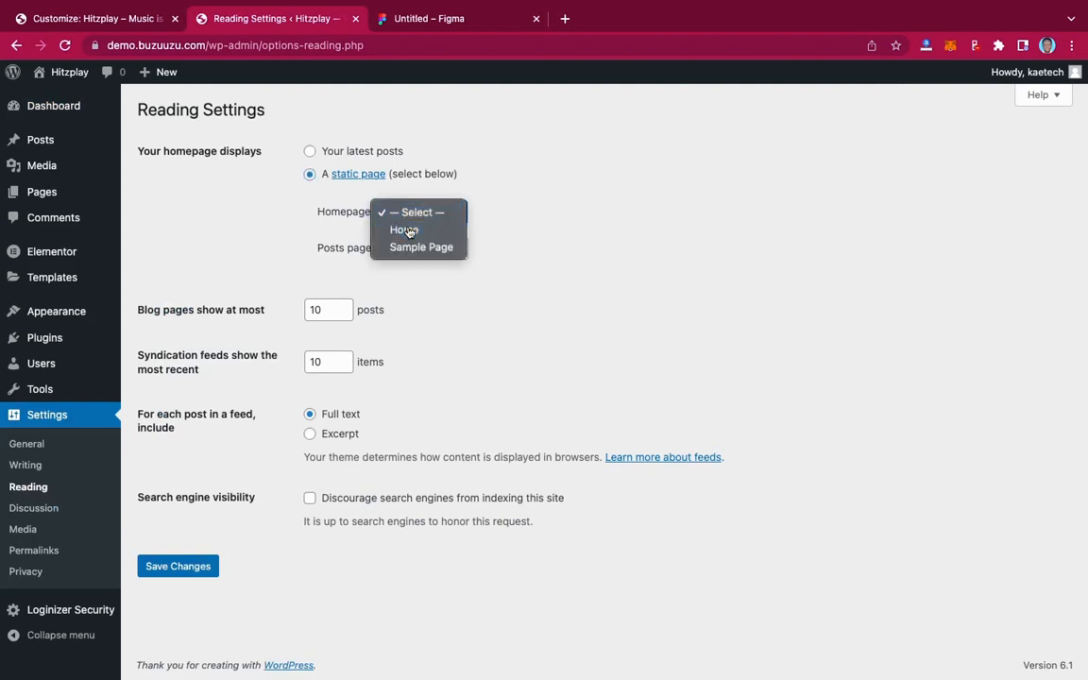
pyautogui.click(406, 230)
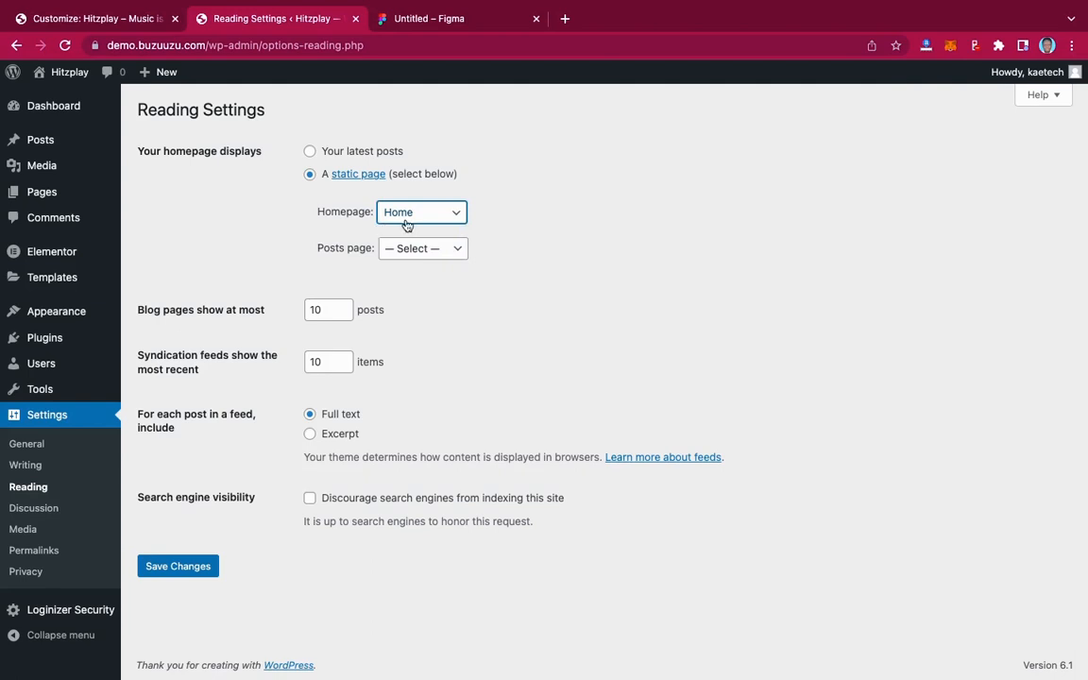
pyautogui.click(186, 564)
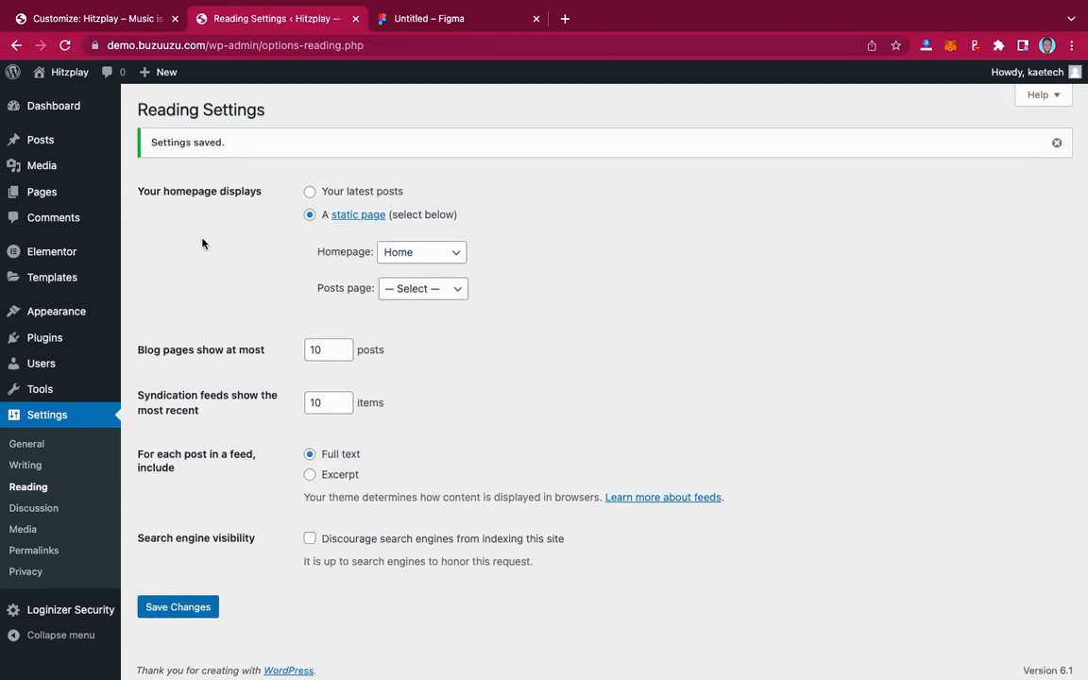
# Step: Visit the live Hitzplay site and look over the homepage down to the footer
pyautogui.moveTo(55, 74)
pyautogui.click(52, 101)
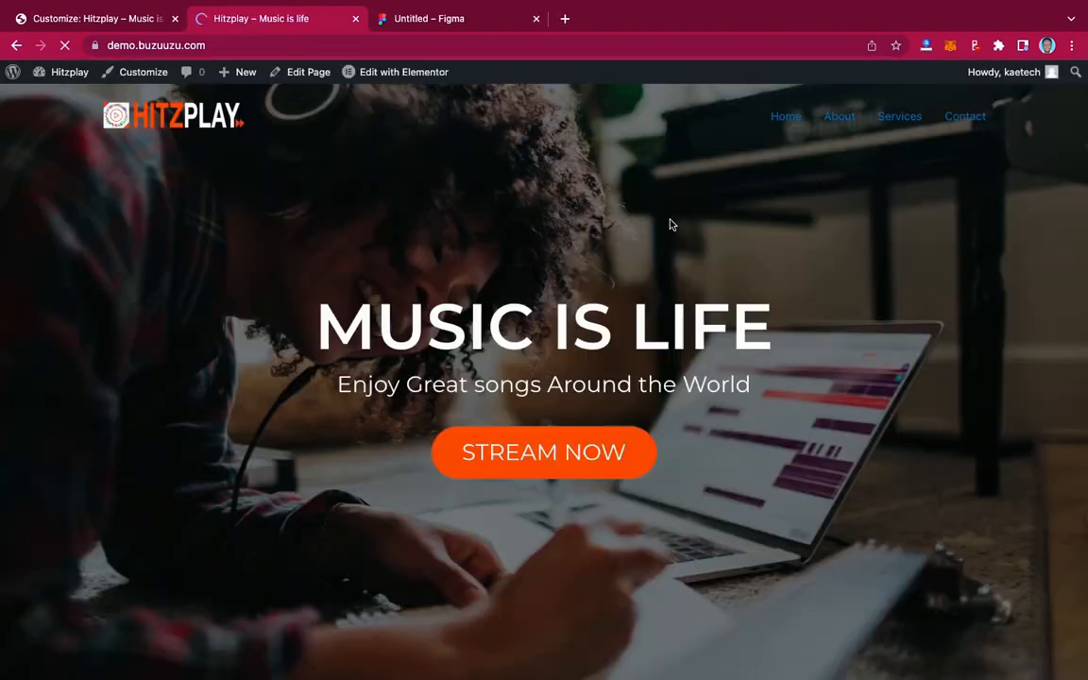
pyautogui.scroll(-2, 949, 357)
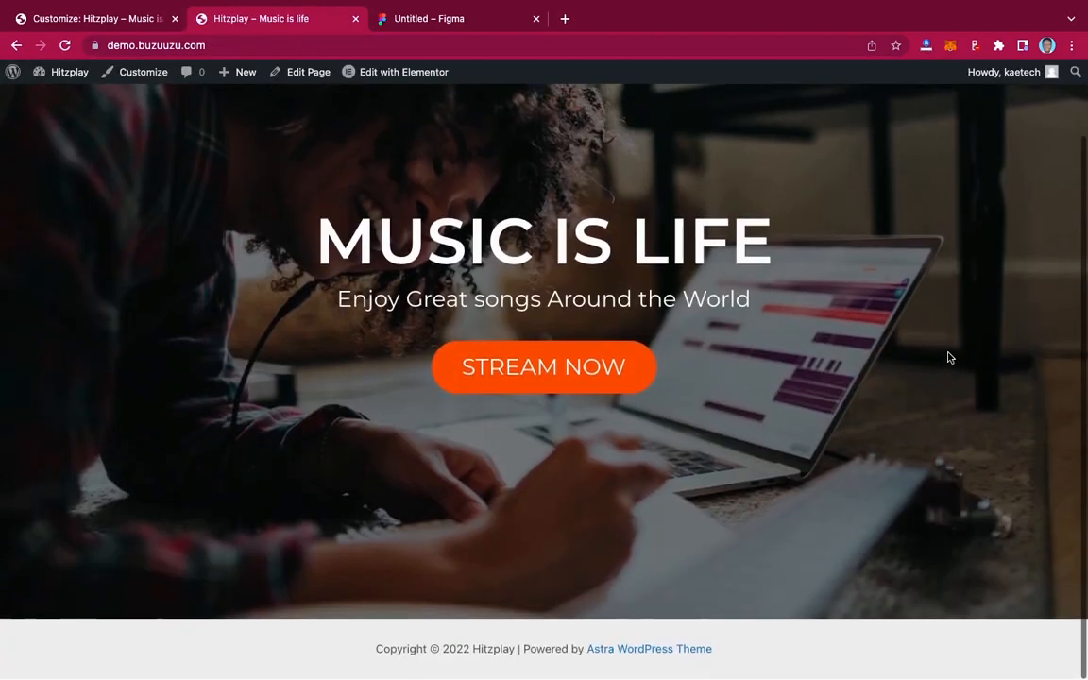
pyautogui.scroll(2, 949, 357)
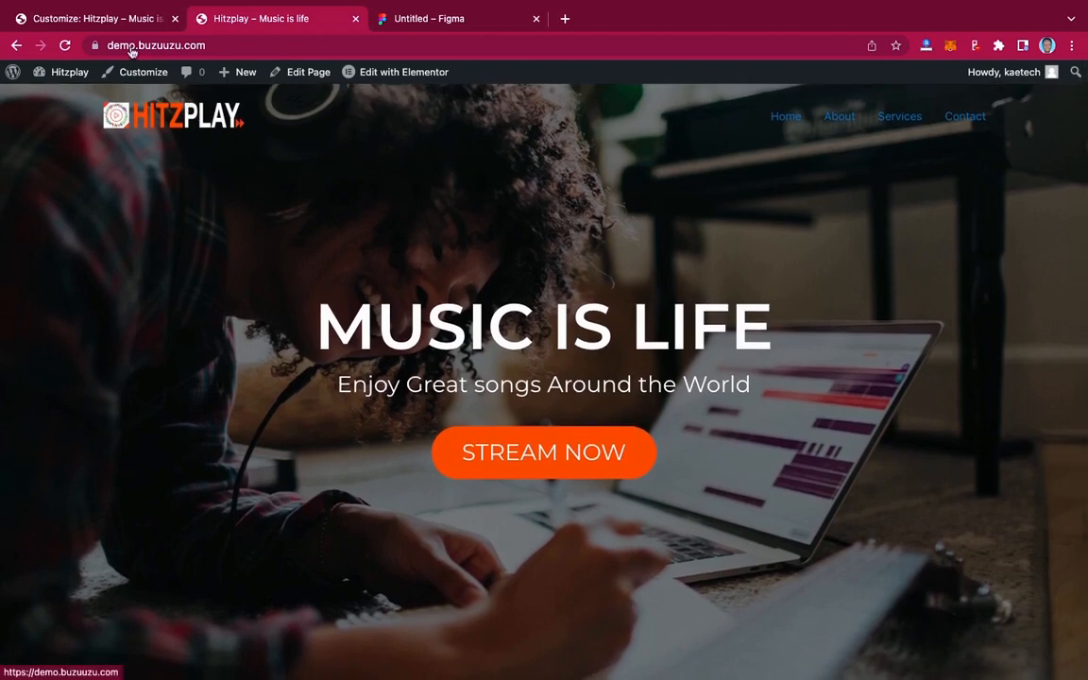
# Step: Reload the theme customizer to preview the Home page and compare its header with the Figma design
pyautogui.click(114, 21)
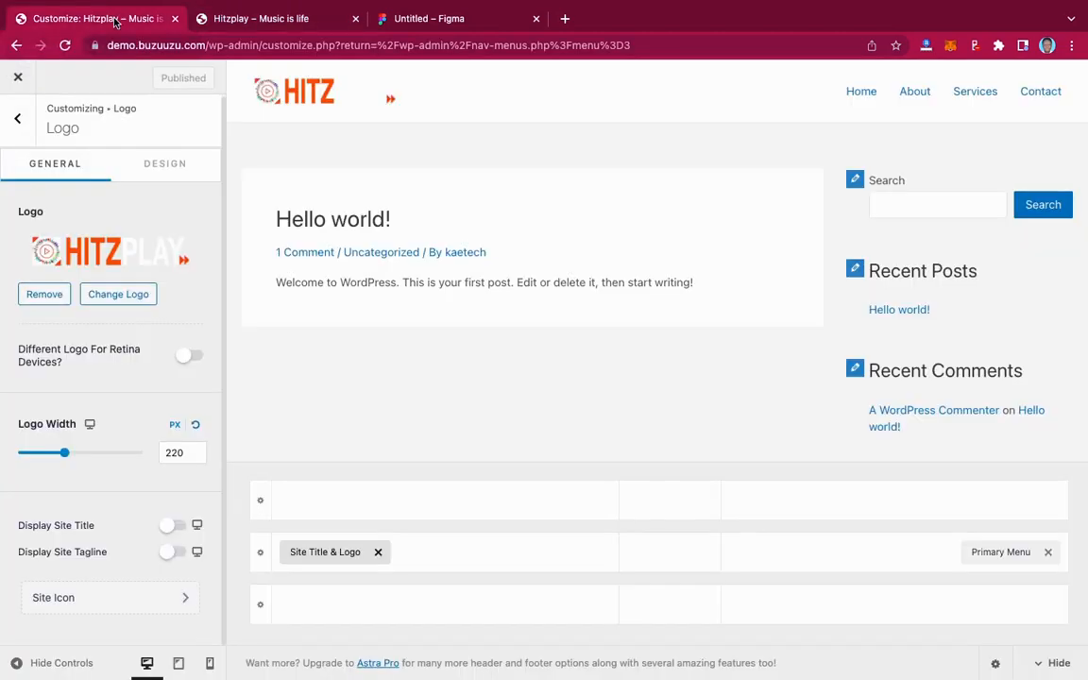
pyautogui.click(65, 47)
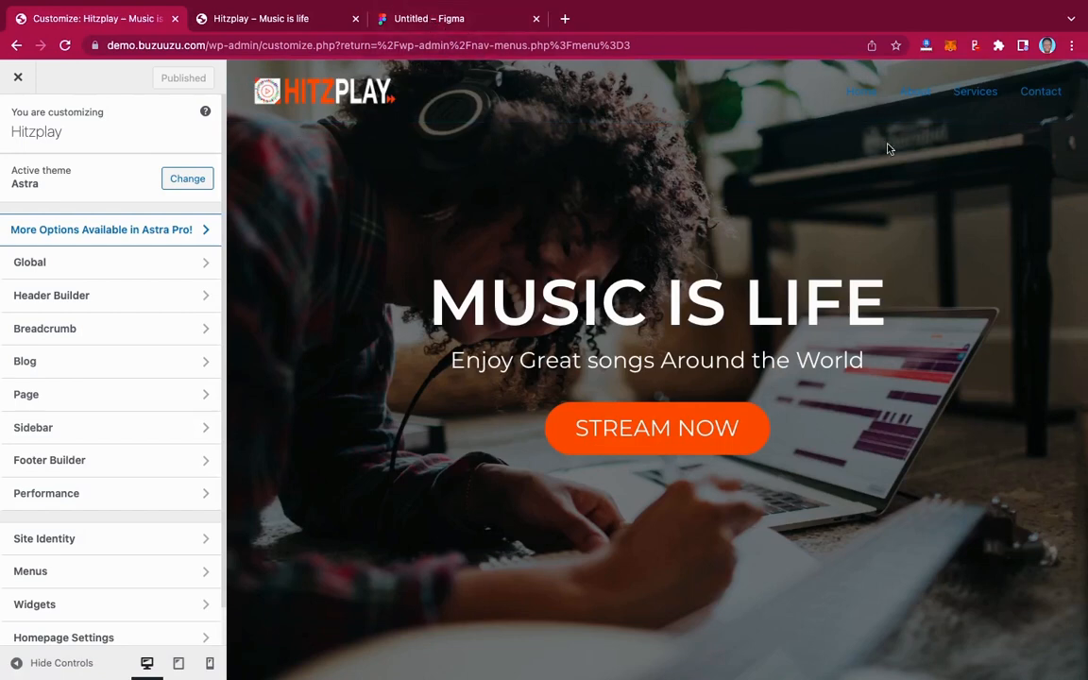
pyautogui.click(450, 24)
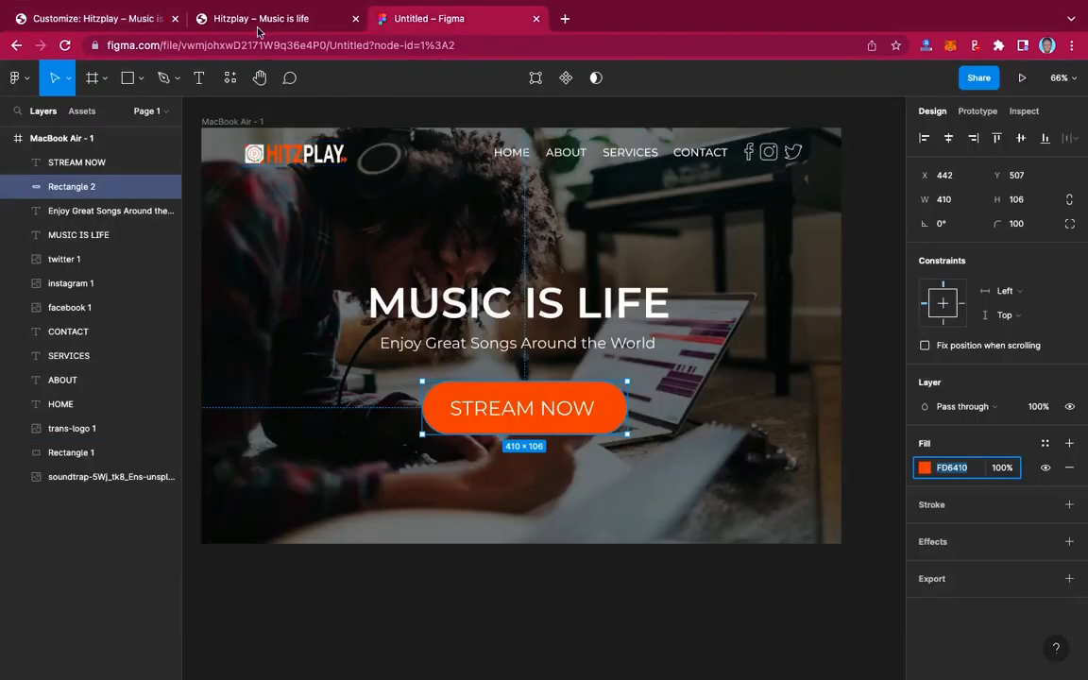
pyautogui.click(120, 21)
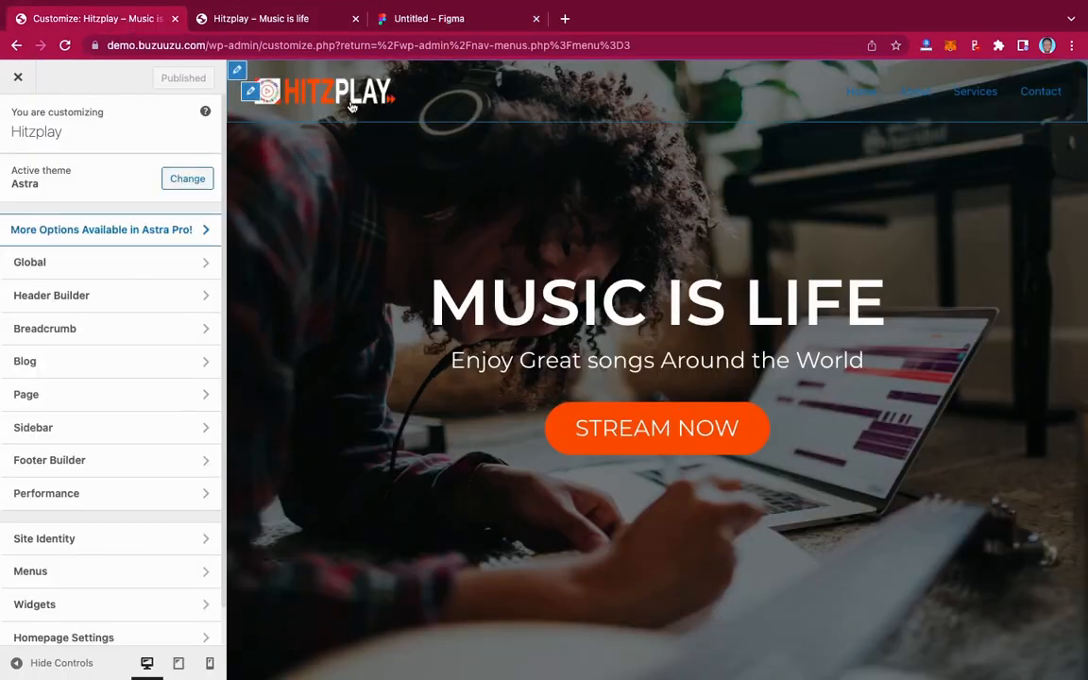
# Step: In the Header Builder, add a Social element beside the Primary Menu in the middle header row
pyautogui.click(150, 302)
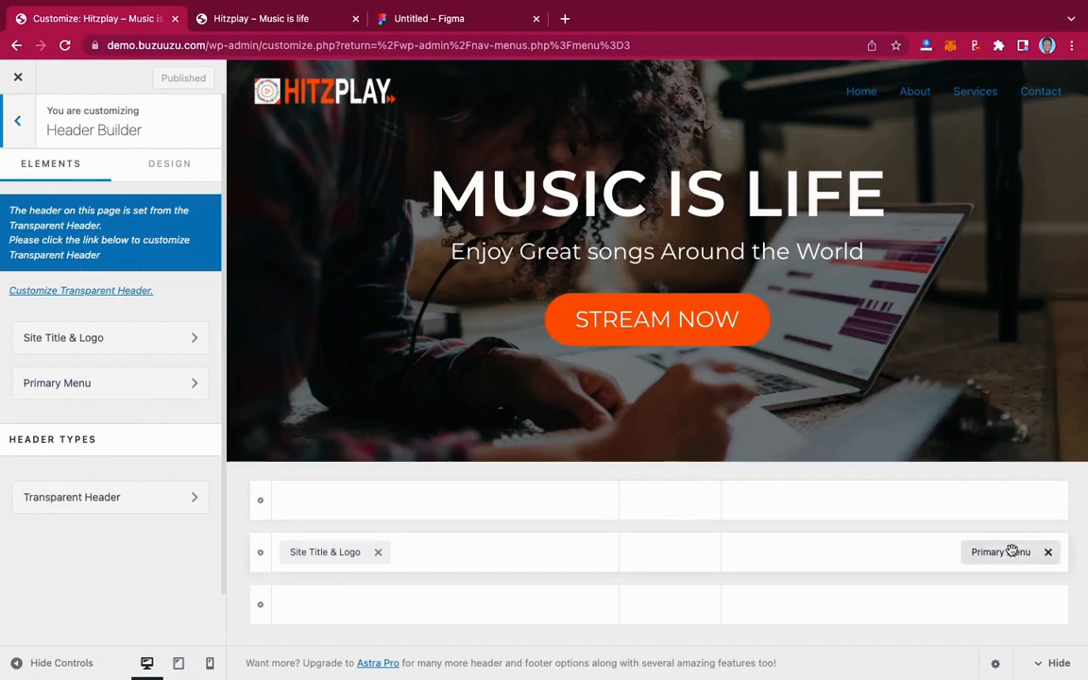
pyautogui.moveTo(1011, 552); pyautogui.dragTo(905, 569)
pyautogui.click(895, 555)
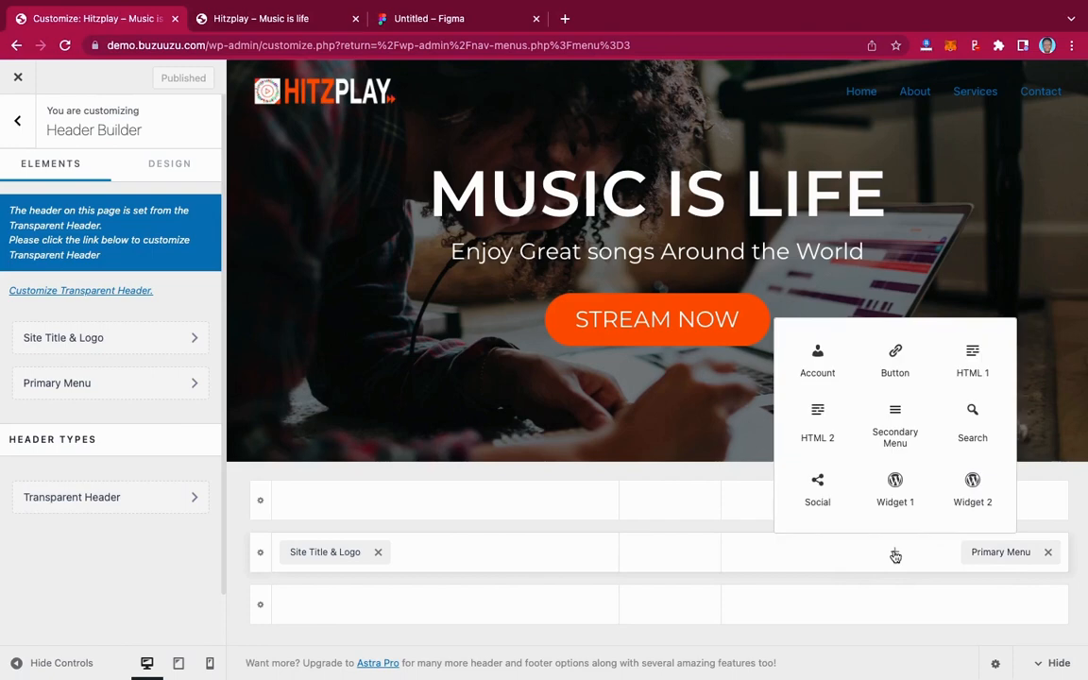
pyautogui.click(827, 495)
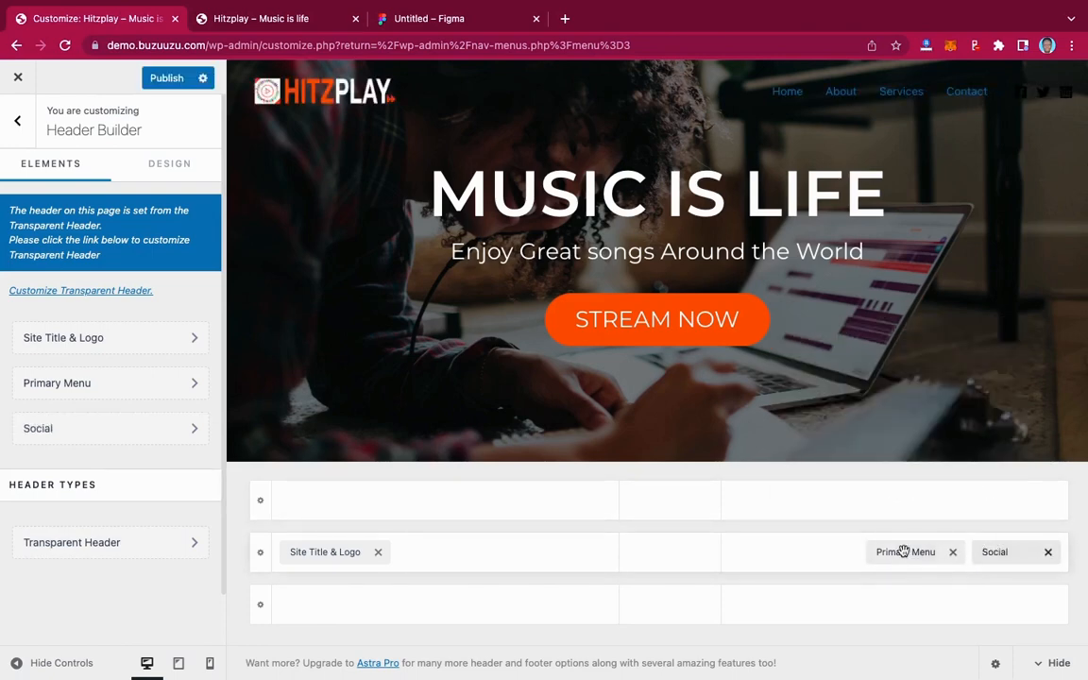
# Step: Check the social icon order in Figma and reorder the header's icons to Facebook, Instagram, Twitter
pyautogui.click(1012, 553)
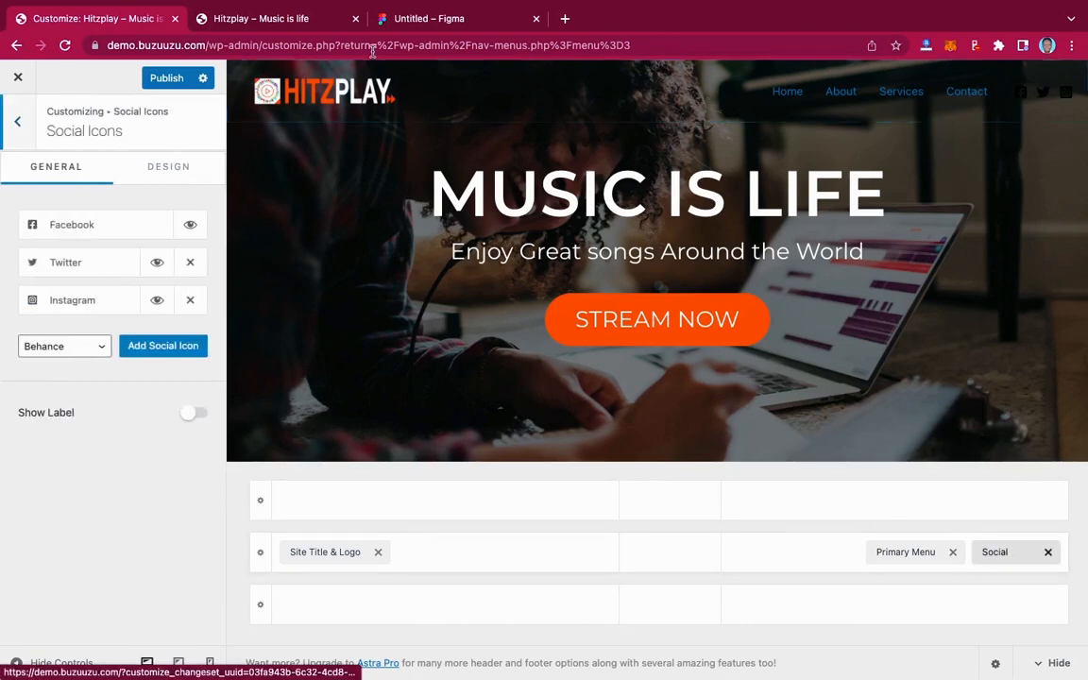
pyautogui.click(436, 23)
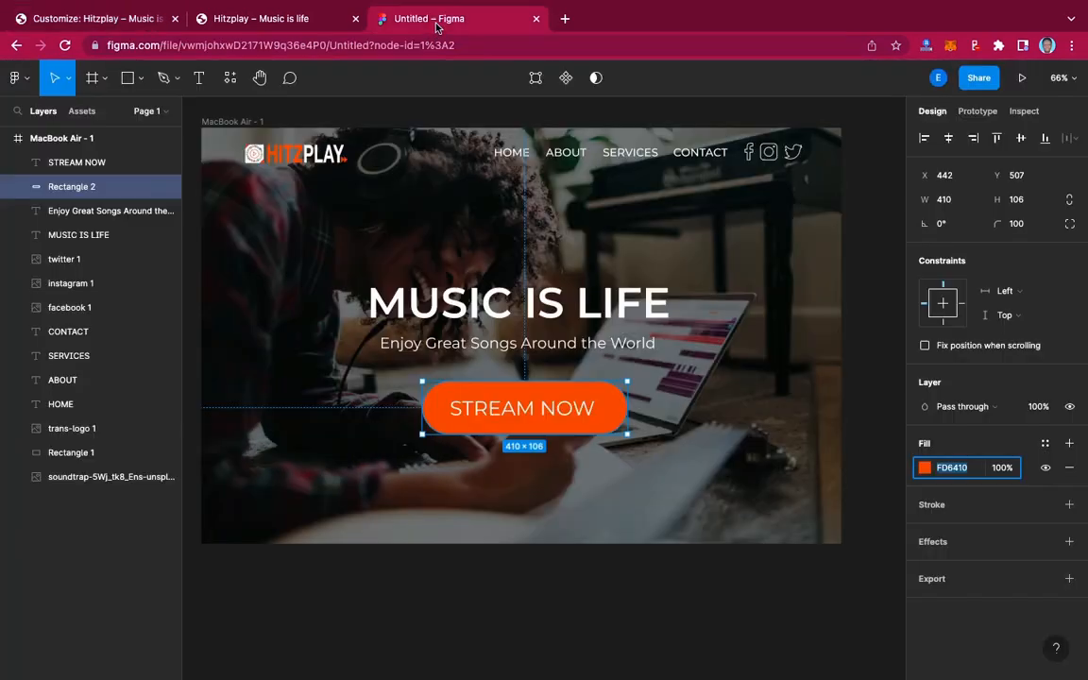
pyautogui.click(76, 18)
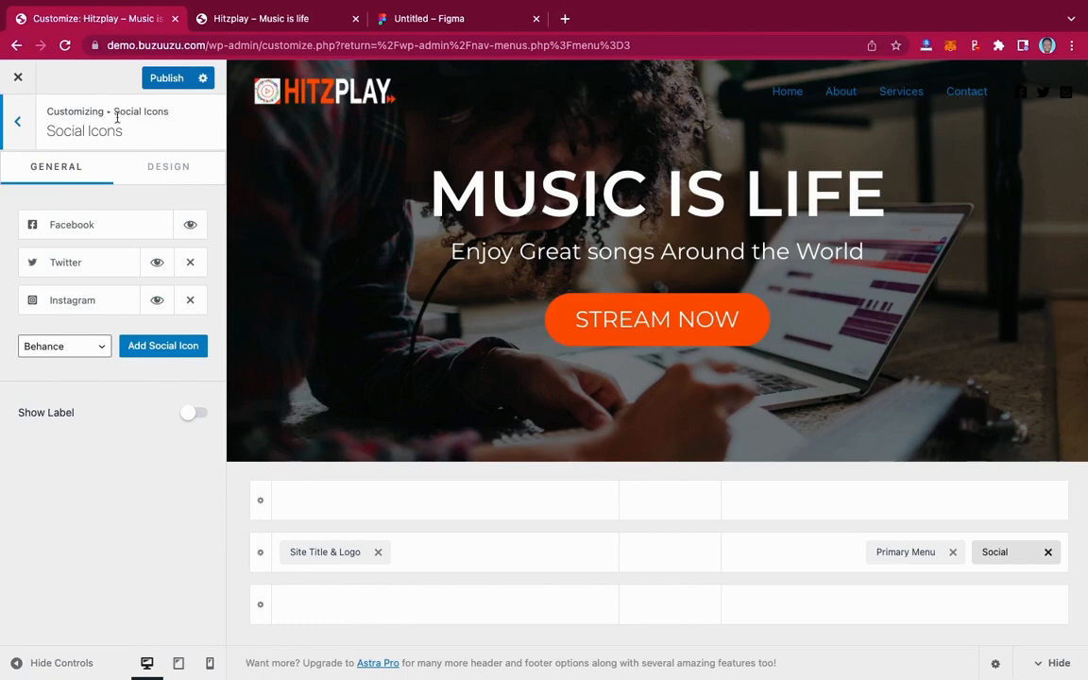
pyautogui.moveTo(74, 267); pyautogui.dragTo(83, 301)
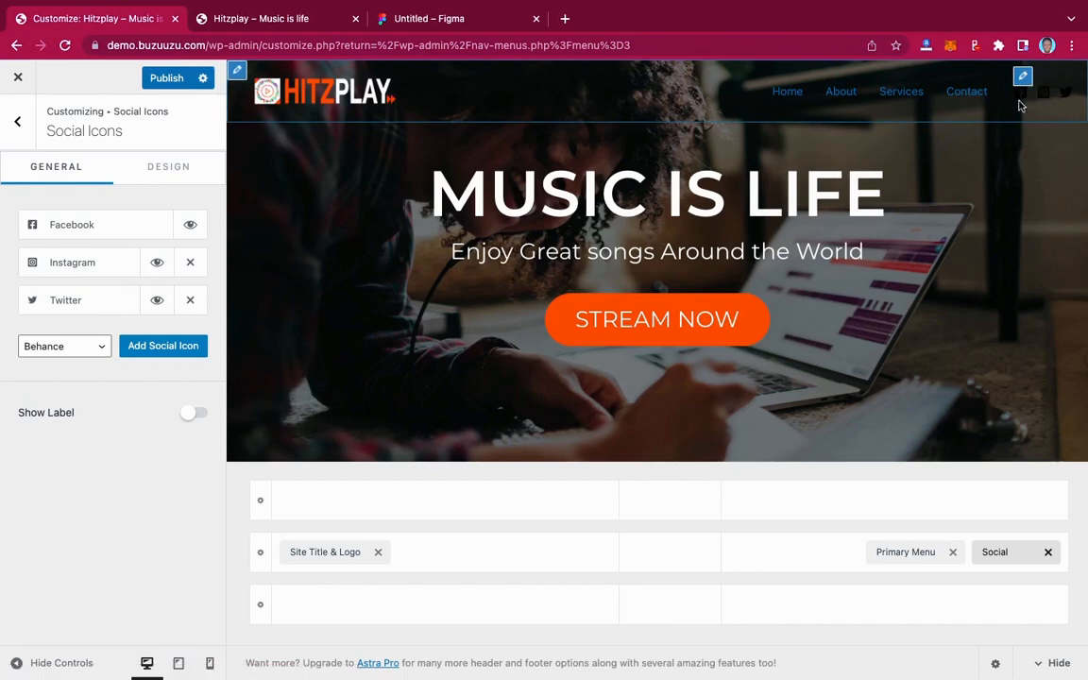
# Step: Set the normal icon color of the header's social icons to white (#FEFEFE)
pyautogui.click(163, 171)
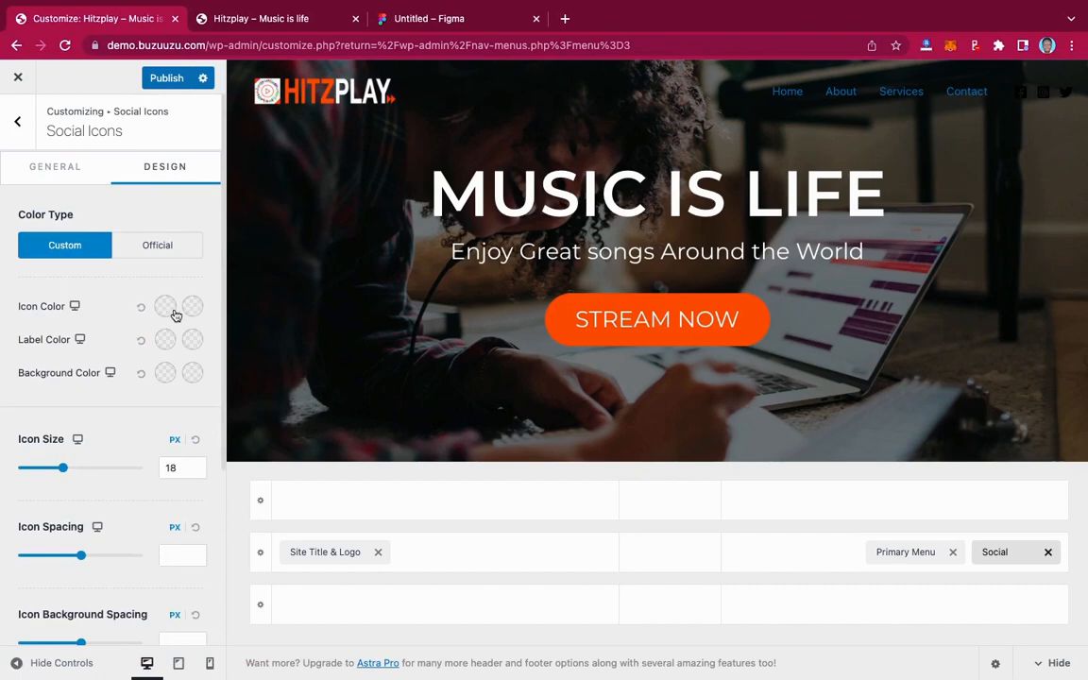
pyautogui.scroll(-2, 122, 322)
pyautogui.scroll(1, 123, 322)
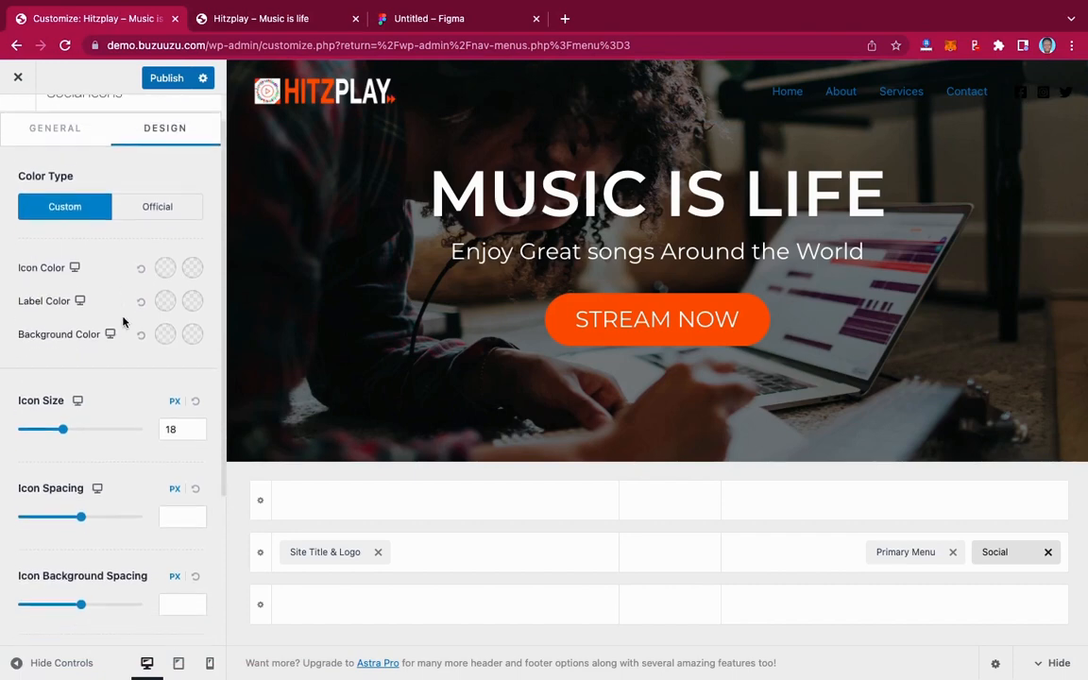
pyautogui.click(165, 269)
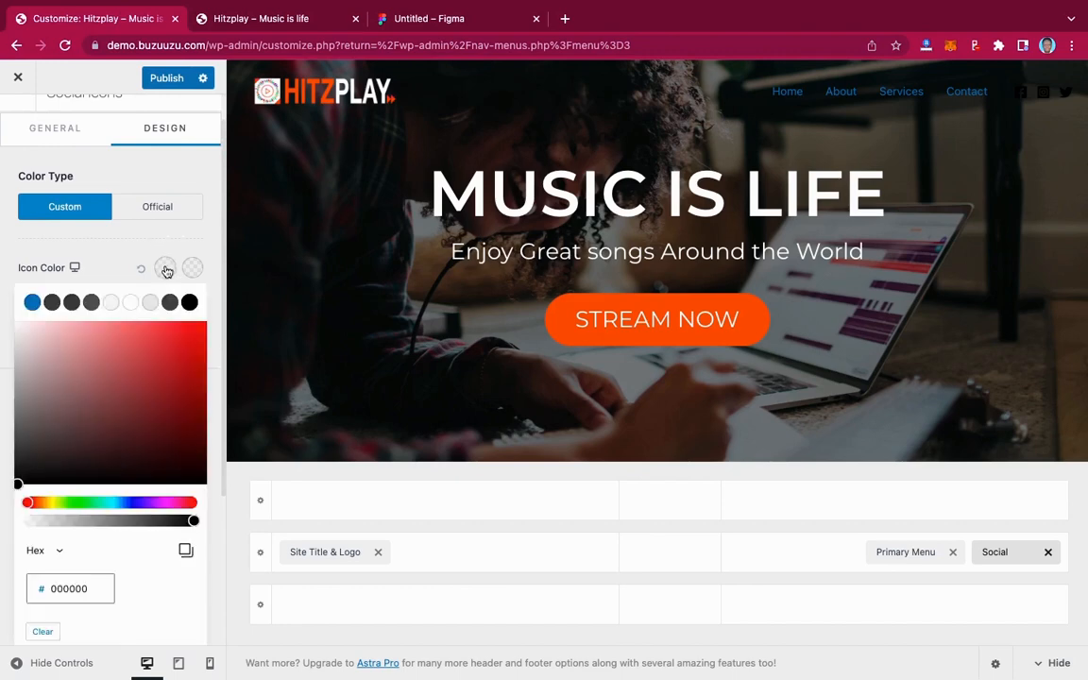
pyautogui.click(16, 334)
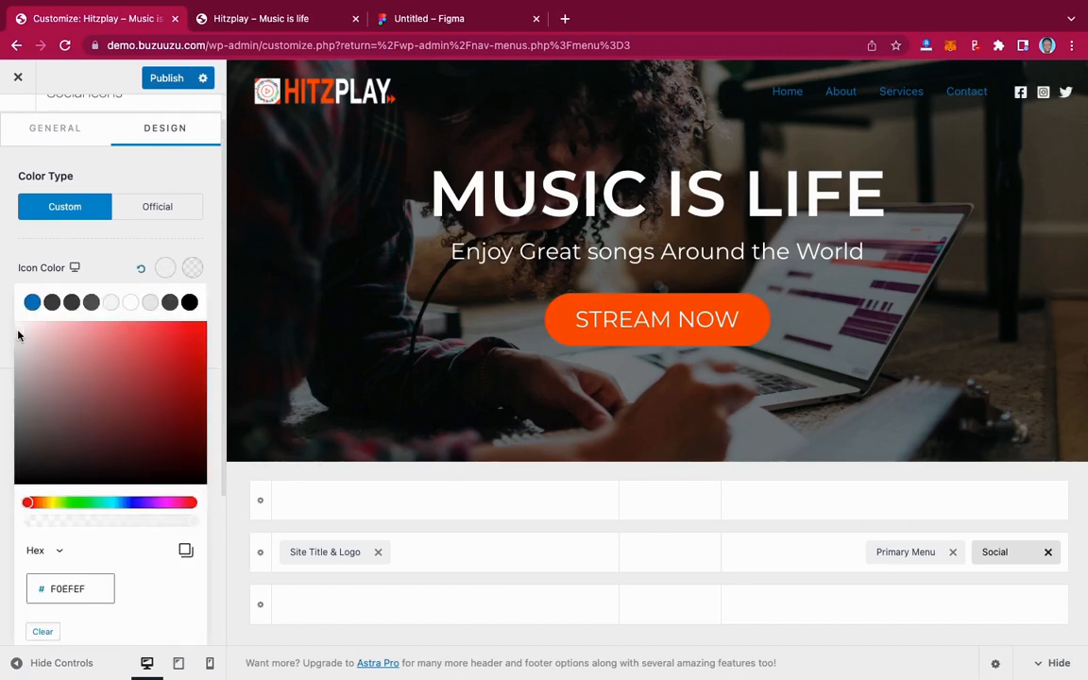
pyautogui.moveTo(18, 334); pyautogui.dragTo(11, 315)
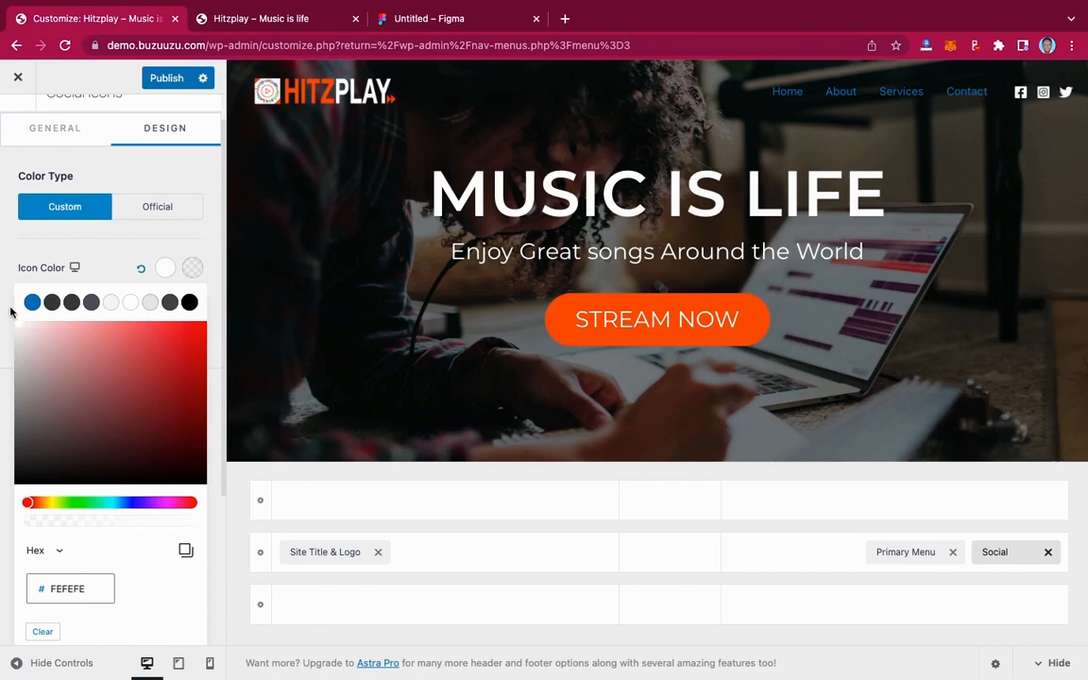
pyautogui.click(10, 312)
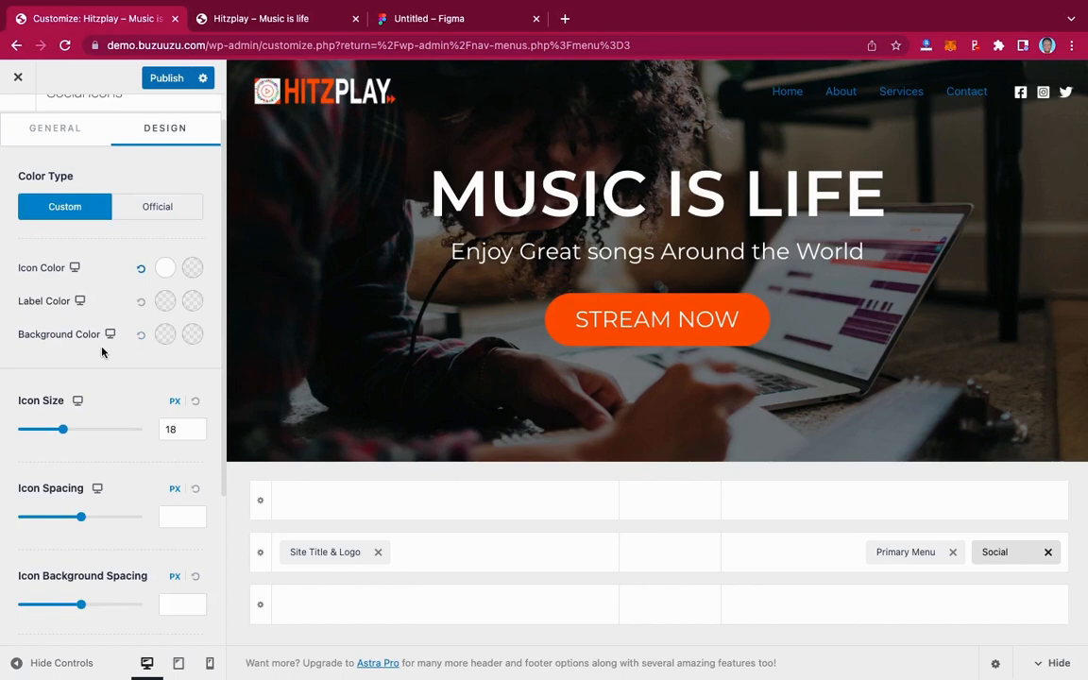
# Step: Try out labels on the header's social icons and compare the header with the Figma design
pyautogui.scroll(-5, 102, 351)
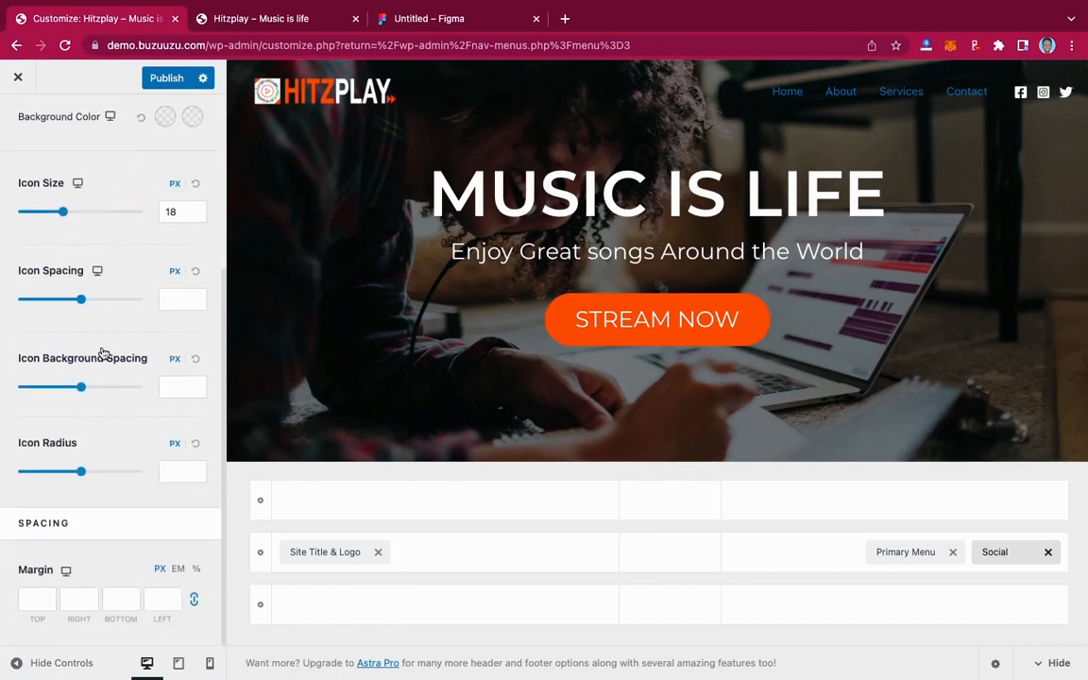
pyautogui.scroll(6, 102, 351)
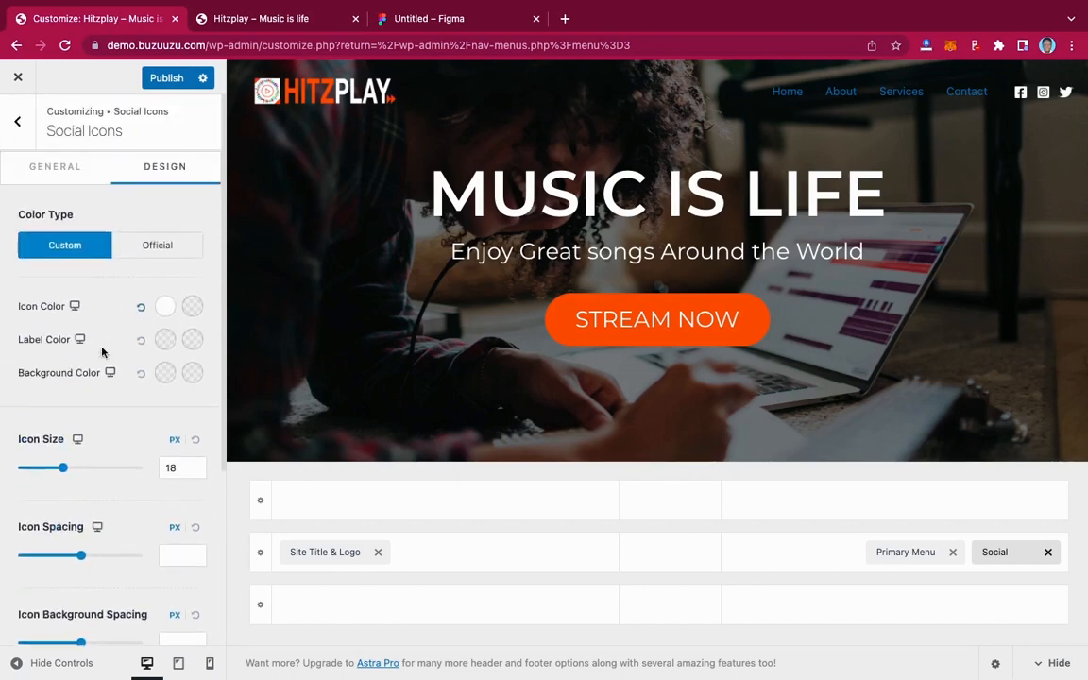
pyautogui.click(74, 171)
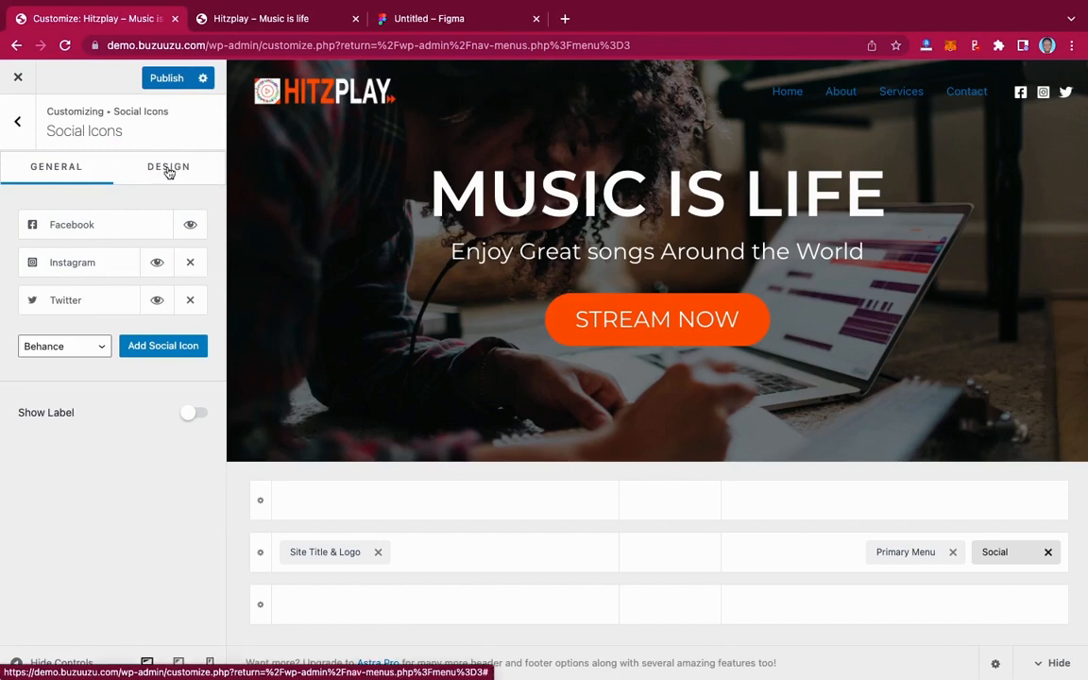
pyautogui.click(196, 413)
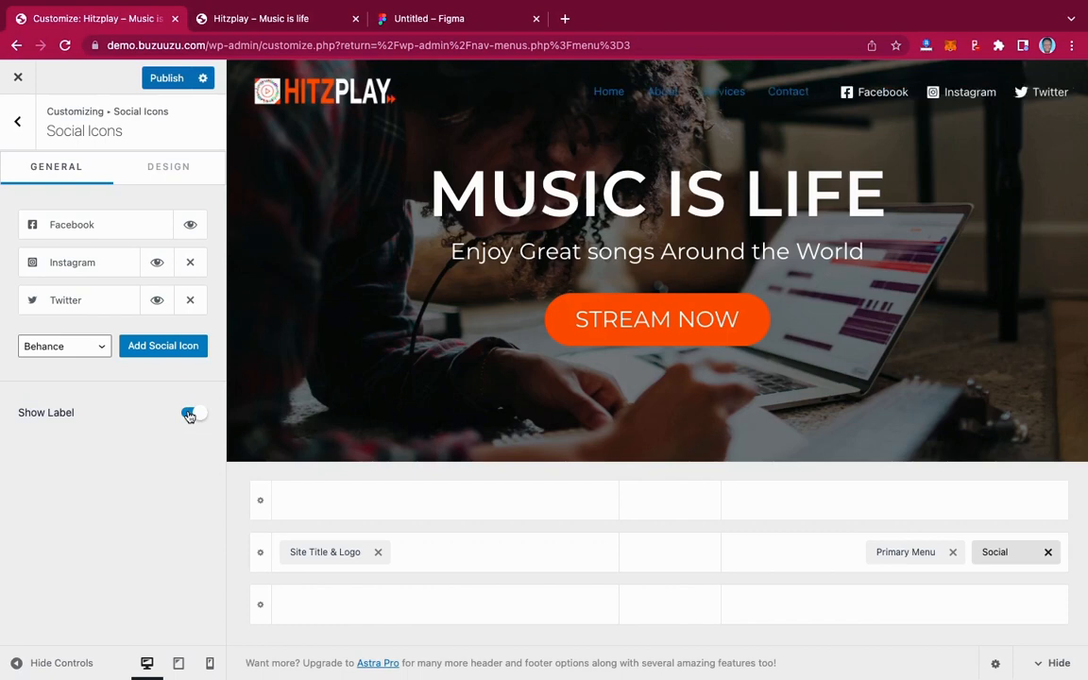
pyautogui.click(189, 415)
pyautogui.click(434, 18)
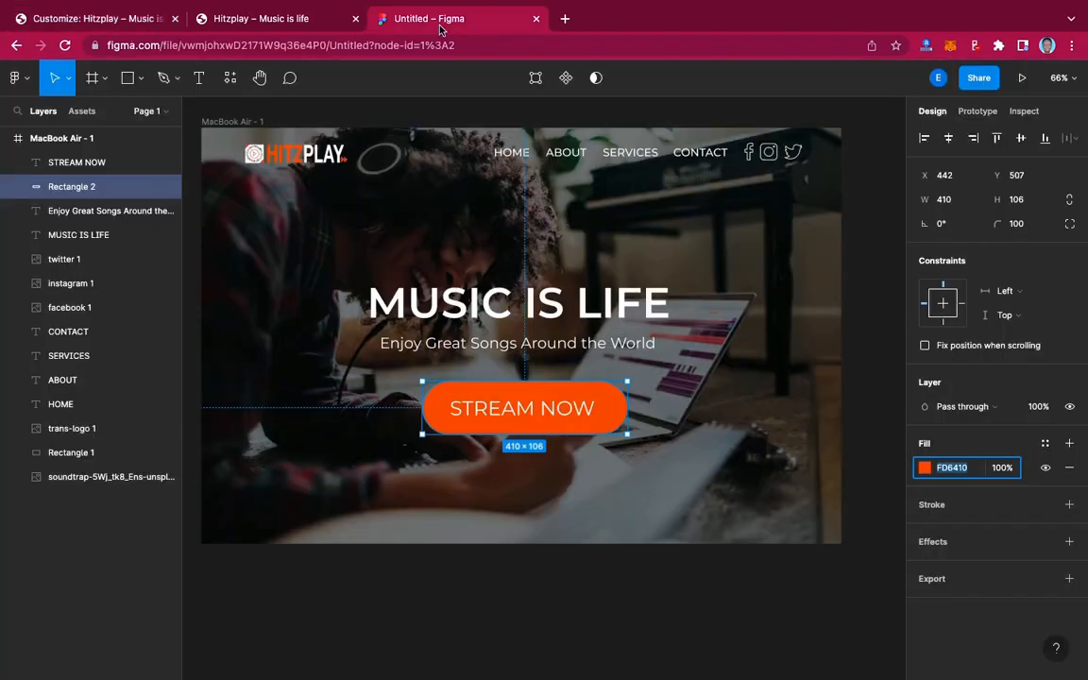
# Step: Return to the site customizer and set the normal label color of the header's social icons to white
pyautogui.click(94, 19)
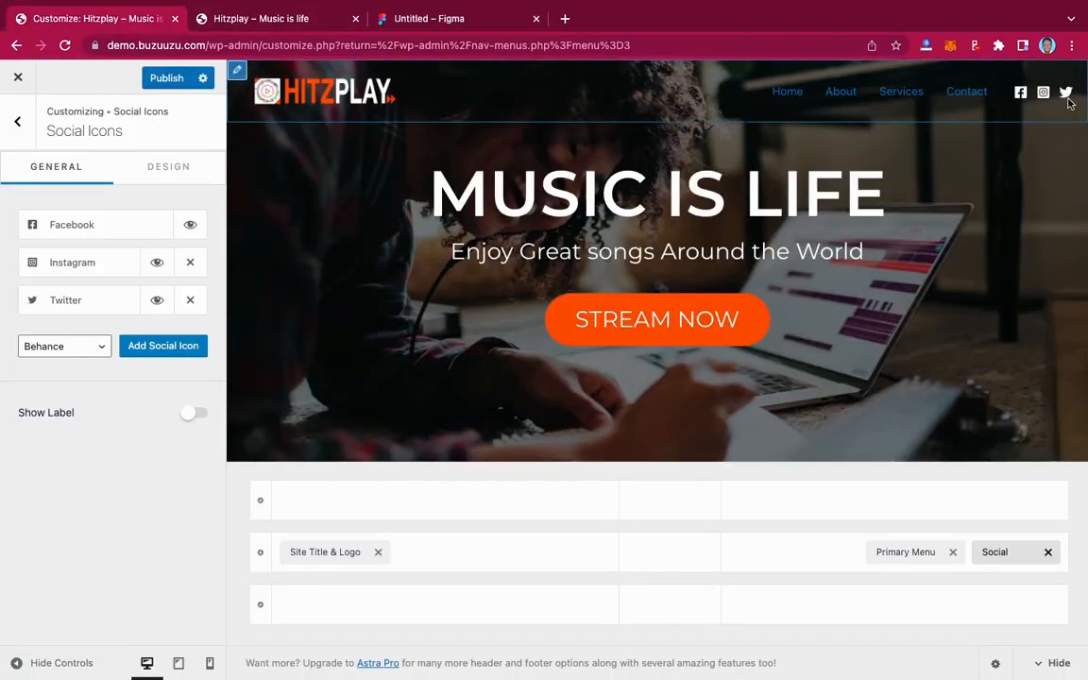
pyautogui.click(170, 166)
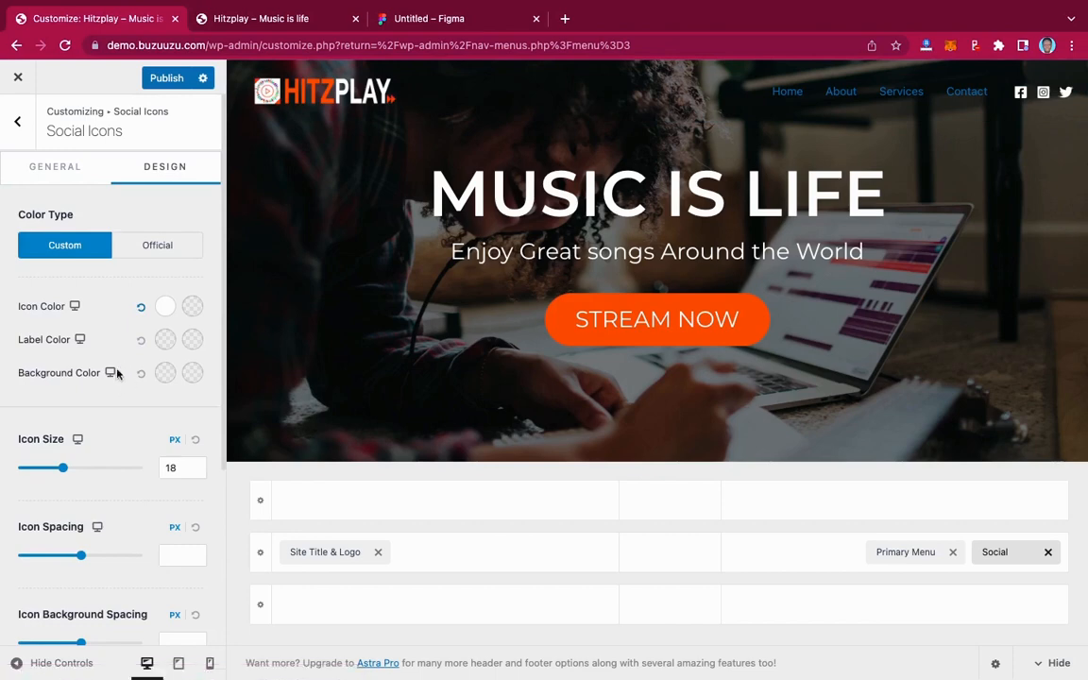
pyautogui.scroll(-1, 130, 385)
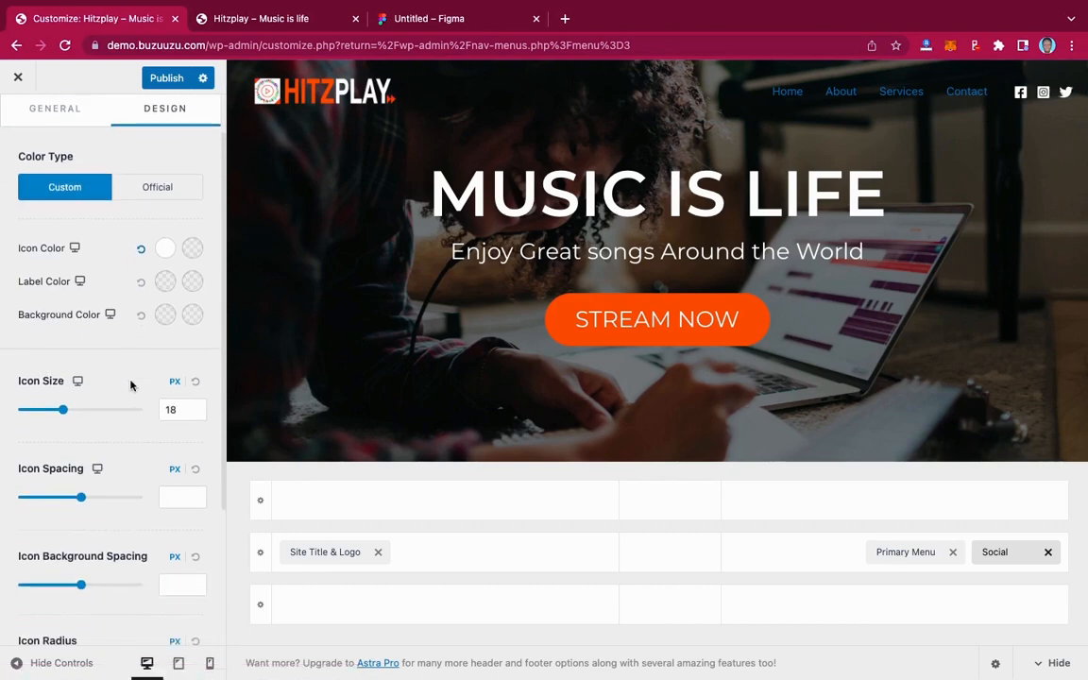
pyautogui.scroll(1, 130, 385)
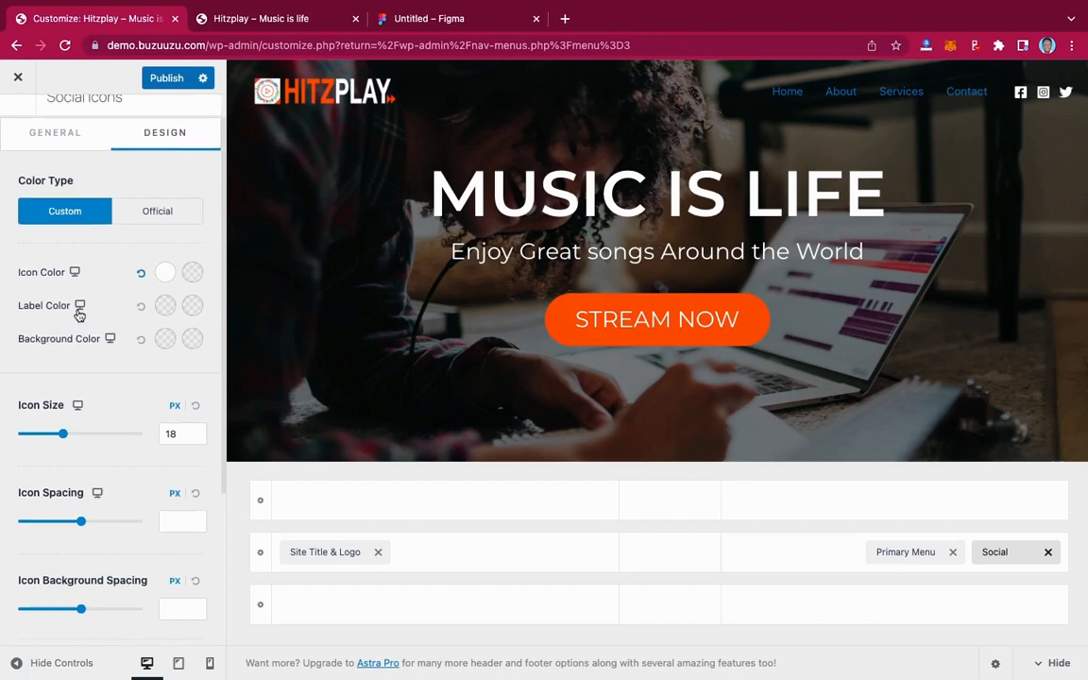
pyautogui.click(166, 310)
pyautogui.click(131, 372)
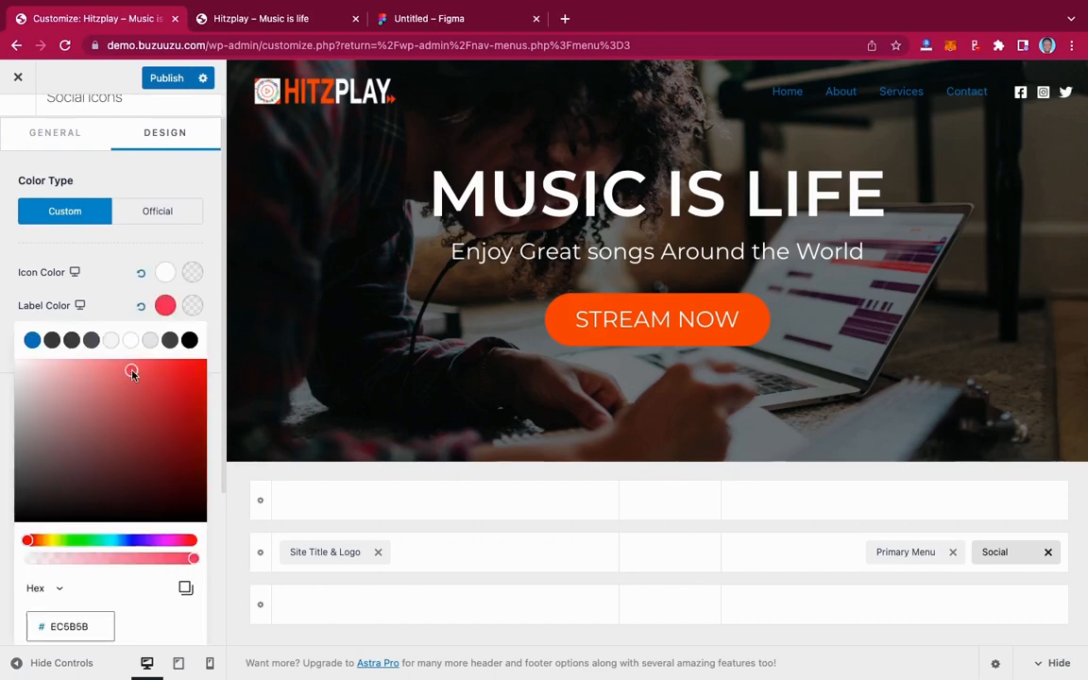
pyautogui.moveTo(132, 372); pyautogui.dragTo(8, 351)
pyautogui.click(8, 355)
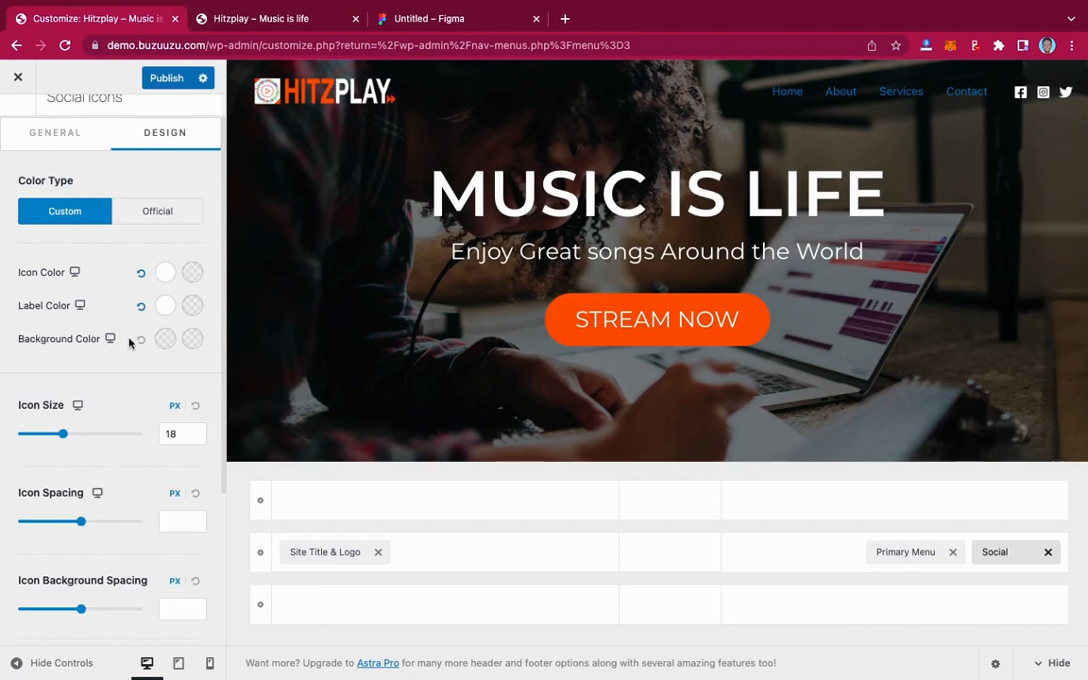
# Step: Try a white normal background color on the header's social icons
pyautogui.click(165, 340)
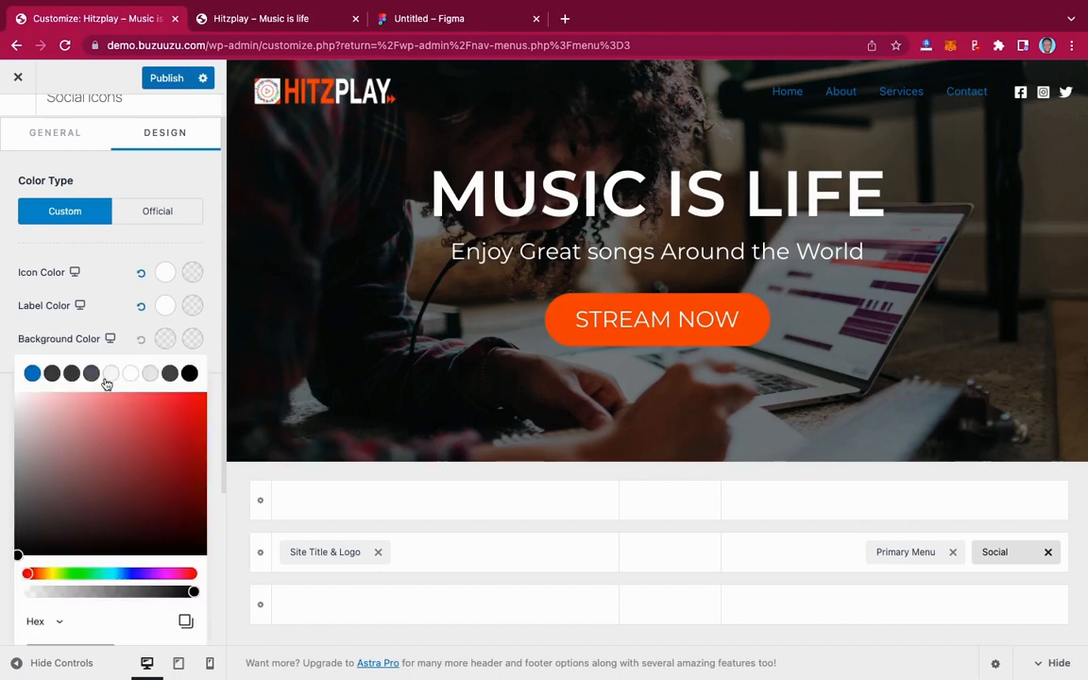
pyautogui.click(23, 404)
pyautogui.moveTo(23, 403); pyautogui.dragTo(3, 394)
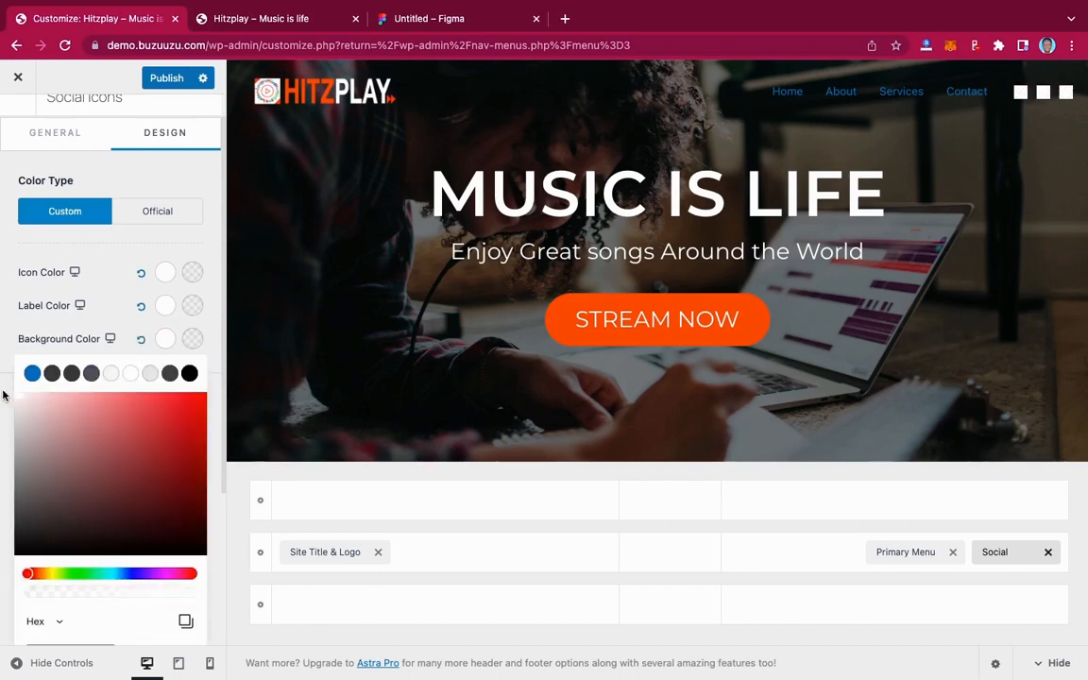
pyautogui.click(3, 395)
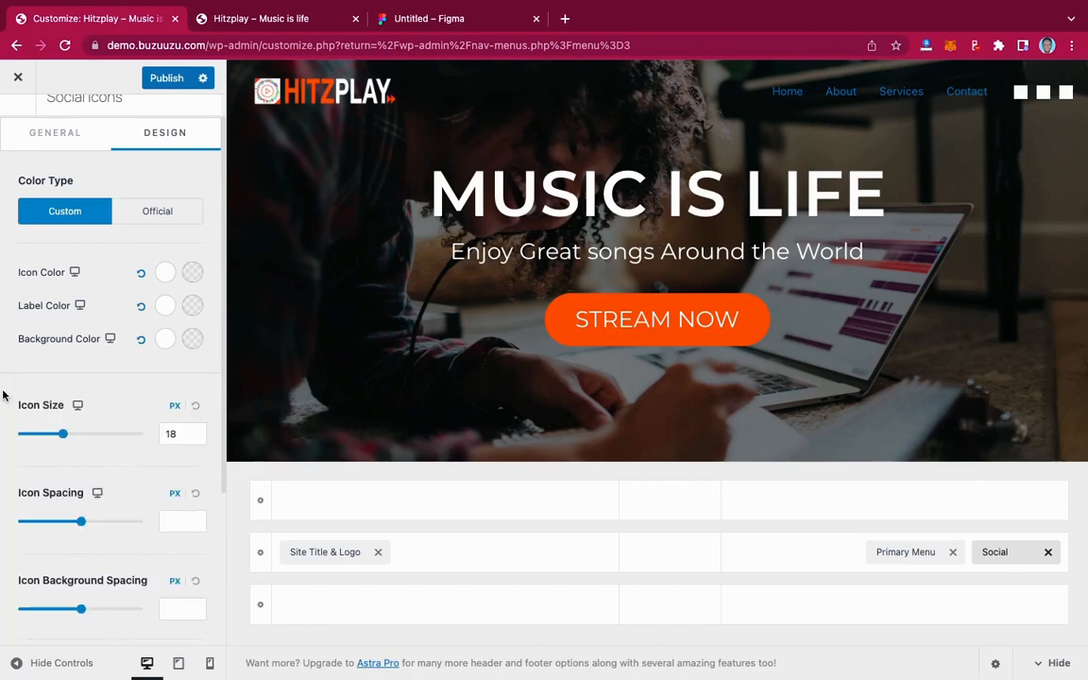
# Step: Try the social icons' normal icon color fully transparent, and set it back to opaque white (#FFFFFF)
pyautogui.click(165, 273)
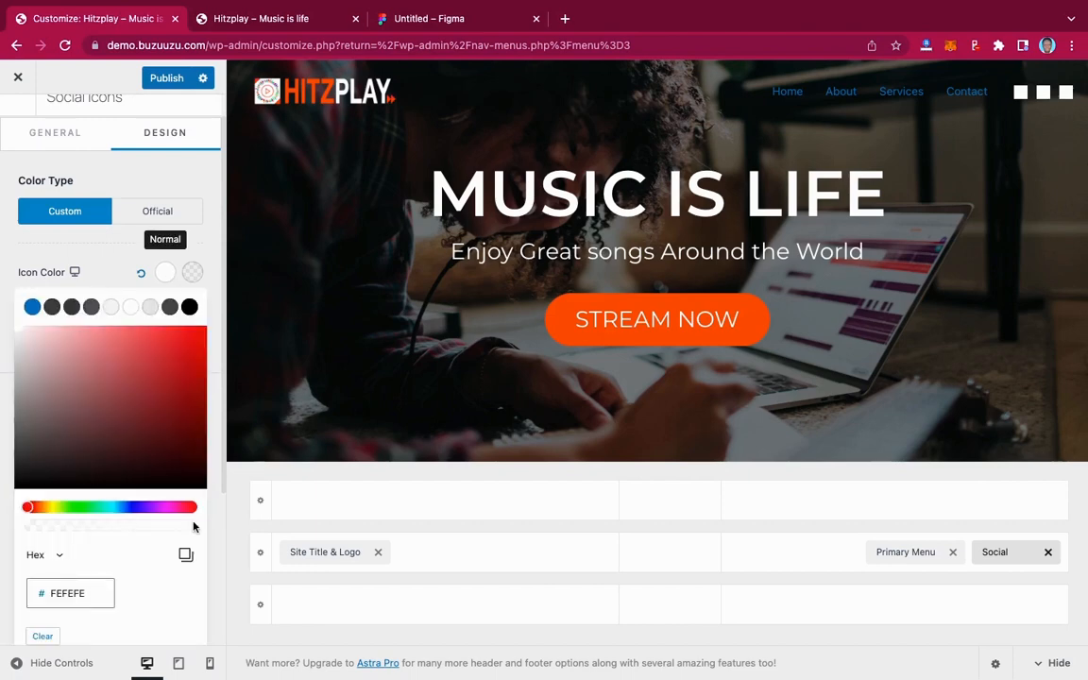
pyautogui.moveTo(193, 527); pyautogui.dragTo(21, 527)
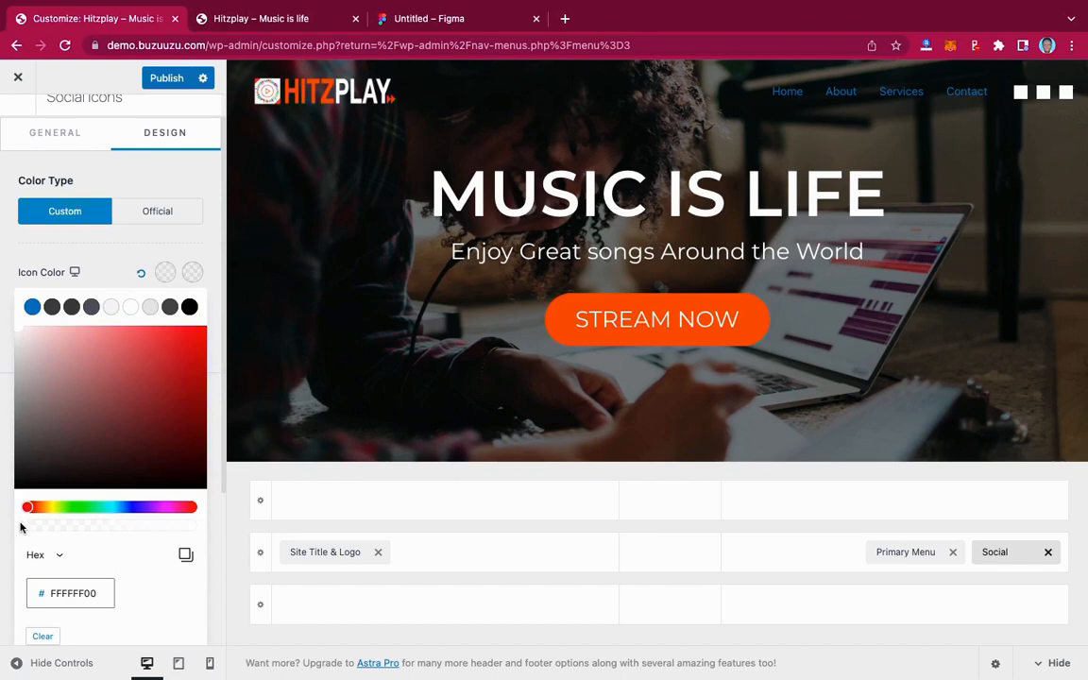
pyautogui.click(197, 528)
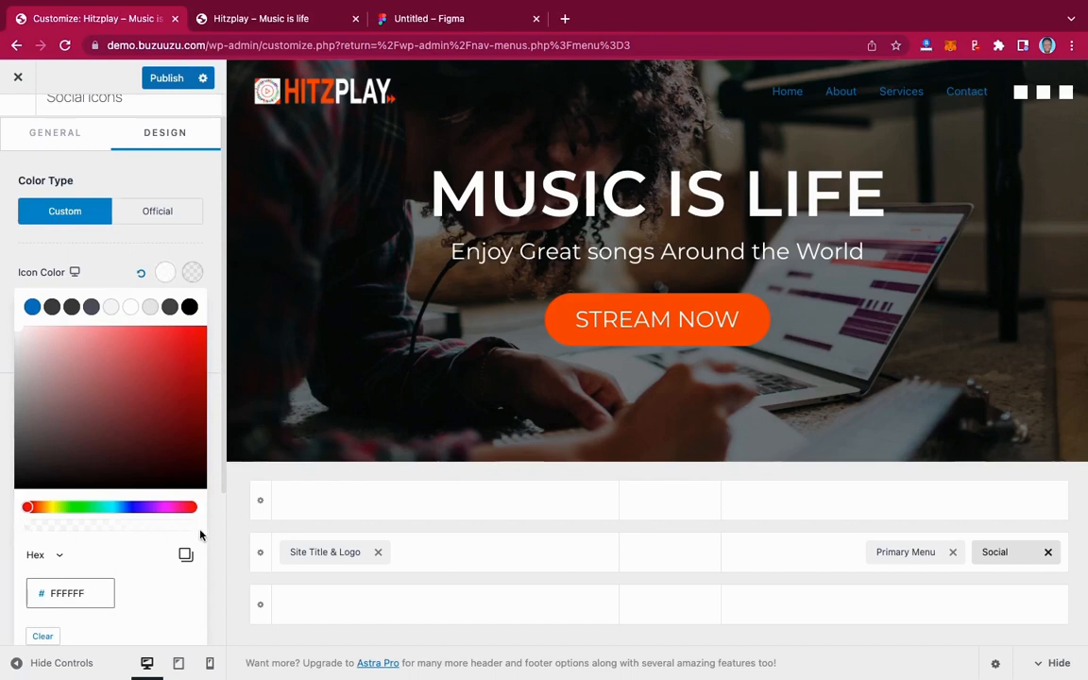
pyautogui.click(107, 283)
# Step: Reset the social icons' background color, and try the Official color type before returning to Custom
pyautogui.click(166, 340)
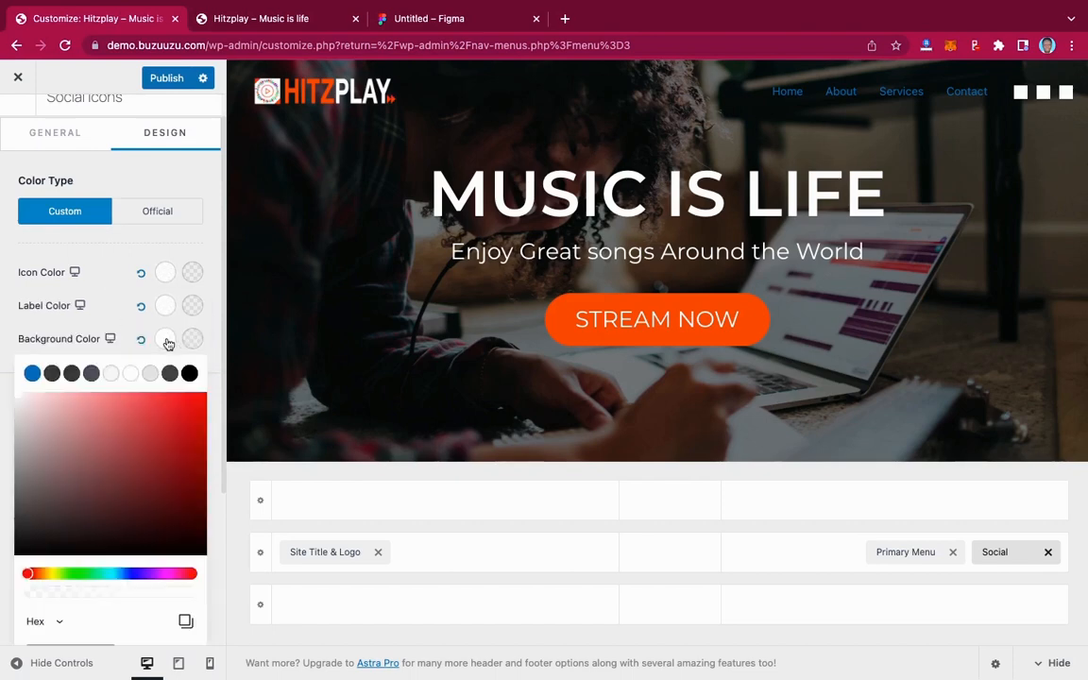
pyautogui.click(141, 339)
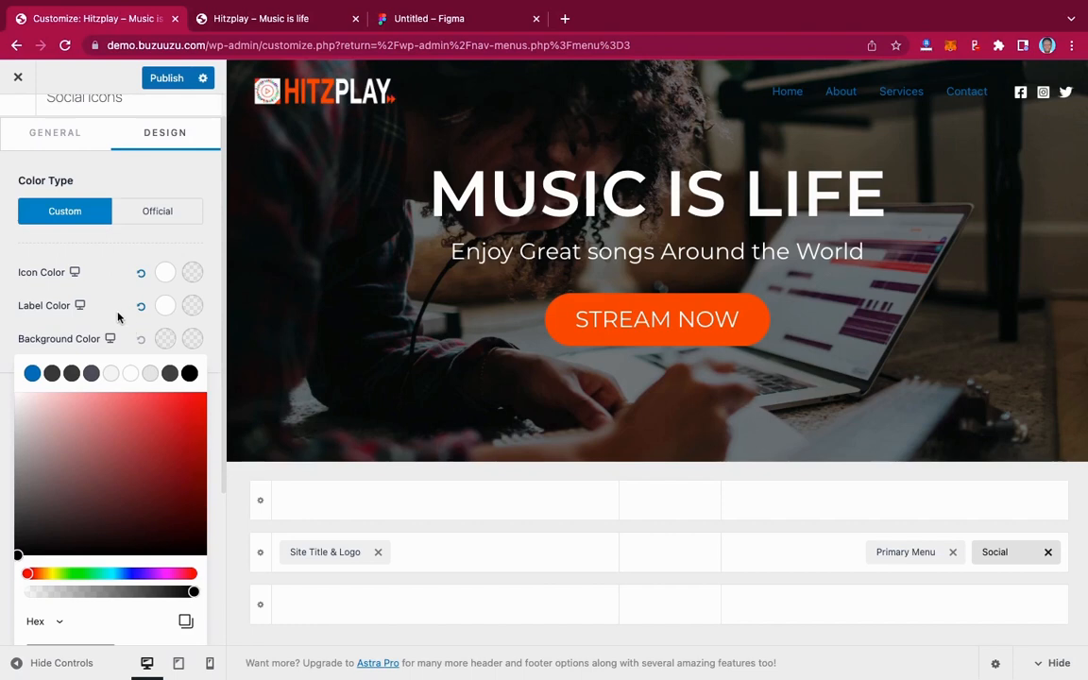
pyautogui.click(121, 311)
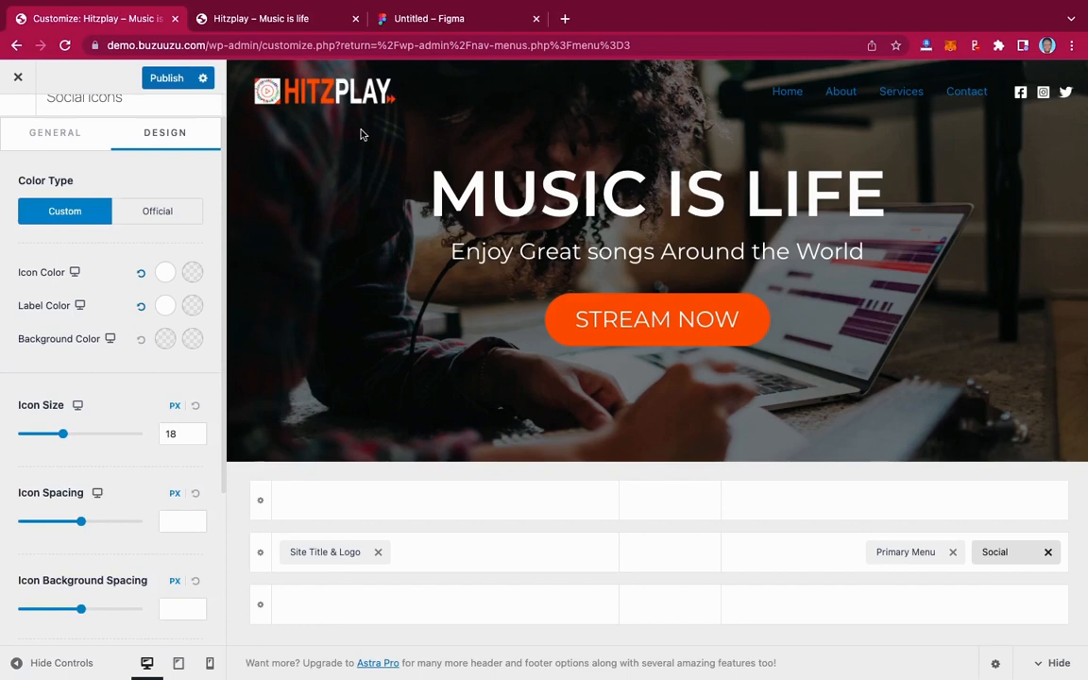
pyautogui.click(165, 213)
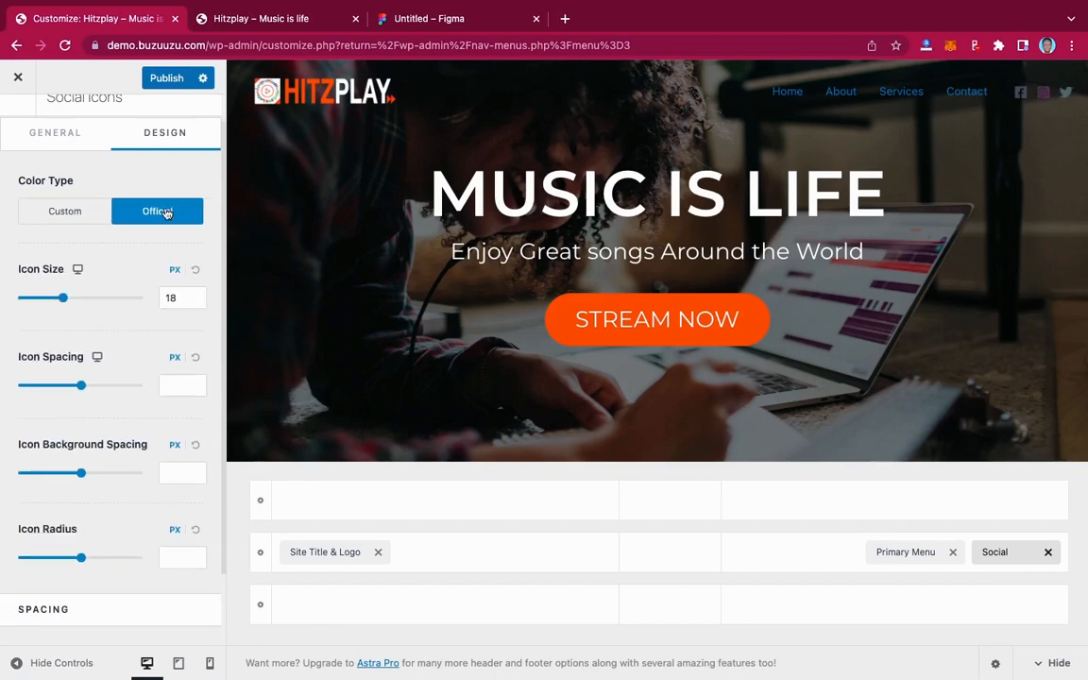
pyautogui.click(79, 217)
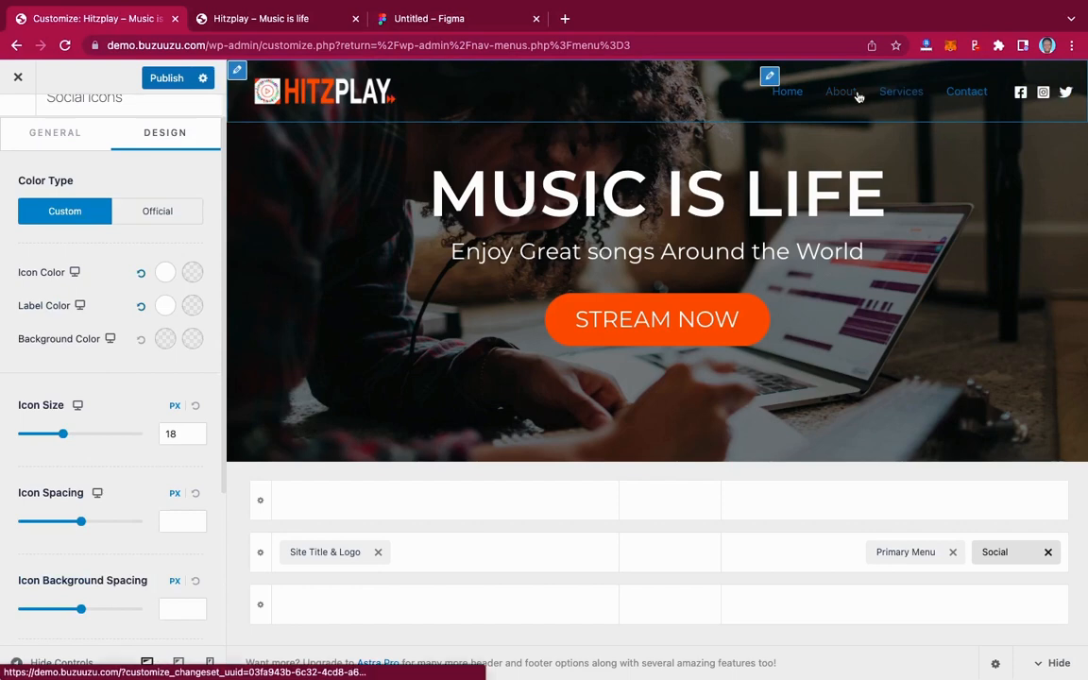
# Step: Set the normal text/link color of the header's Primary Menu to white (#FFFFFF)
pyautogui.click(914, 554)
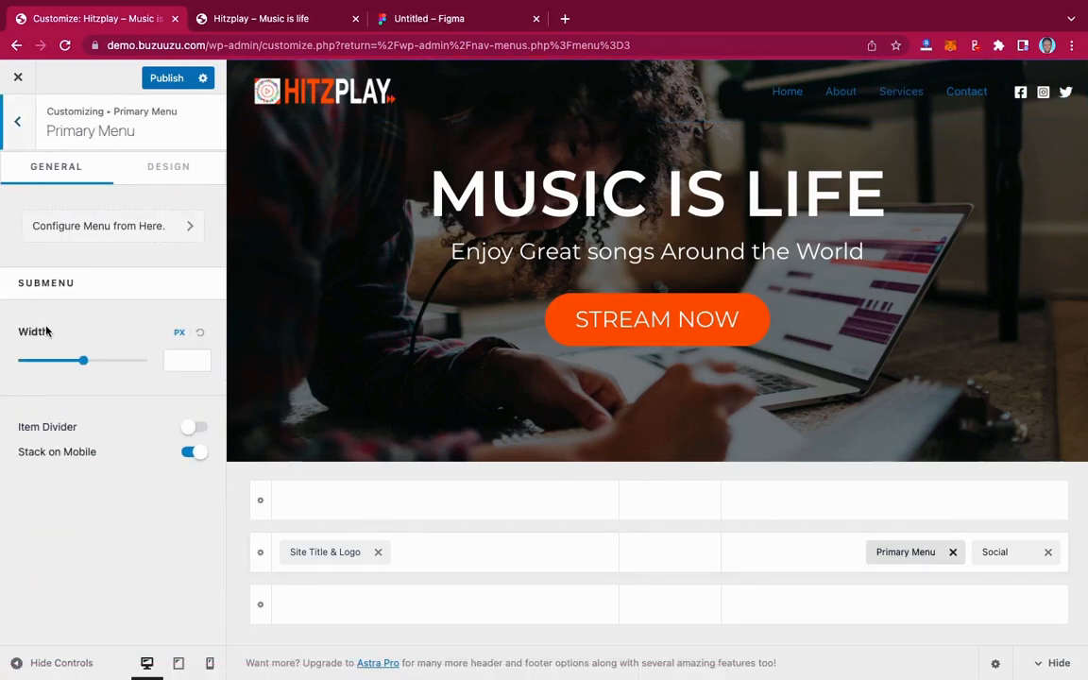
pyautogui.click(165, 176)
pyautogui.scroll(-5, 104, 326)
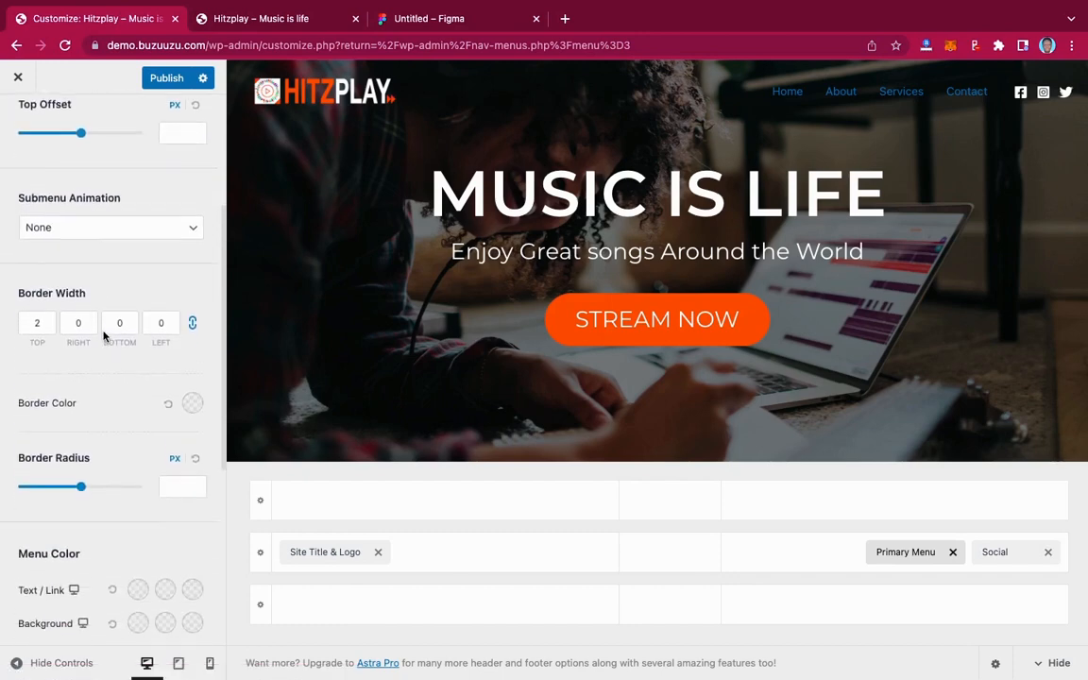
pyautogui.scroll(-5, 104, 337)
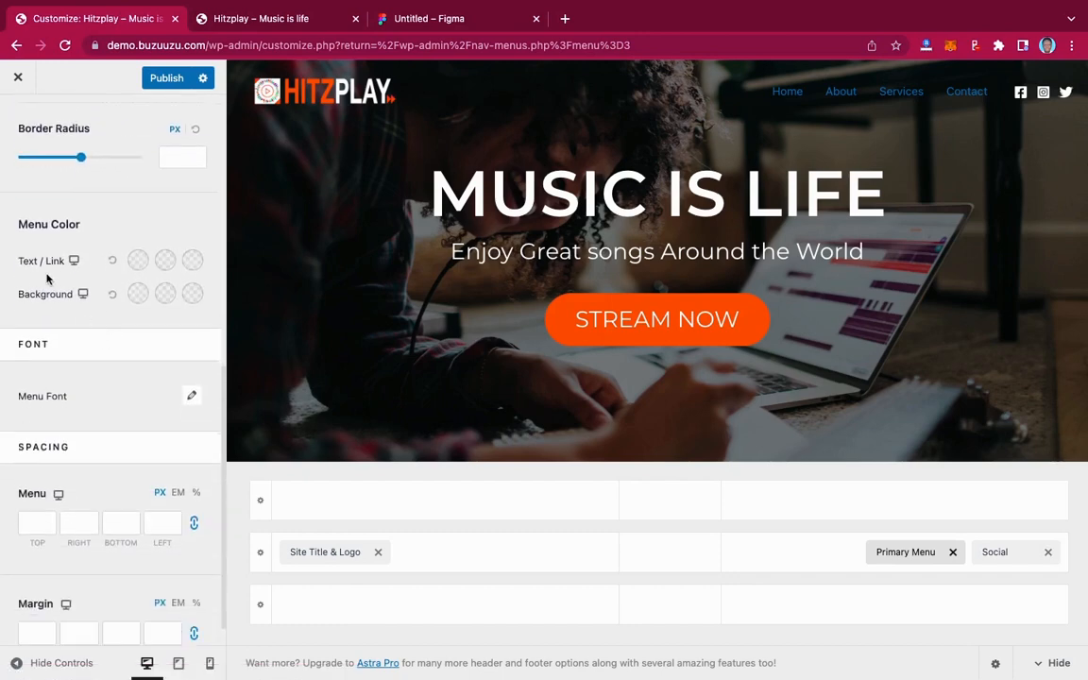
pyautogui.click(135, 265)
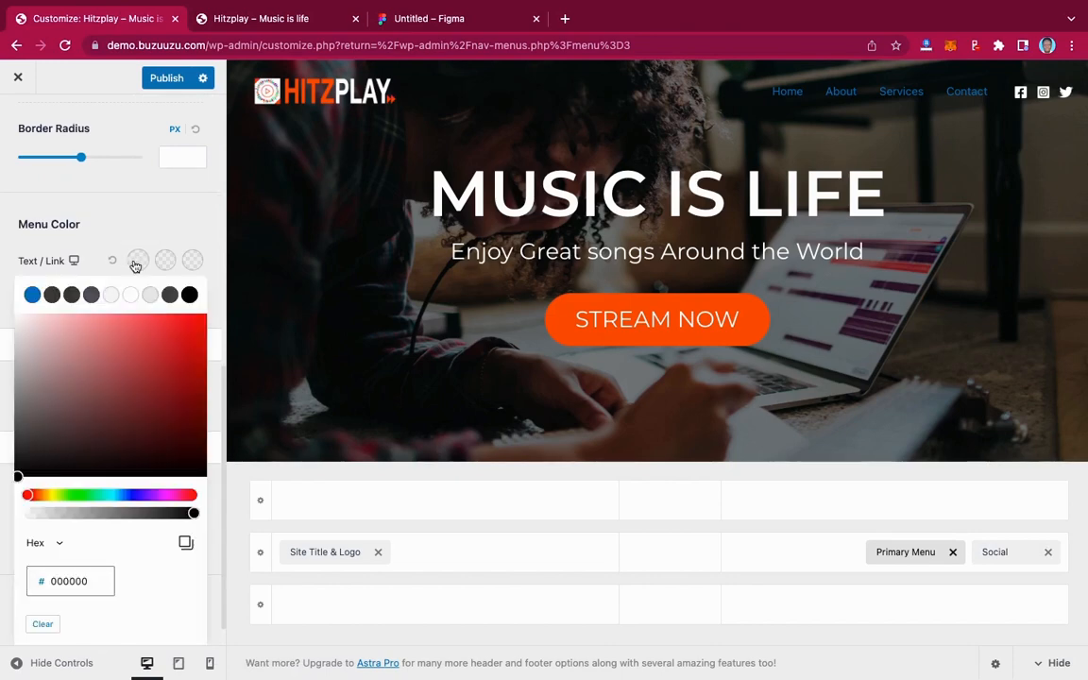
pyautogui.click(20, 322)
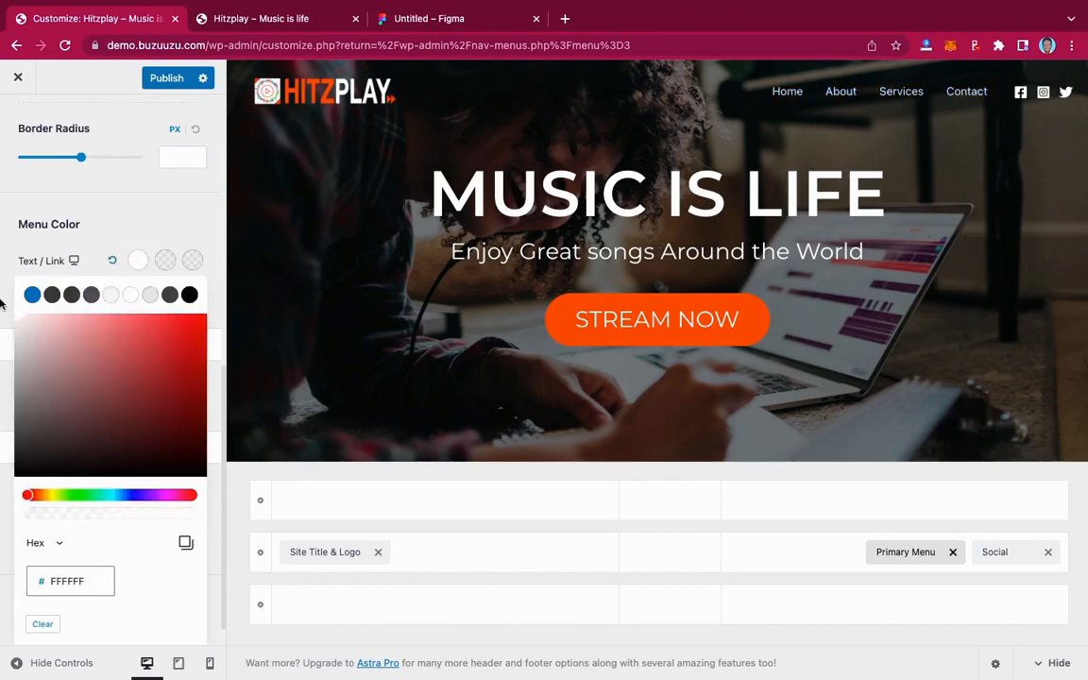
pyautogui.click(4, 276)
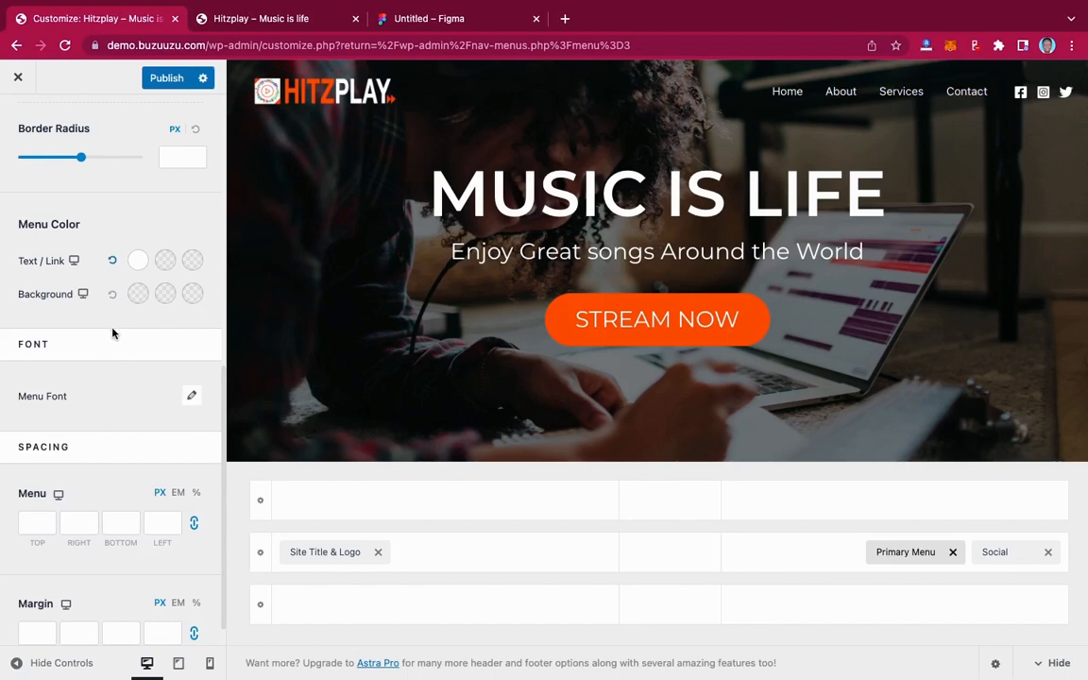
# Step: Set both the hover and active text/link colors of the Primary Menu to orange (#FD6410)
pyautogui.click(166, 265)
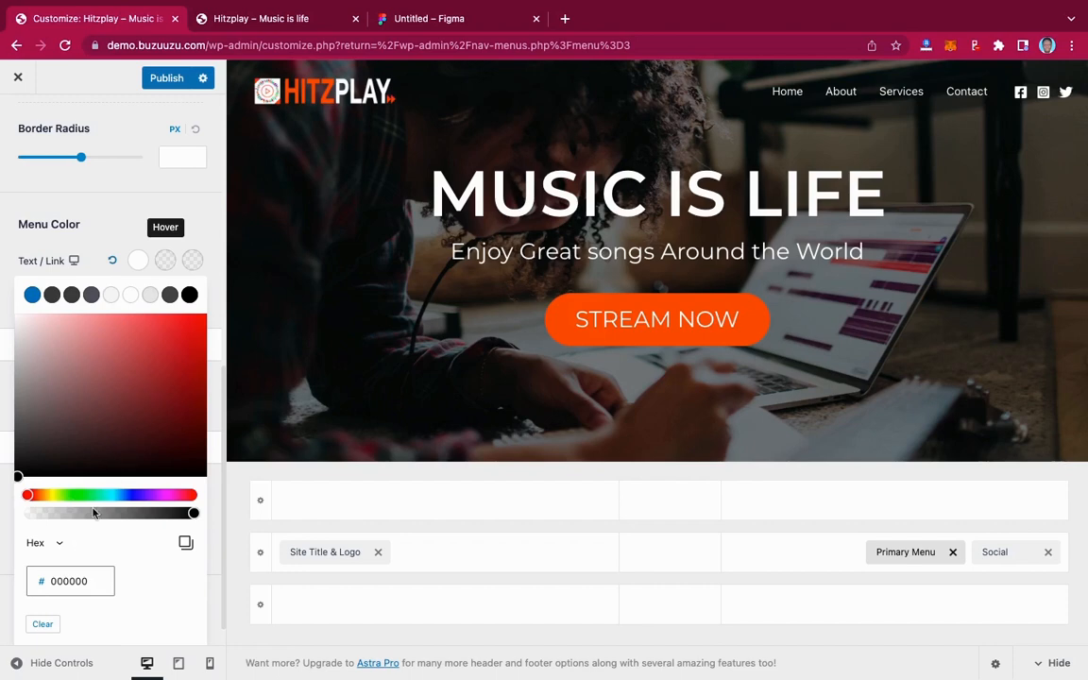
pyautogui.doubleClick(44, 580)
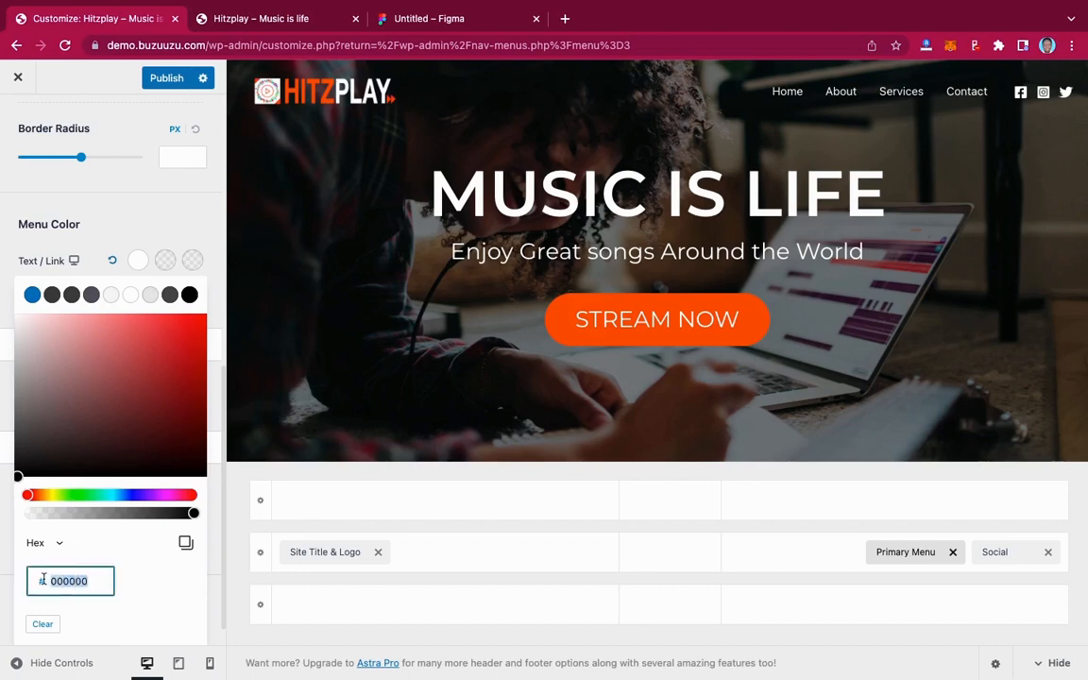
pyautogui.write('FD6410')
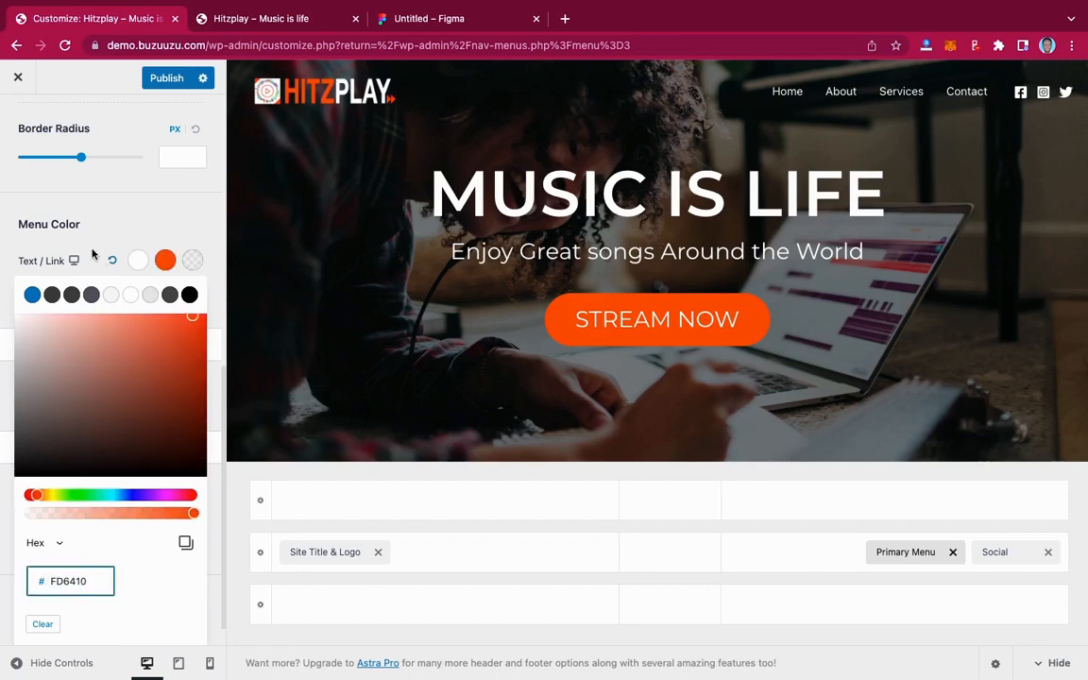
pyautogui.click(191, 260)
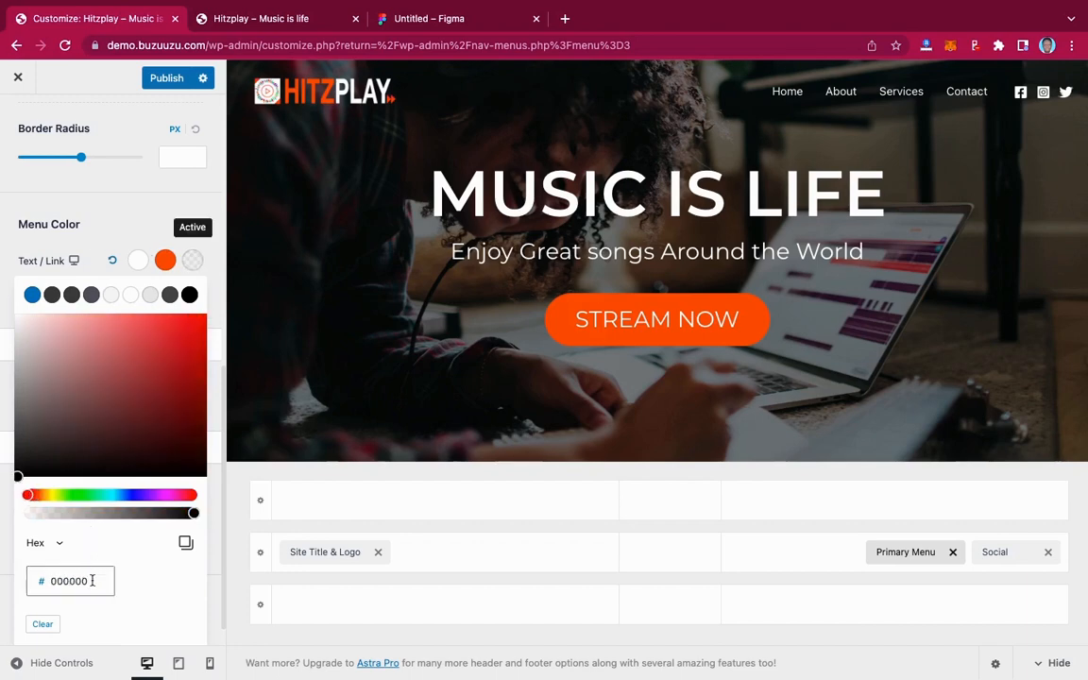
pyautogui.moveTo(91, 580); pyautogui.dragTo(39, 579)
pyautogui.write('FD6410')
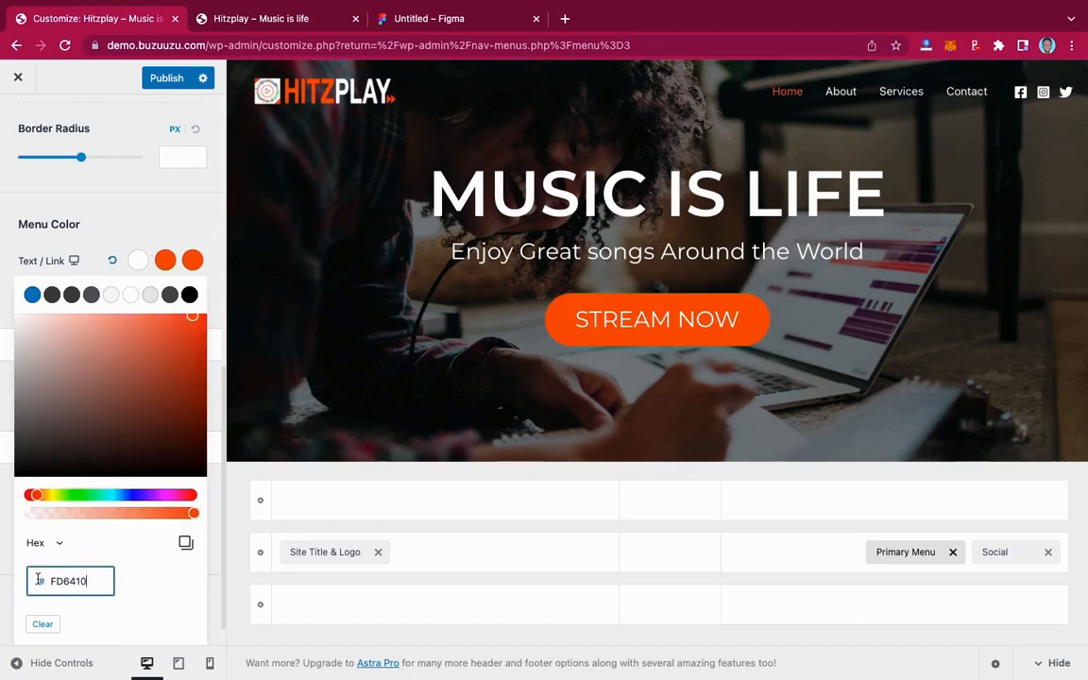
pyautogui.click(81, 242)
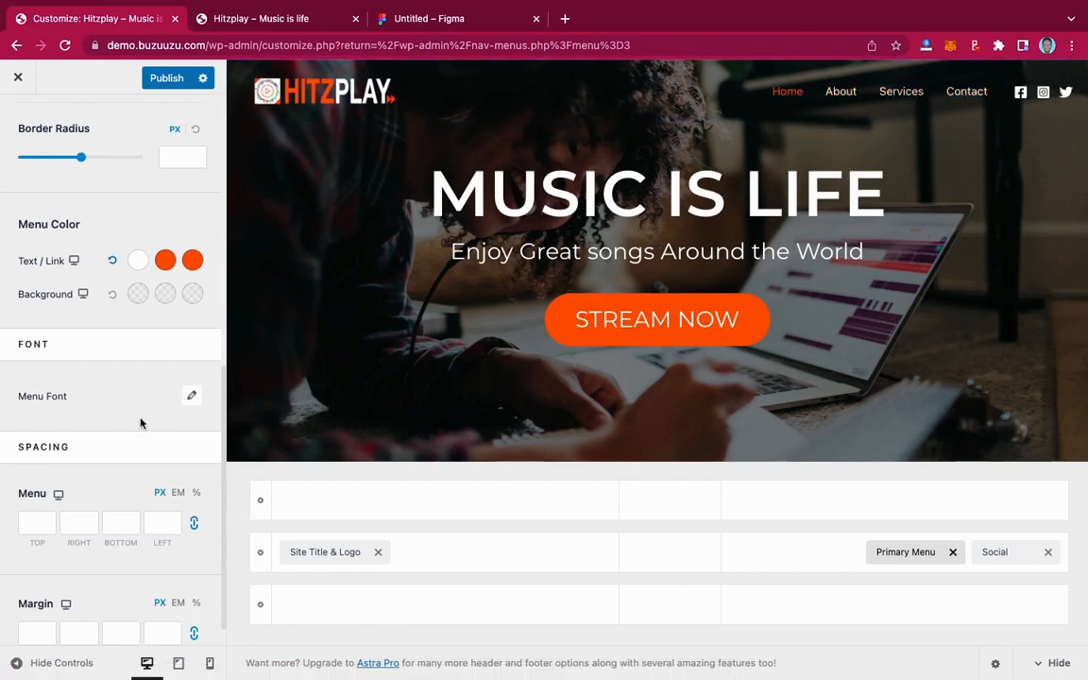
# Step: Set the Primary Menu's font family to Montserrat
pyautogui.scroll(-1, 141, 423)
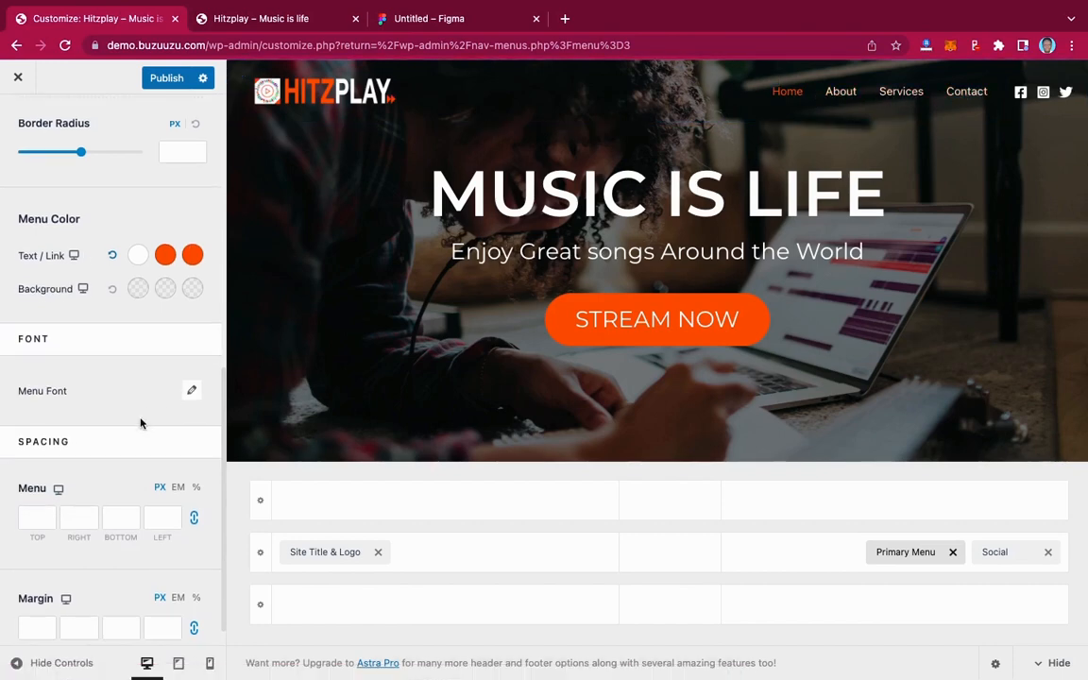
pyautogui.click(190, 394)
pyautogui.scroll(-3, 70, 374)
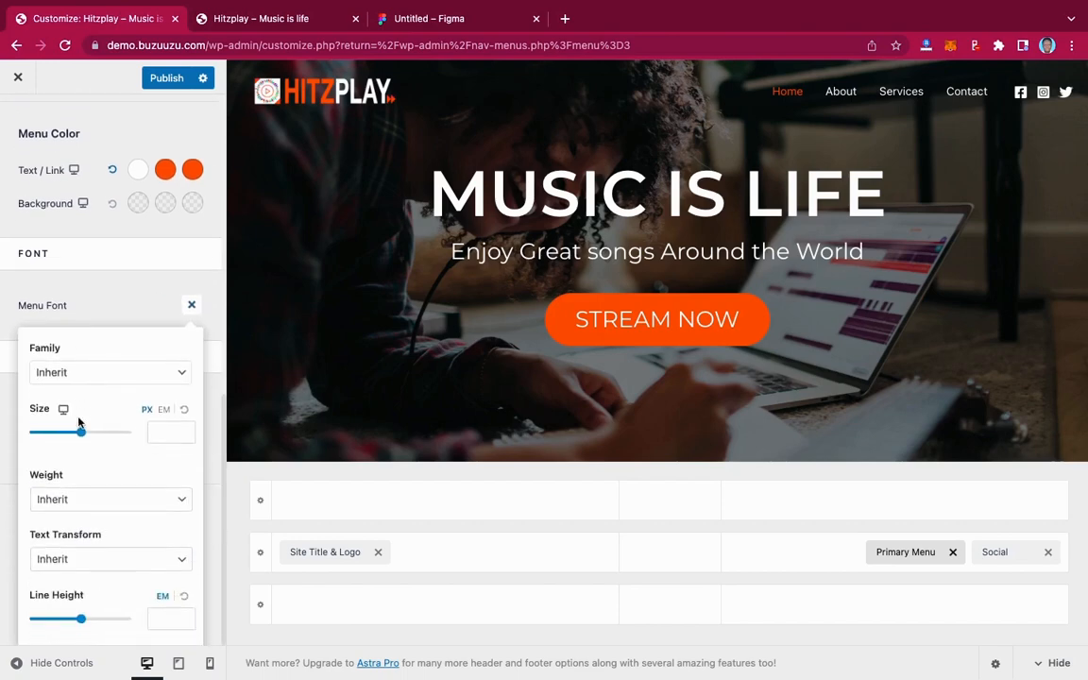
pyautogui.click(97, 374)
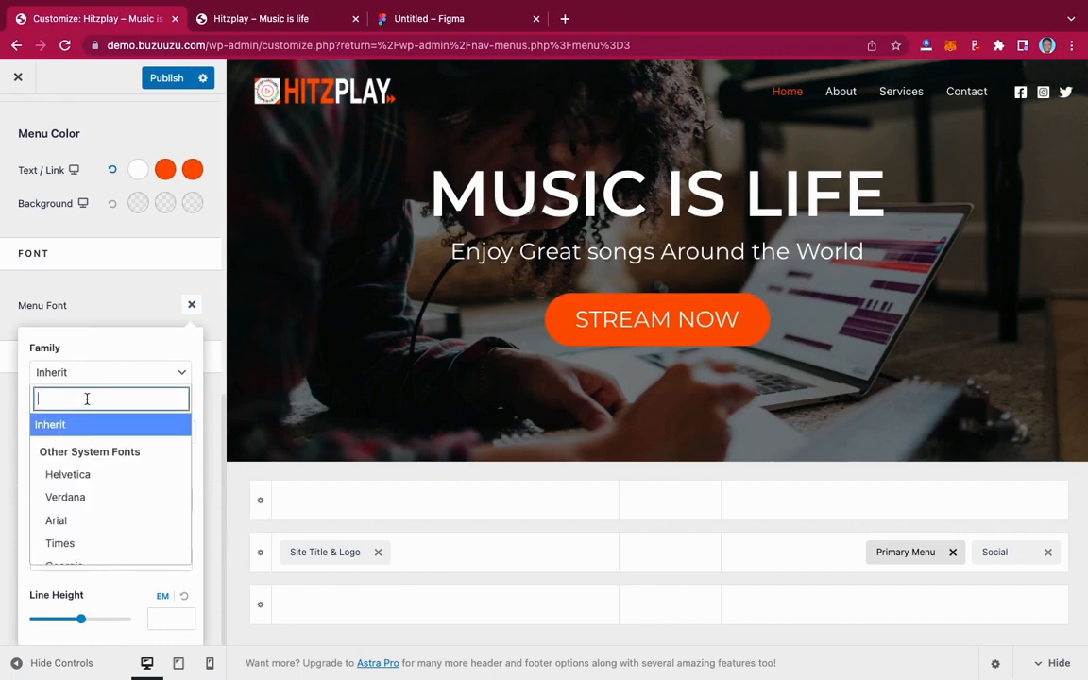
pyautogui.write('monts')
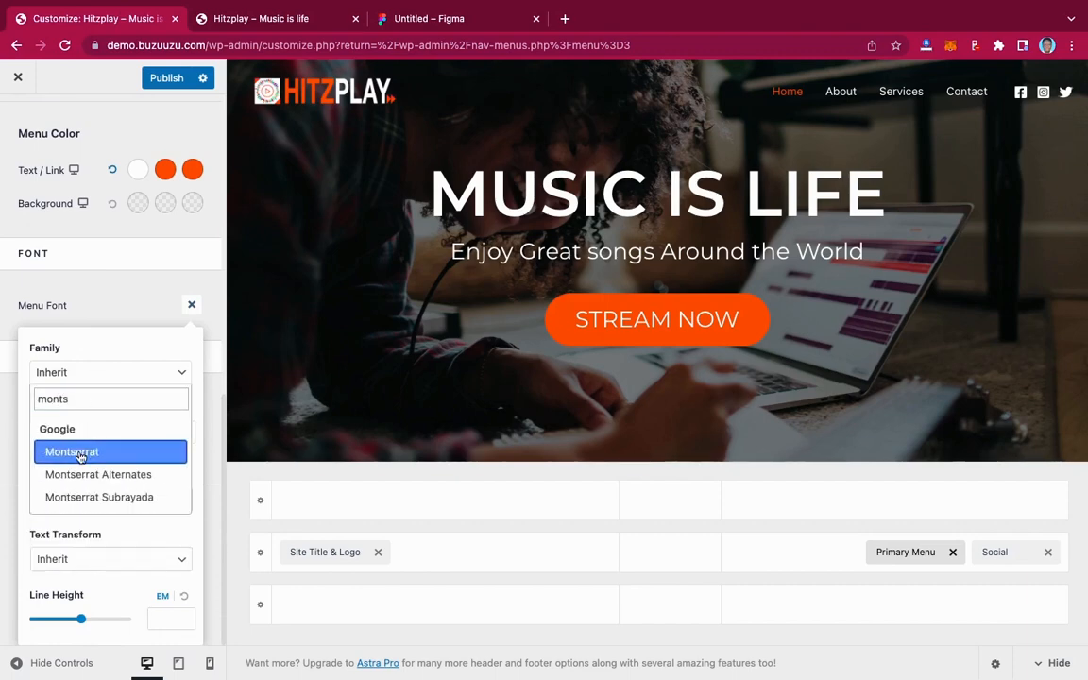
pyautogui.click(83, 452)
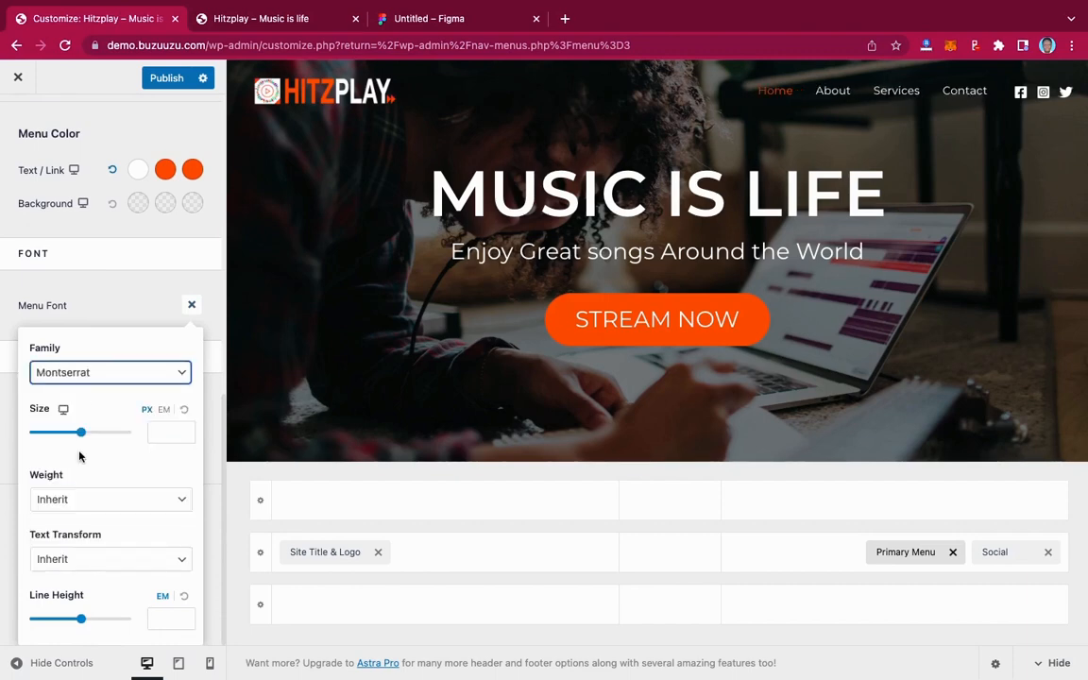
# Step: Set the Primary Menu font's weight to Medium 500 and its text transform to Uppercase
pyautogui.click(113, 501)
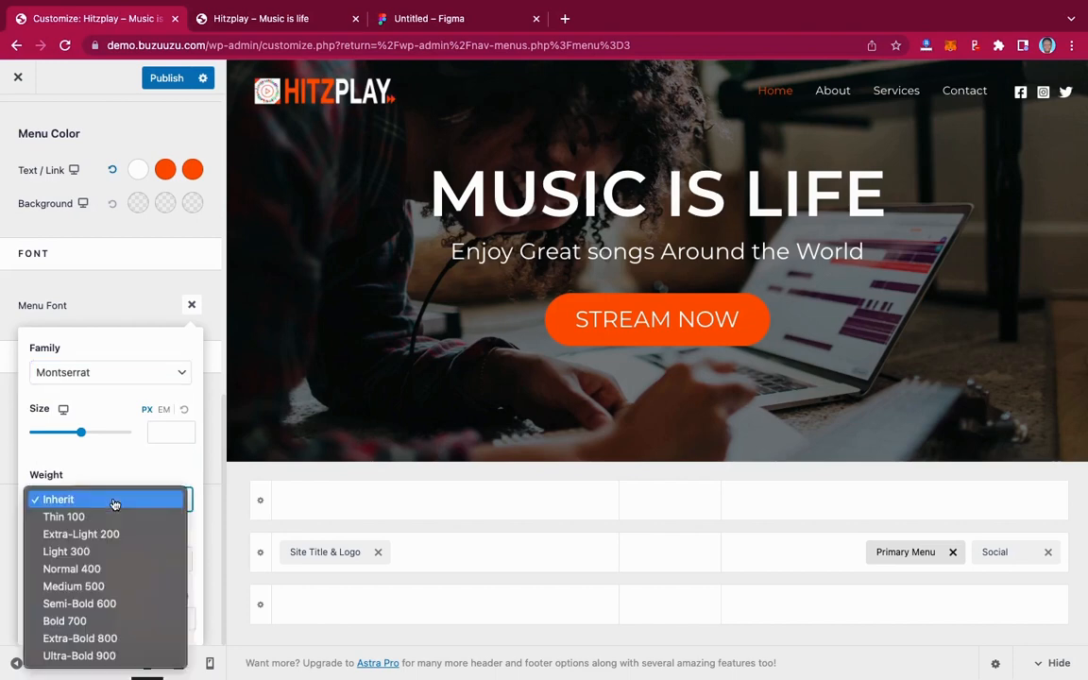
pyautogui.click(101, 586)
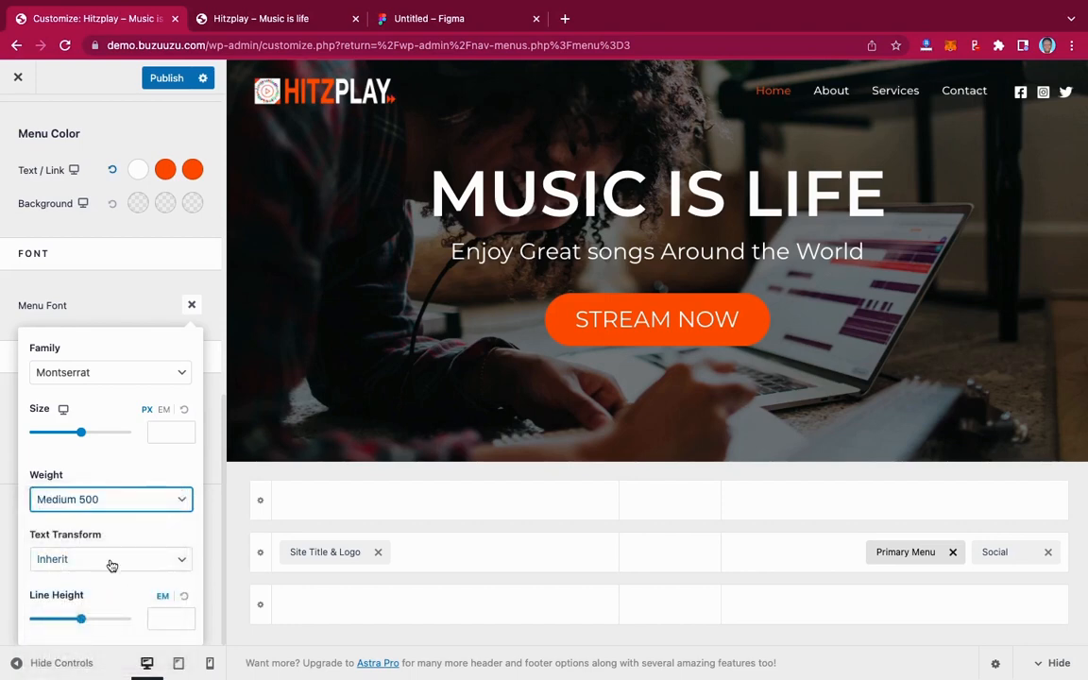
pyautogui.click(121, 556)
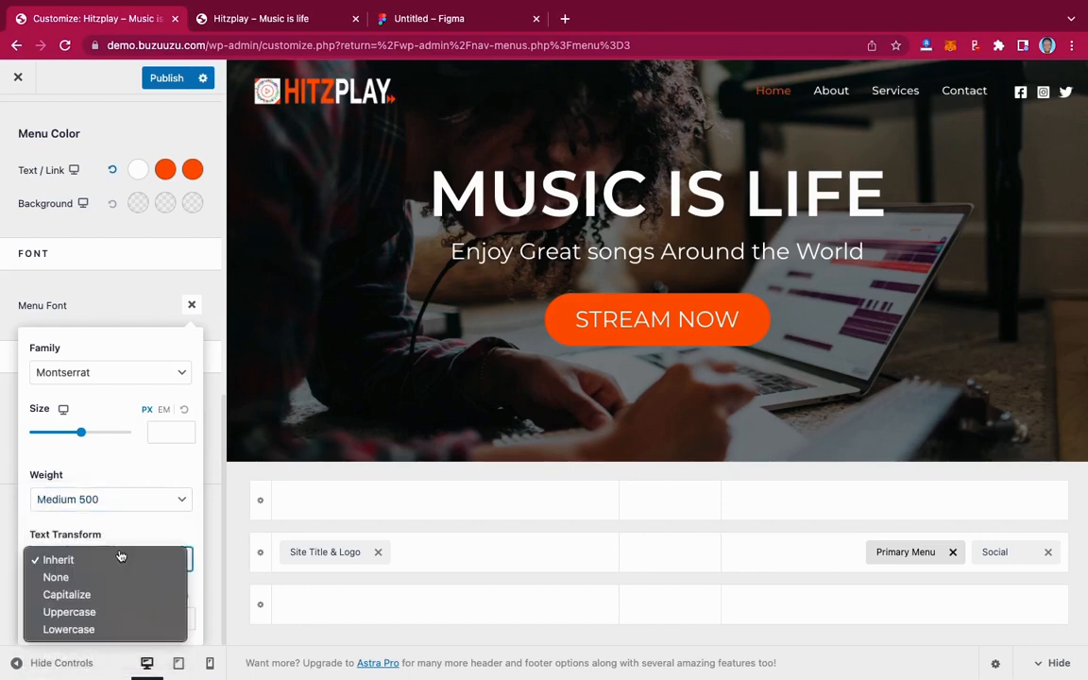
pyautogui.click(102, 612)
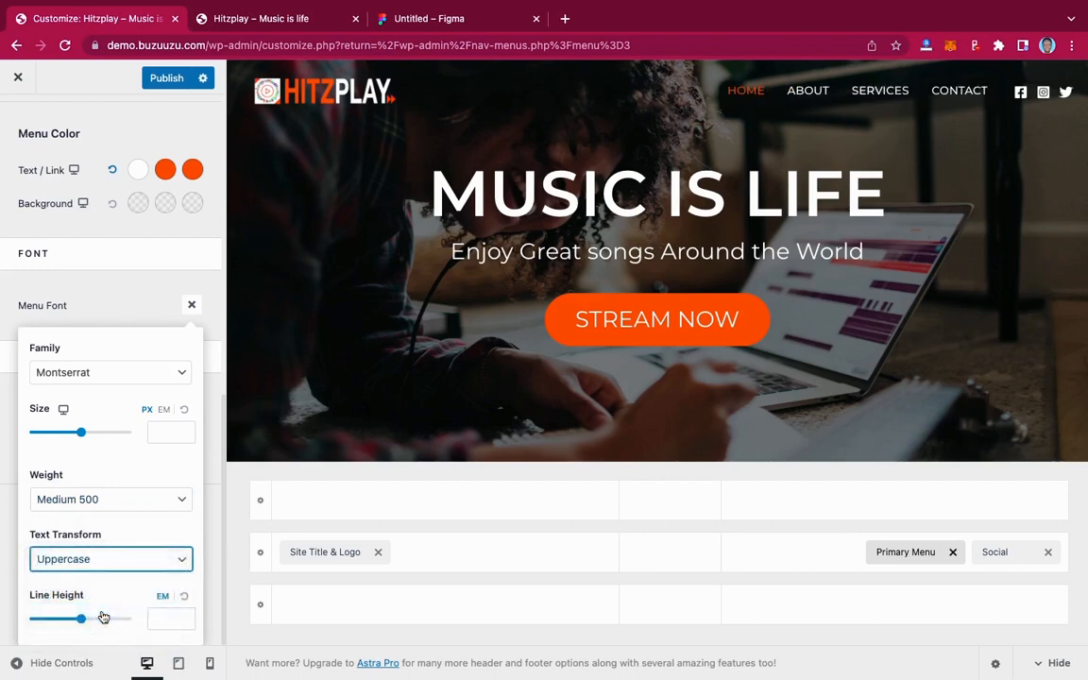
# Step: Check the HOME text's font size in the Figma design and set the Primary Menu's font size to 22 px
pyautogui.click(446, 18)
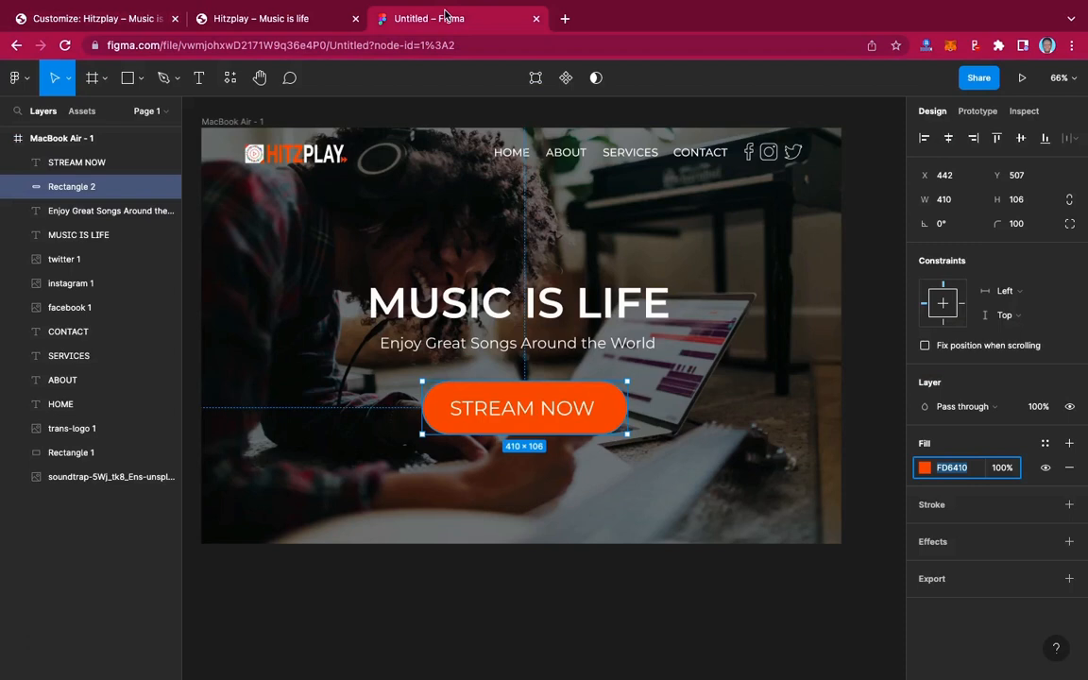
pyautogui.click(522, 157)
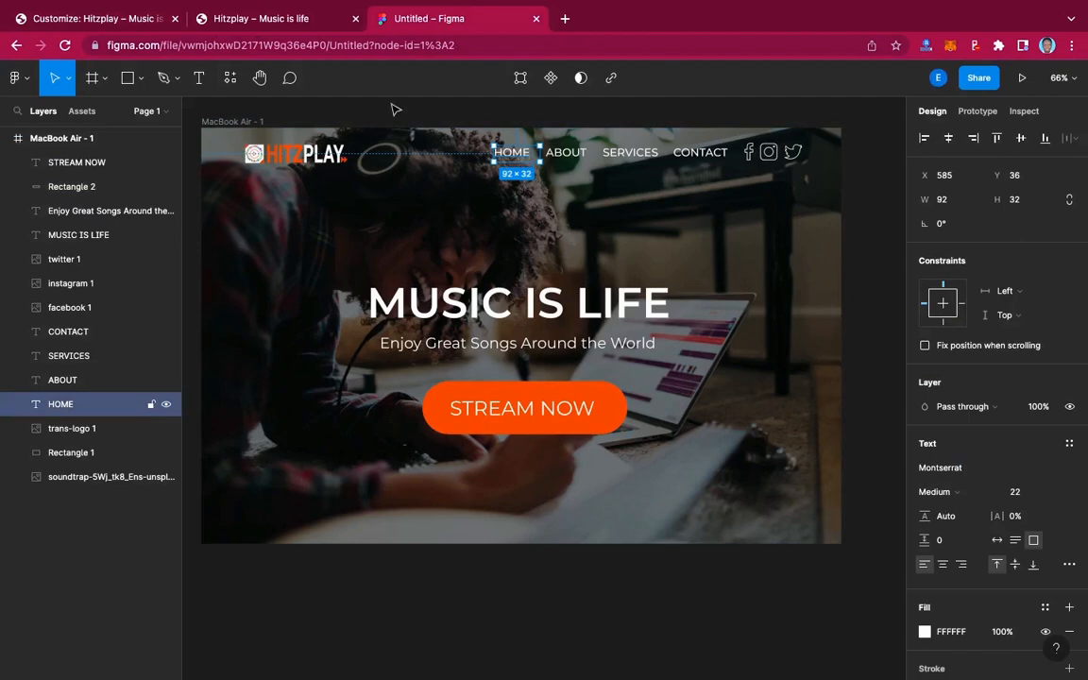
pyautogui.click(110, 19)
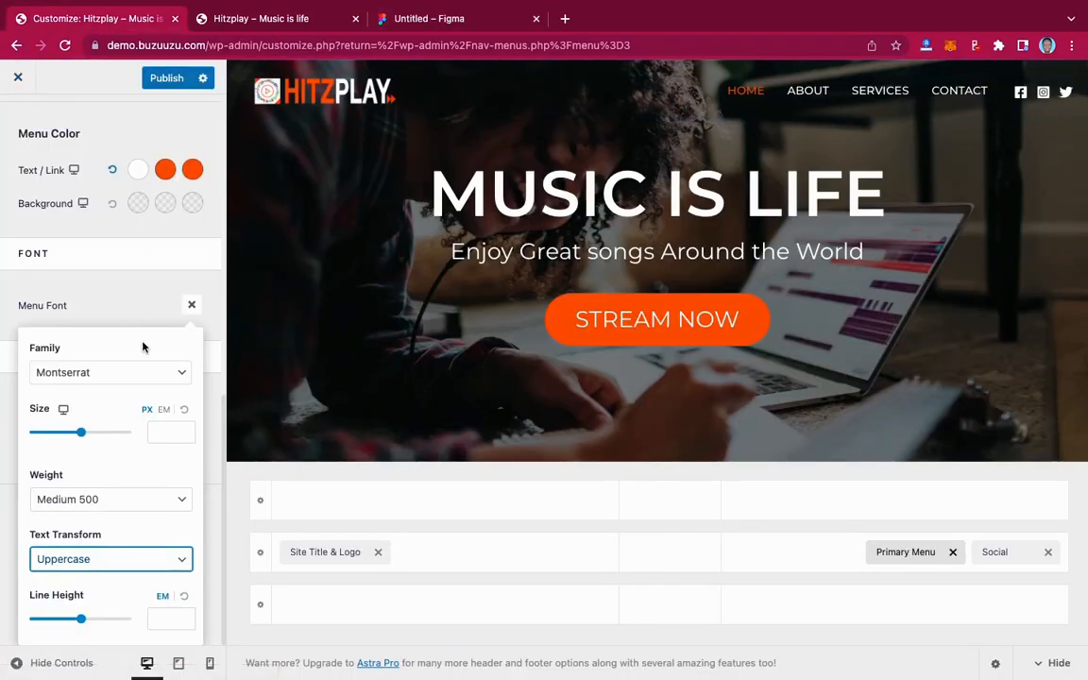
pyautogui.click(170, 430)
pyautogui.write('22')
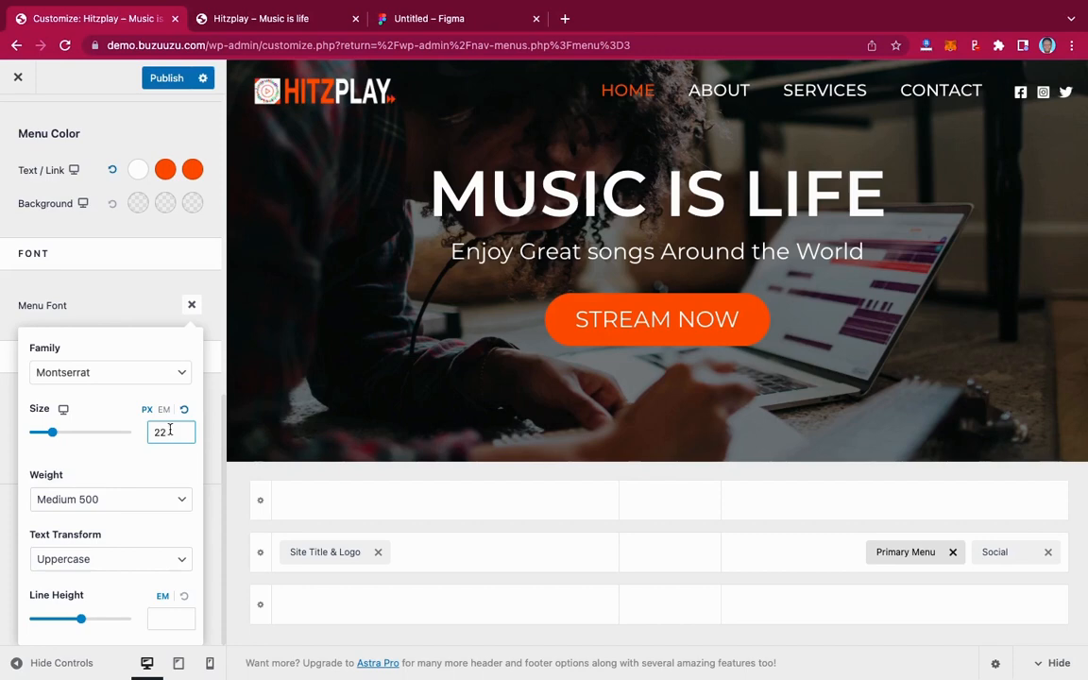
pyautogui.click(115, 301)
pyautogui.scroll(-2, 694, 263)
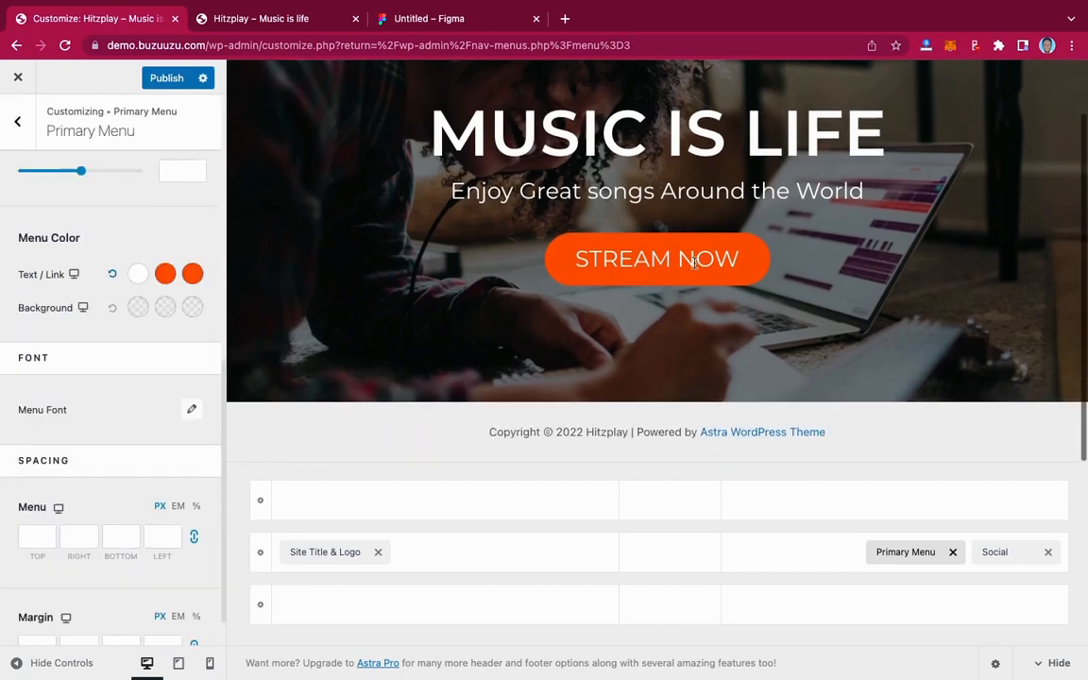
pyautogui.scroll(2, 694, 263)
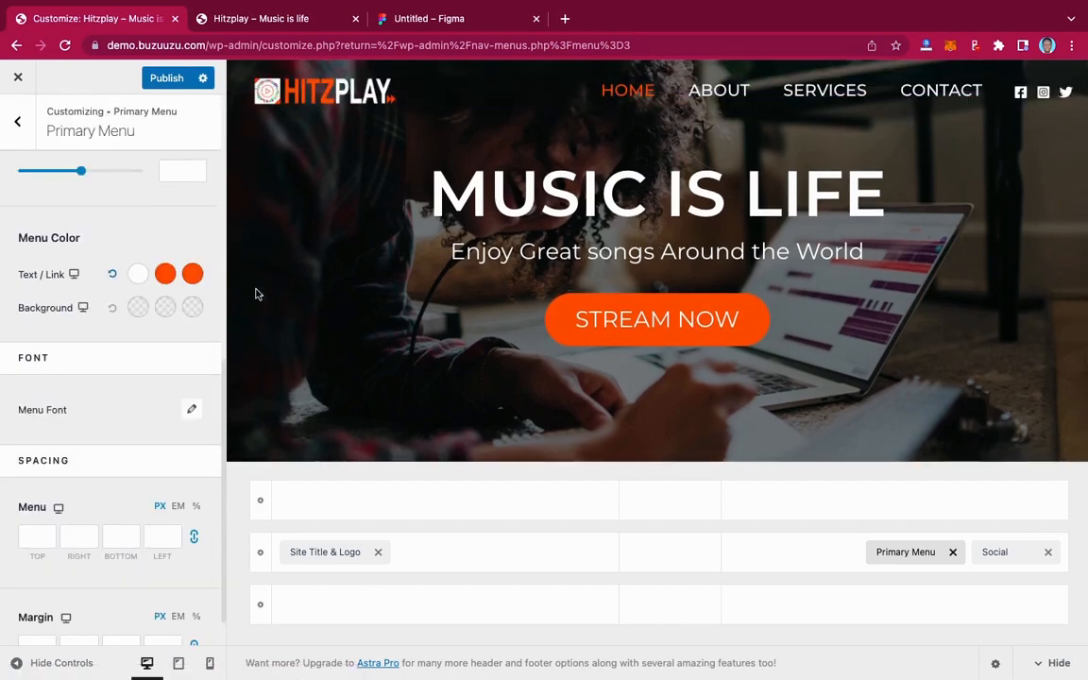
# Step: Set the Primary Menu's font size to 18 px and publish the header changes
pyautogui.click(191, 409)
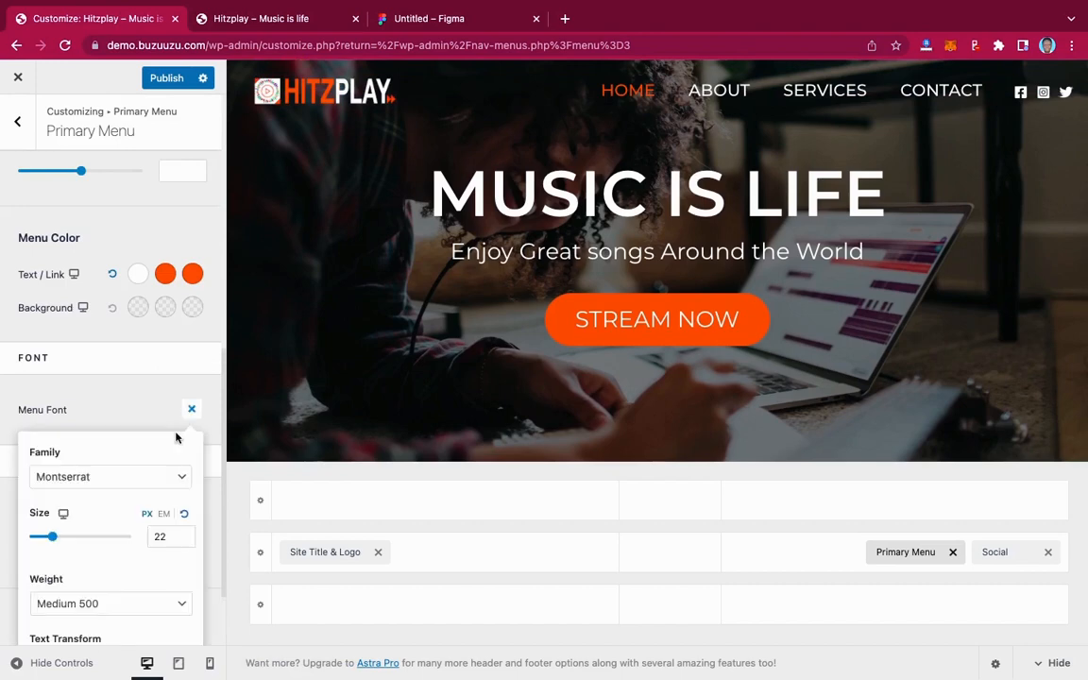
pyautogui.moveTo(166, 537); pyautogui.dragTo(153, 539)
pyautogui.write('18')
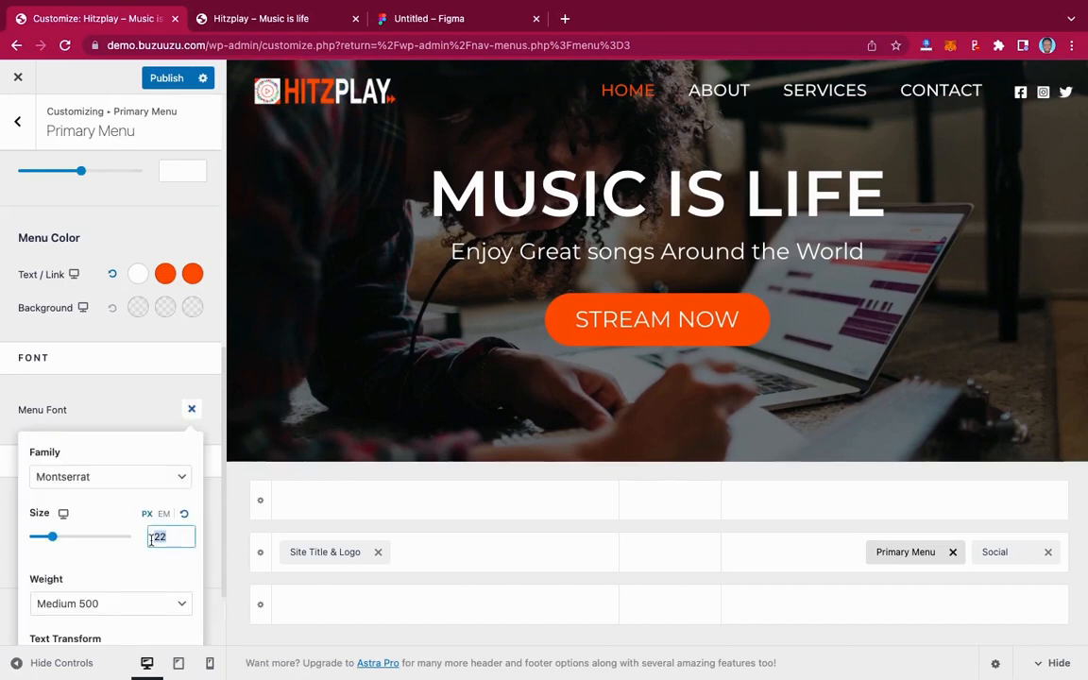
pyautogui.click(980, 286)
pyautogui.scroll(-2, 727, 319)
pyautogui.scroll(2, 727, 319)
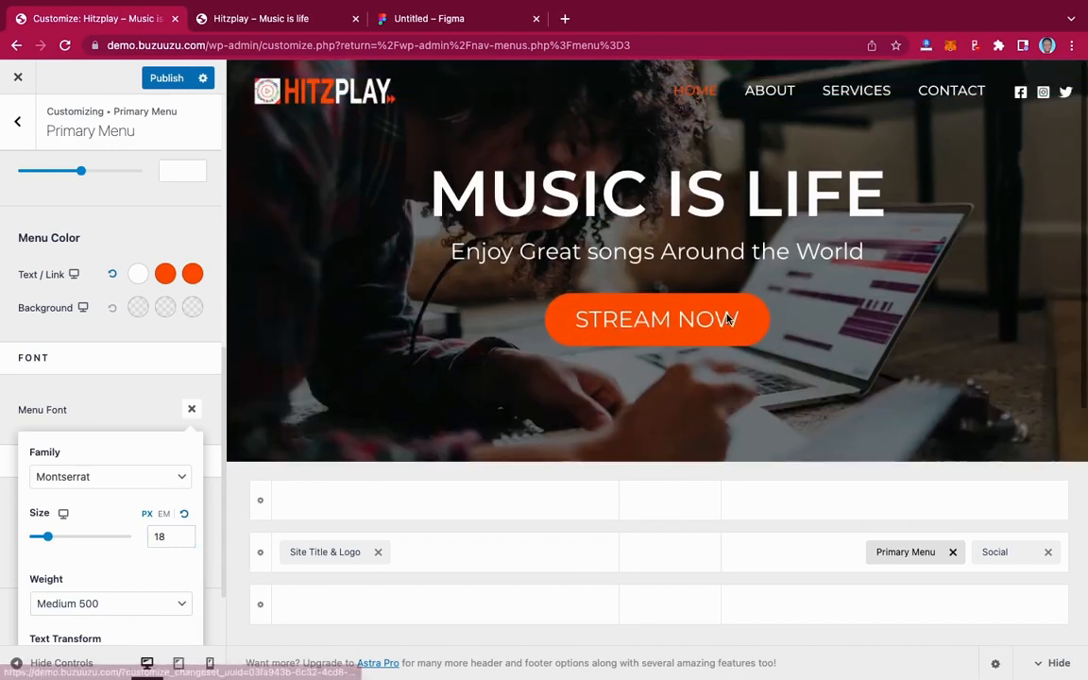
pyautogui.click(166, 82)
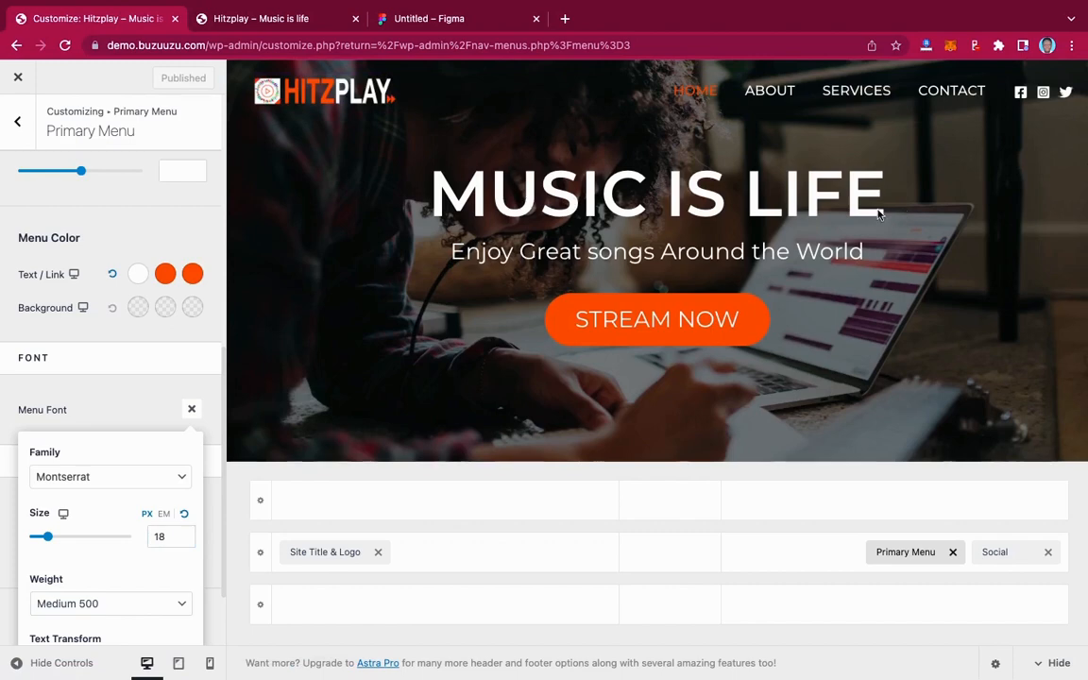
# Step: Leave the Customizer, open the Home page in Elementor from the page list, and preview it at full width
pyautogui.click(19, 80)
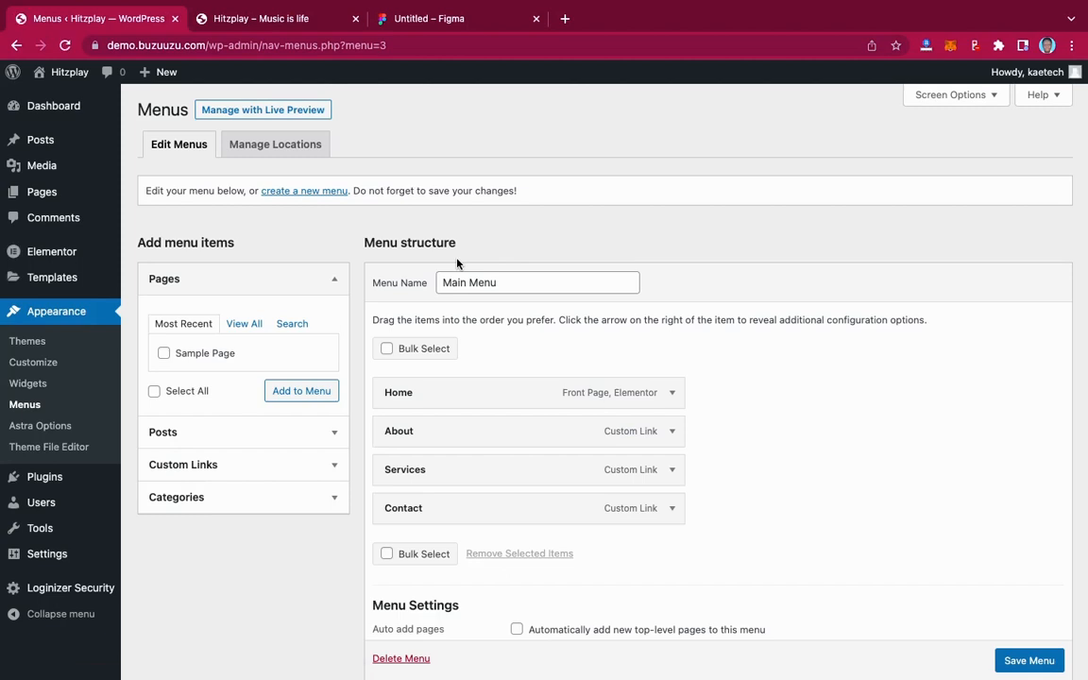
pyautogui.moveTo(41, 192)
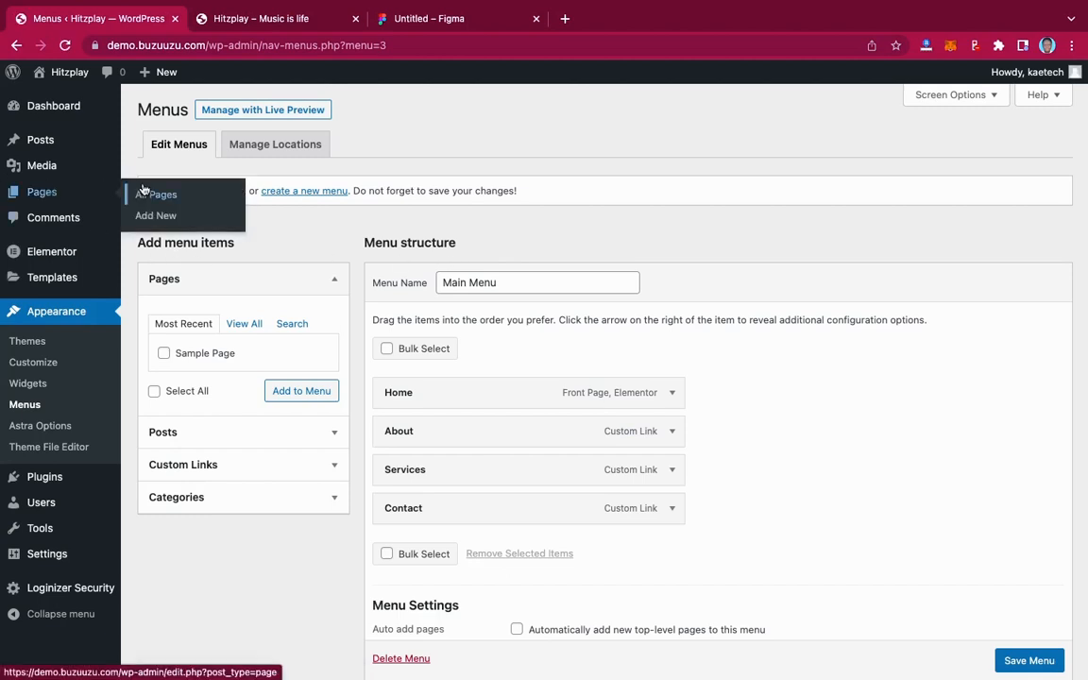
pyautogui.click(158, 194)
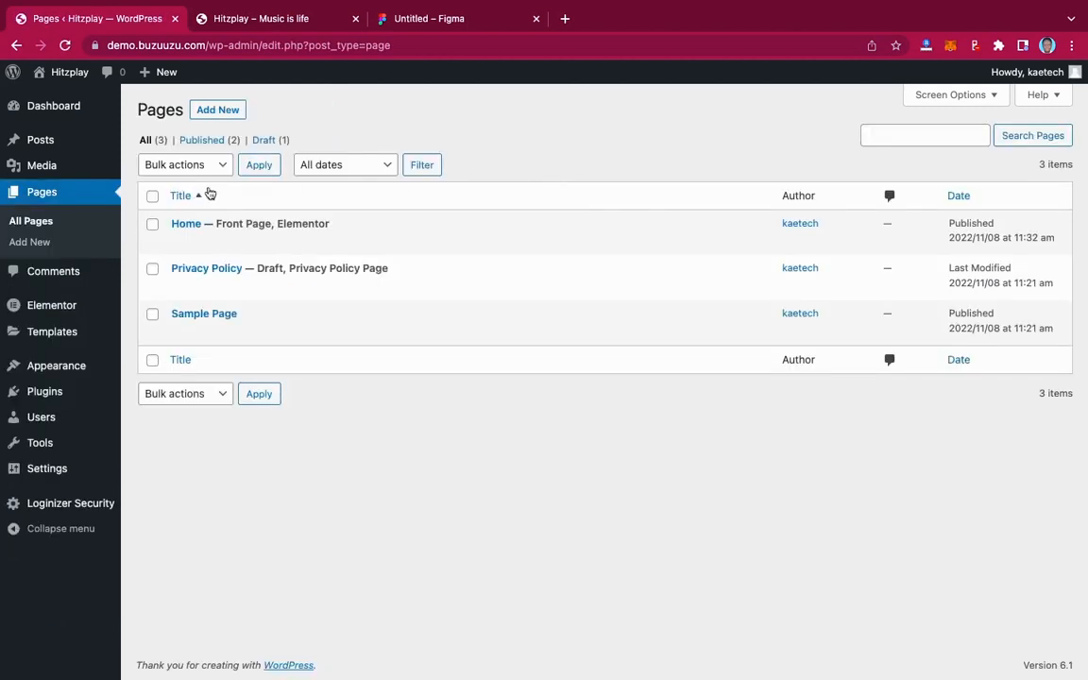
pyautogui.click(346, 241)
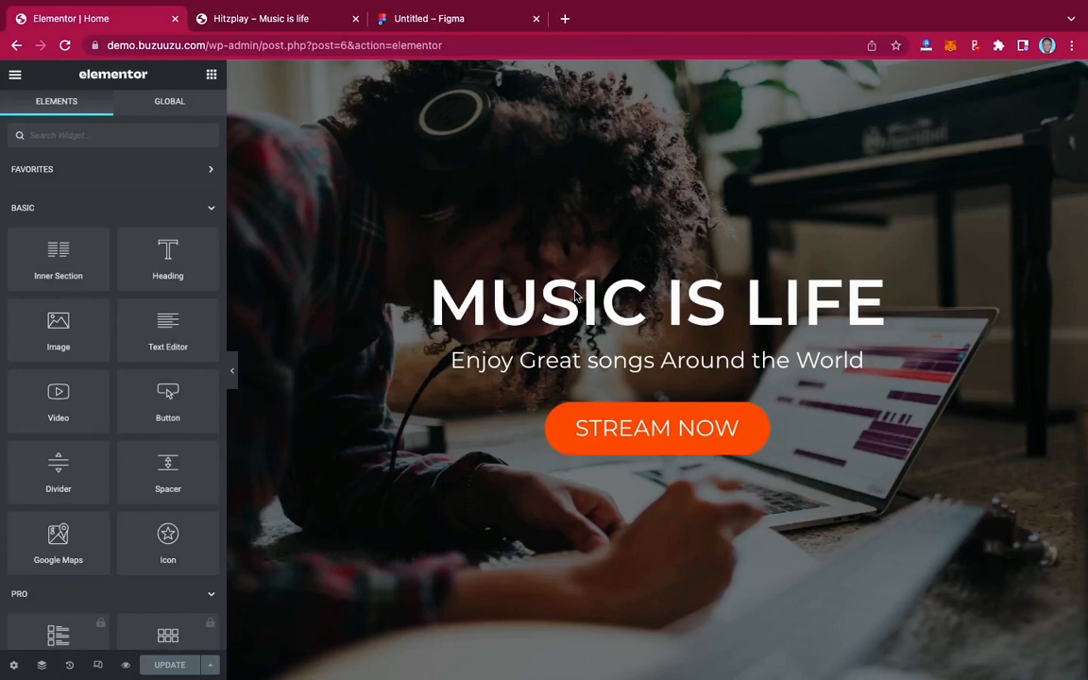
pyautogui.click(231, 370)
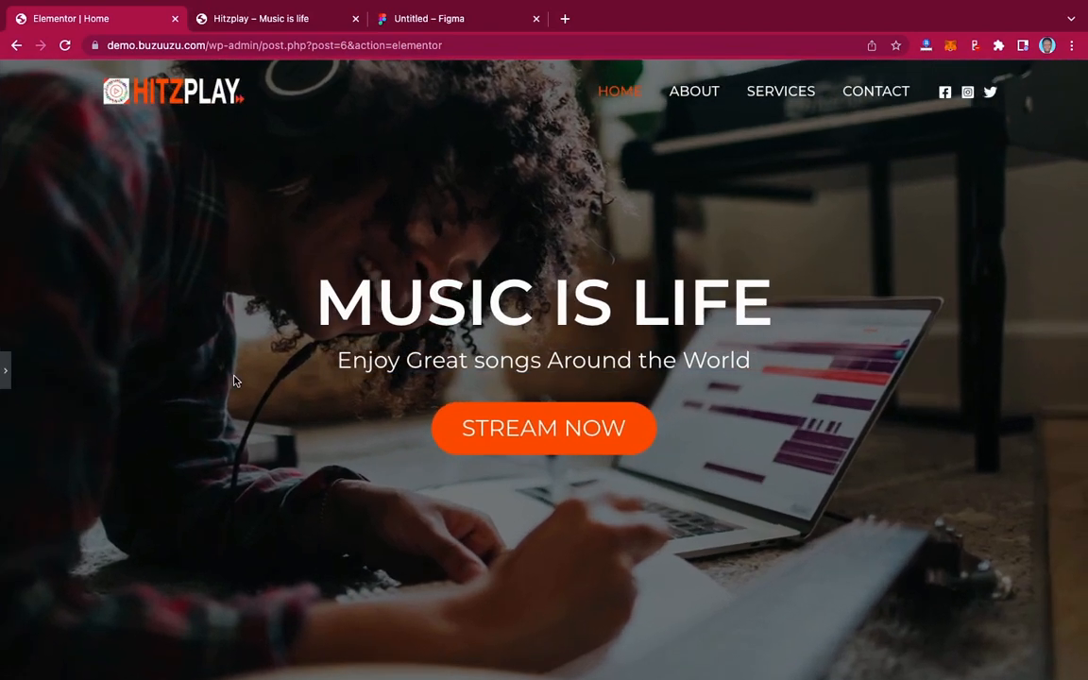
pyautogui.click(5, 366)
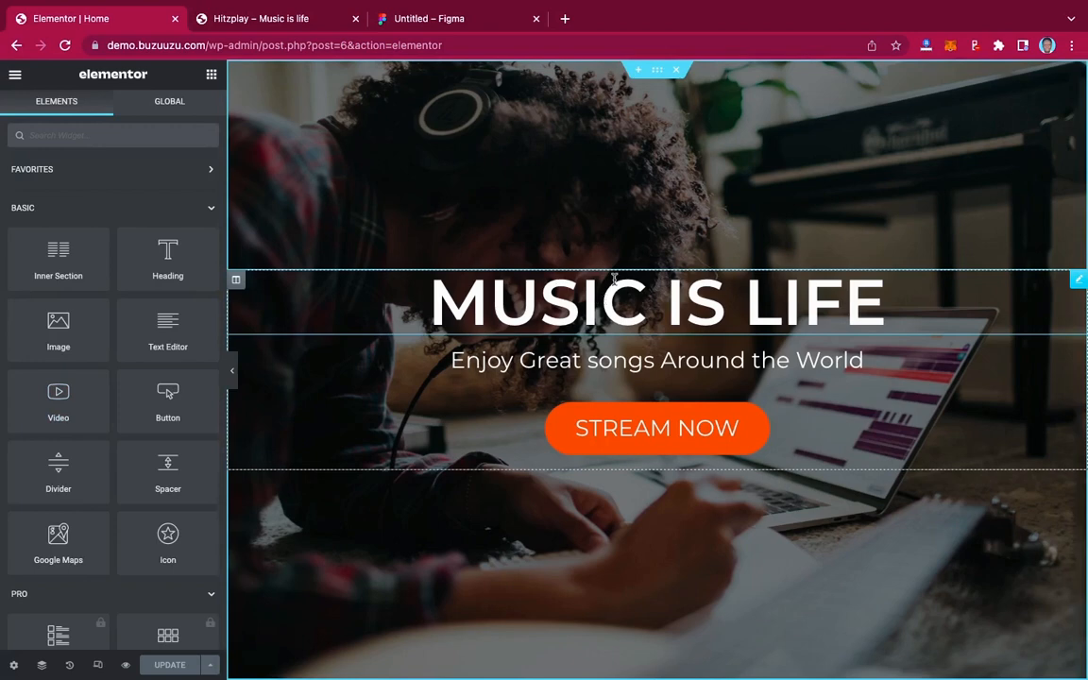
# Step: Unlink the hero section's padding values, set the top padding to 50 px, and check the page at full width
pyautogui.click(658, 72)
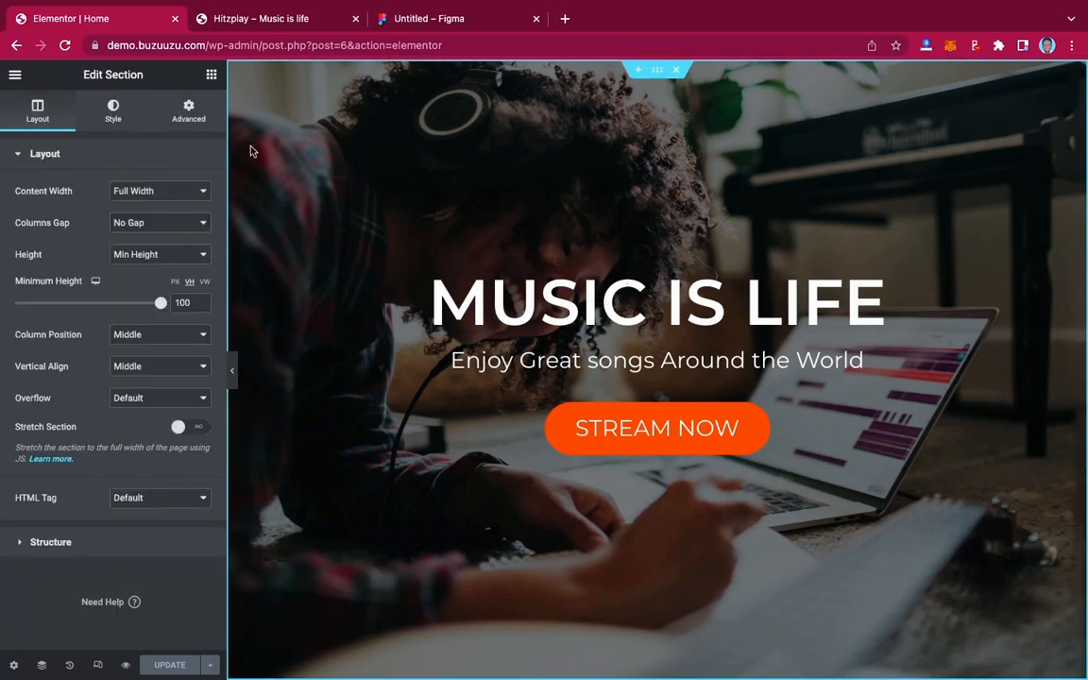
pyautogui.click(189, 111)
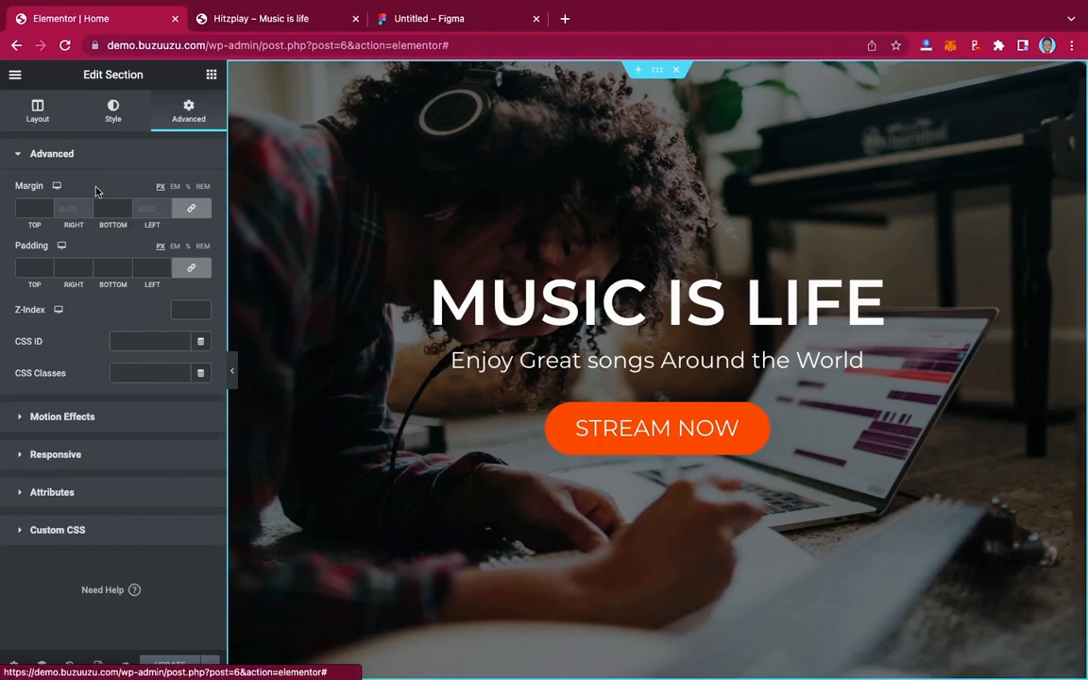
pyautogui.click(193, 269)
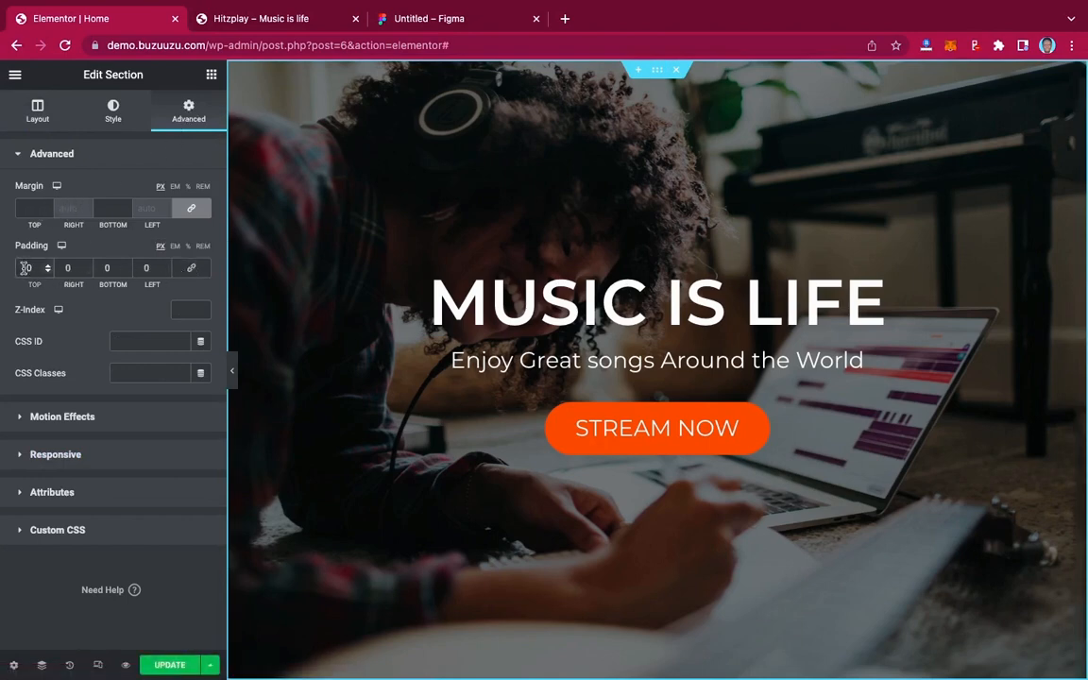
pyautogui.write('5')
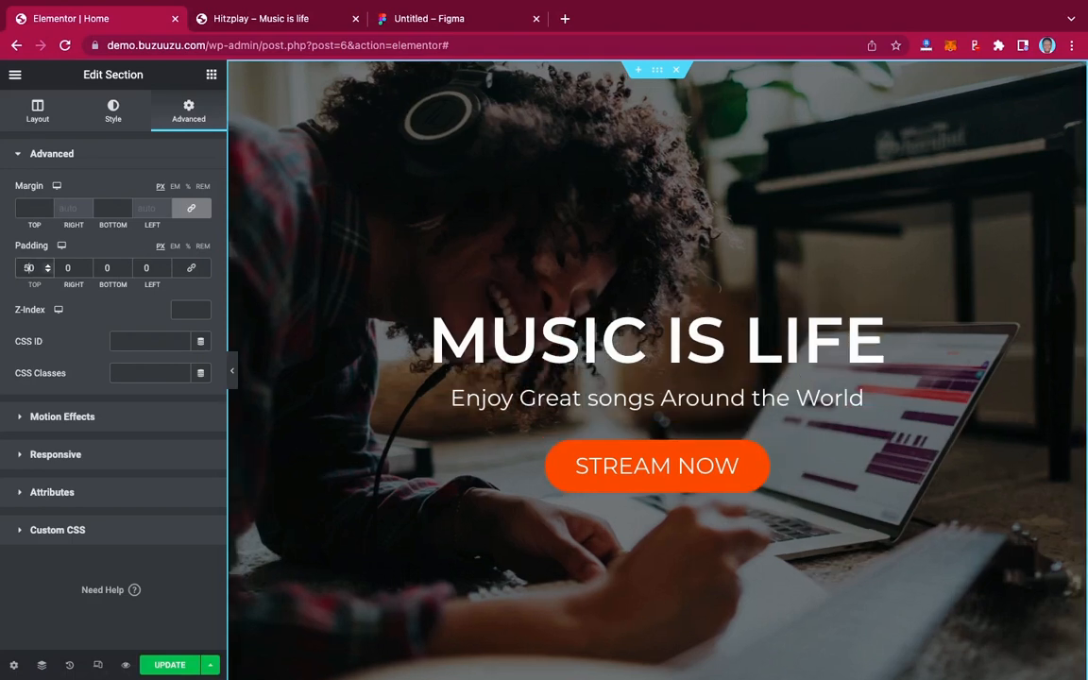
pyautogui.click(232, 370)
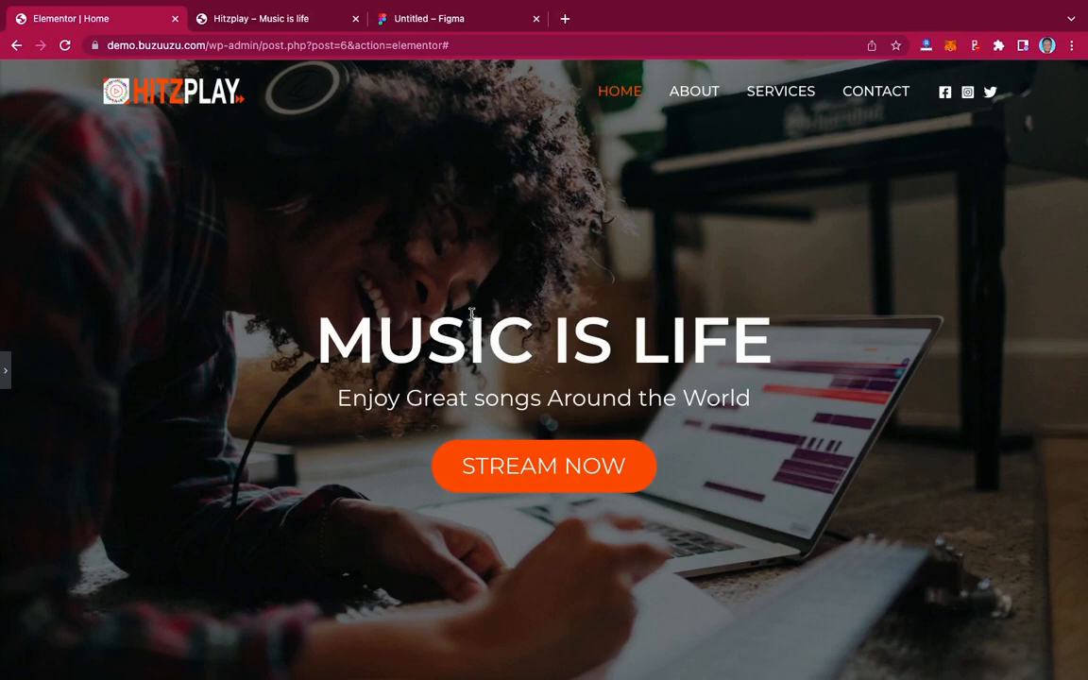
pyautogui.scroll(-2, 480, 399)
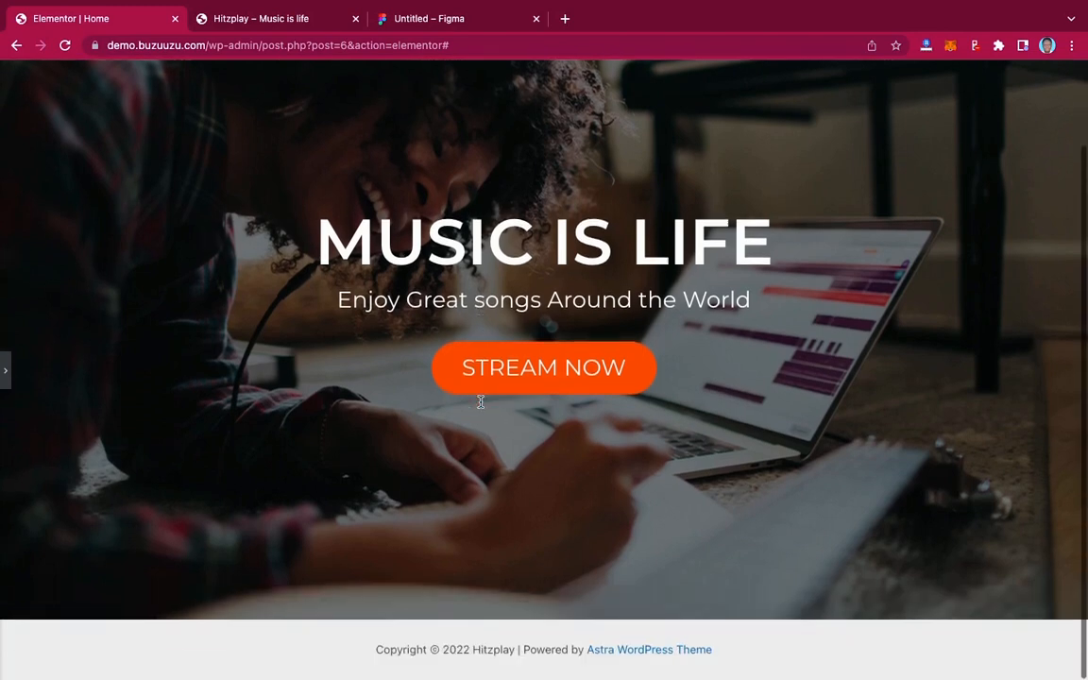
pyautogui.scroll(2, 480, 406)
pyautogui.scroll(1, 480, 406)
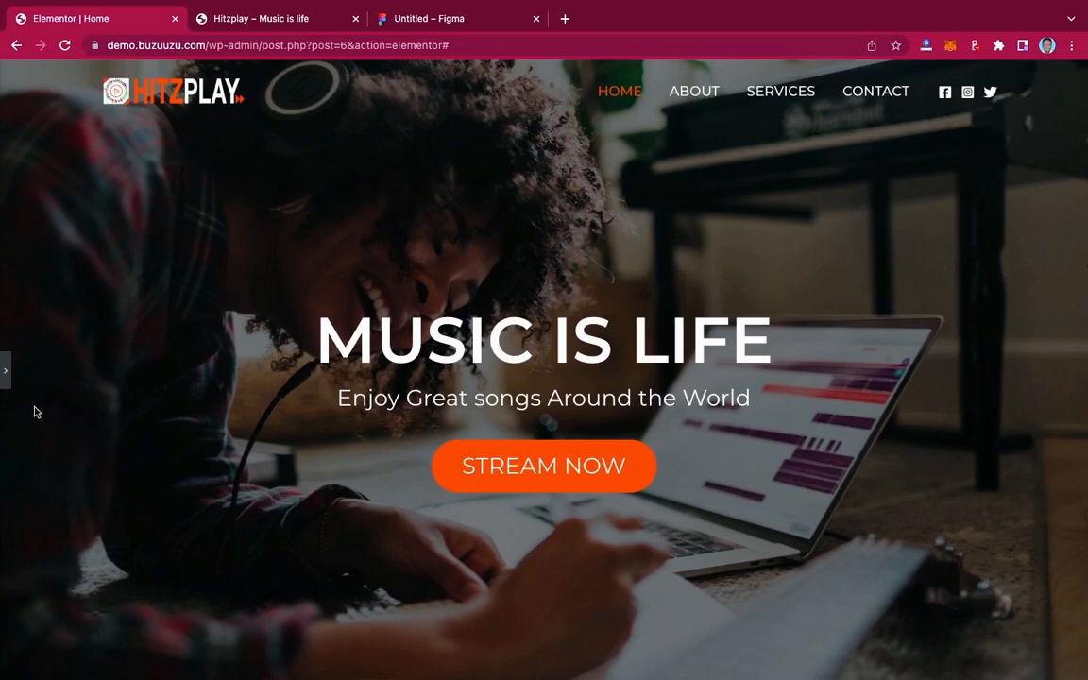
pyautogui.click(5, 368)
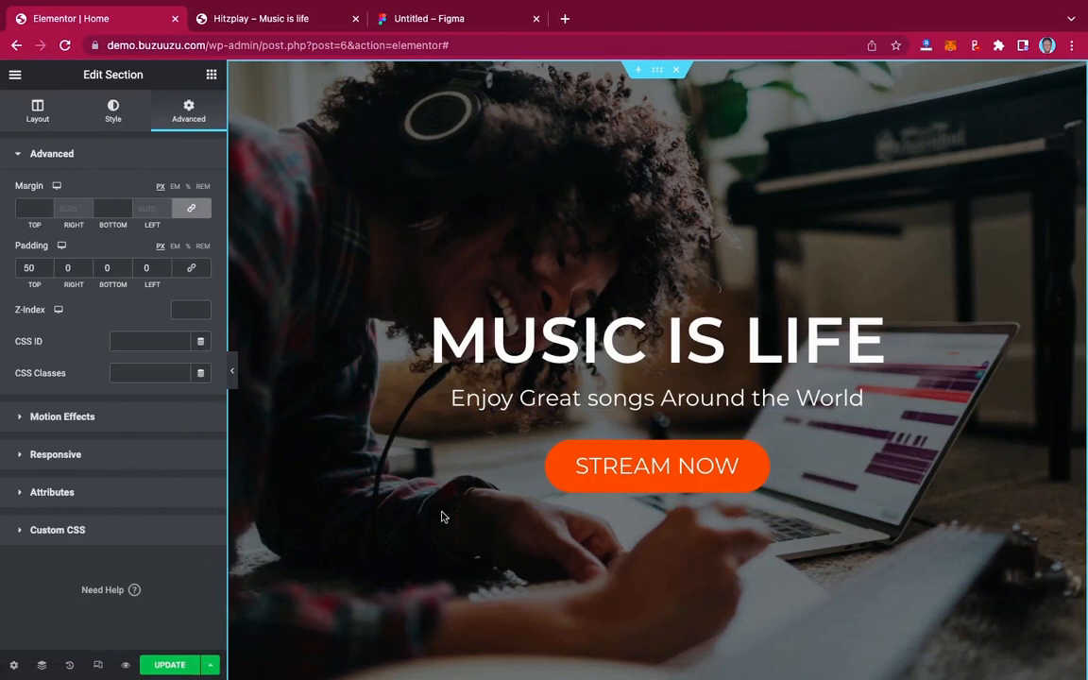
# Step: Switch to the tablet preview and set the MUSIC IS LIFE heading's font size to 75 px
pyautogui.click(96, 666)
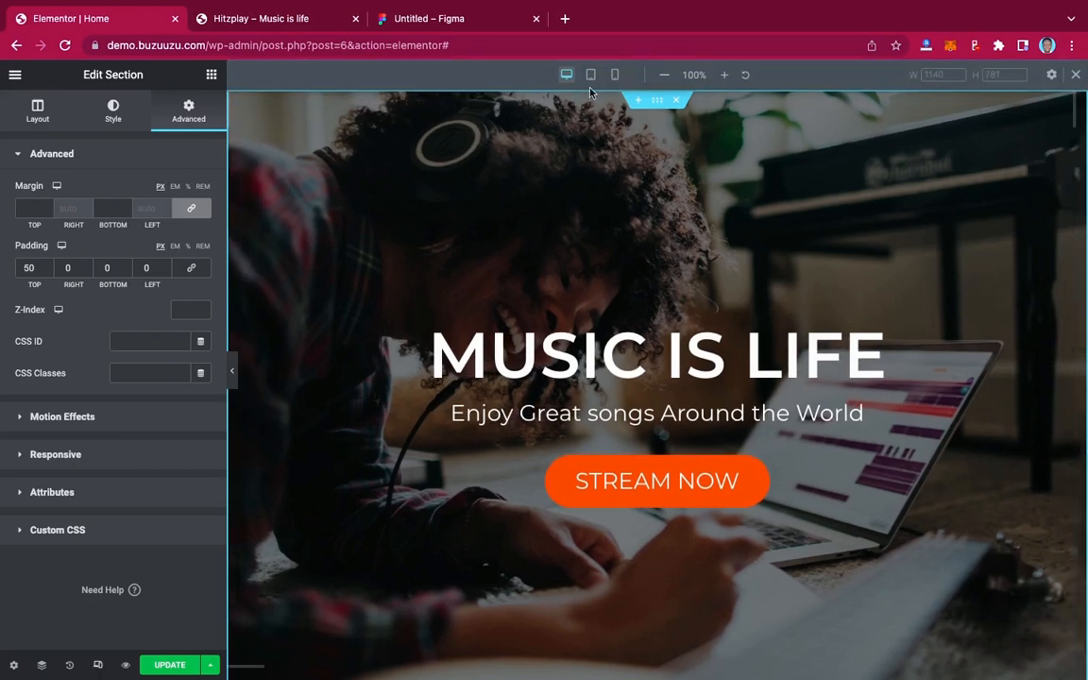
pyautogui.click(590, 75)
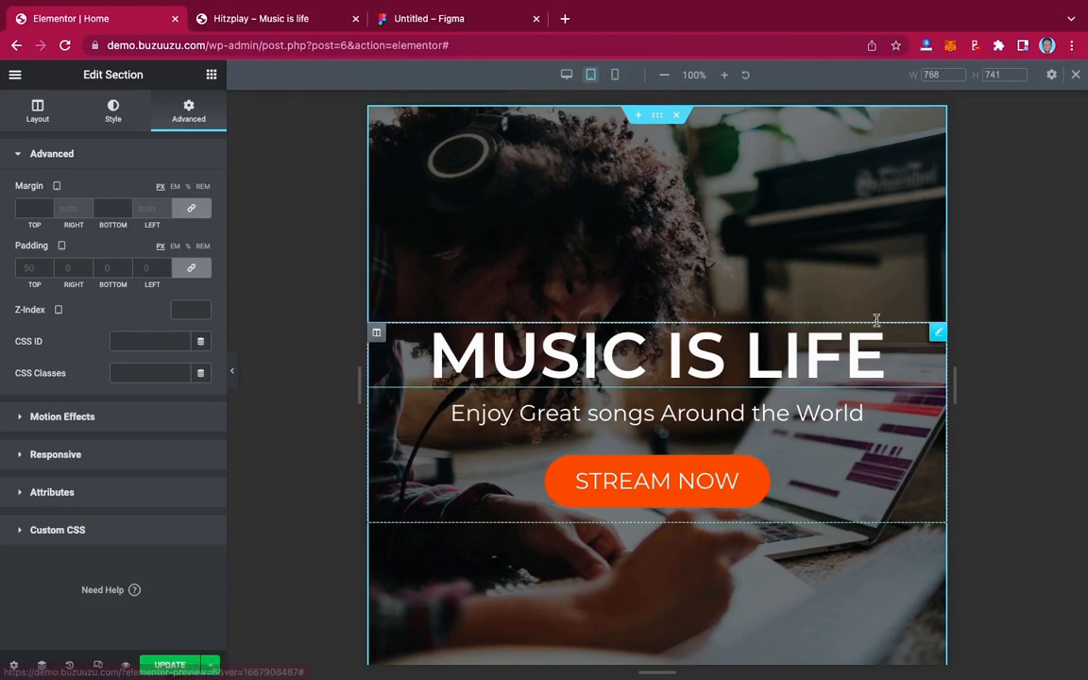
pyautogui.click(935, 335)
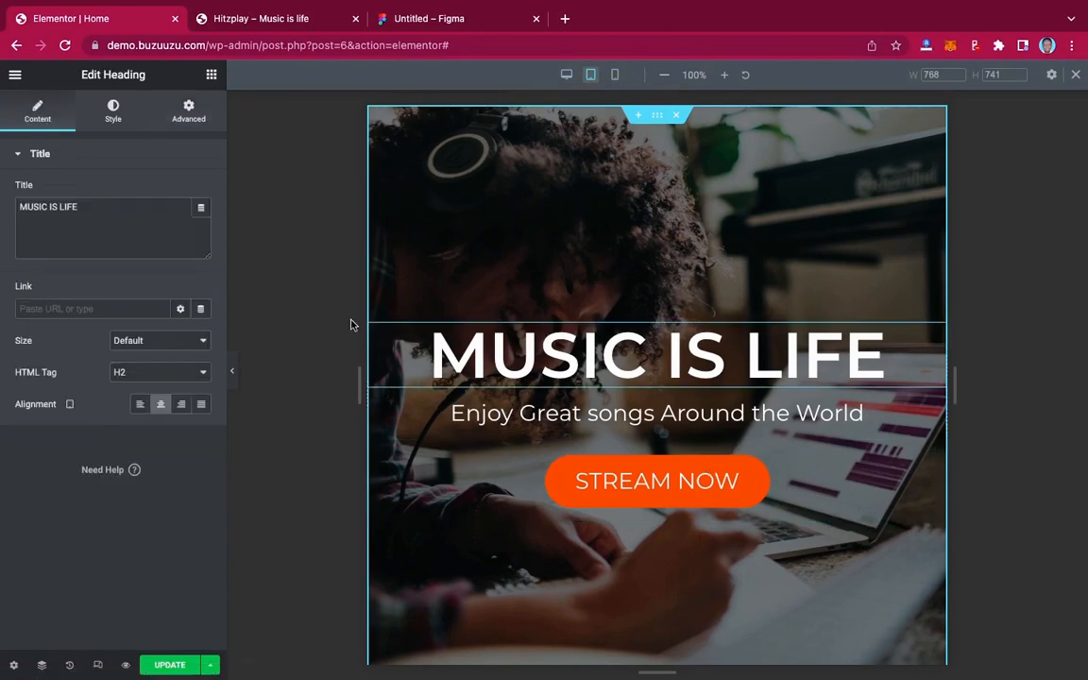
pyautogui.click(113, 115)
pyautogui.click(202, 223)
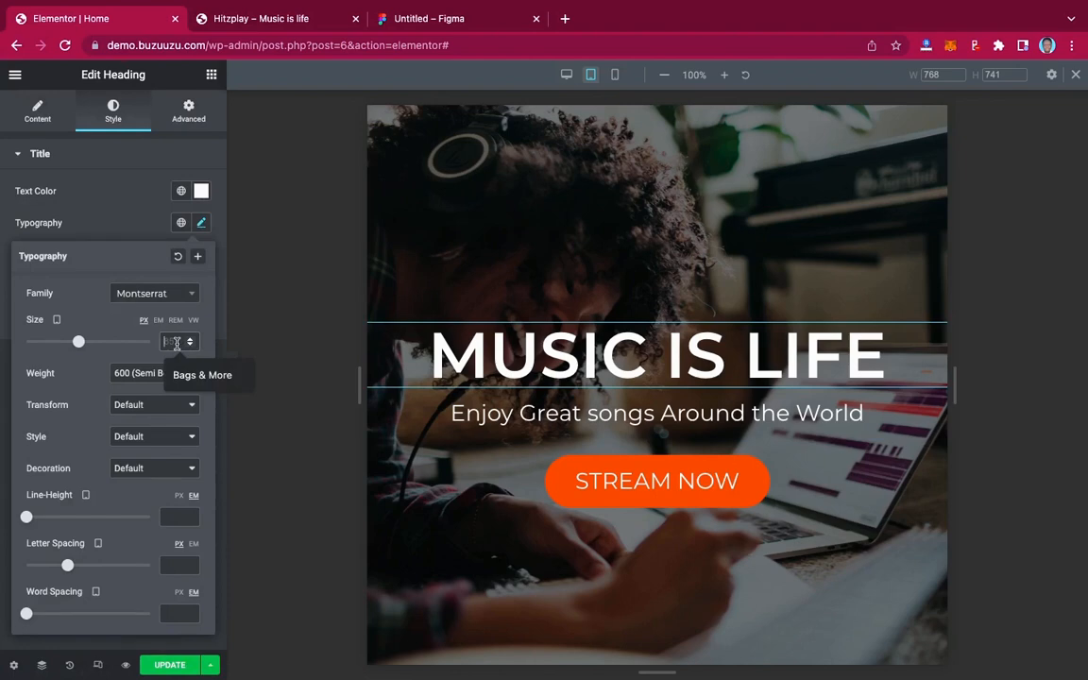
pyautogui.write('75')
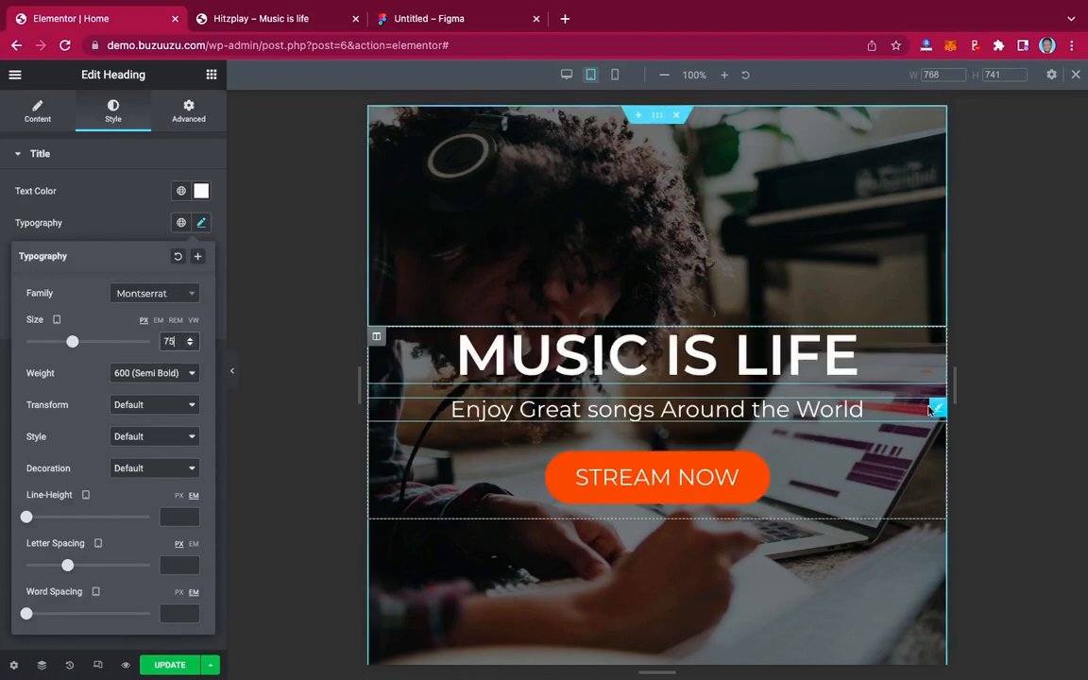
# Step: Set the tablet font size of the heading Enjoy Great songs Around the World to 25 px
pyautogui.click(937, 413)
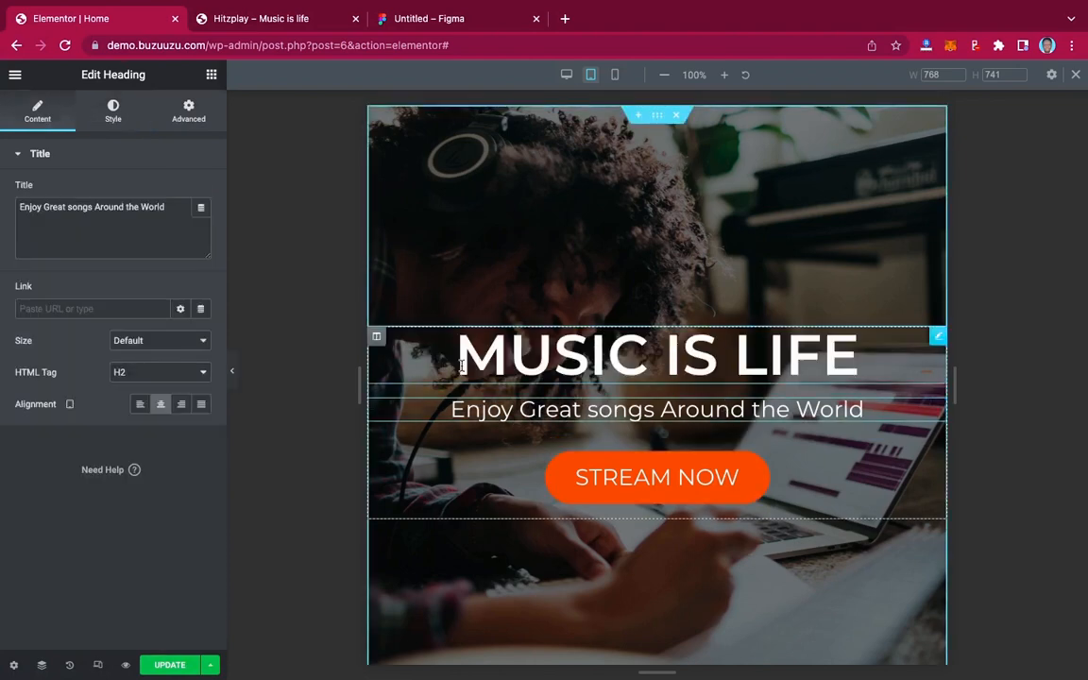
pyautogui.click(113, 111)
pyautogui.click(202, 223)
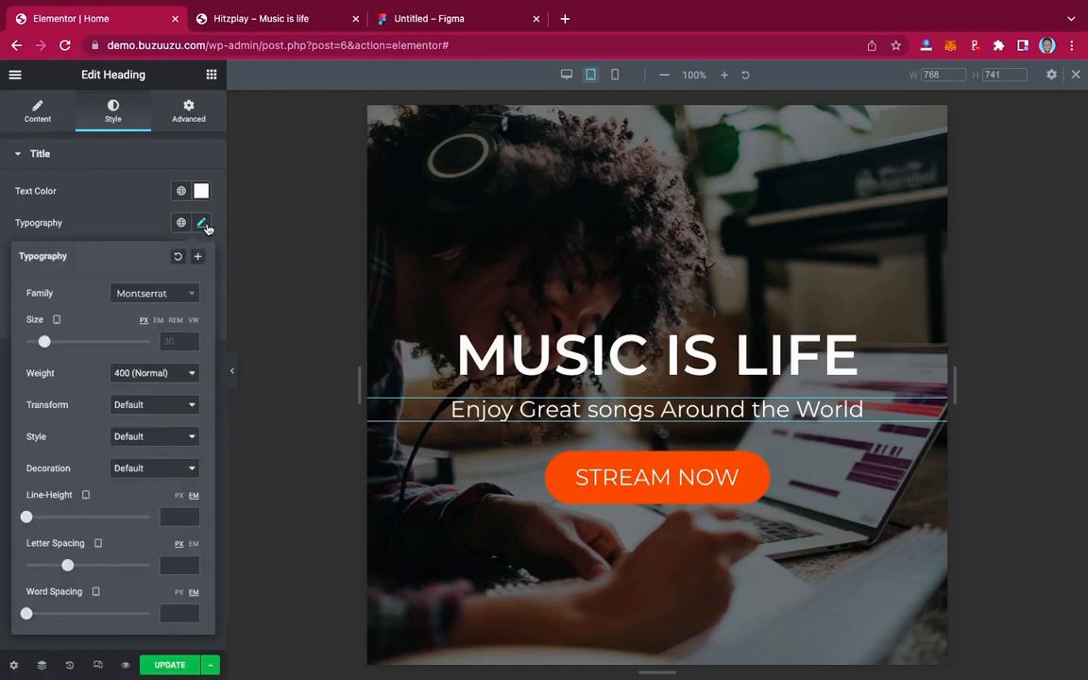
pyautogui.click(176, 341)
pyautogui.write('25')
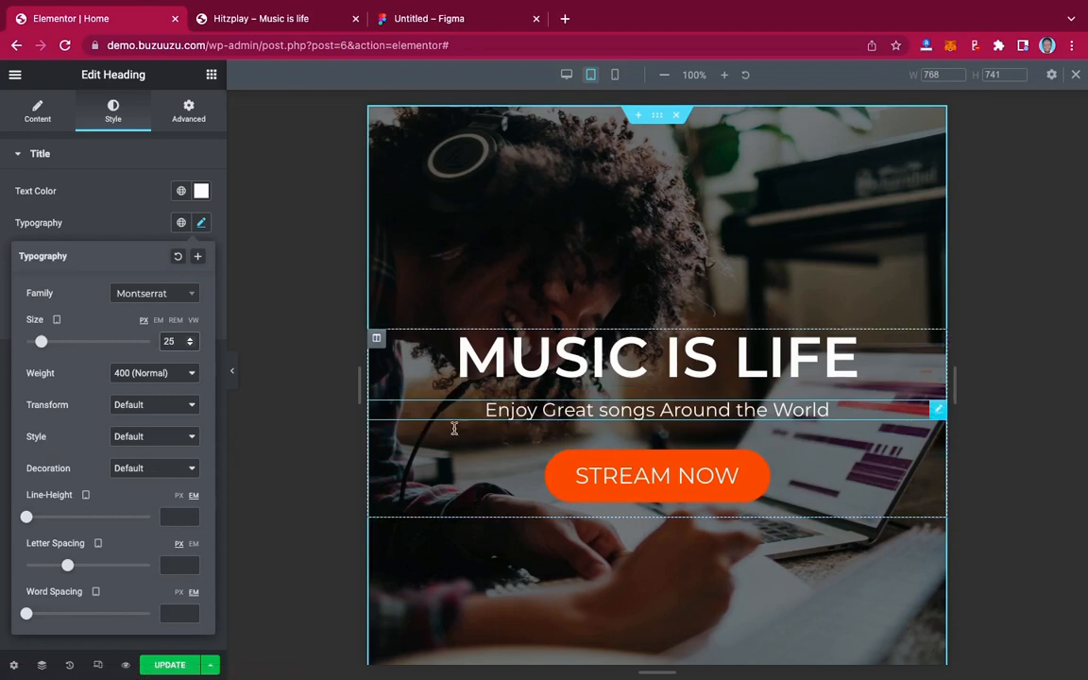
# Step: Switch to the mobile preview and set the MUSIC IS LIFE heading's font size to 40 px
pyautogui.click(615, 76)
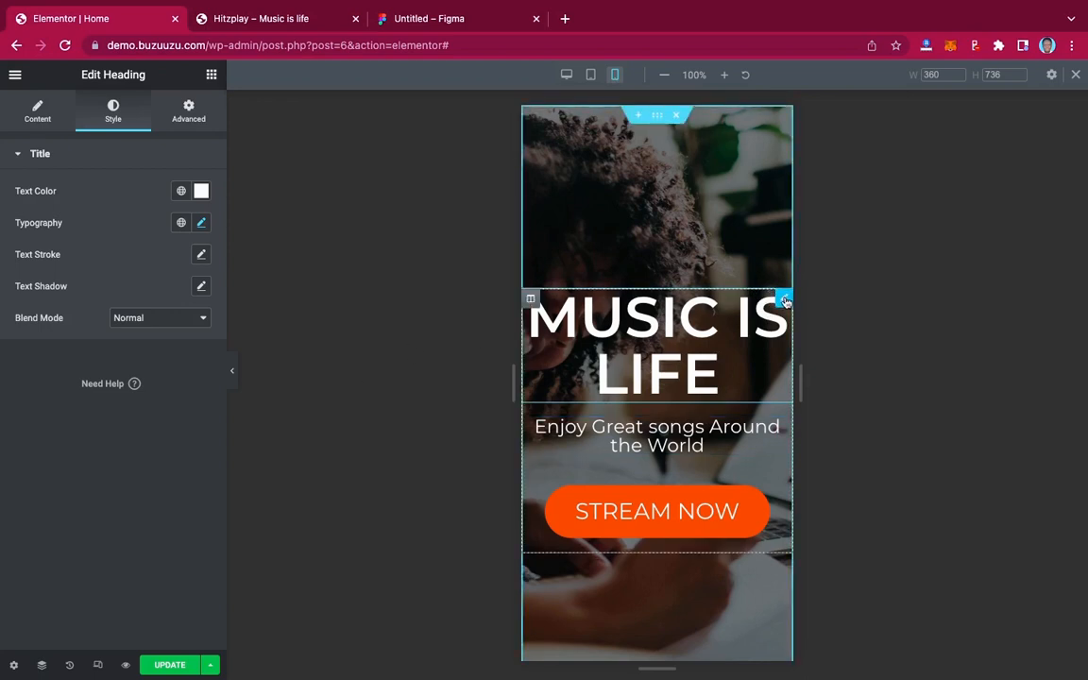
pyautogui.click(199, 224)
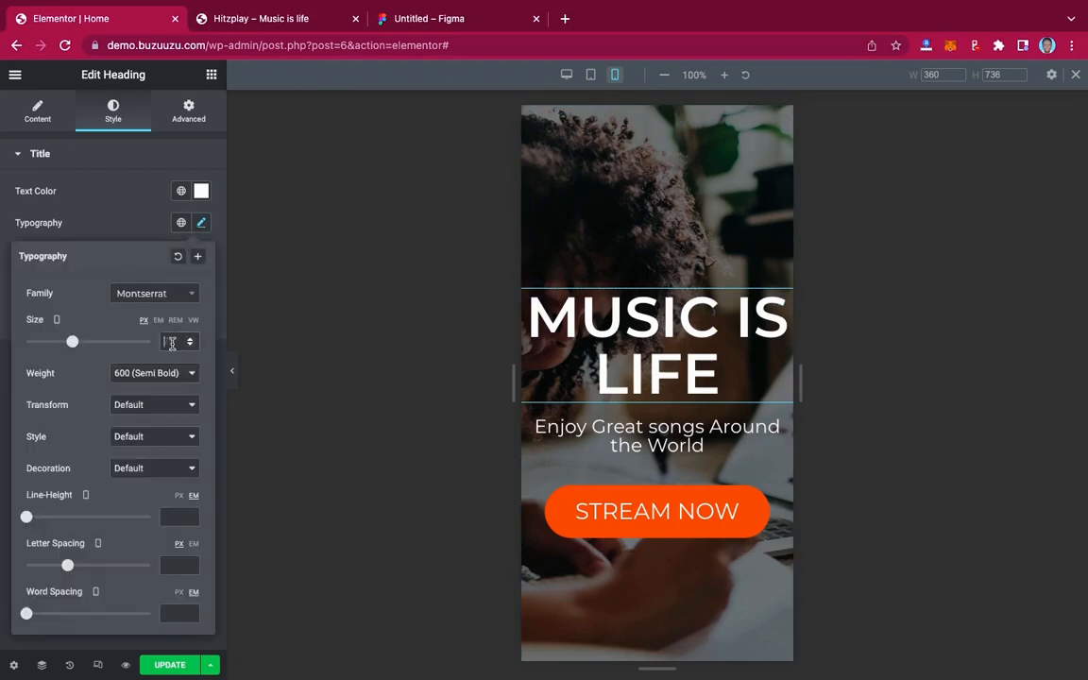
pyautogui.write('55')
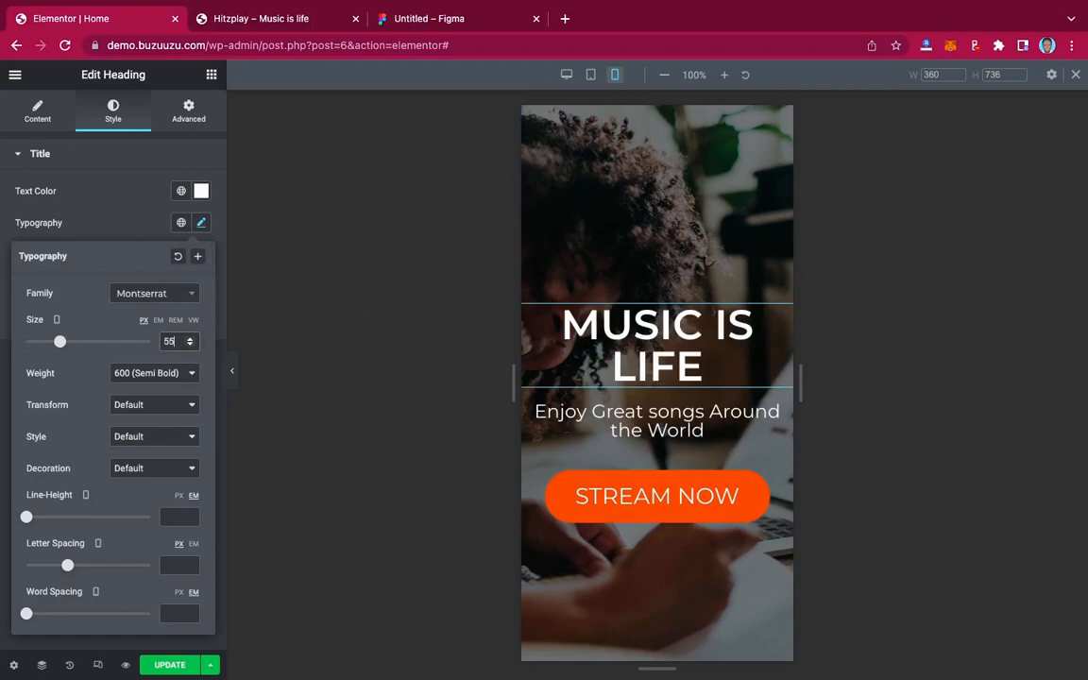
pyautogui.press('BackSpace')
pyautogui.press('BackSpace')
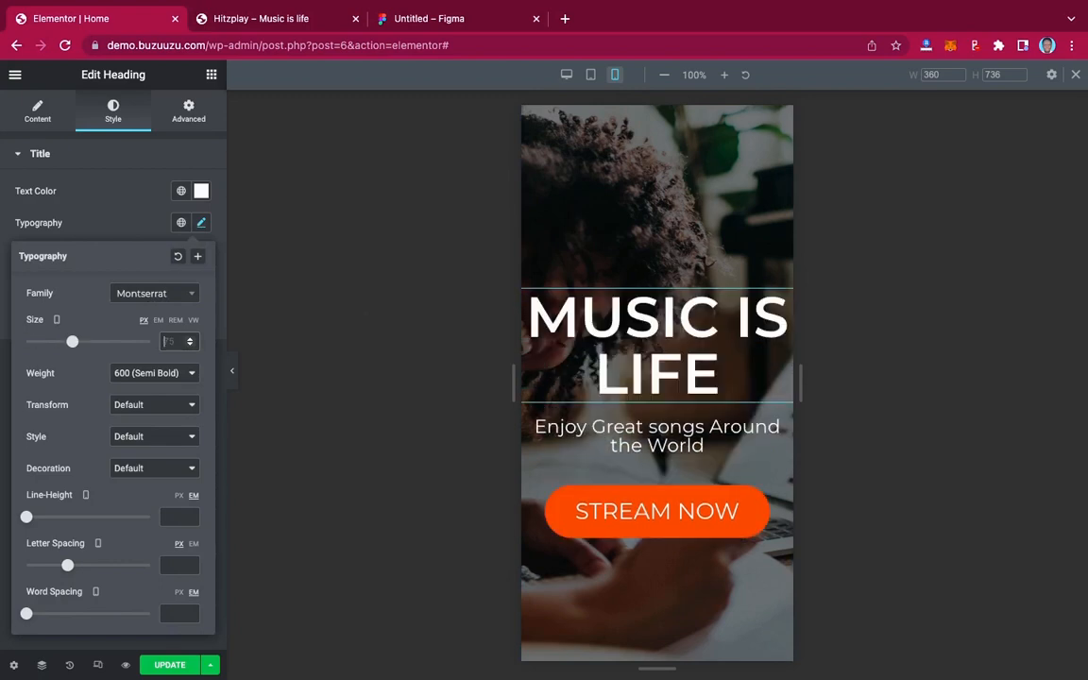
pyautogui.write('3')
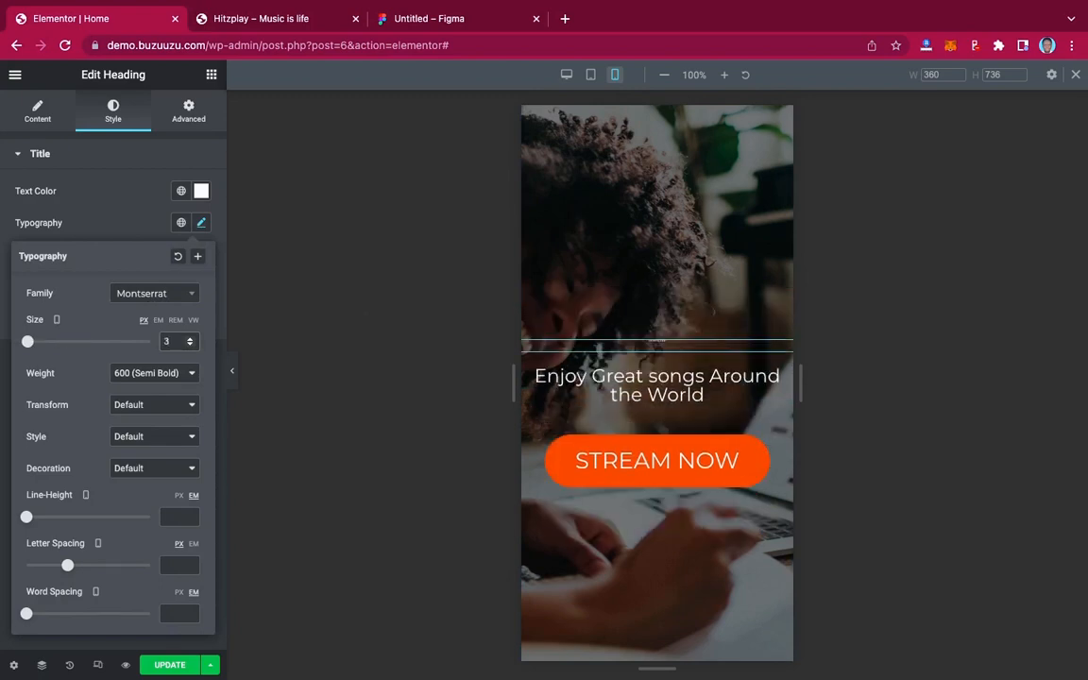
pyautogui.write('0')
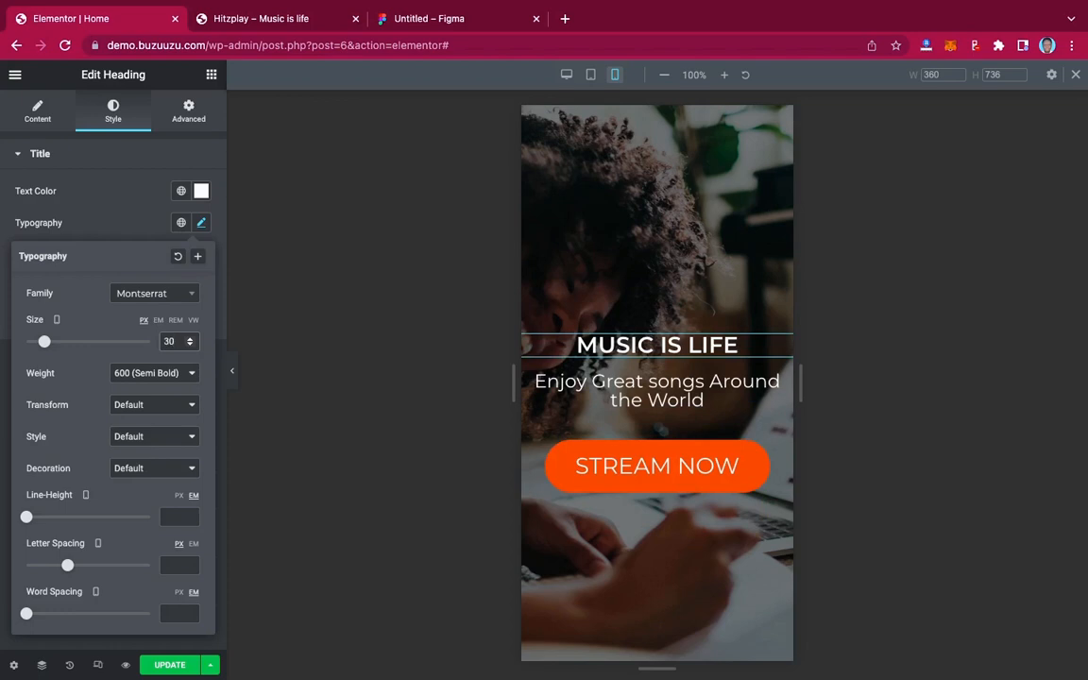
pyautogui.press('BackSpace')
pyautogui.write('5')
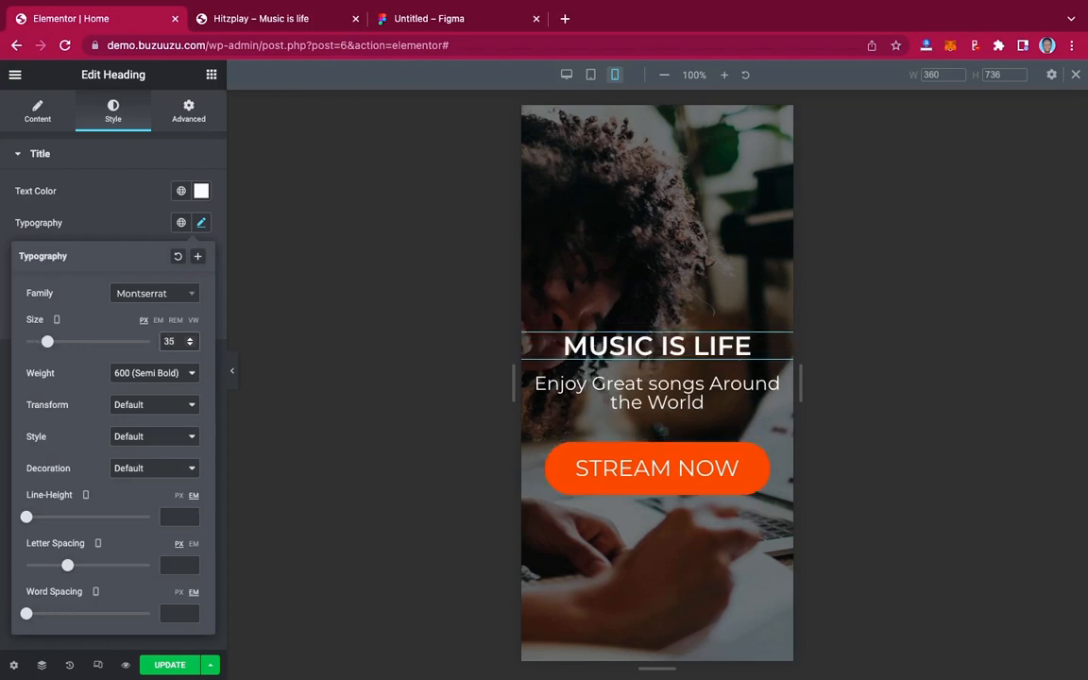
pyautogui.press('BackSpace')
pyautogui.press('BackSpace')
pyautogui.write('40')
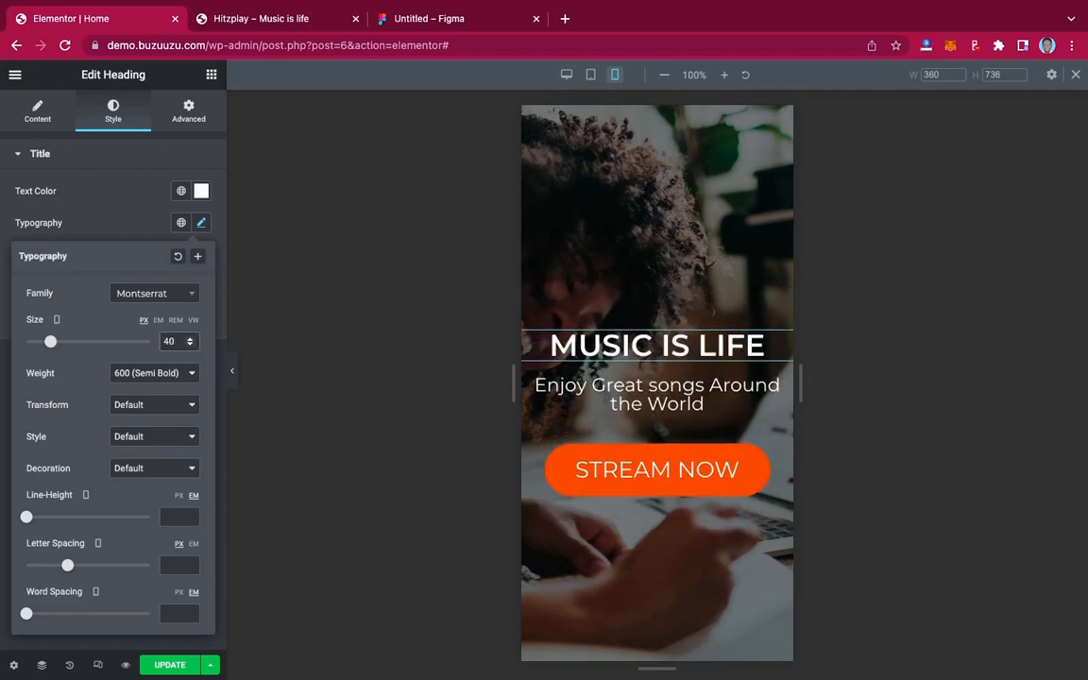
# Step: Set the mobile font size of the heading Enjoy Great songs Around the World to 16 px
pyautogui.click(785, 393)
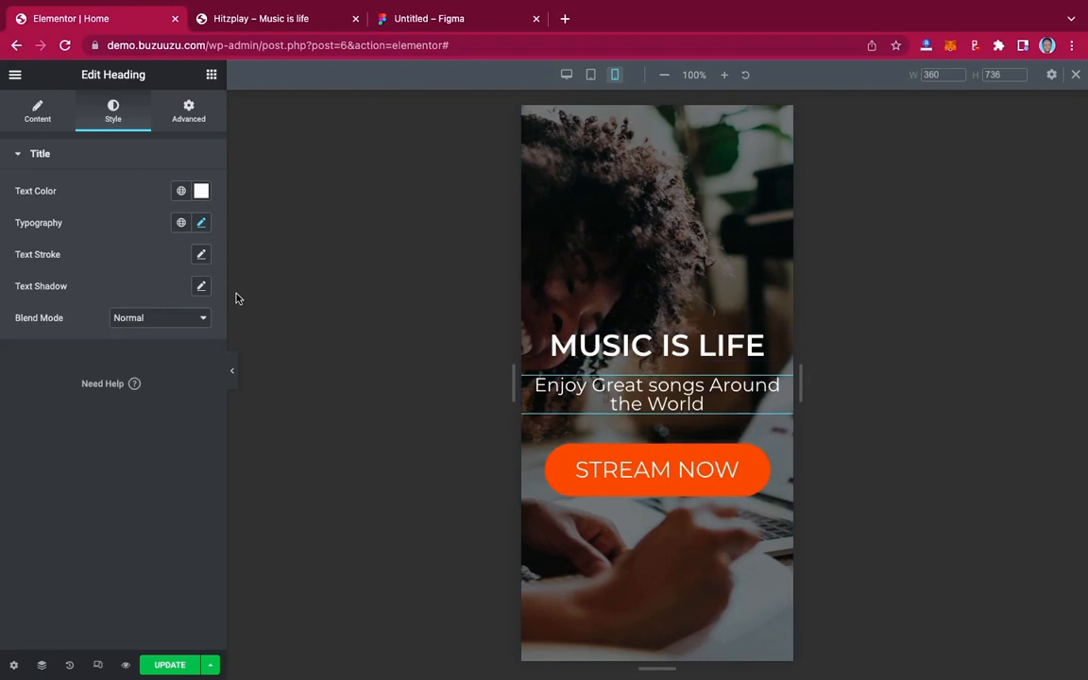
pyautogui.click(200, 222)
pyautogui.click(170, 342)
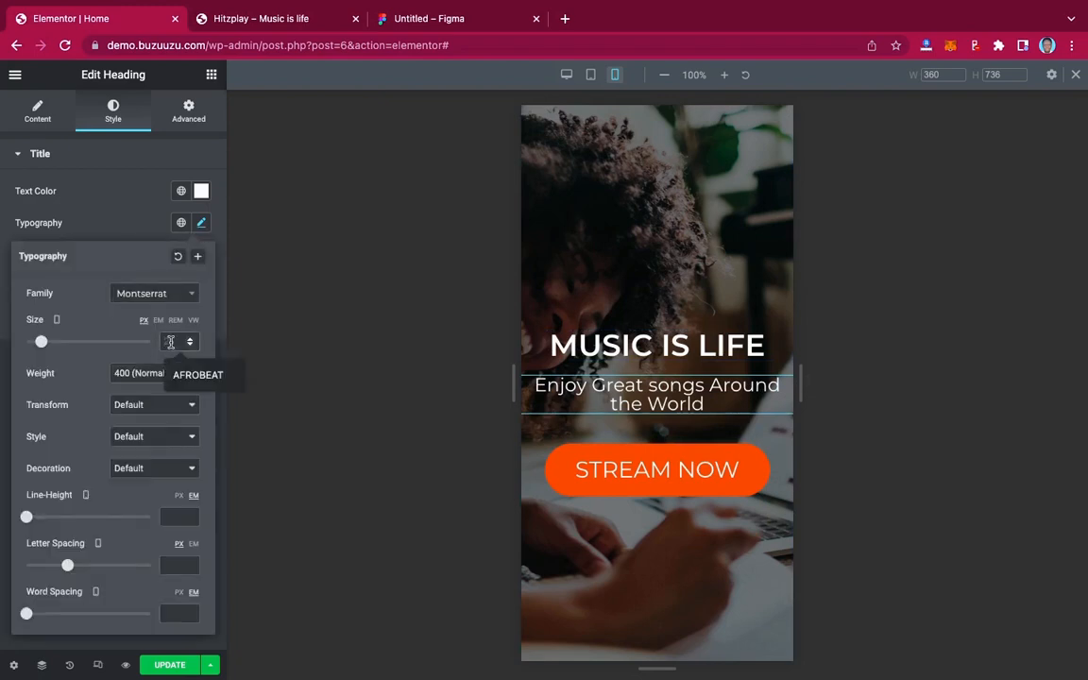
pyautogui.write('18')
pyautogui.press('BackSpace')
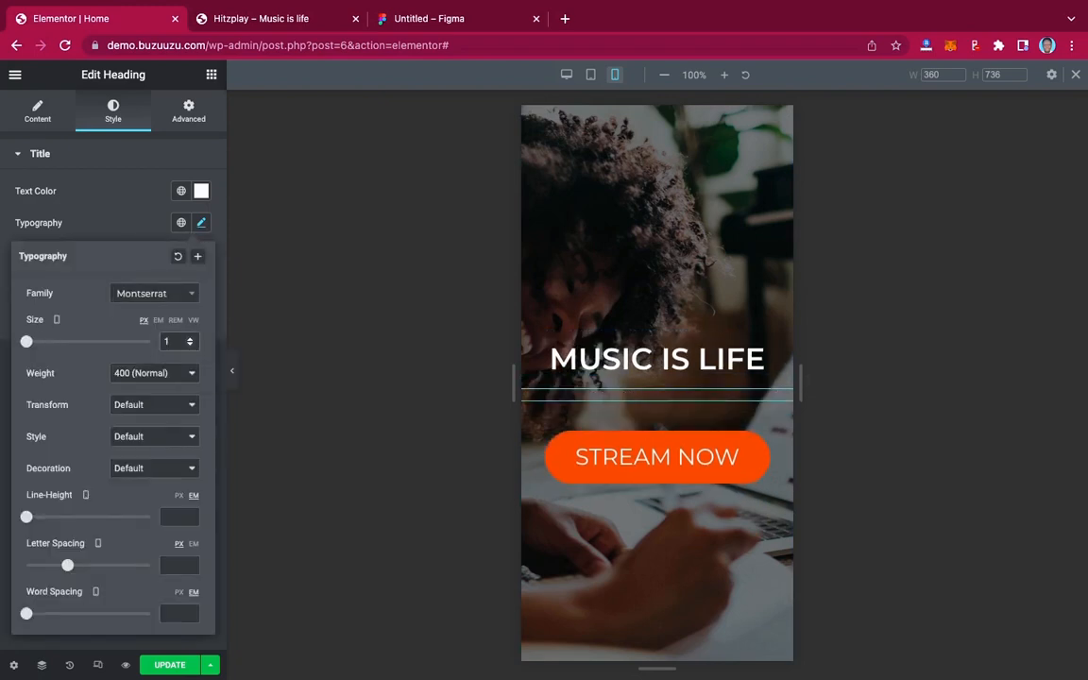
pyautogui.write('6')
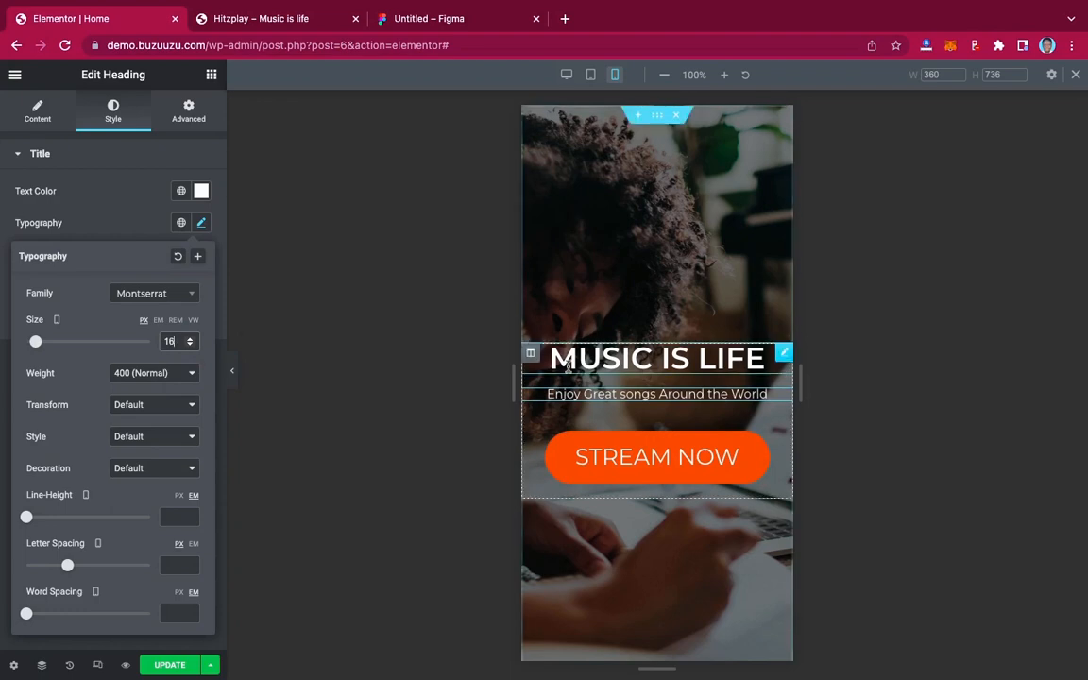
# Step: Set the STREAM NOW button's mobile font size to 20 px and check the mobile layout with the editing panel hidden
pyautogui.click(775, 443)
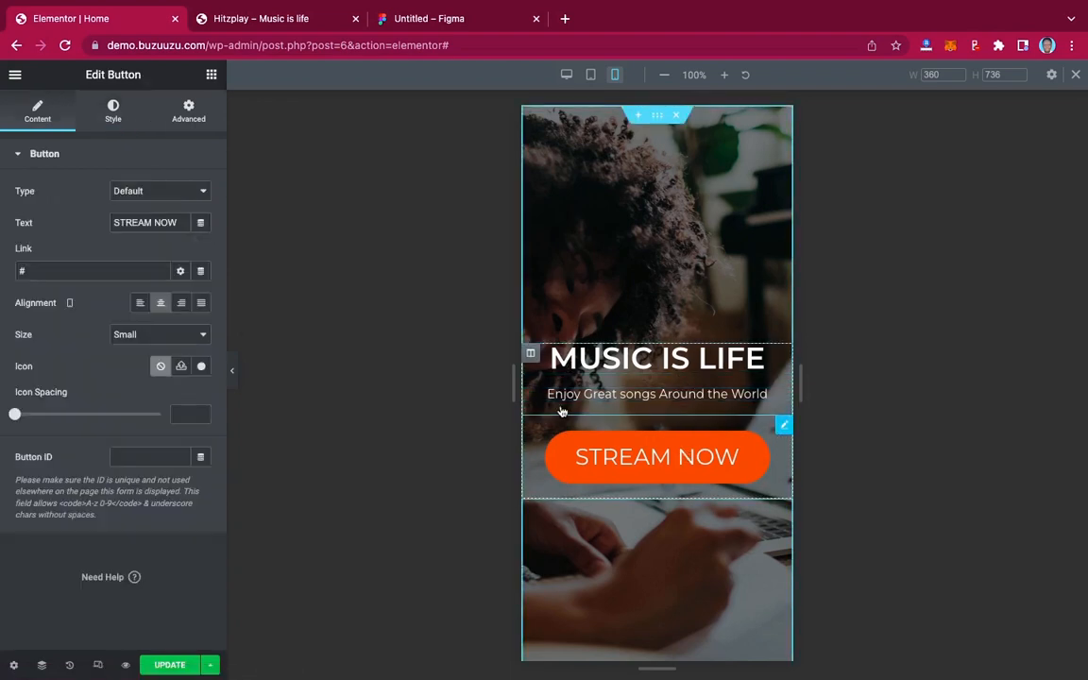
pyautogui.click(114, 110)
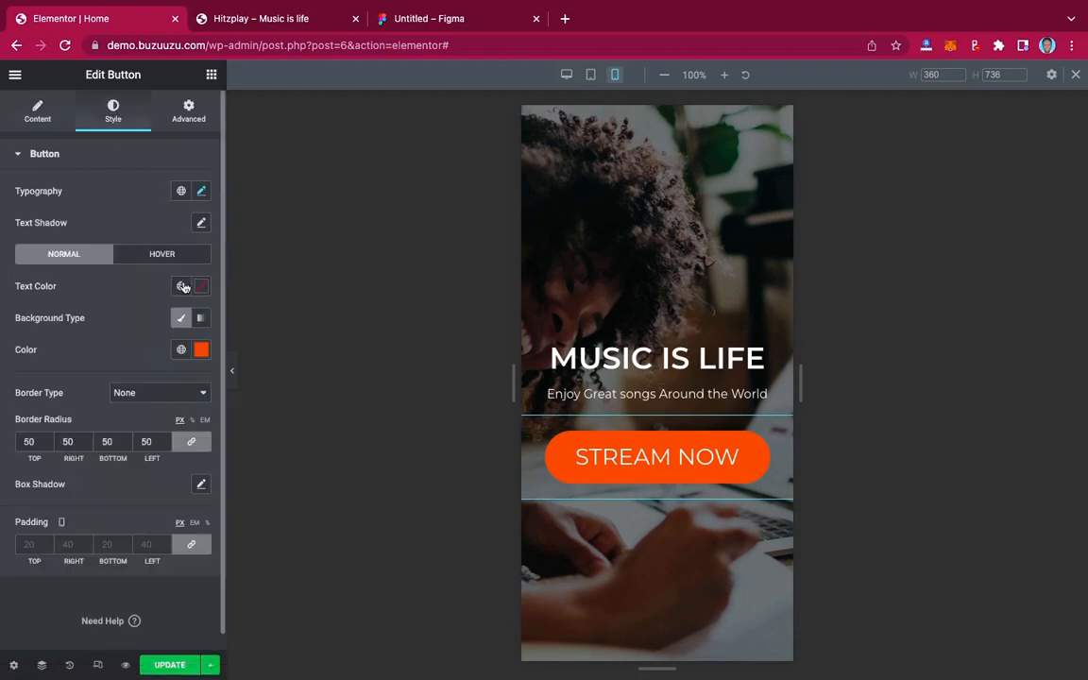
pyautogui.click(200, 190)
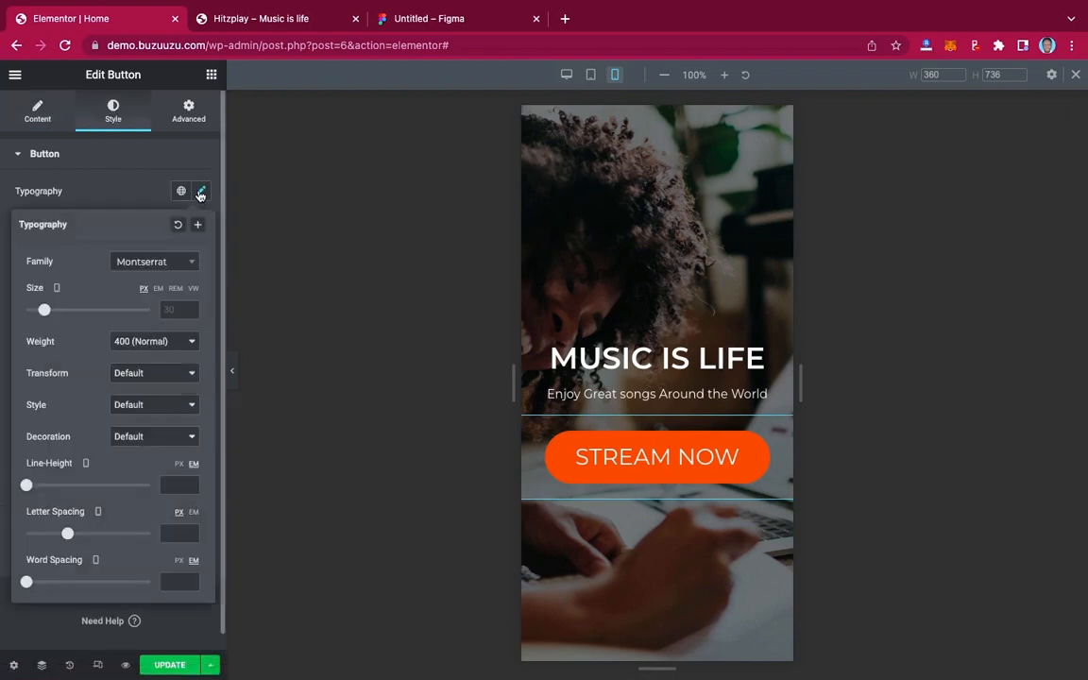
pyautogui.click(170, 310)
pyautogui.write('20')
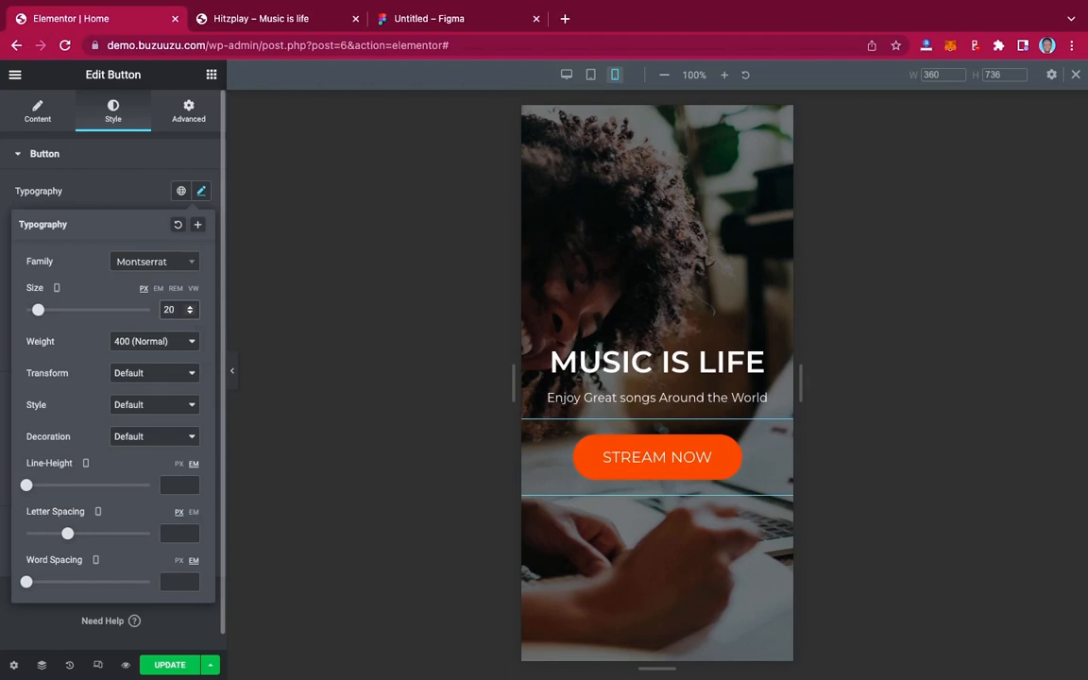
pyautogui.click(105, 174)
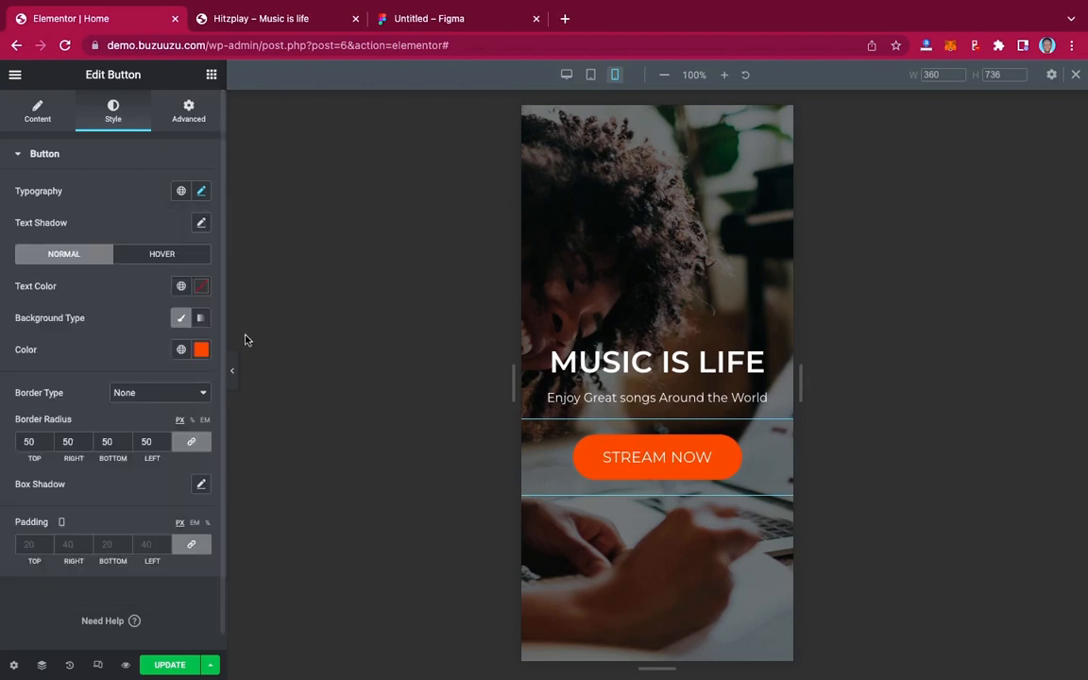
pyautogui.click(233, 373)
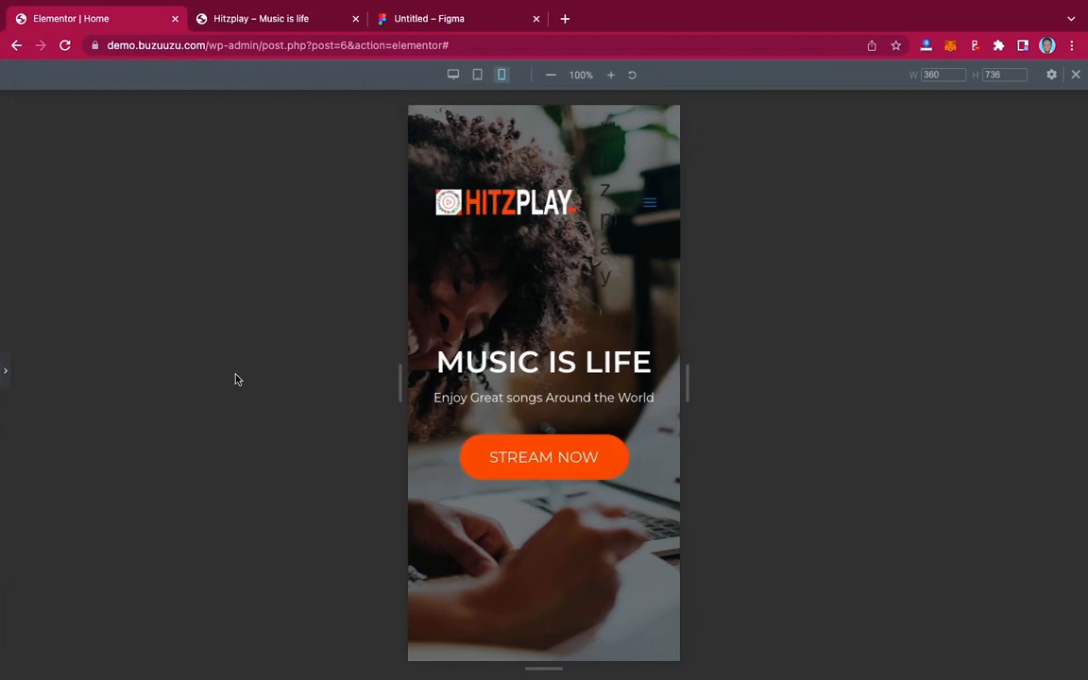
pyautogui.click(5, 370)
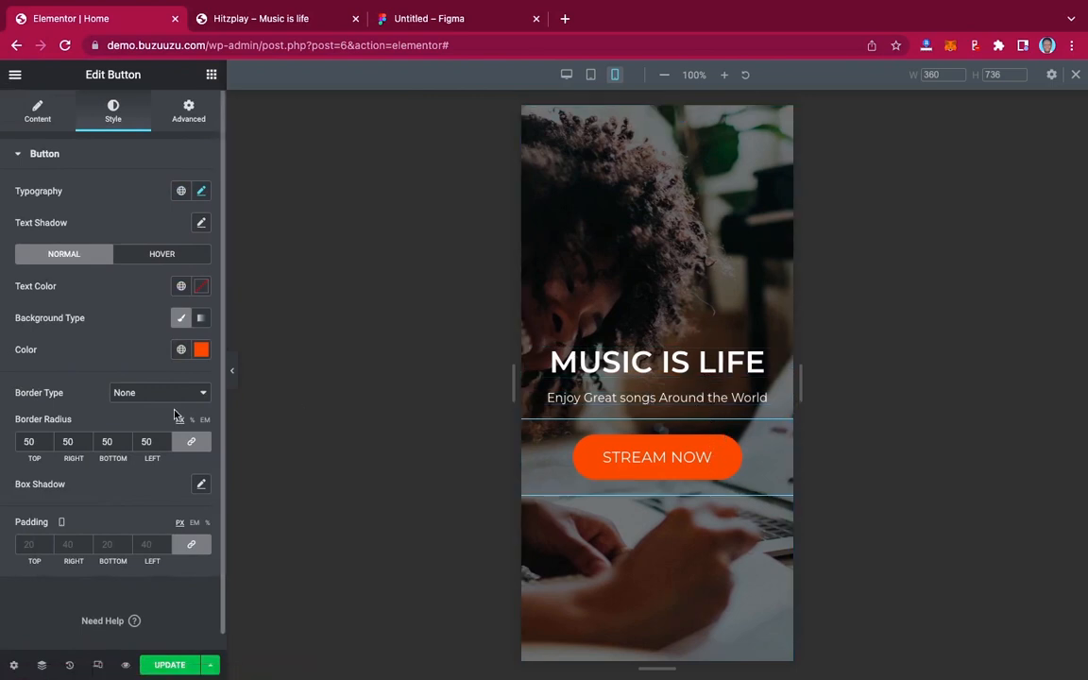
# Step: Unlink the STREAM NOW button's mobile padding values and set 15 px for top and bottom, 30 px for right and left
pyautogui.scroll(-1, 137, 452)
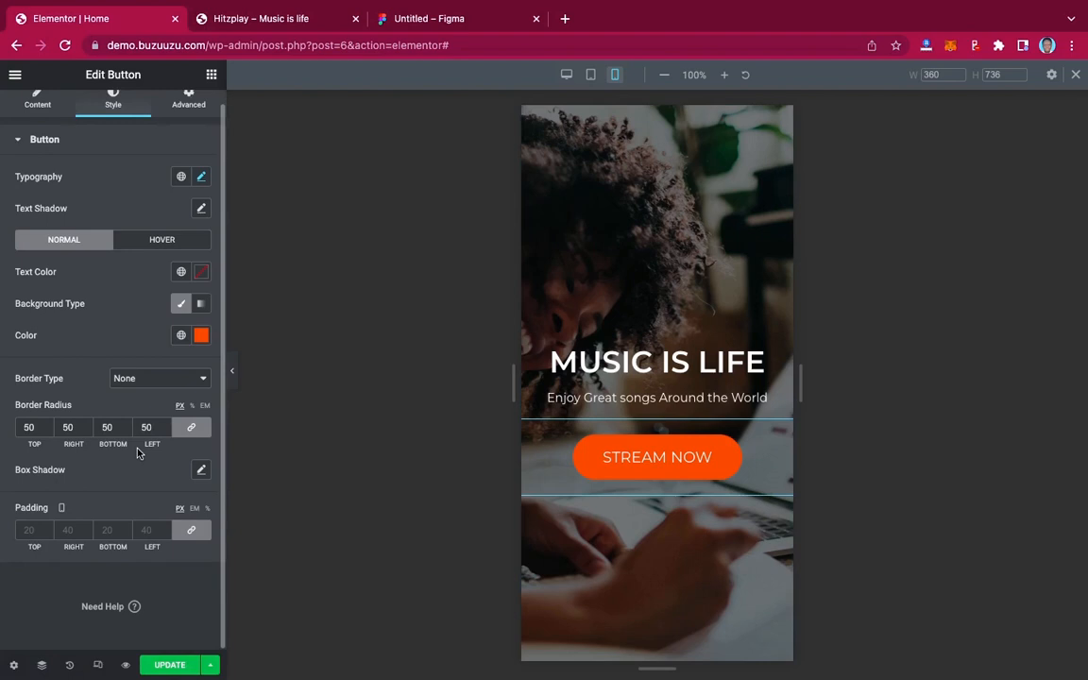
pyautogui.click(189, 531)
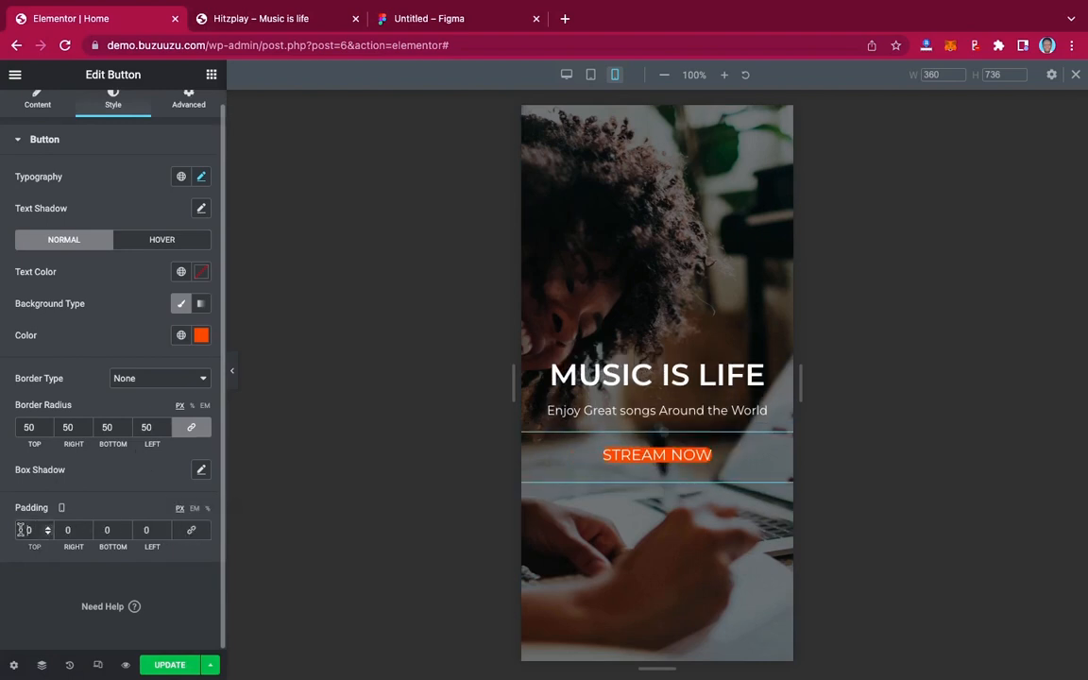
pyautogui.write('15')
pyautogui.press('BackSpace')
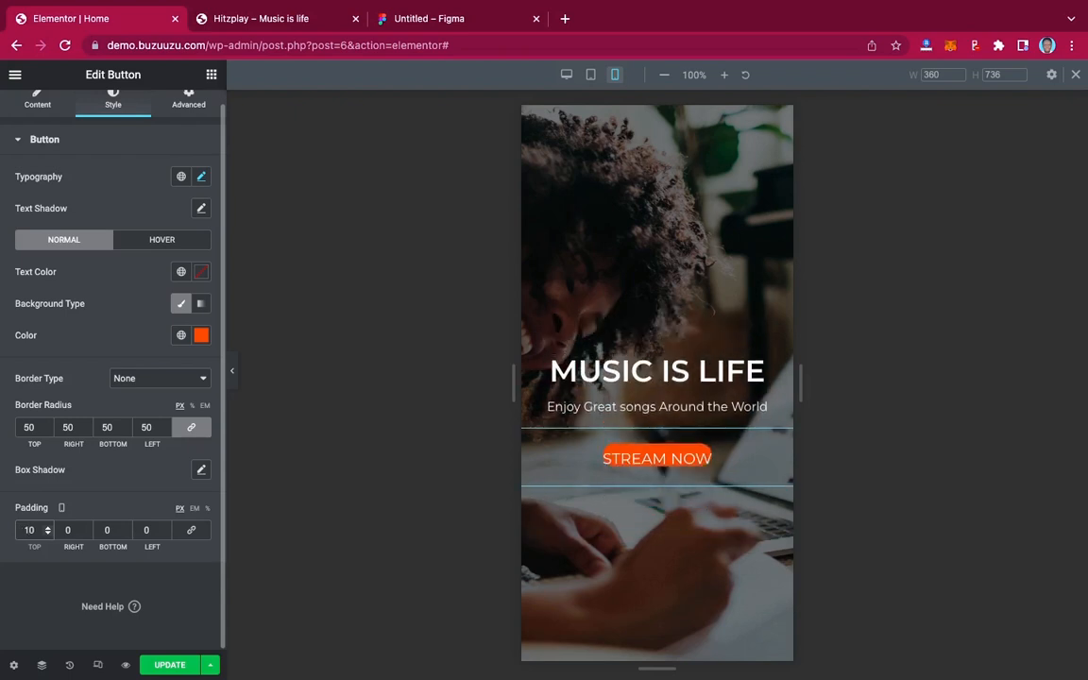
pyautogui.press('Delete')
pyautogui.write('5')
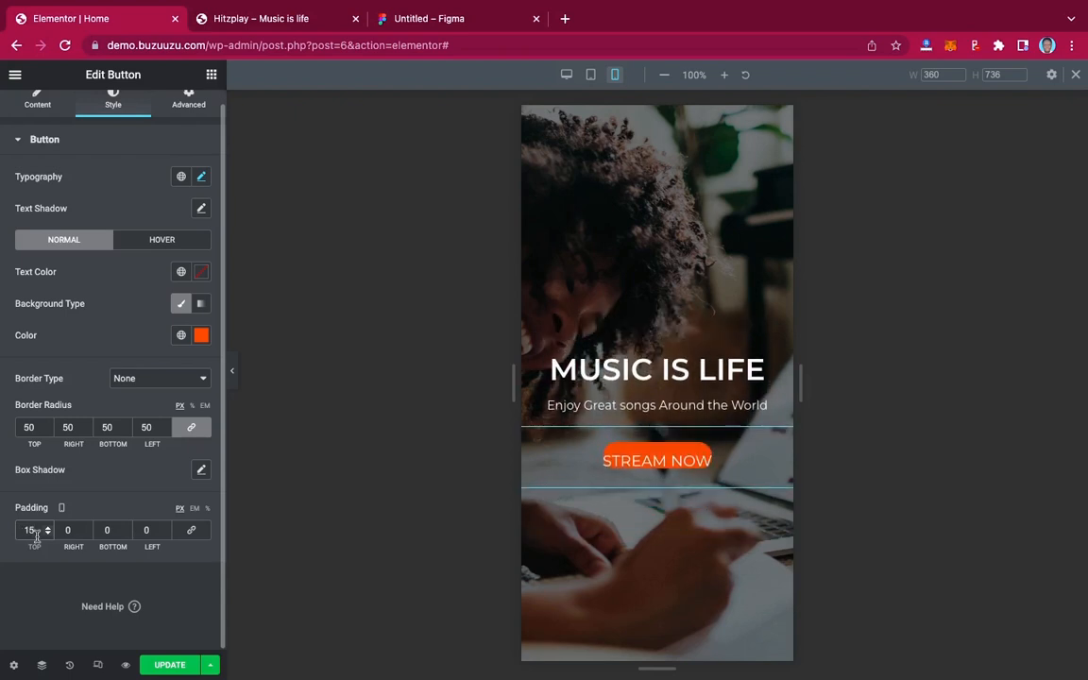
pyautogui.click(107, 532)
pyautogui.write('15')
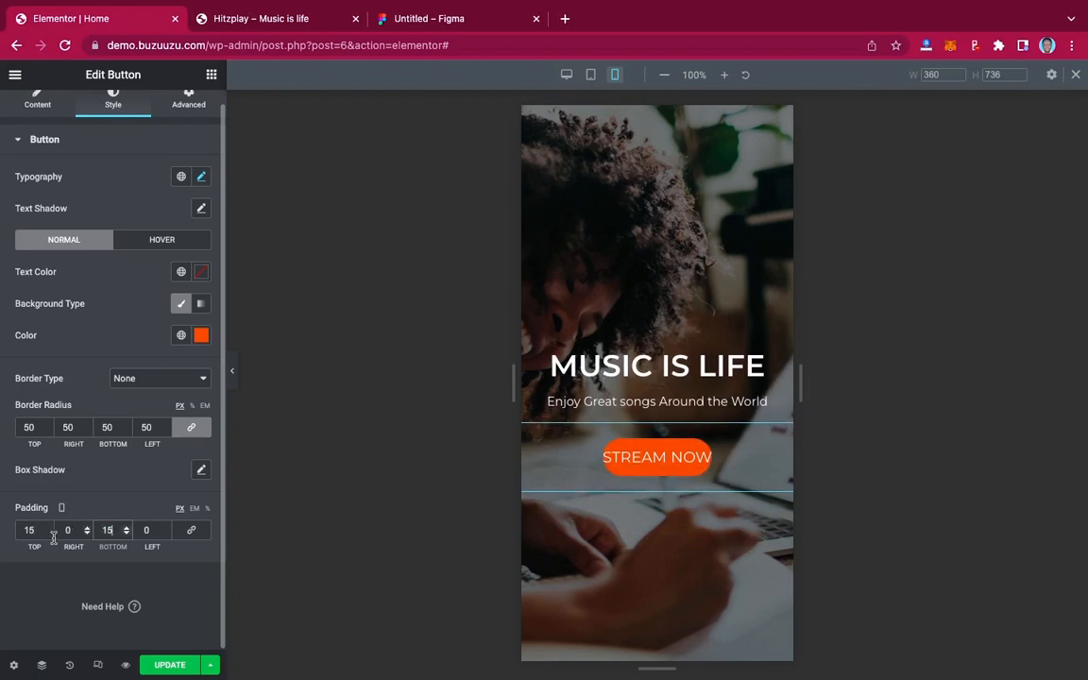
pyautogui.click(57, 531)
pyautogui.write('3')
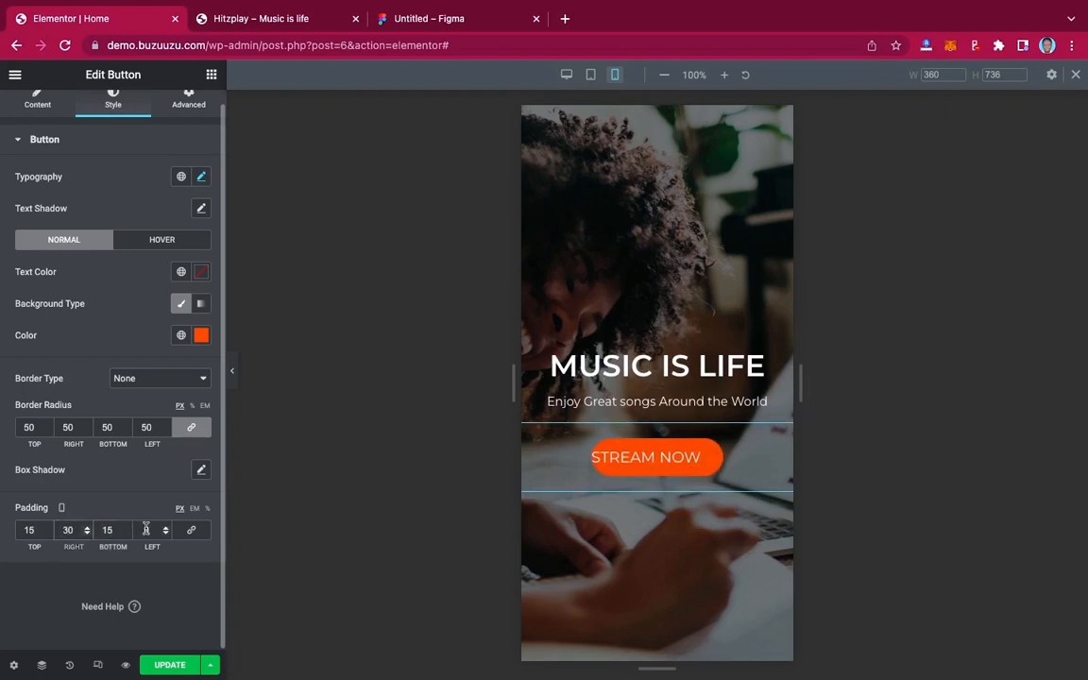
pyautogui.click(136, 530)
pyautogui.write('30')
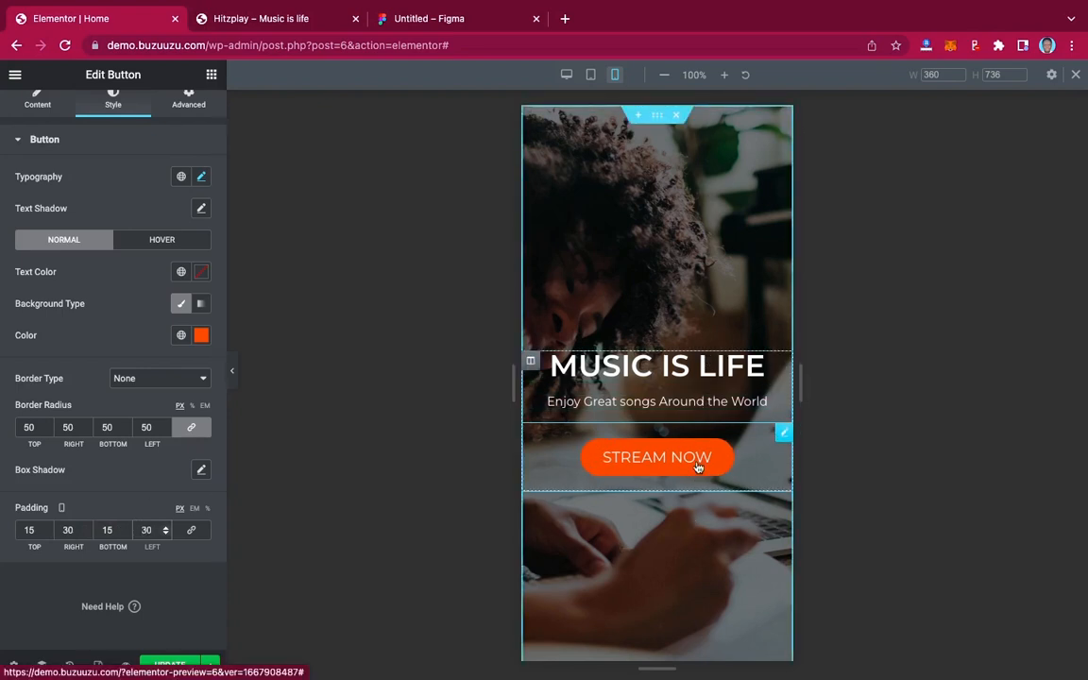
# Step: Check the mobile layout with the editing panel hidden, restore the panel, and update the page
pyautogui.click(232, 373)
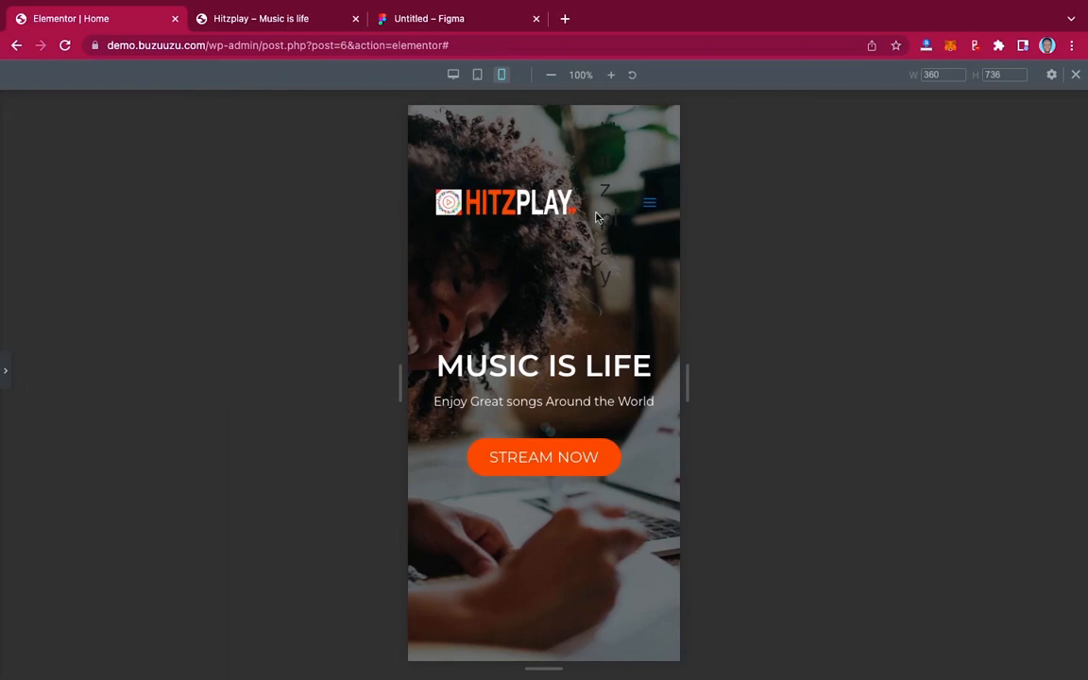
pyautogui.click(4, 370)
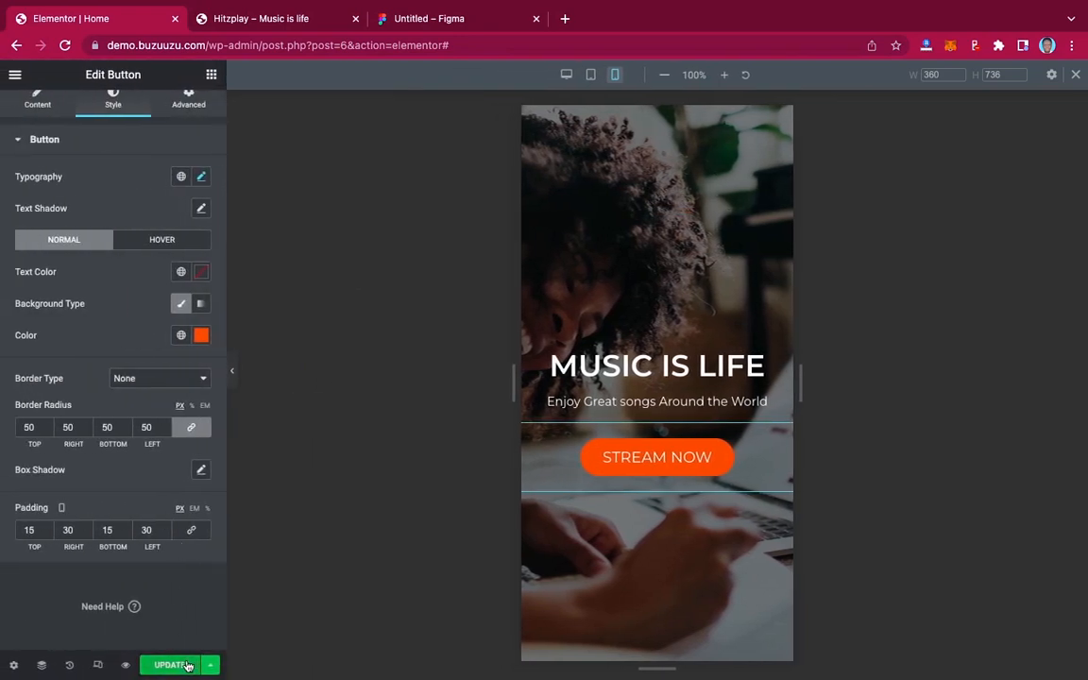
pyautogui.click(184, 665)
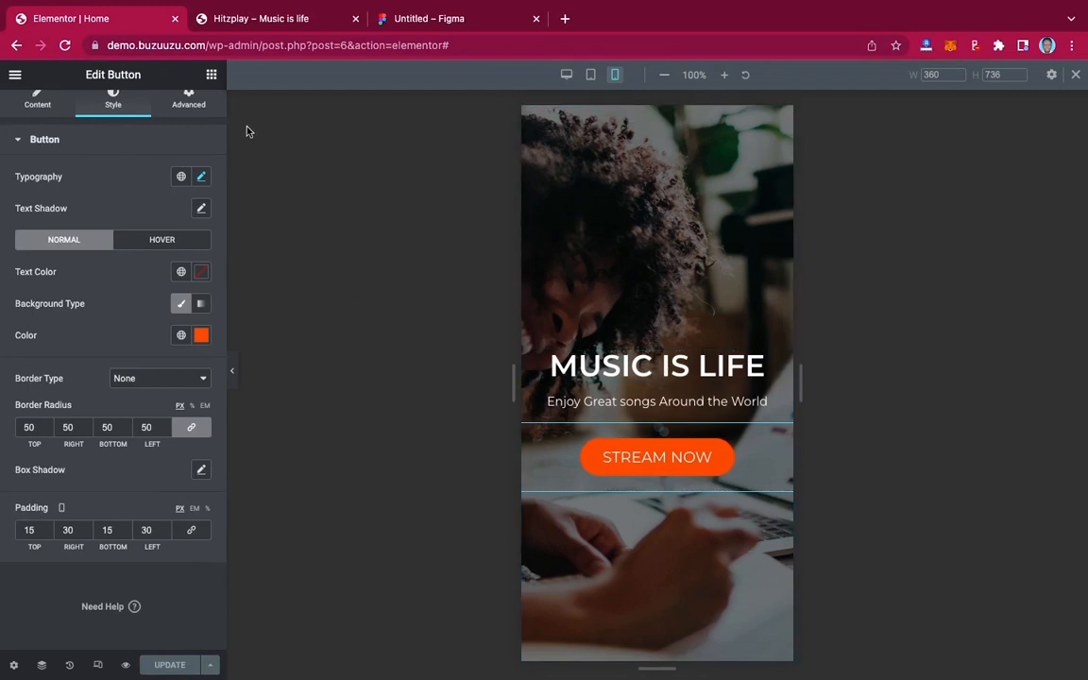
# Step: Leave the Elementor editor for the live Home page and look over the hero section there
pyautogui.click(14, 74)
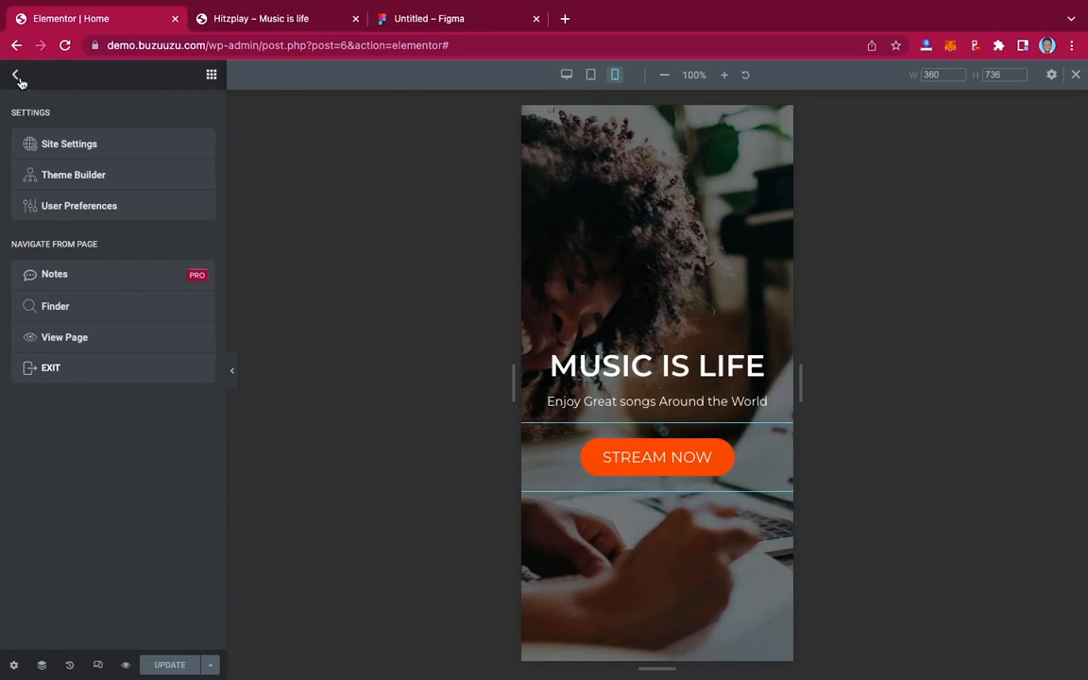
pyautogui.click(87, 338)
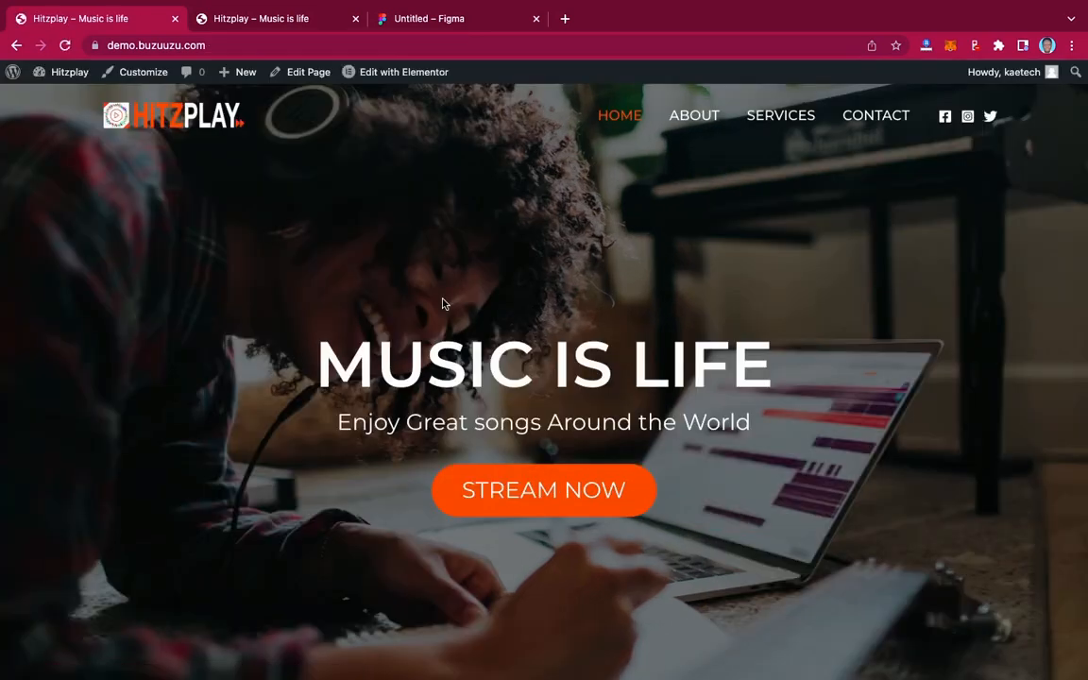
pyautogui.scroll(-3, 443, 303)
pyautogui.scroll(3, 443, 303)
pyautogui.moveTo(68, 76)
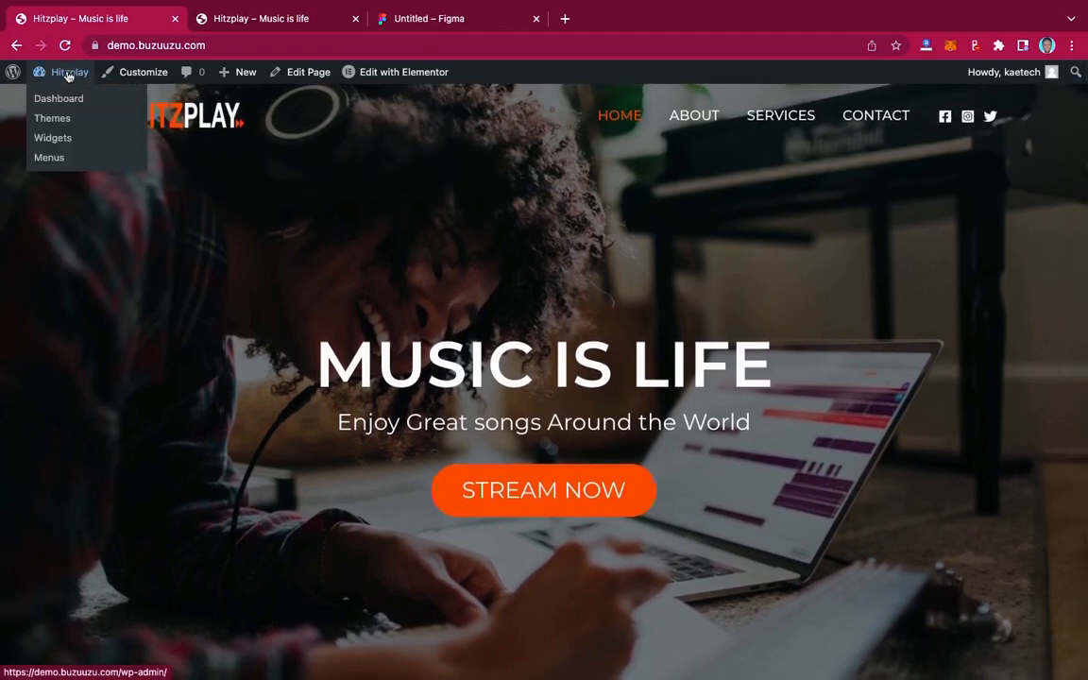
# Step: In the theme Customizer's Header Builder, turn off the site title on tablet and set the tablet logo width to 200 px
pyautogui.click(139, 76)
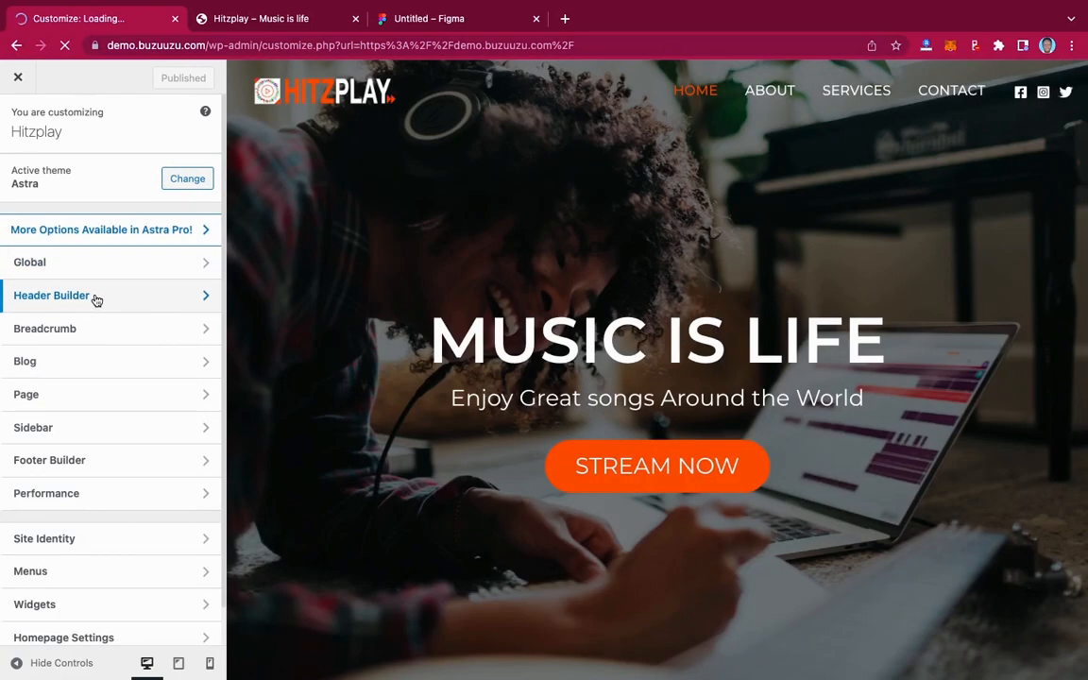
pyautogui.click(179, 664)
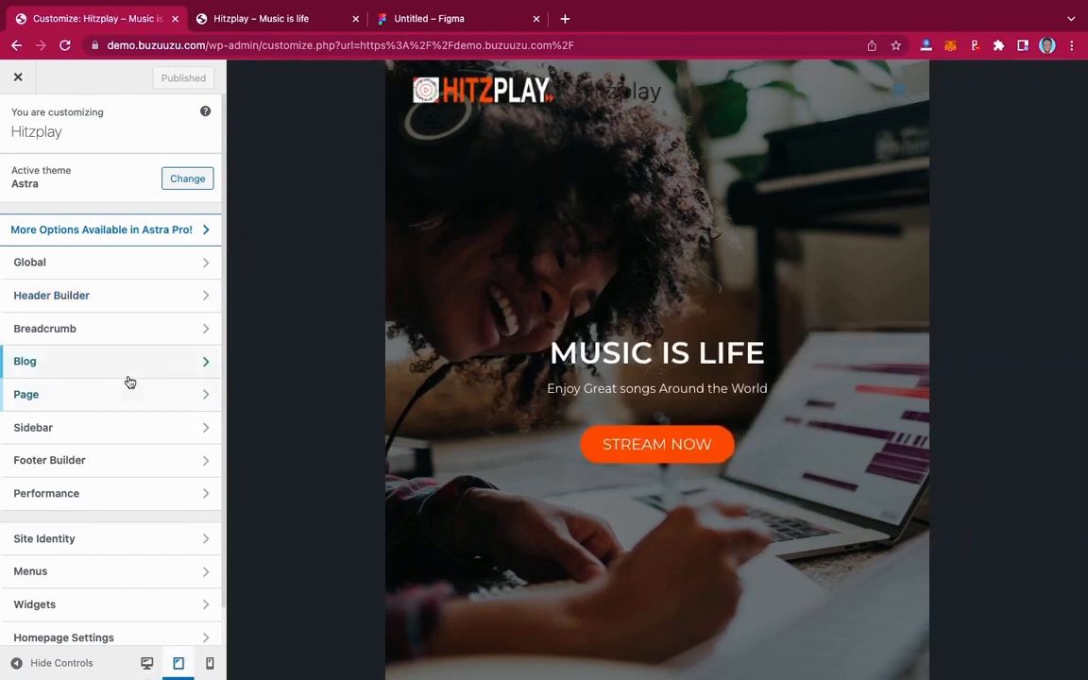
pyautogui.click(122, 295)
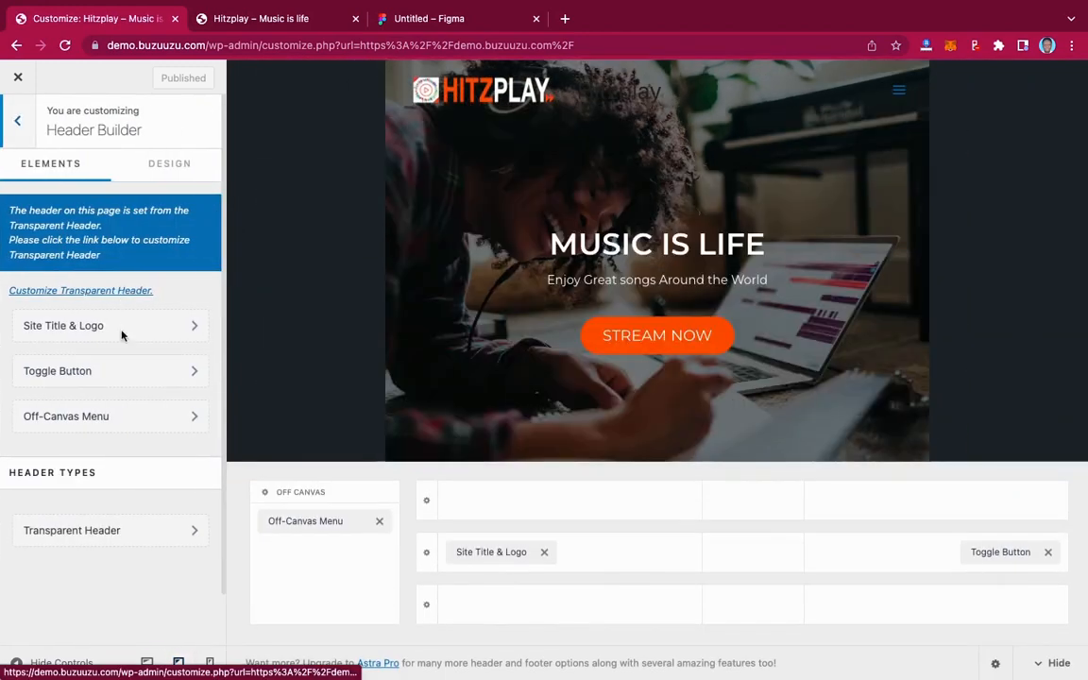
pyautogui.click(498, 553)
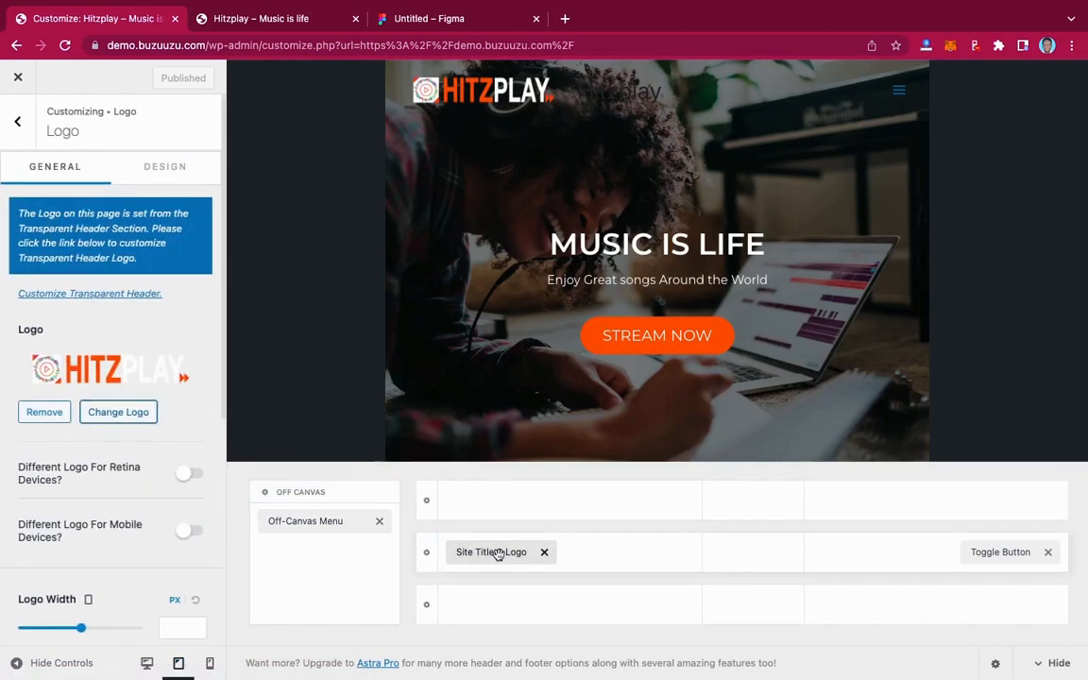
pyautogui.scroll(-3, 70, 510)
pyautogui.scroll(-2, 70, 509)
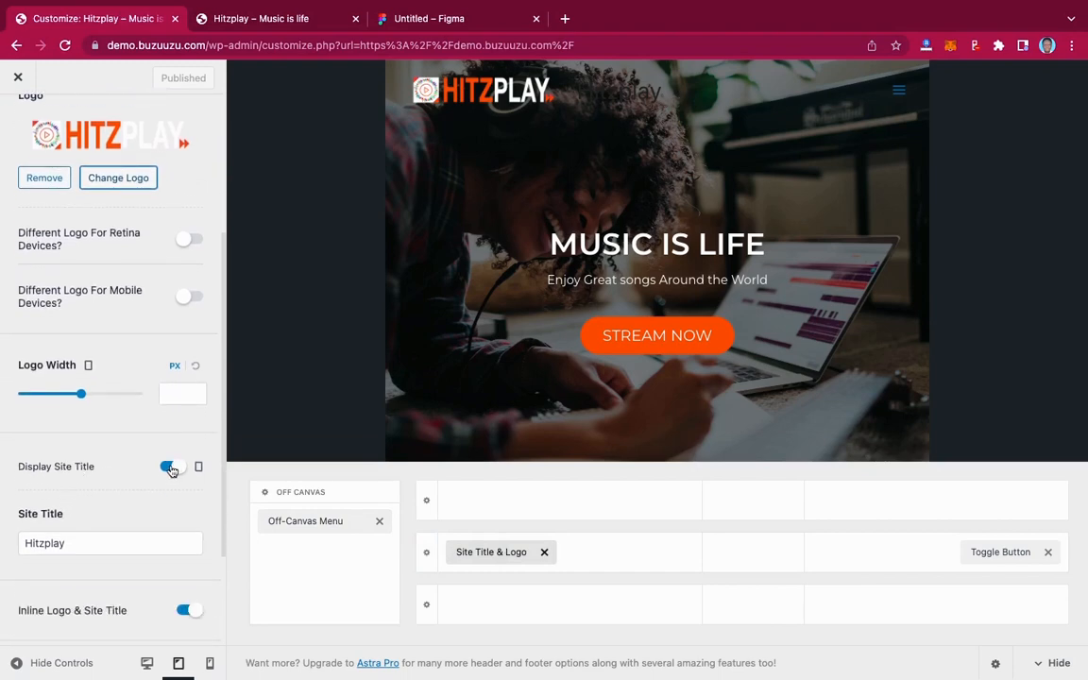
pyautogui.click(171, 469)
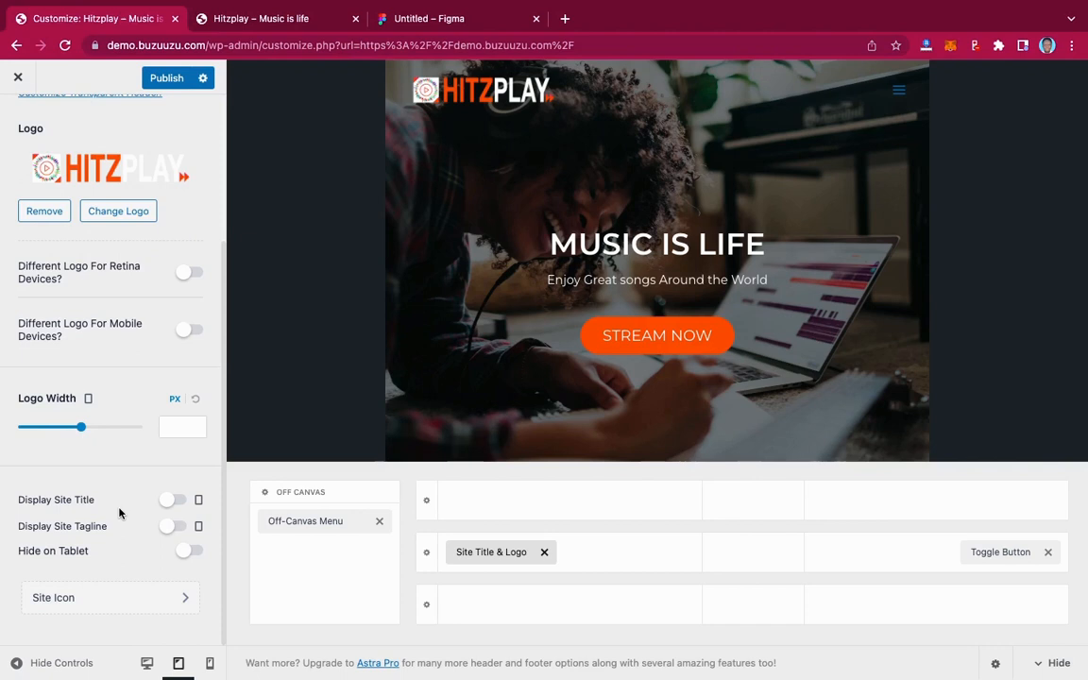
pyautogui.click(169, 426)
pyautogui.write('200')
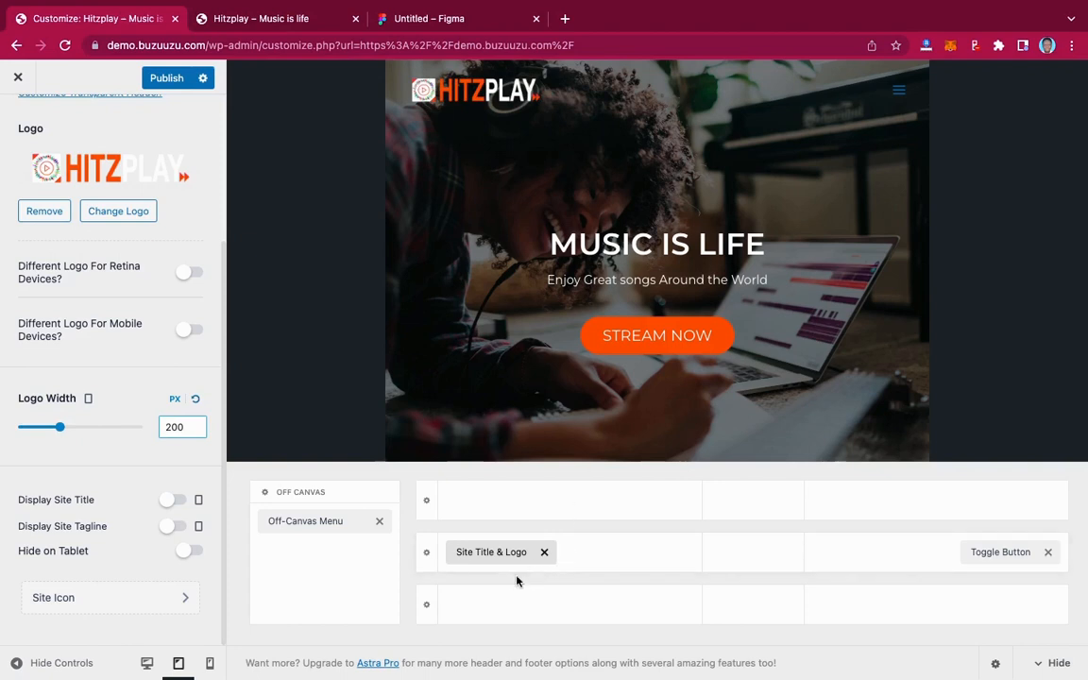
# Step: Turn off the site title on mobile and set the mobile logo width to 150 px
pyautogui.click(205, 664)
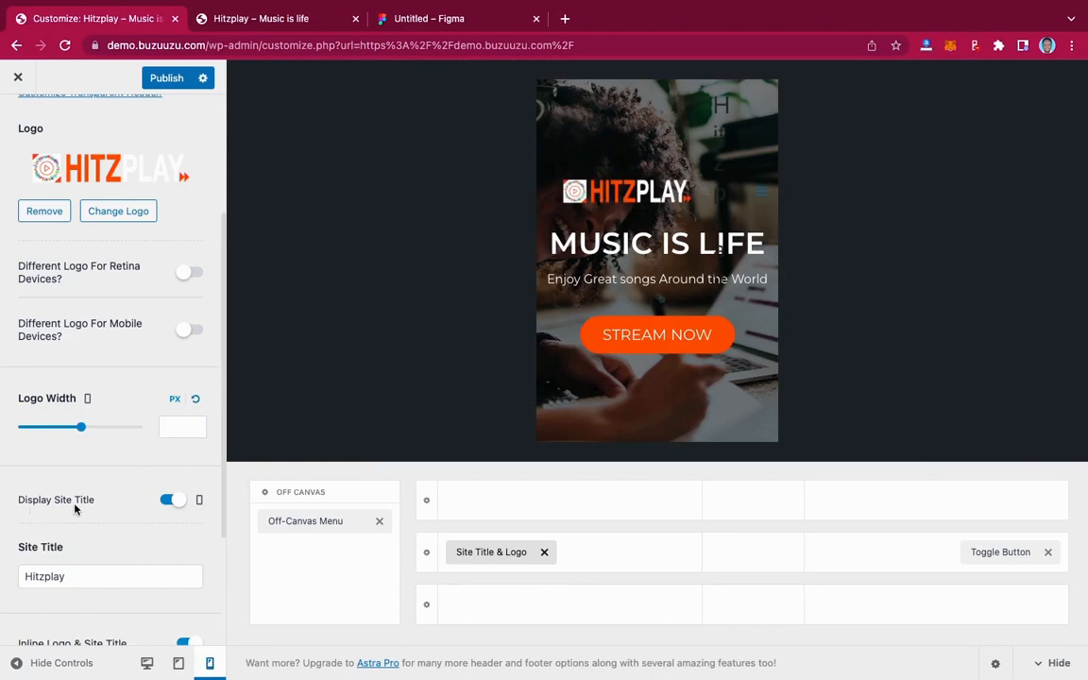
pyautogui.click(175, 502)
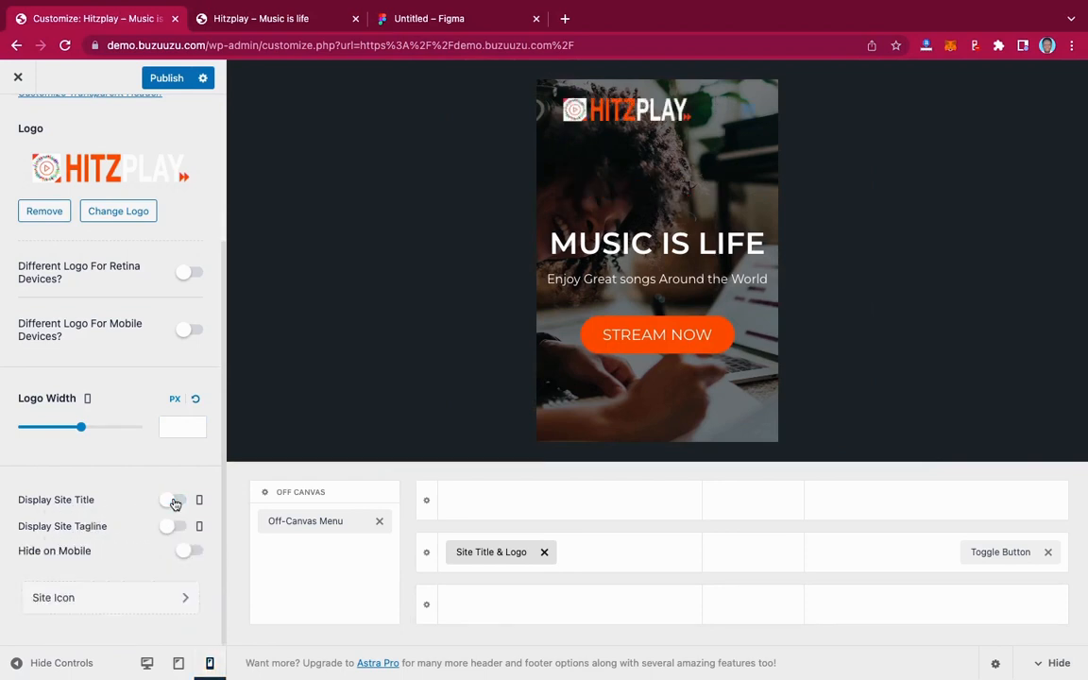
pyautogui.click(170, 426)
pyautogui.write('180')
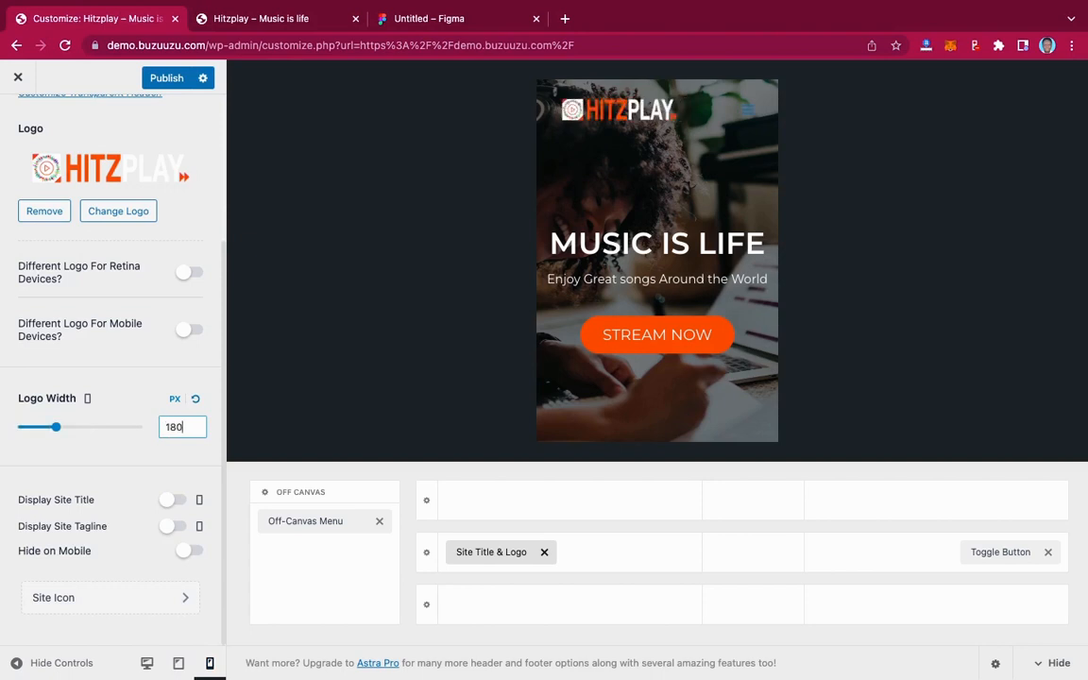
pyautogui.press('Left')
pyautogui.press('BackSpace')
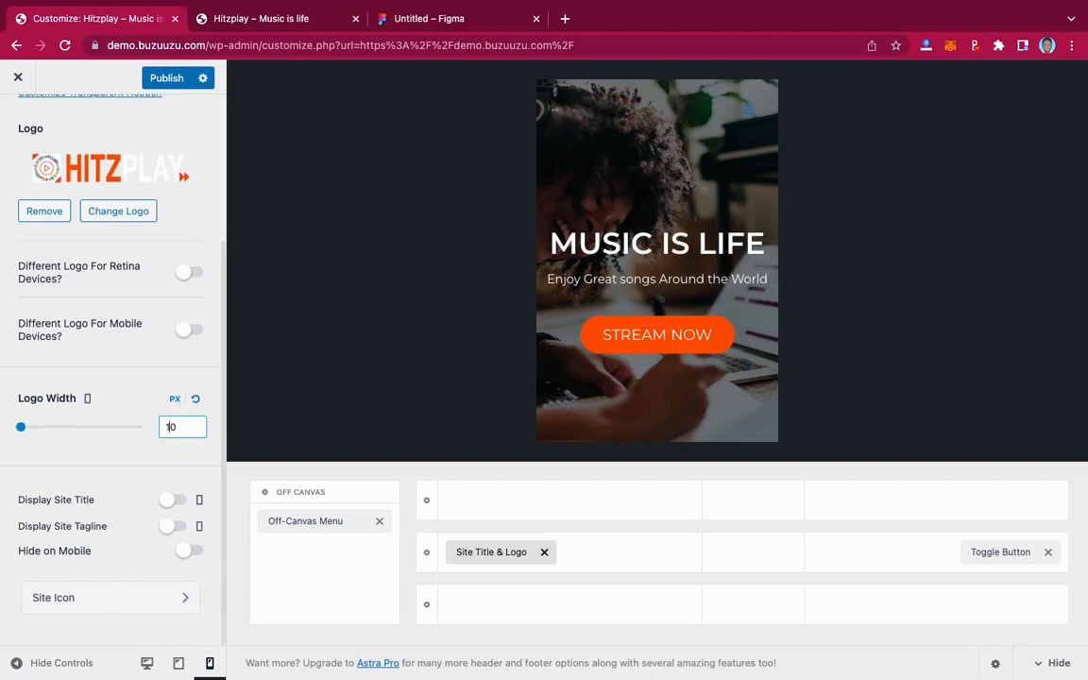
pyautogui.write('5')
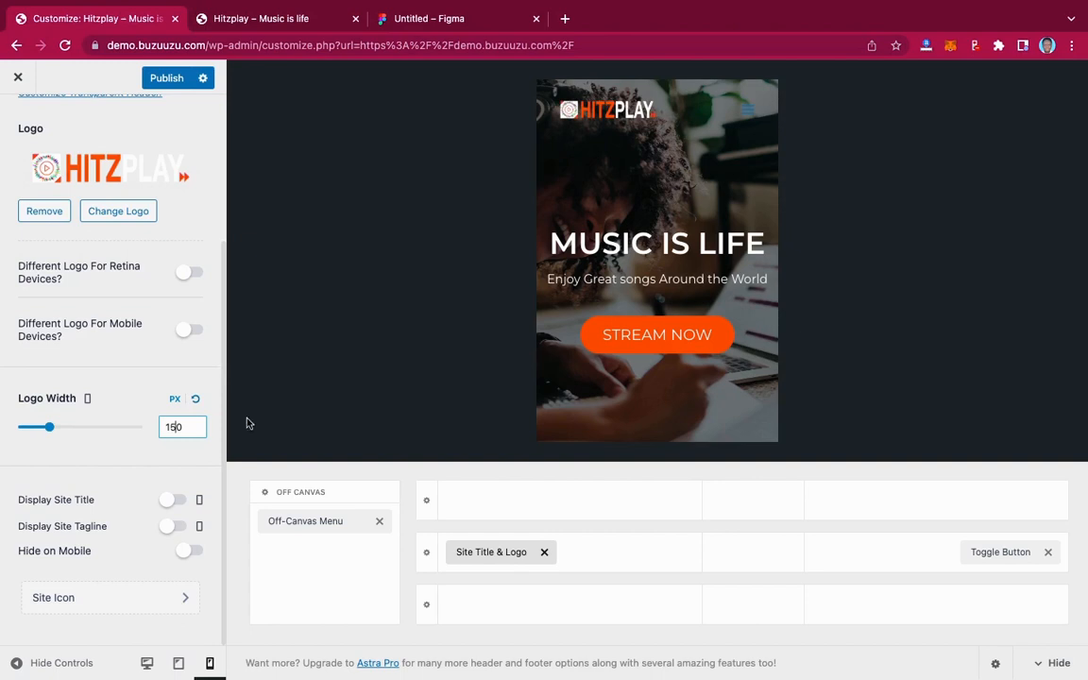
pyautogui.scroll(-3, 672, 277)
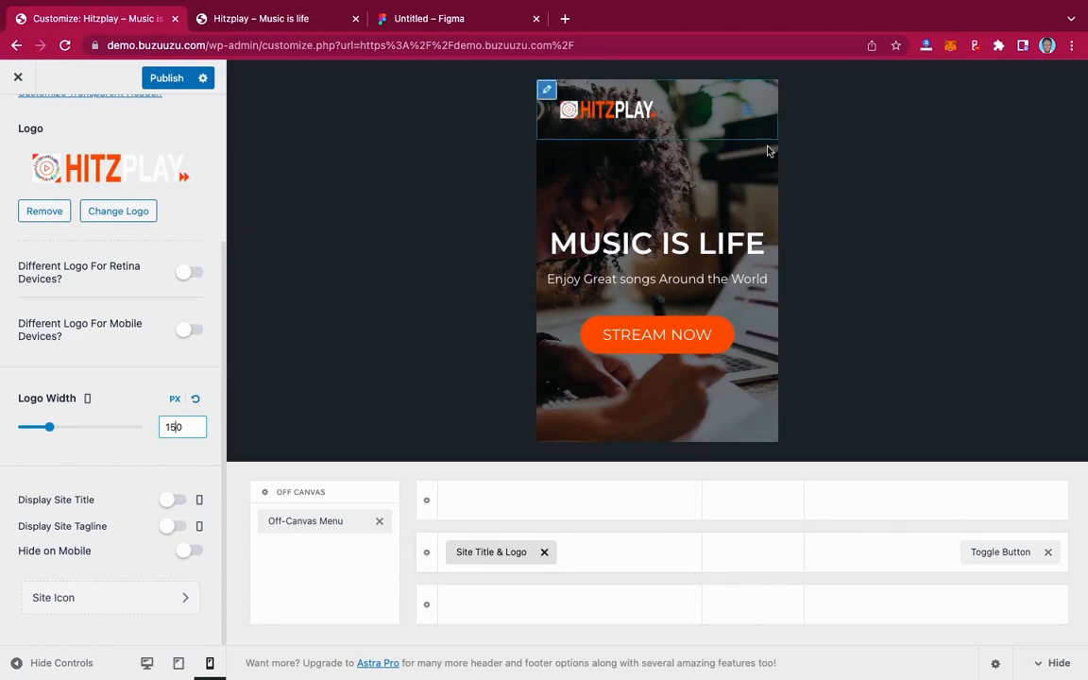
# Step: Give the header's Toggle Button the Menu 2 icon in white, and check the mobile menu it opens in the preview
pyautogui.click(996, 554)
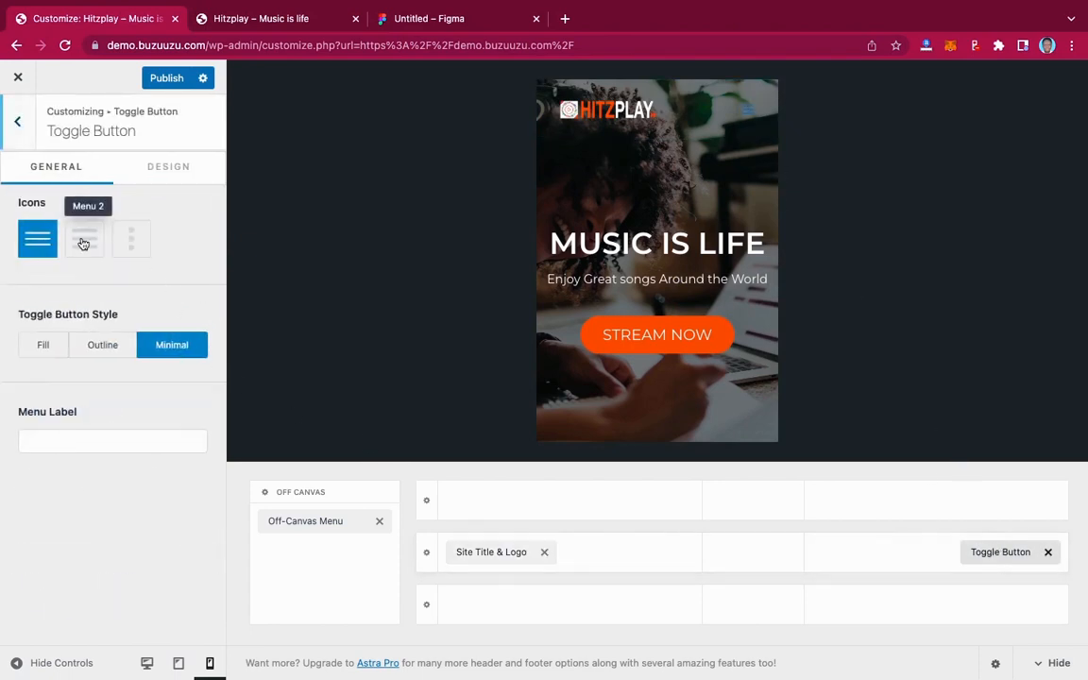
pyautogui.click(83, 241)
pyautogui.click(172, 170)
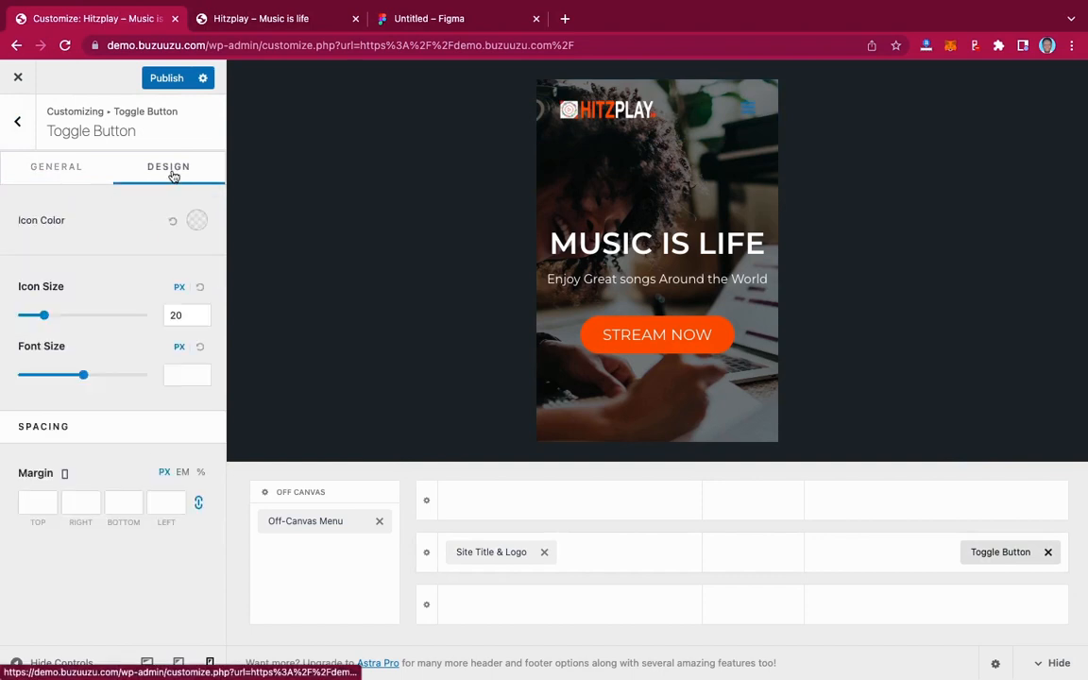
pyautogui.click(197, 221)
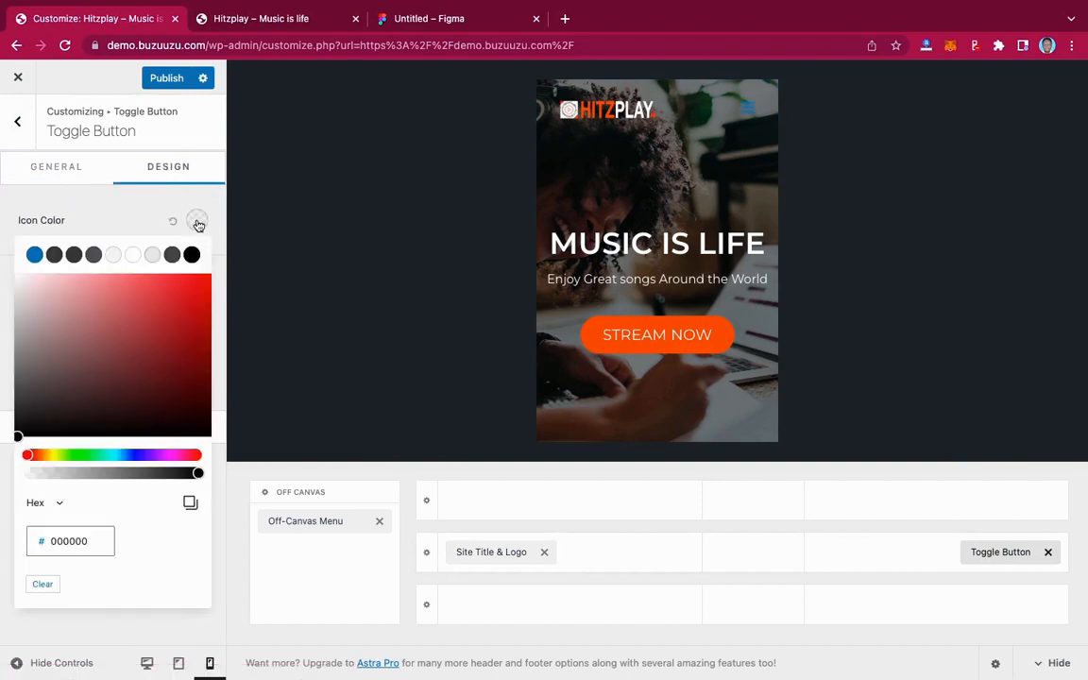
pyautogui.click(31, 292)
pyautogui.moveTo(32, 292); pyautogui.dragTo(4, 272)
pyautogui.click(5, 268)
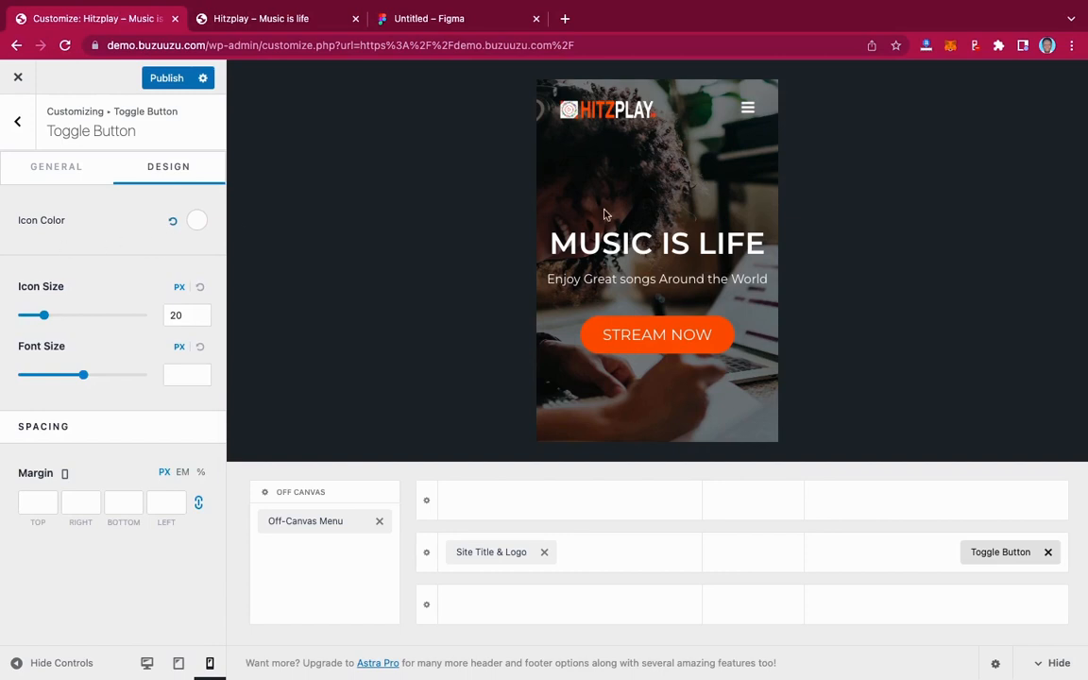
pyautogui.click(749, 112)
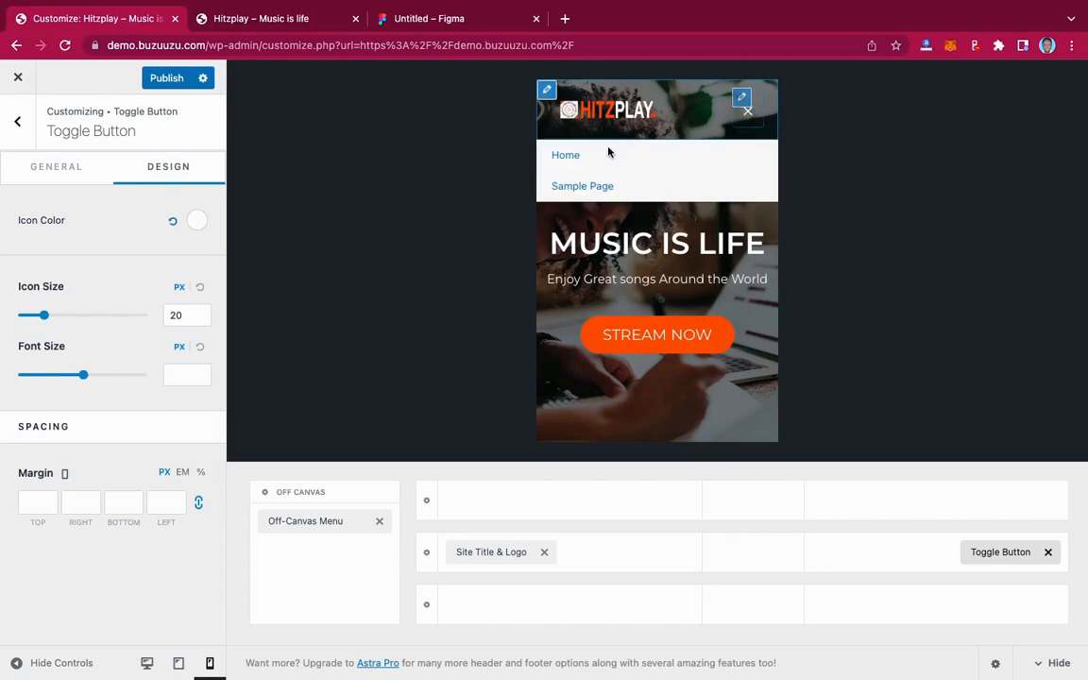
pyautogui.click(749, 111)
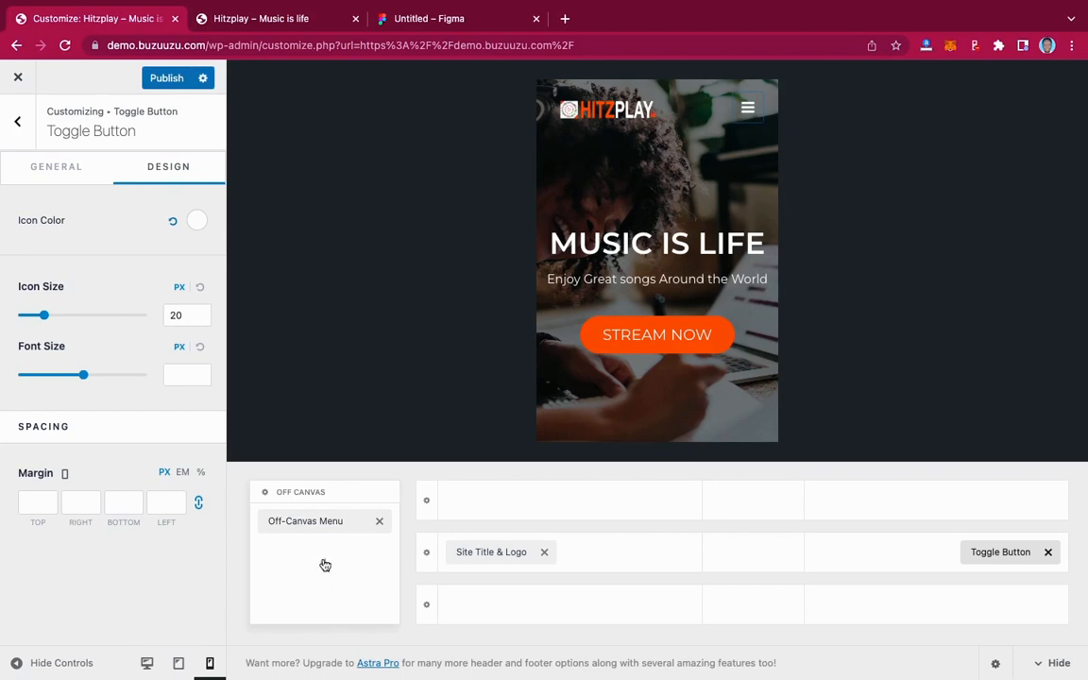
# Step: Assign Main Menu to the Off-Canvas Menu location and publish the changes
pyautogui.click(325, 525)
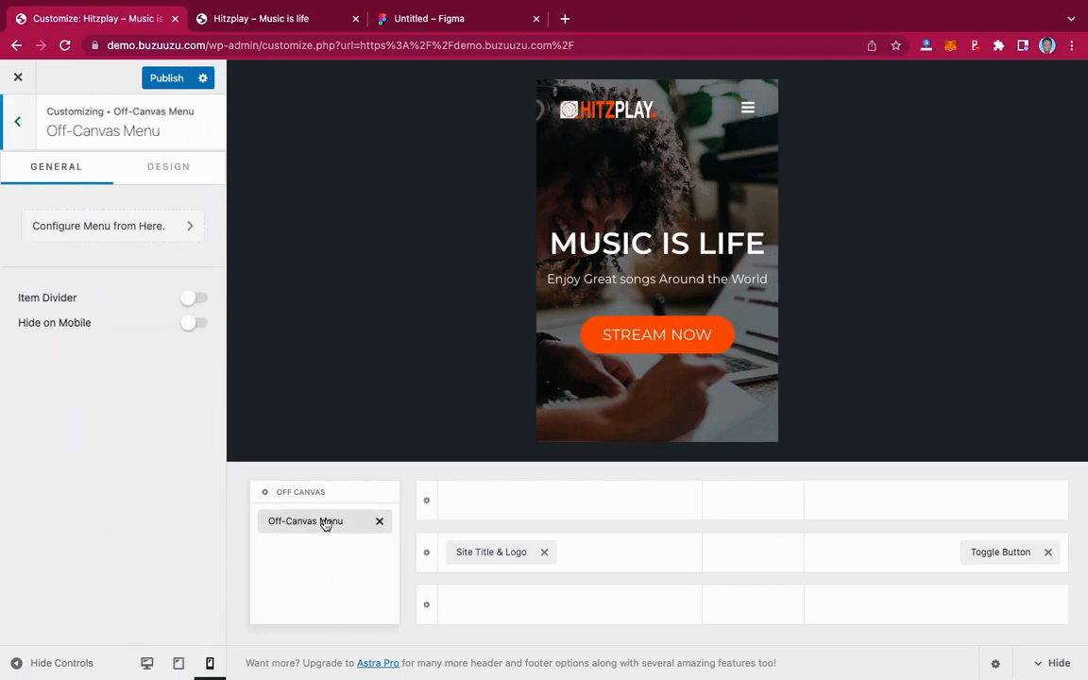
pyautogui.click(141, 226)
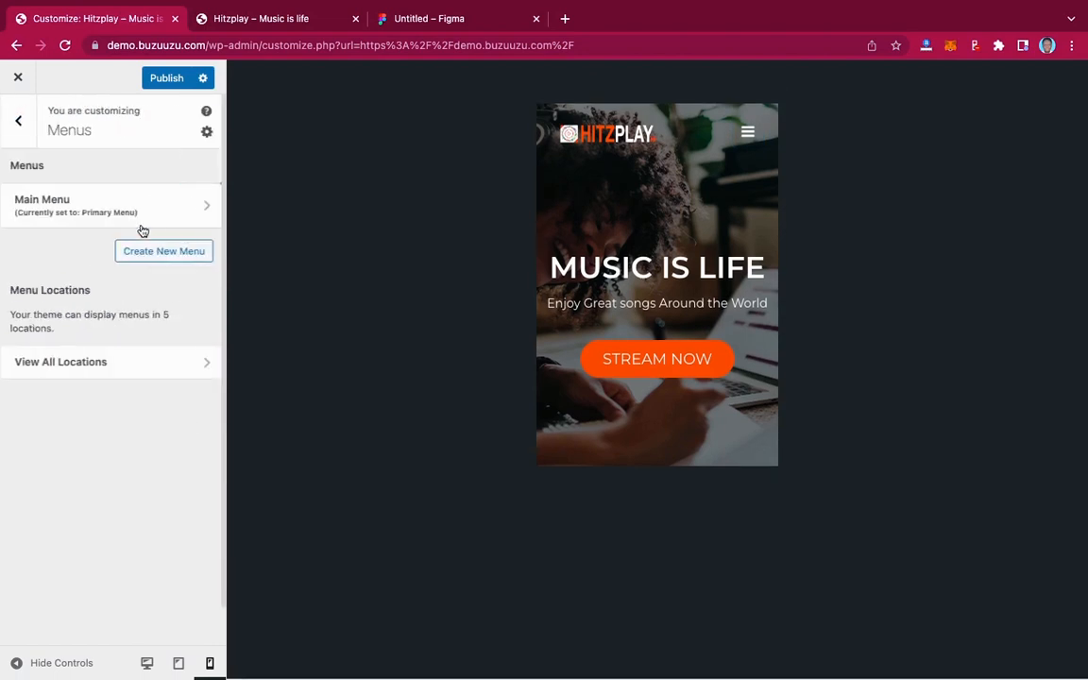
pyautogui.scroll(-2, 99, 411)
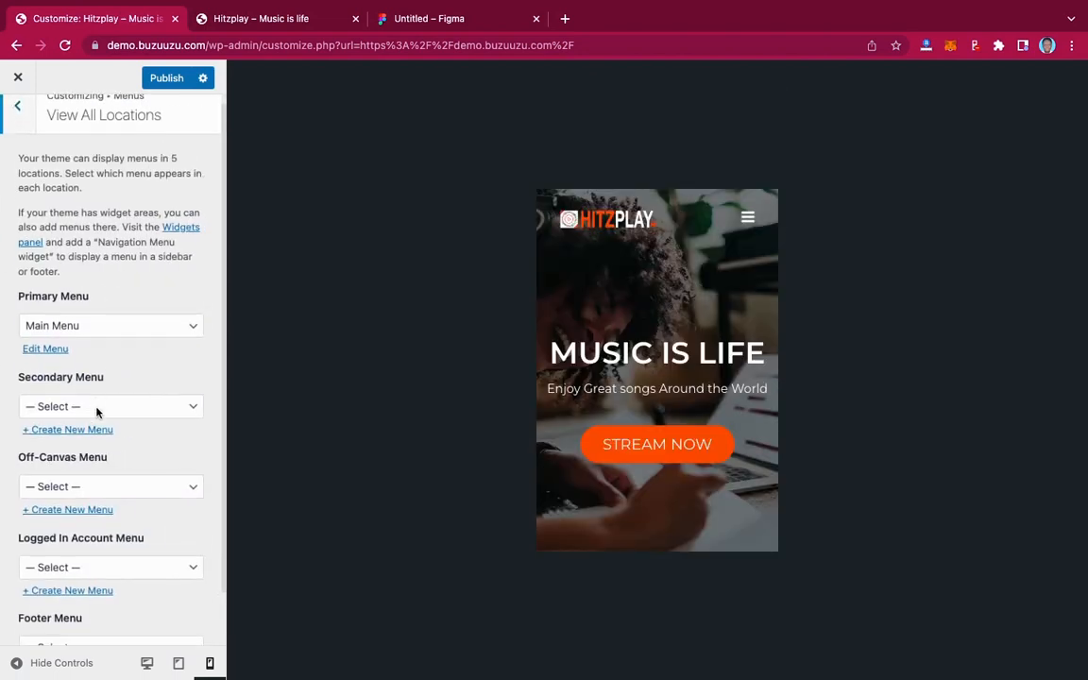
pyautogui.click(91, 434)
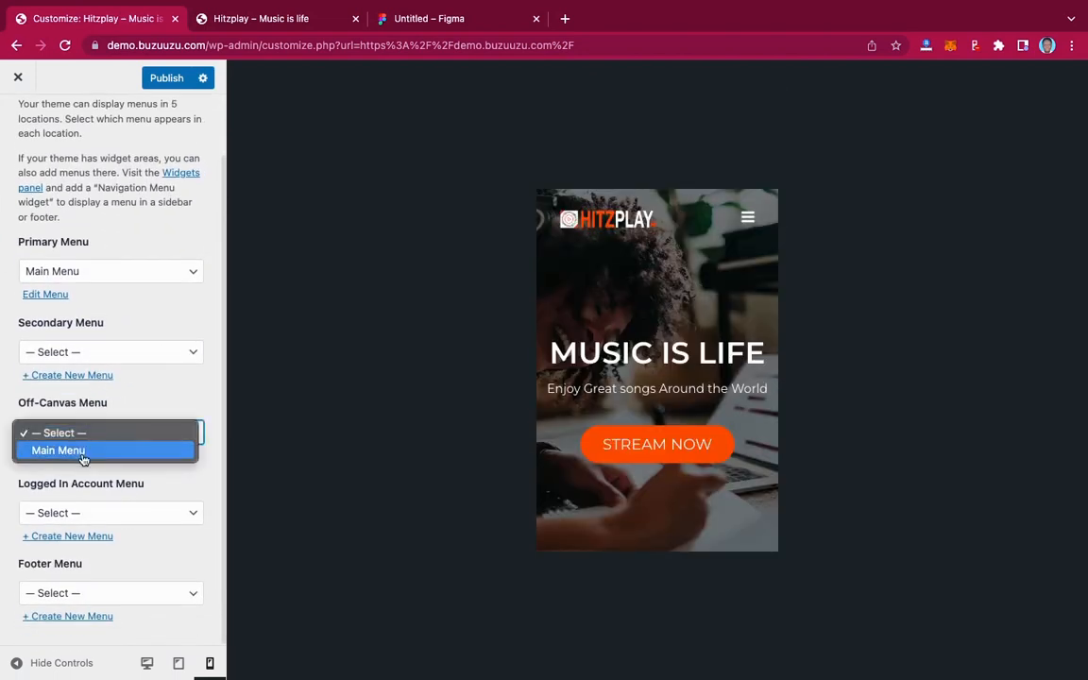
pyautogui.click(81, 450)
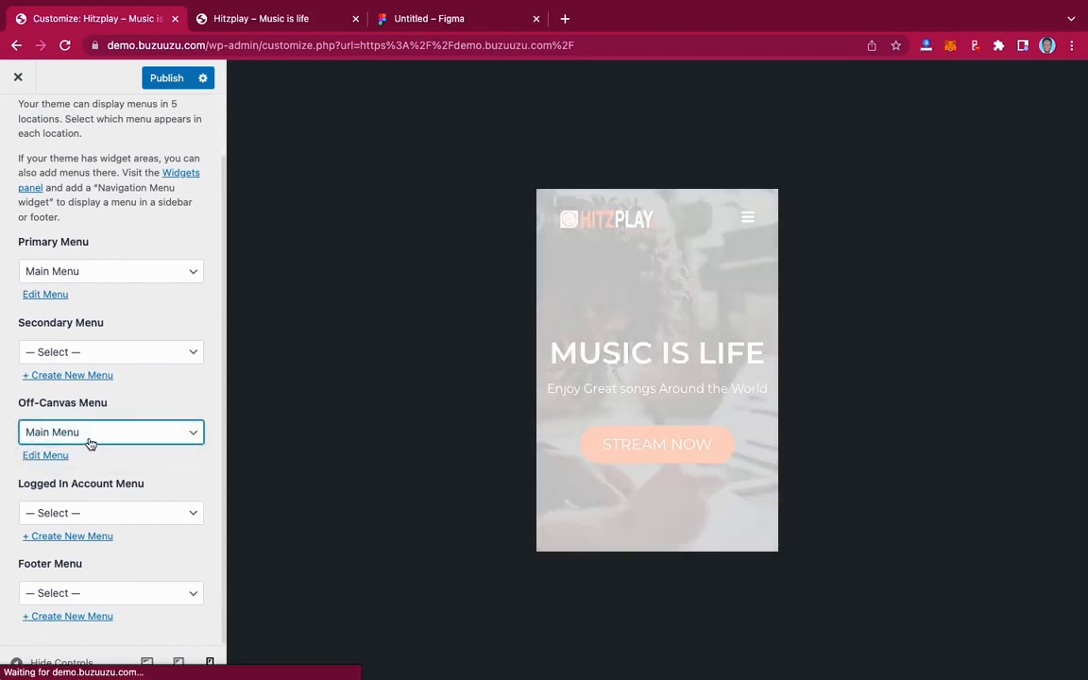
pyautogui.click(167, 79)
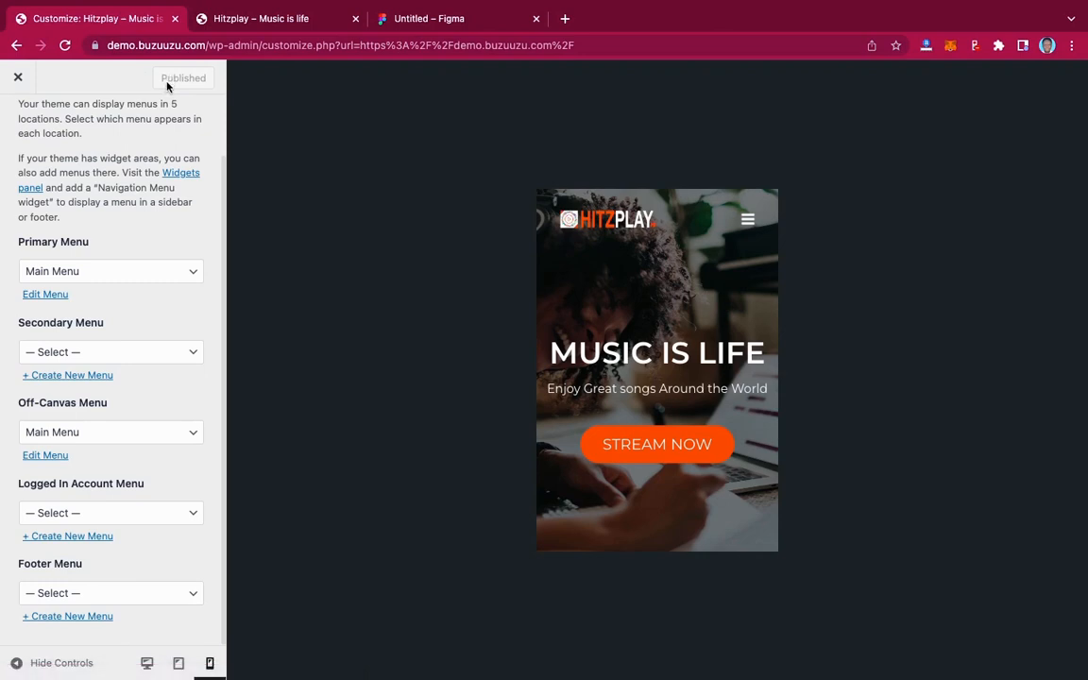
# Step: Return to the Header Builder and open the mobile menu in the preview to check its items
pyautogui.scroll(1, 57, 170)
pyautogui.click(18, 123)
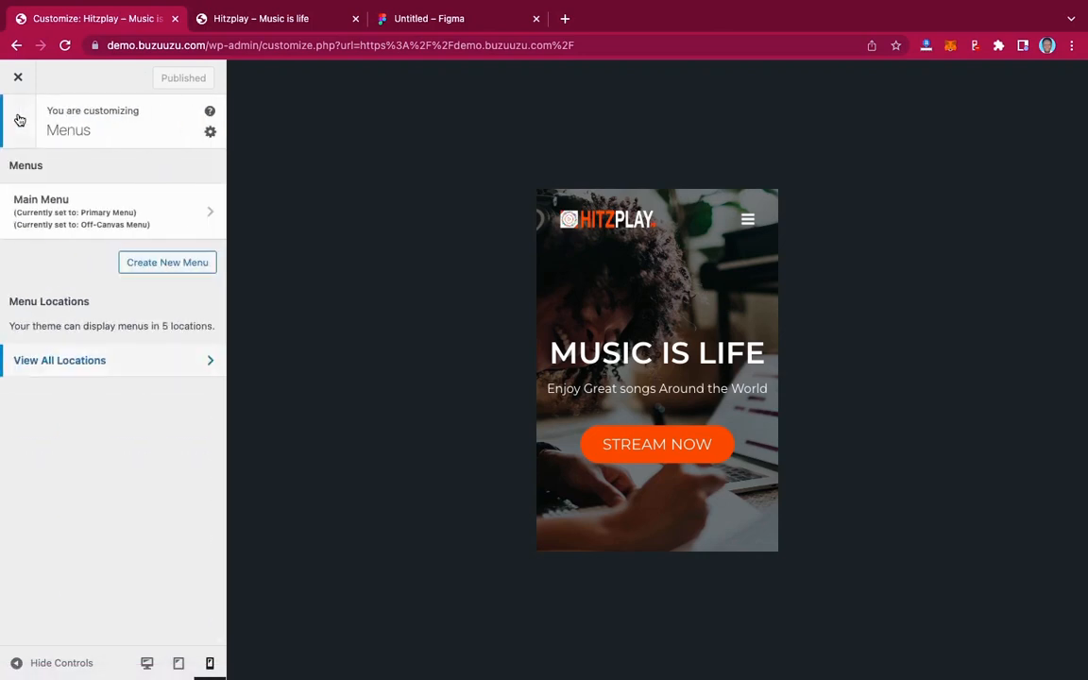
pyautogui.click(18, 123)
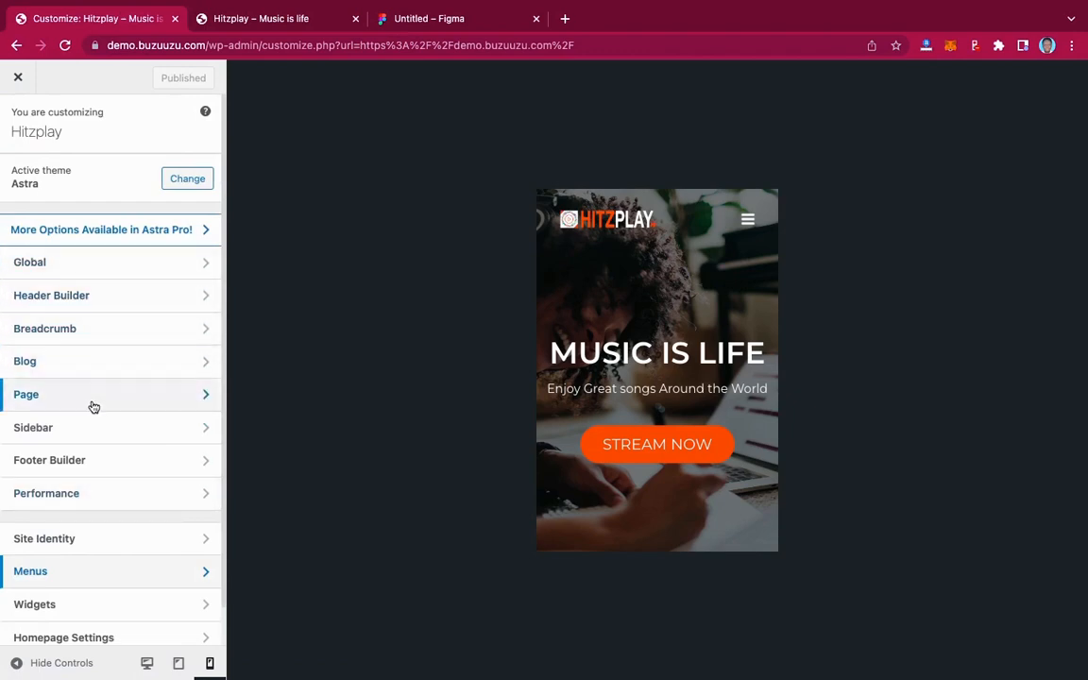
pyautogui.click(135, 301)
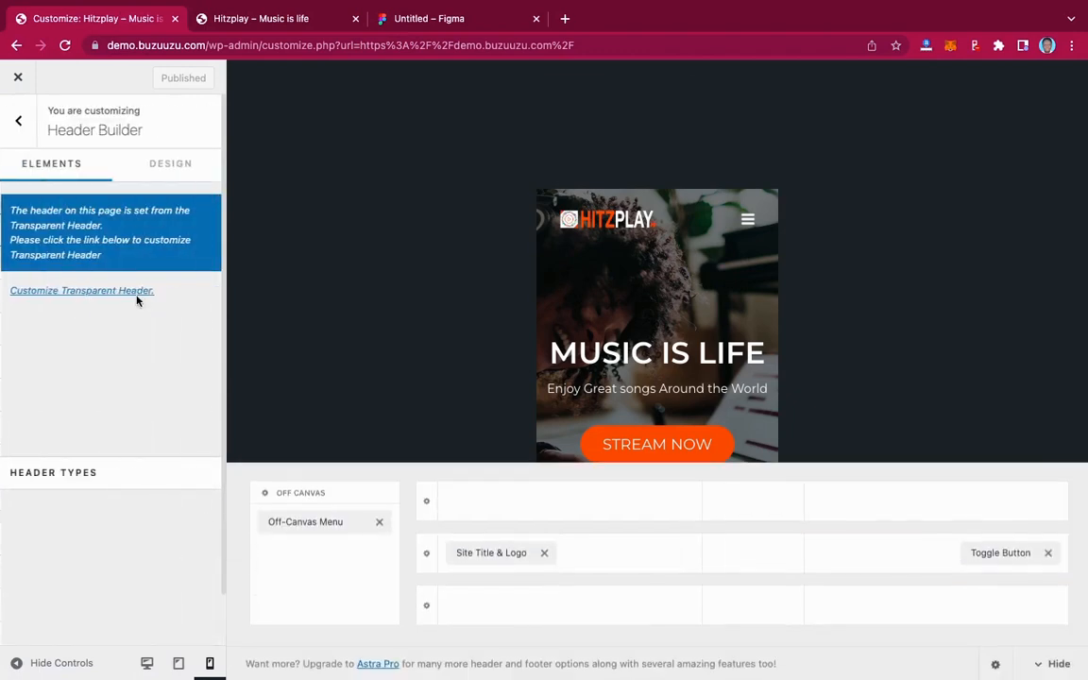
pyautogui.click(743, 102)
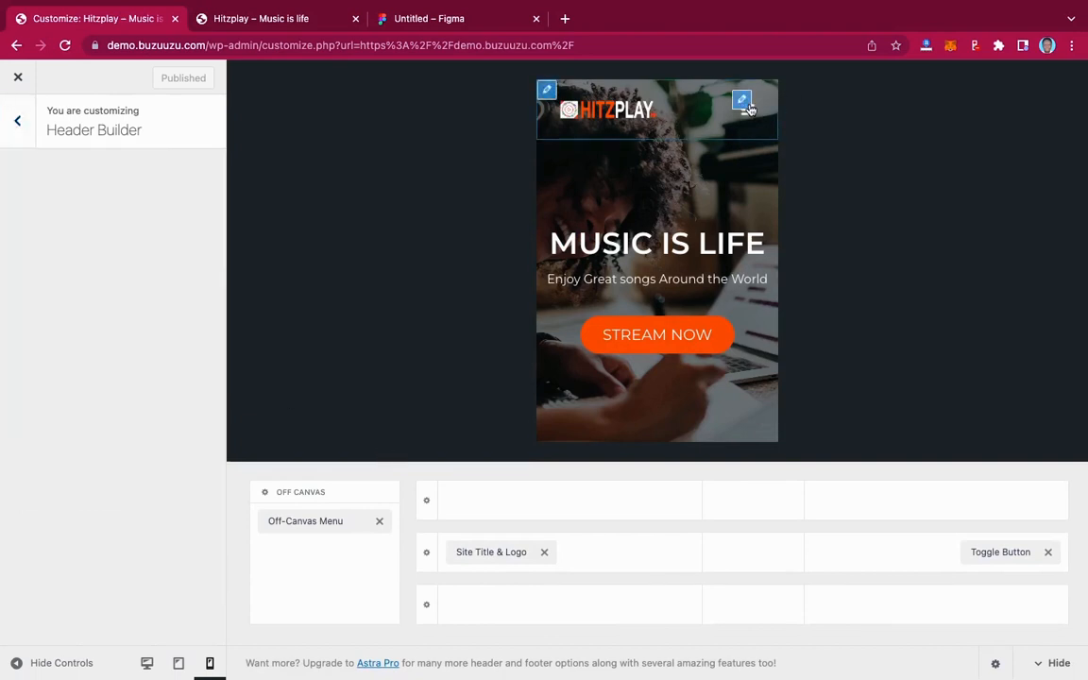
pyautogui.click(753, 115)
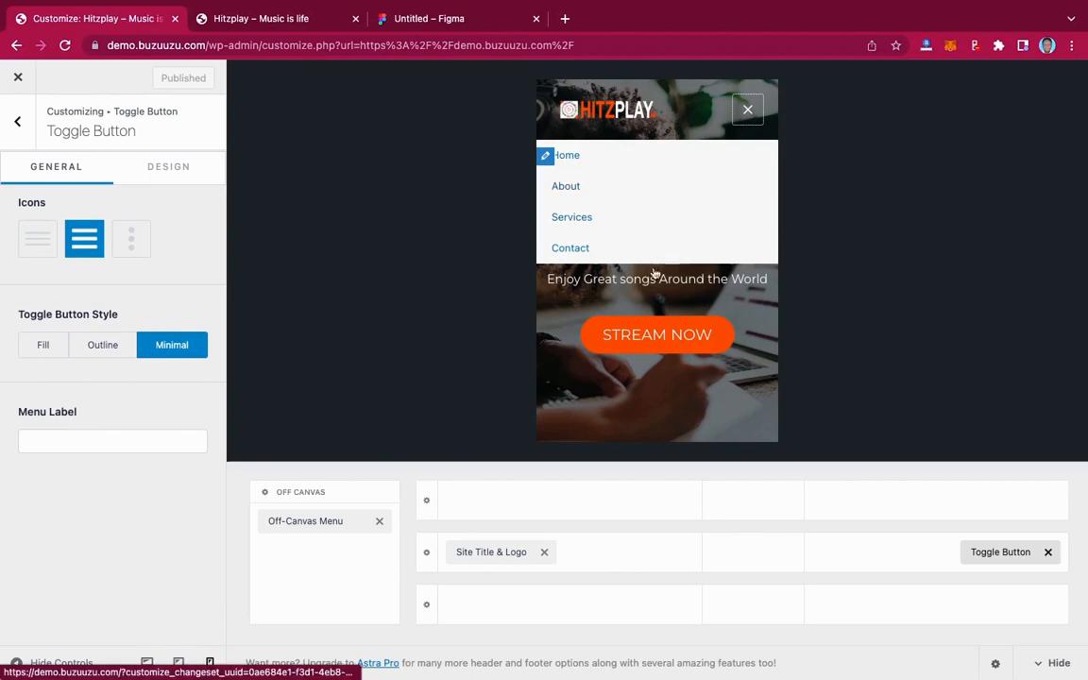
# Step: Set the Off-Canvas header type to Flyout and check how the mobile menu opens and closes in the preview
pyautogui.click(311, 495)
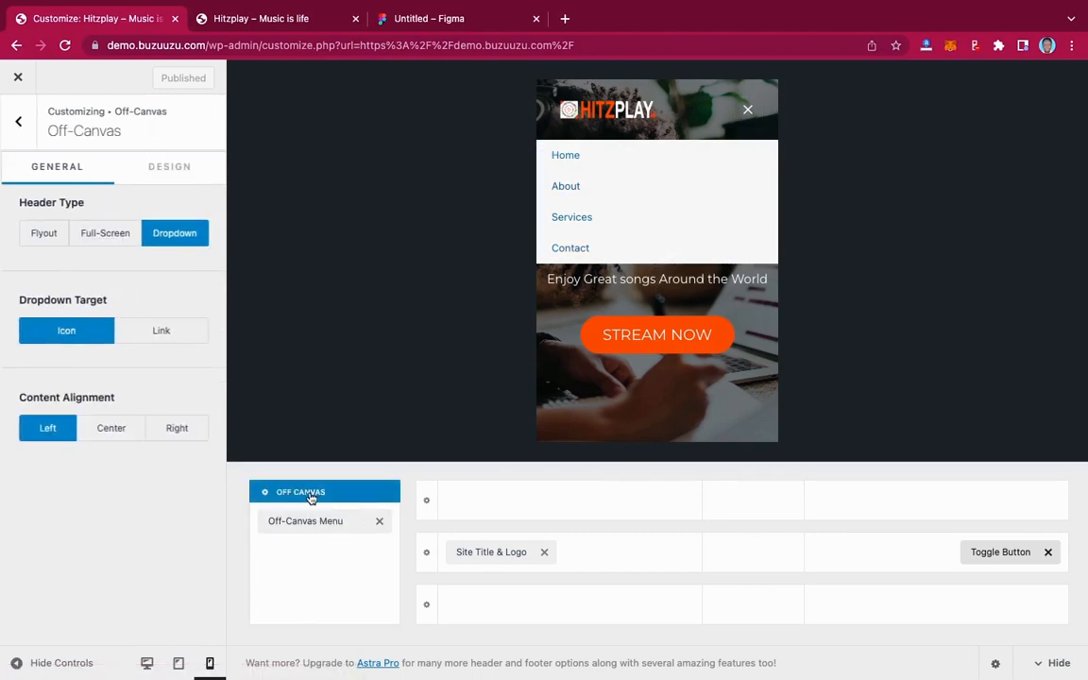
pyautogui.click(44, 235)
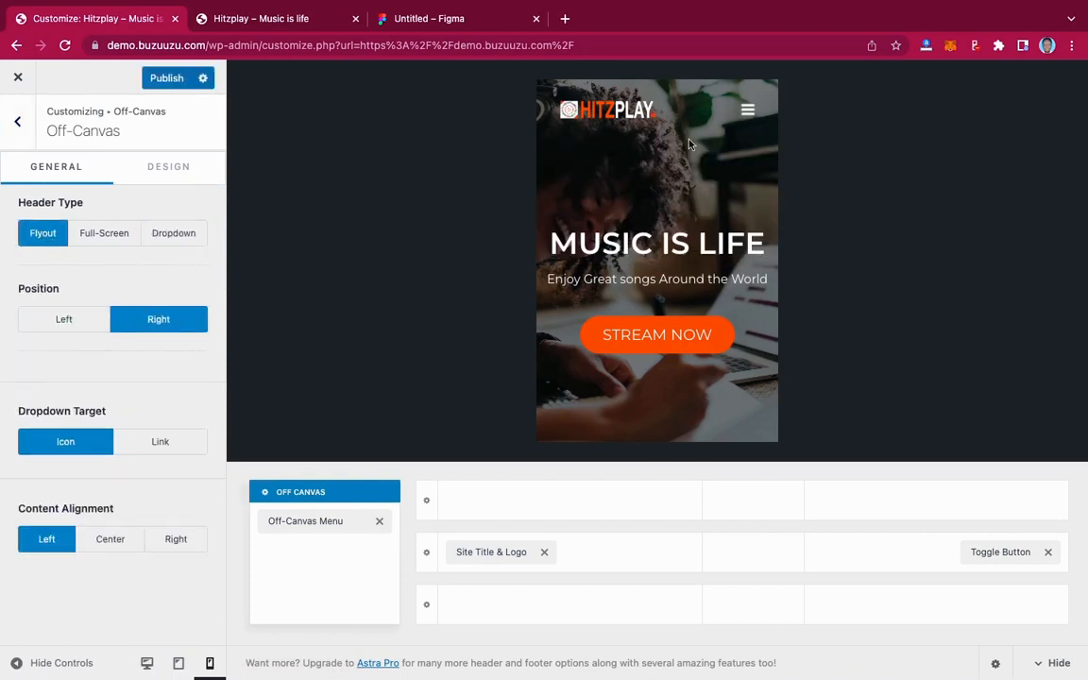
pyautogui.click(748, 116)
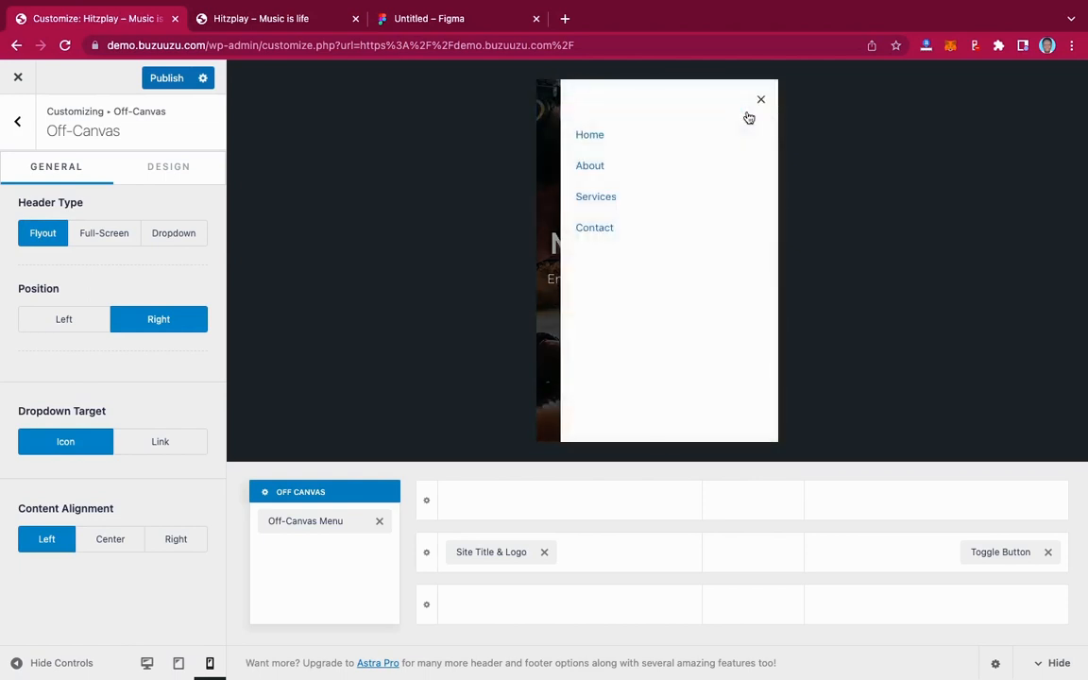
pyautogui.click(761, 102)
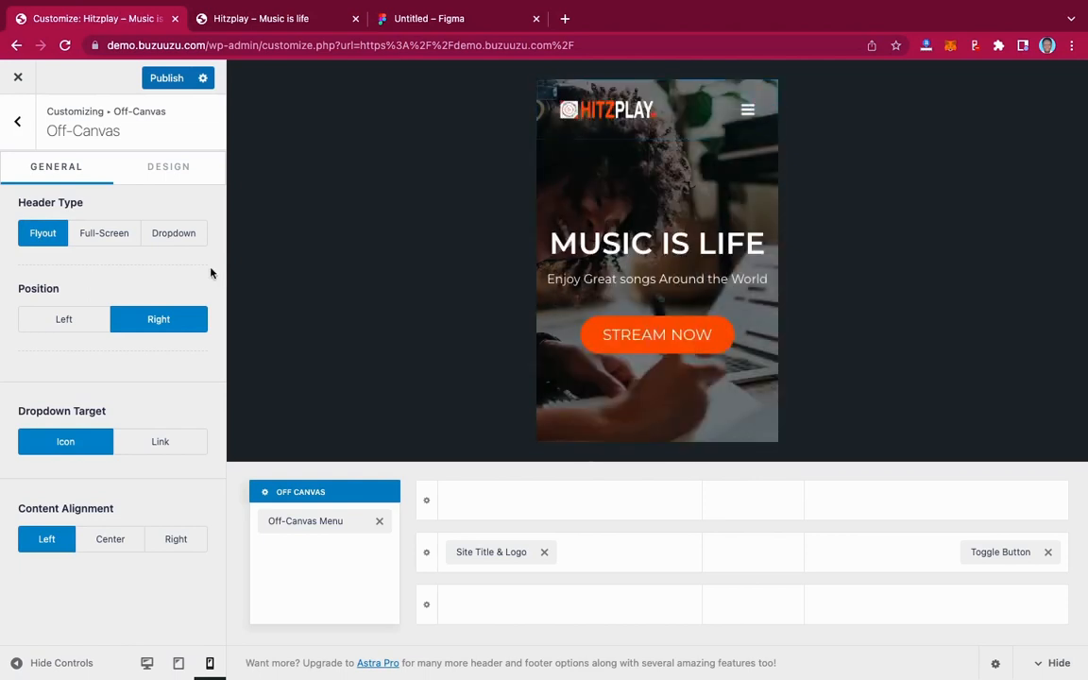
# Step: Set the Off-Canvas background to black and its close icon color to white
pyautogui.click(171, 176)
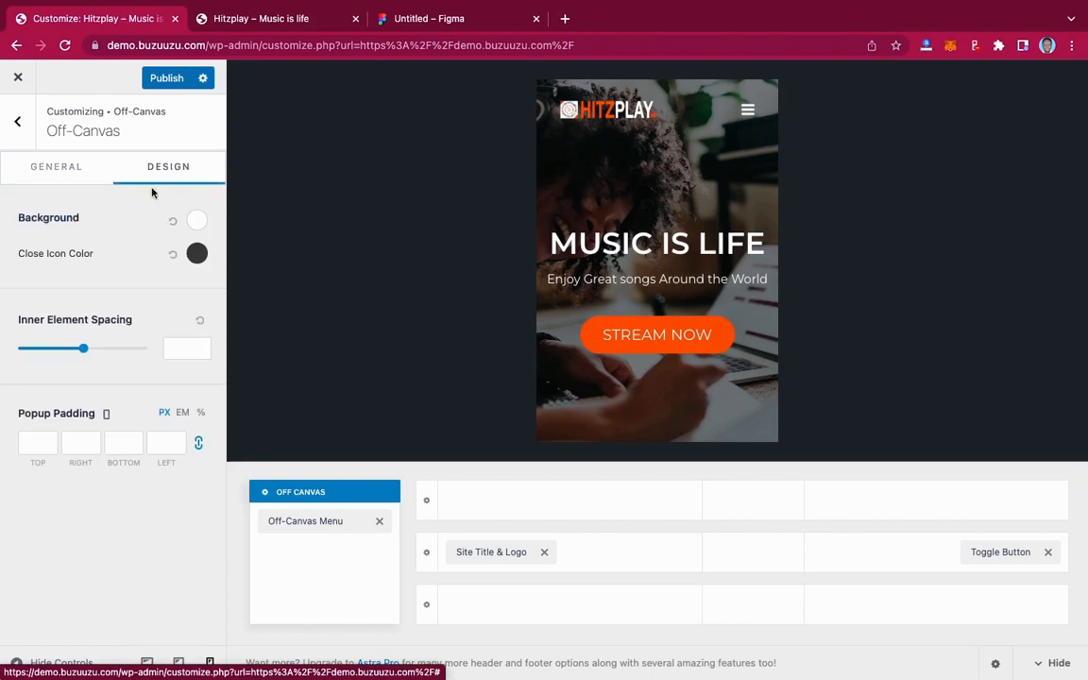
pyautogui.click(198, 222)
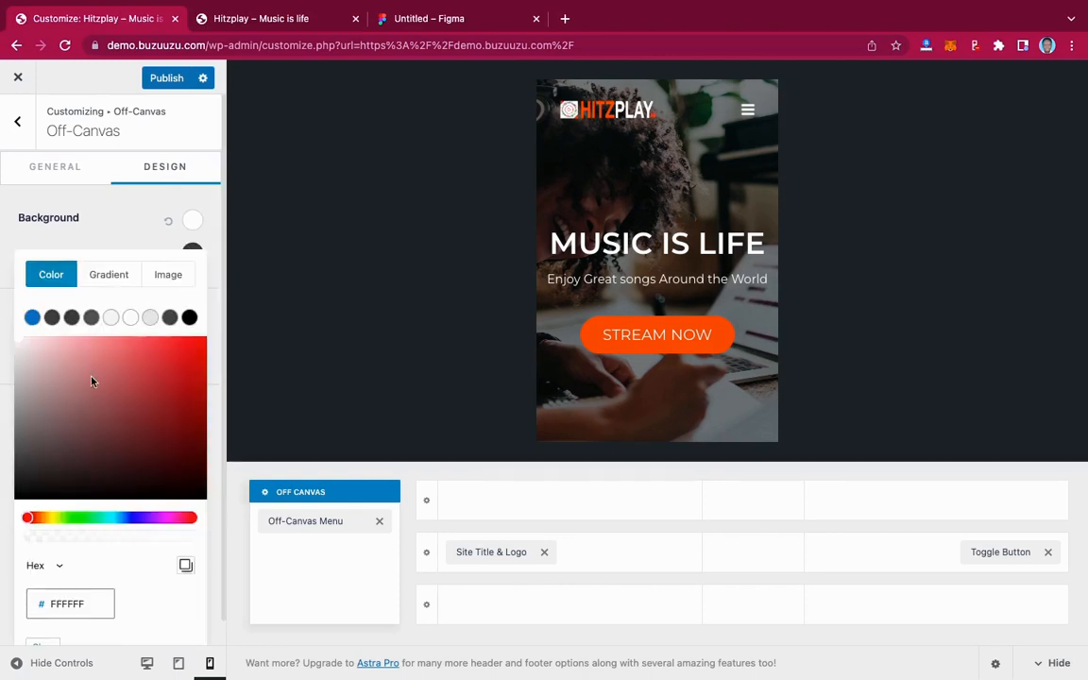
pyautogui.moveTo(30, 490); pyautogui.dragTo(2, 513)
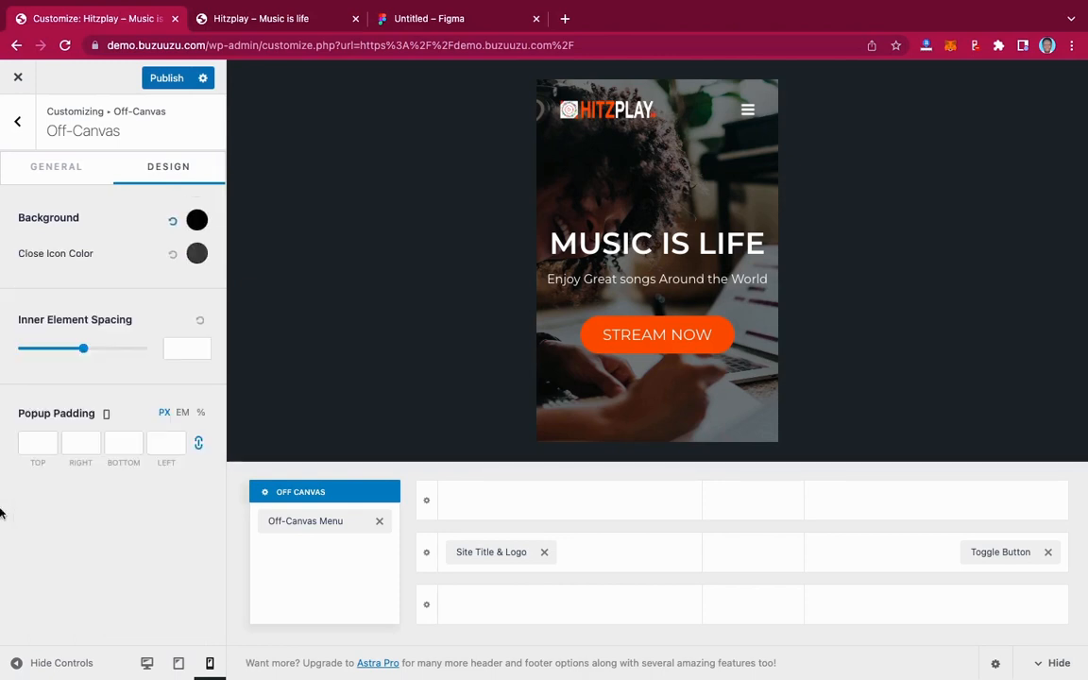
pyautogui.click(197, 254)
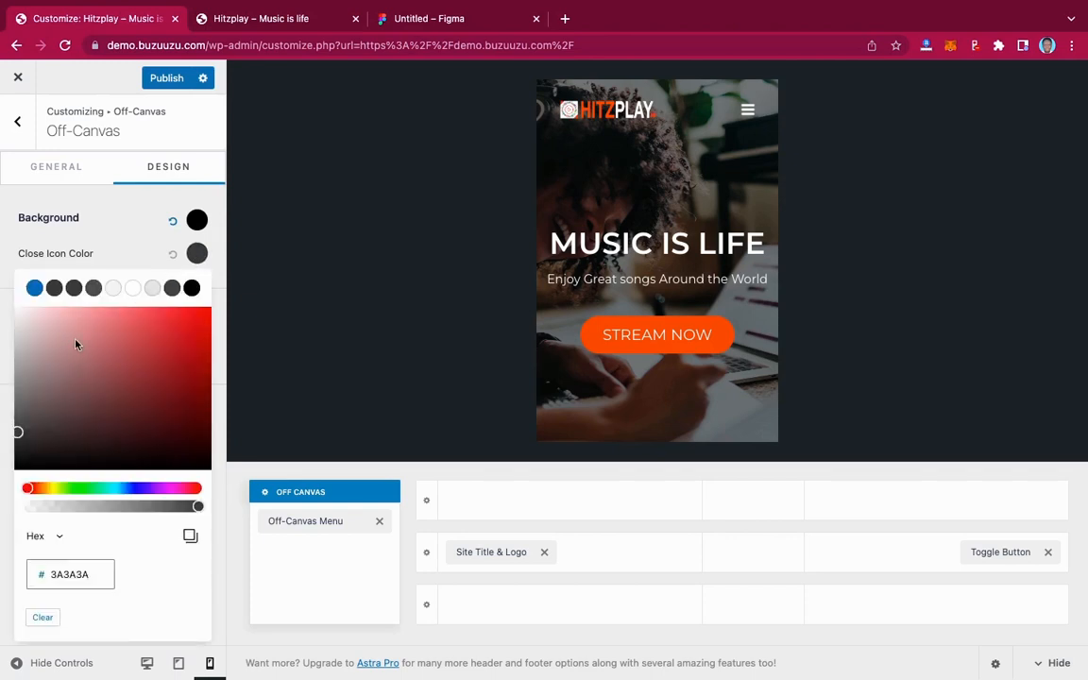
pyautogui.moveTo(22, 317); pyautogui.dragTo(3, 299)
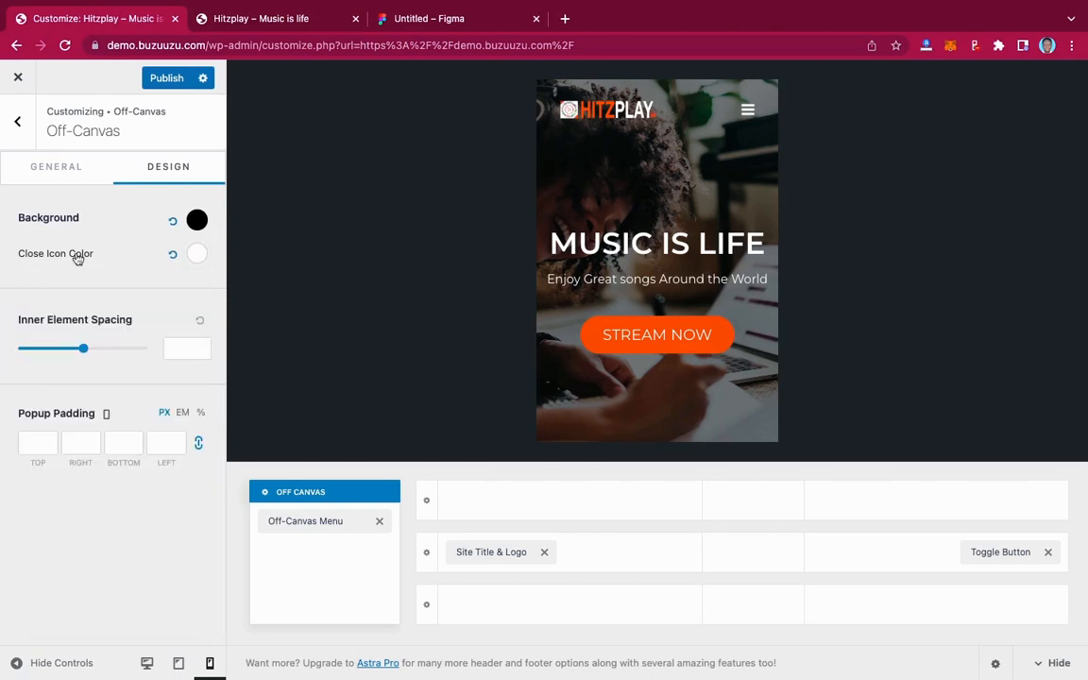
# Step: Lower the opacity of the Off-Canvas background to 000000B0 and check the opened mobile menu in the preview
pyautogui.click(196, 221)
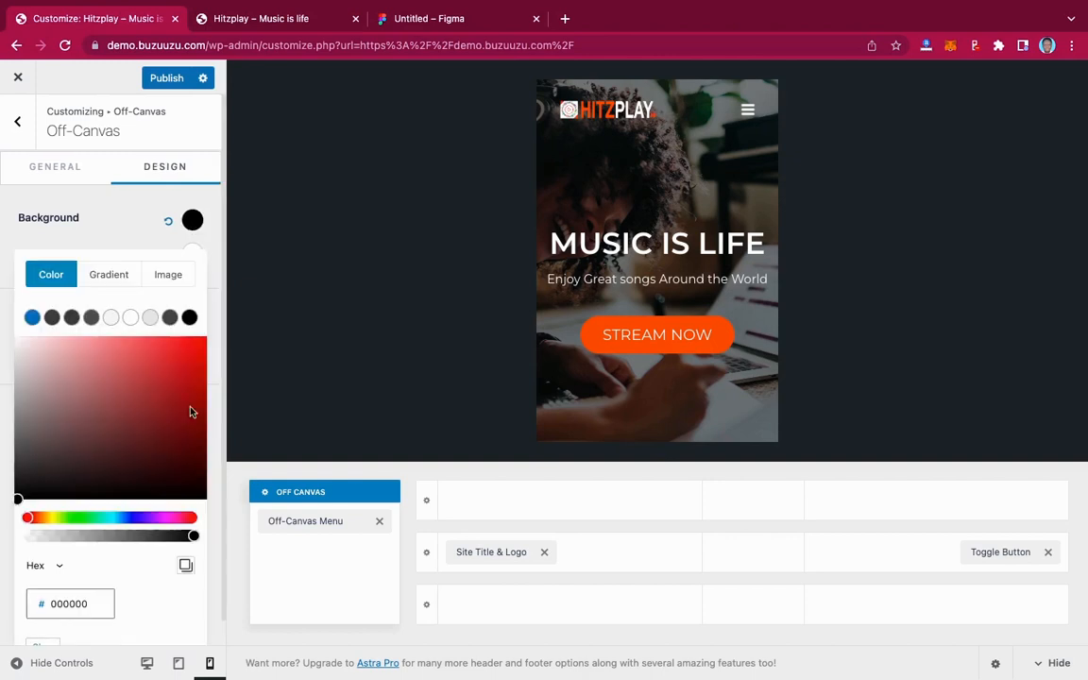
pyautogui.moveTo(192, 538); pyautogui.dragTo(142, 536)
pyautogui.click(106, 210)
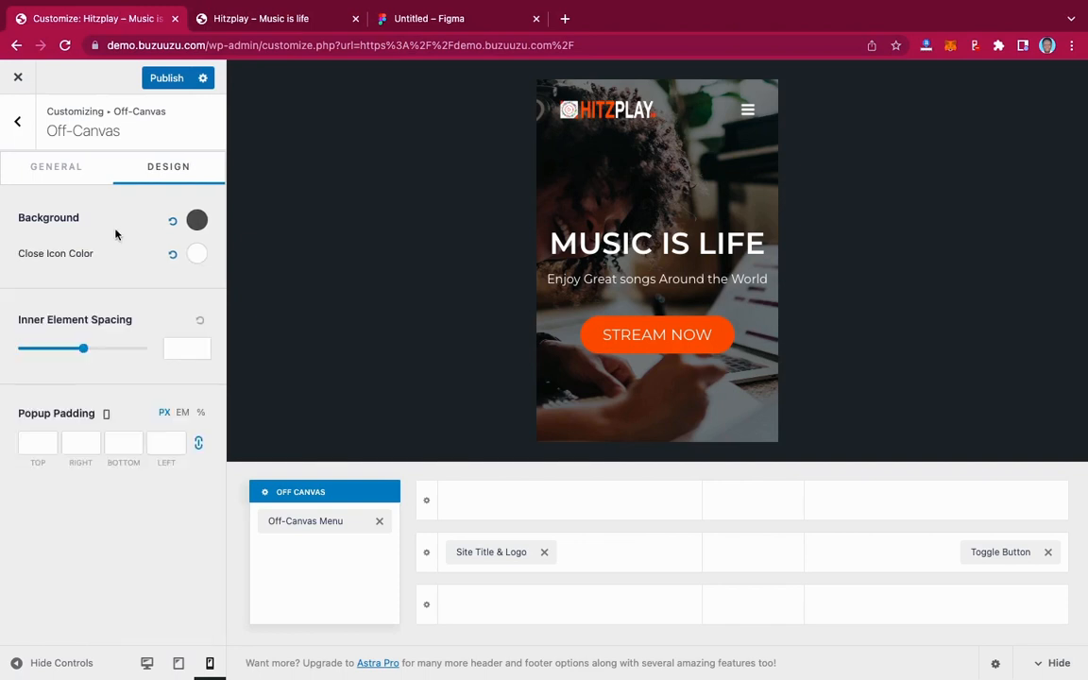
pyautogui.click(745, 107)
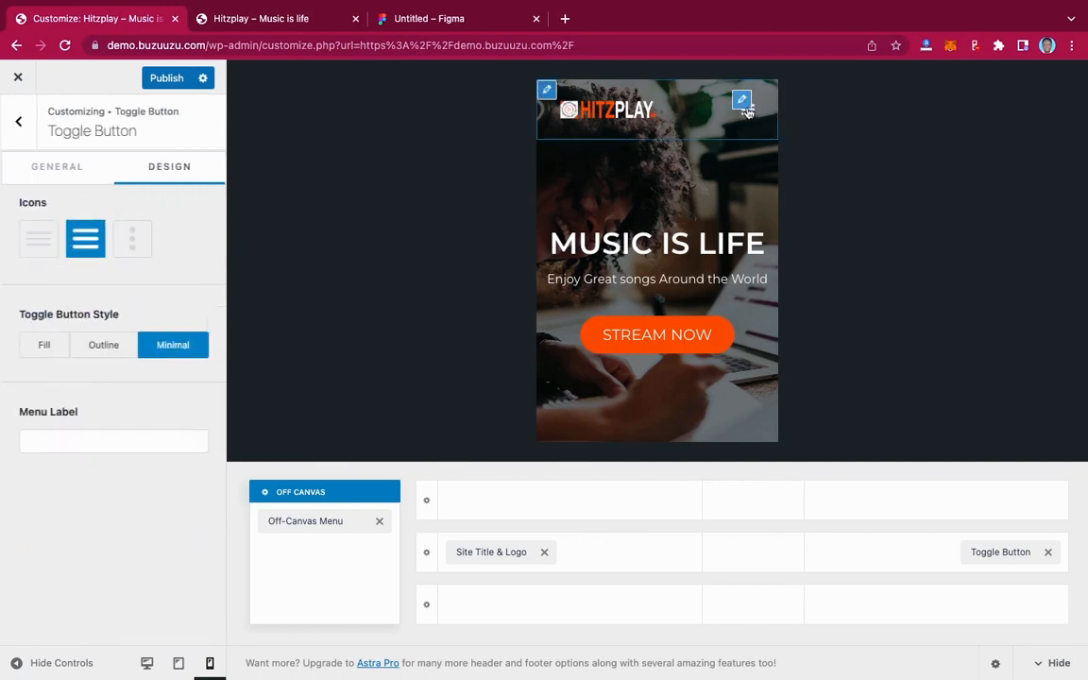
pyautogui.click(752, 113)
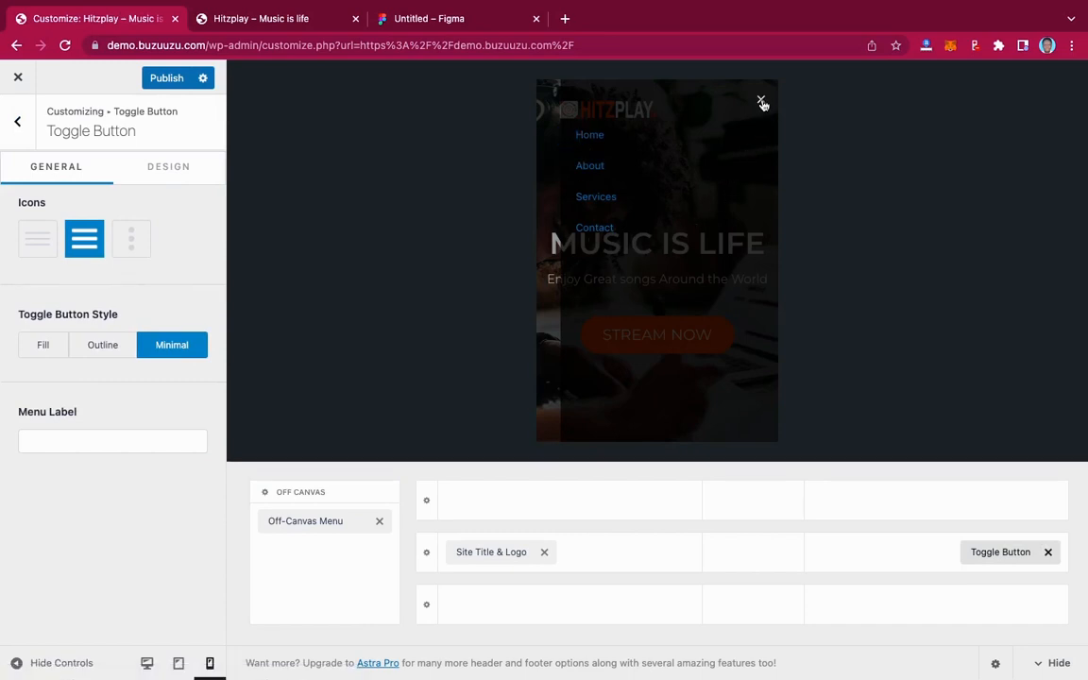
pyautogui.click(761, 101)
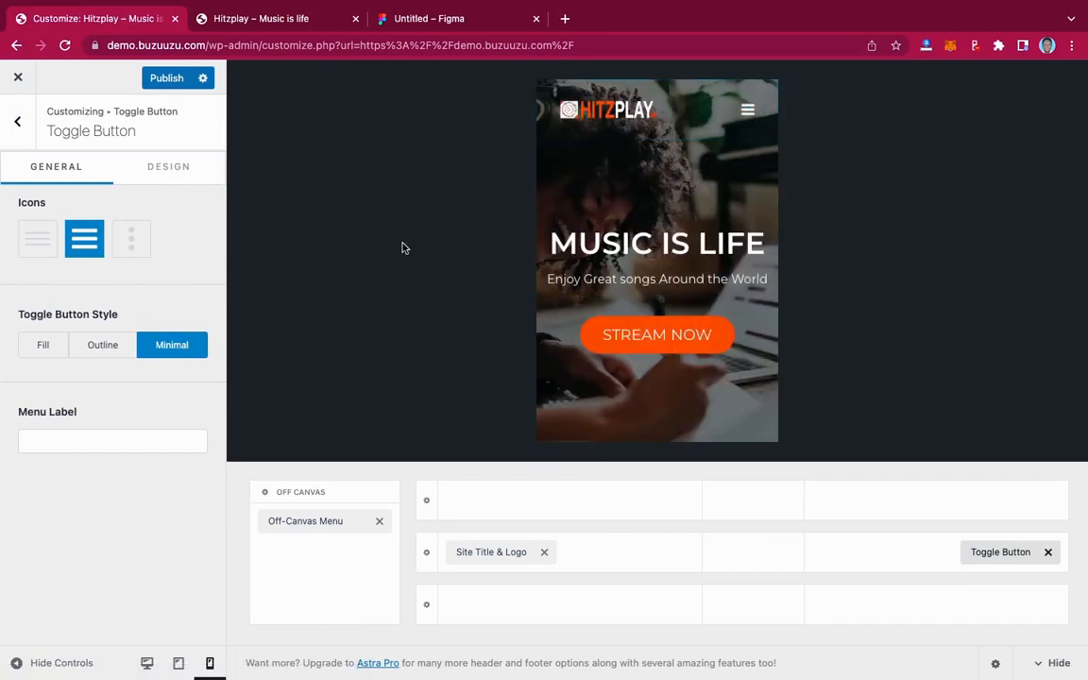
# Step: Set the normal link color of the Off-Canvas Menu to white
pyautogui.click(334, 490)
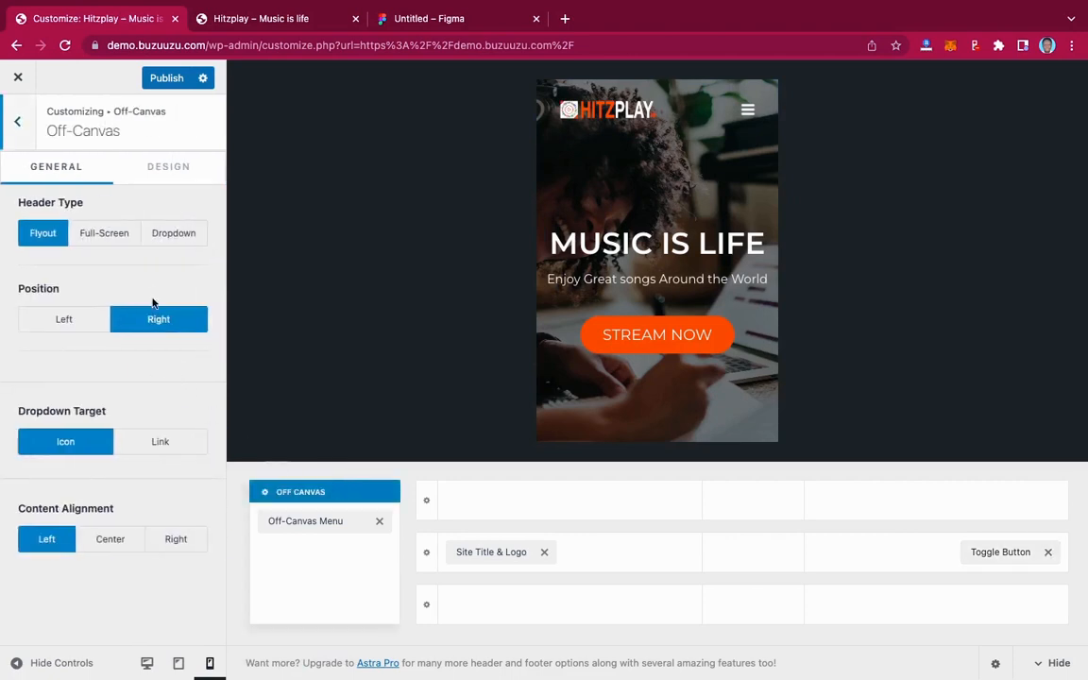
pyautogui.click(167, 166)
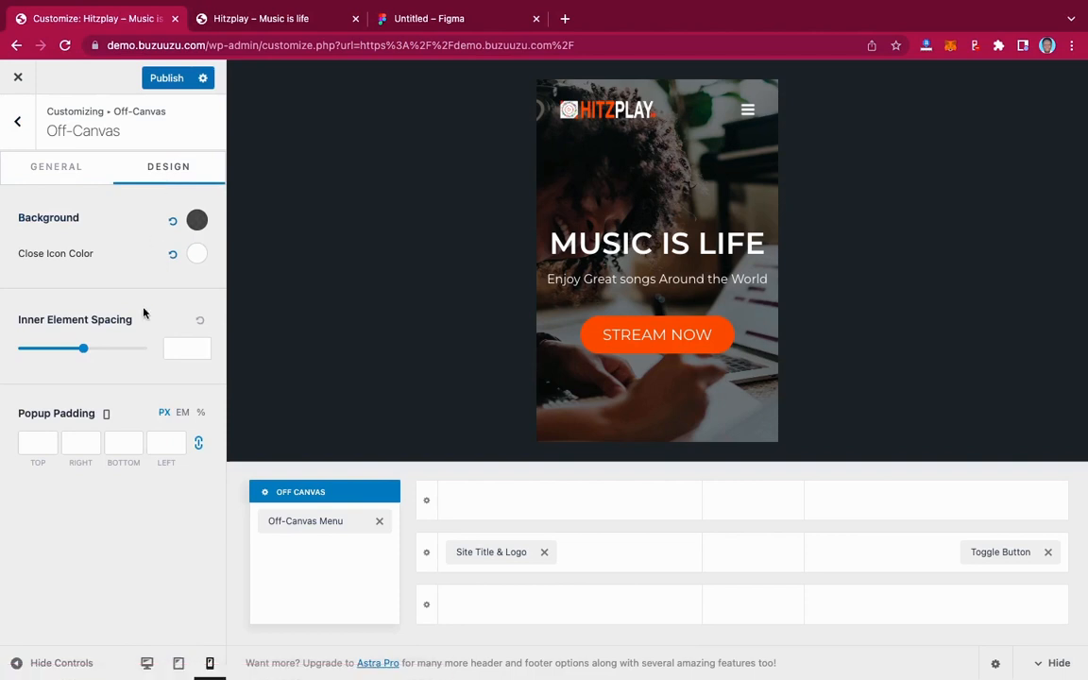
pyautogui.click(298, 521)
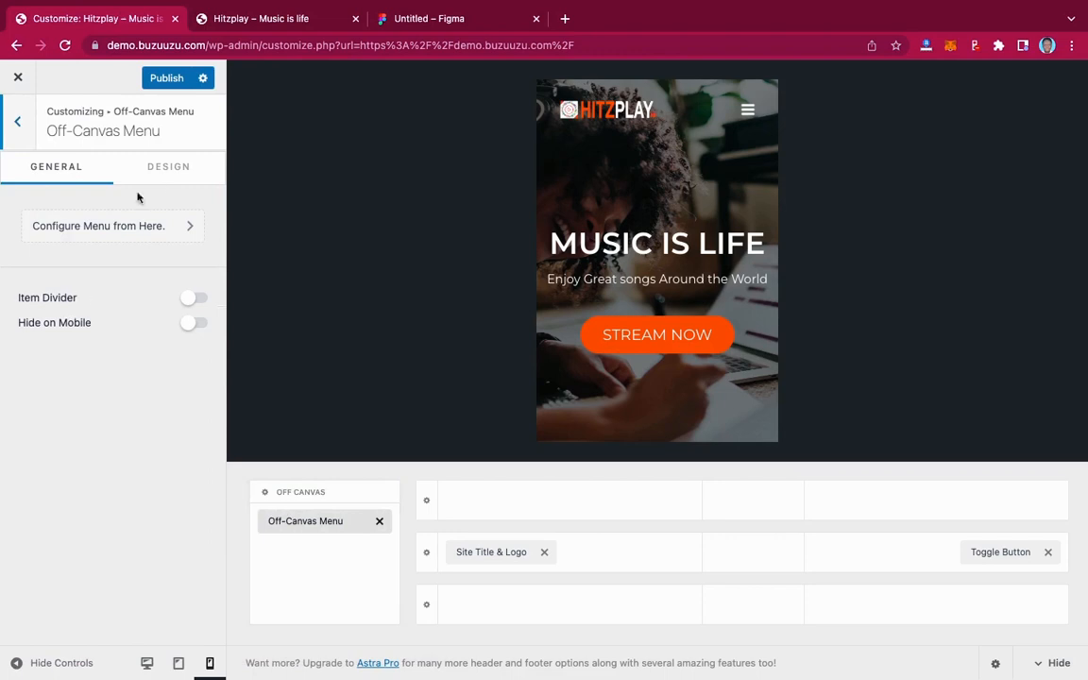
pyautogui.click(162, 169)
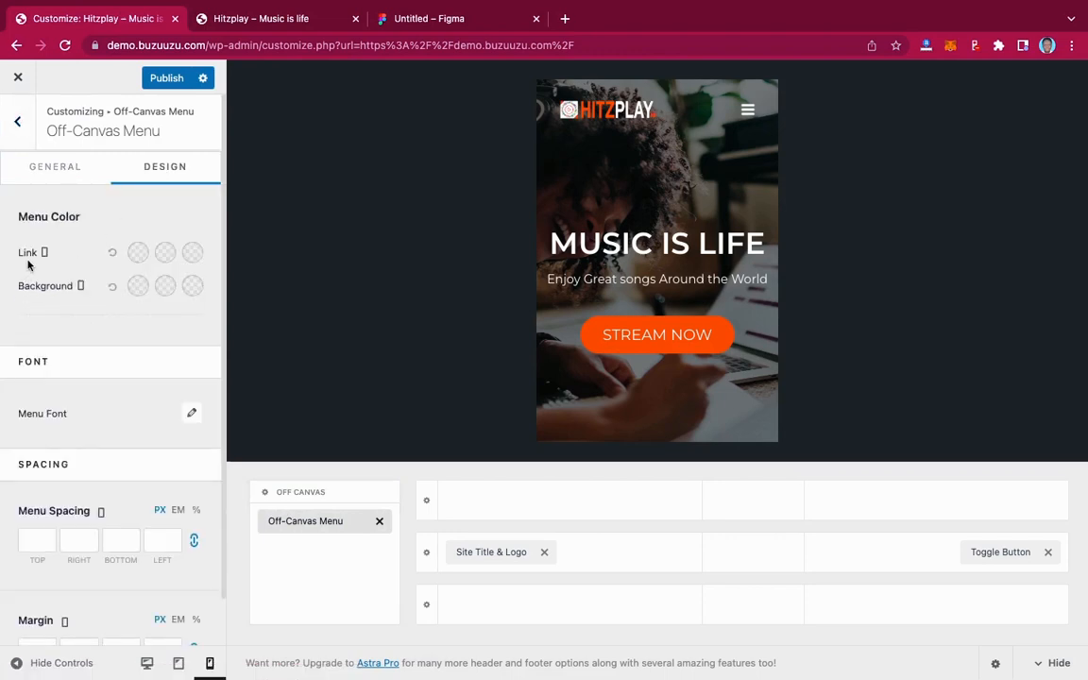
pyautogui.click(138, 254)
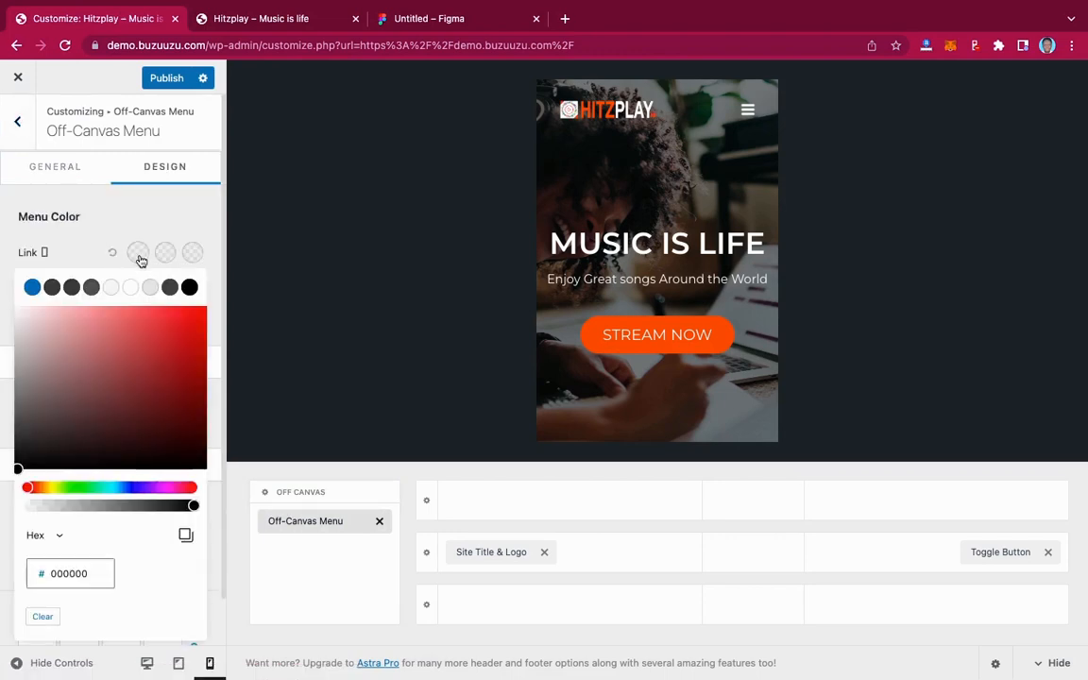
pyautogui.click(24, 319)
pyautogui.moveTo(23, 319); pyautogui.dragTo(7, 301)
pyautogui.click(7, 296)
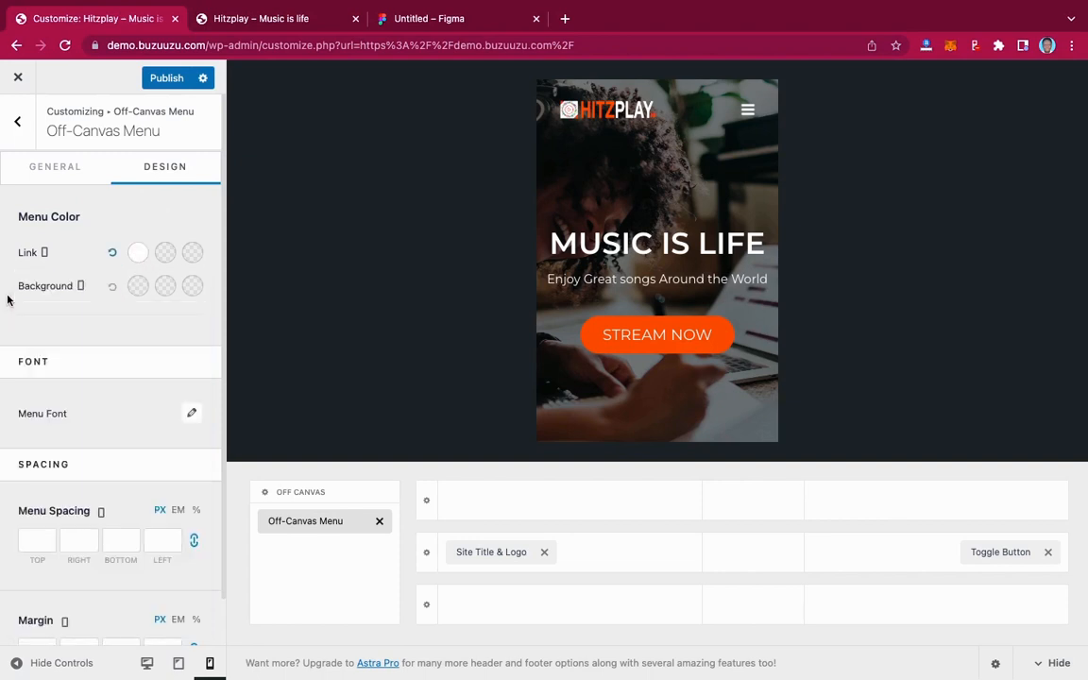
# Step: Set the Off-Canvas Menu's hover and active link colors to FD6410 and check the opened menu in the preview
pyautogui.click(164, 253)
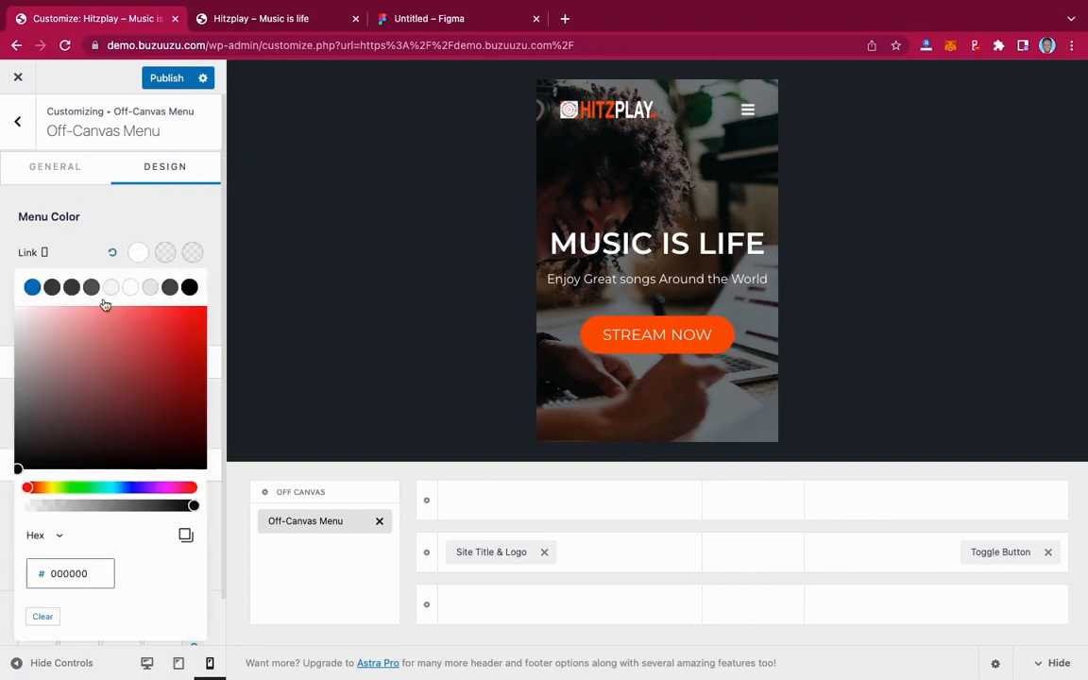
pyautogui.moveTo(90, 574); pyautogui.dragTo(43, 573)
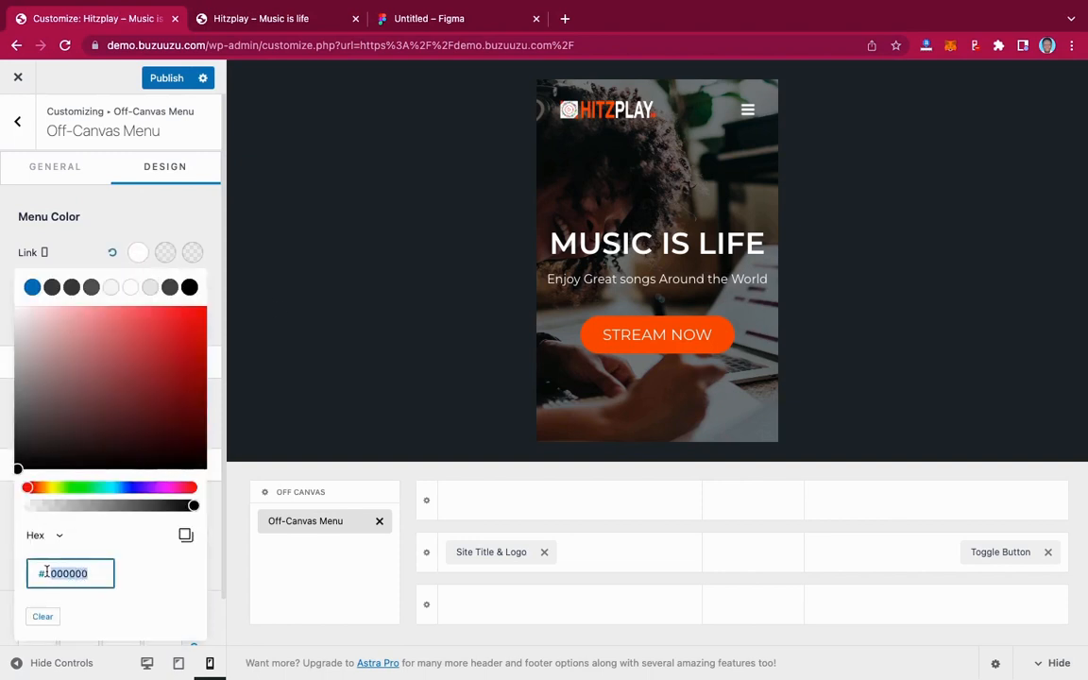
pyautogui.write('FD6410')
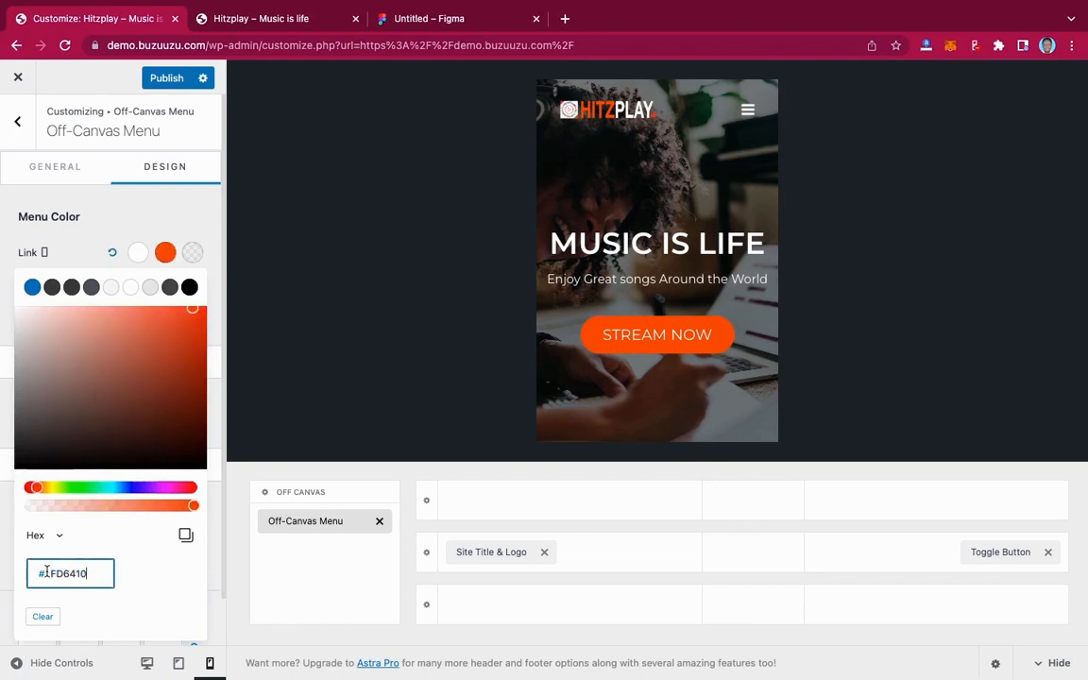
pyautogui.click(198, 252)
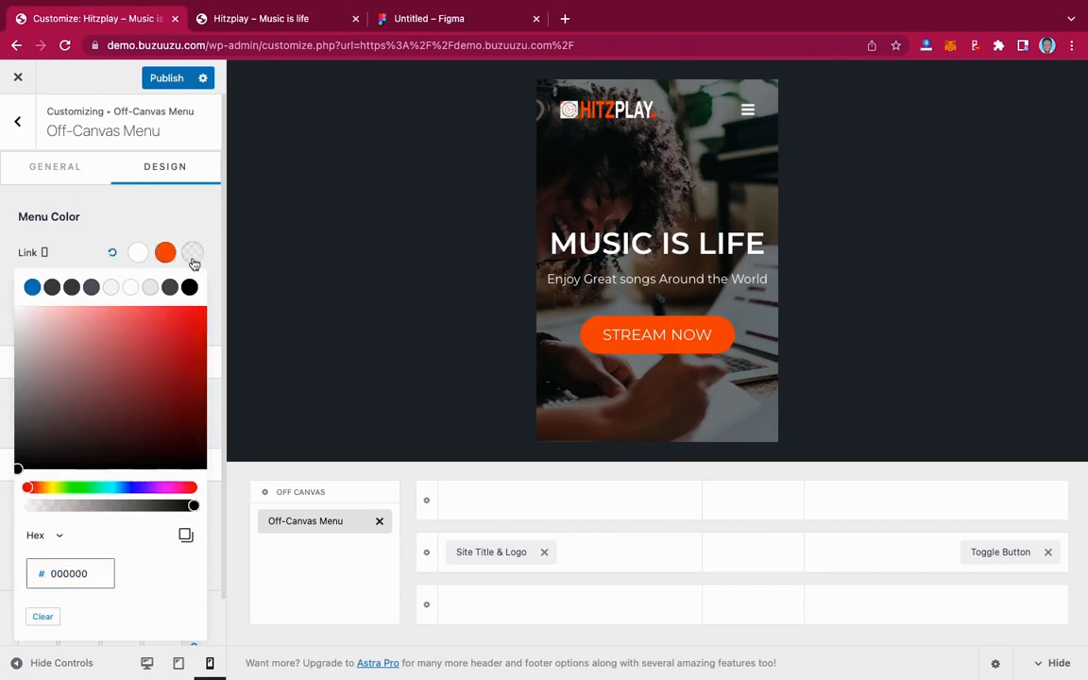
pyautogui.moveTo(90, 573); pyautogui.dragTo(29, 573)
pyautogui.write('FD6410')
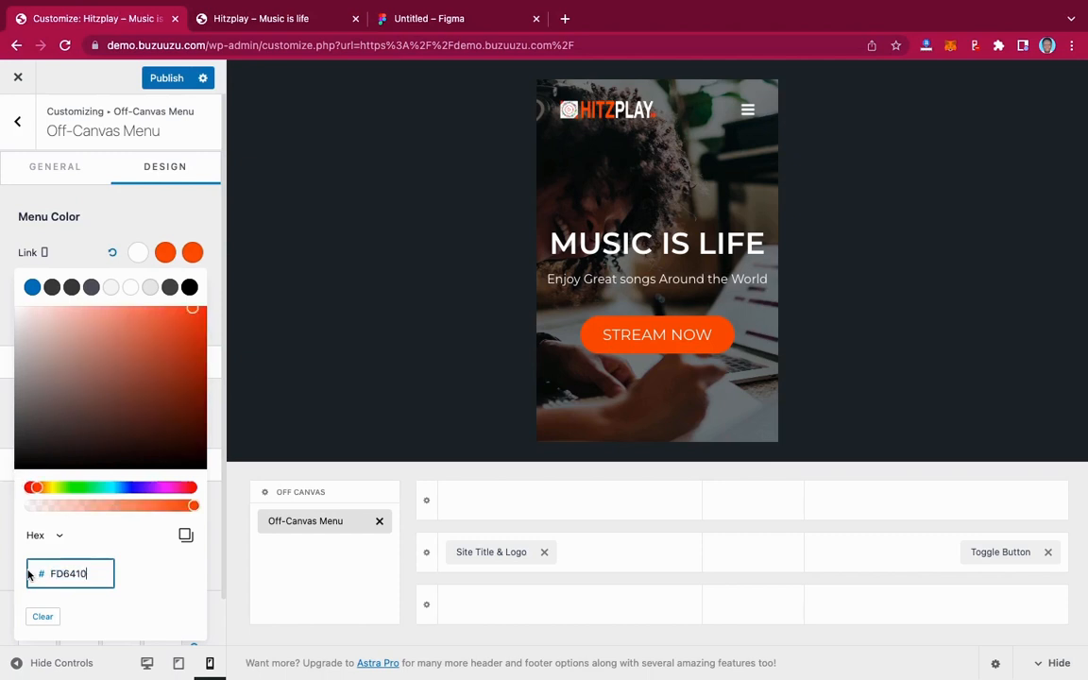
pyautogui.click(74, 253)
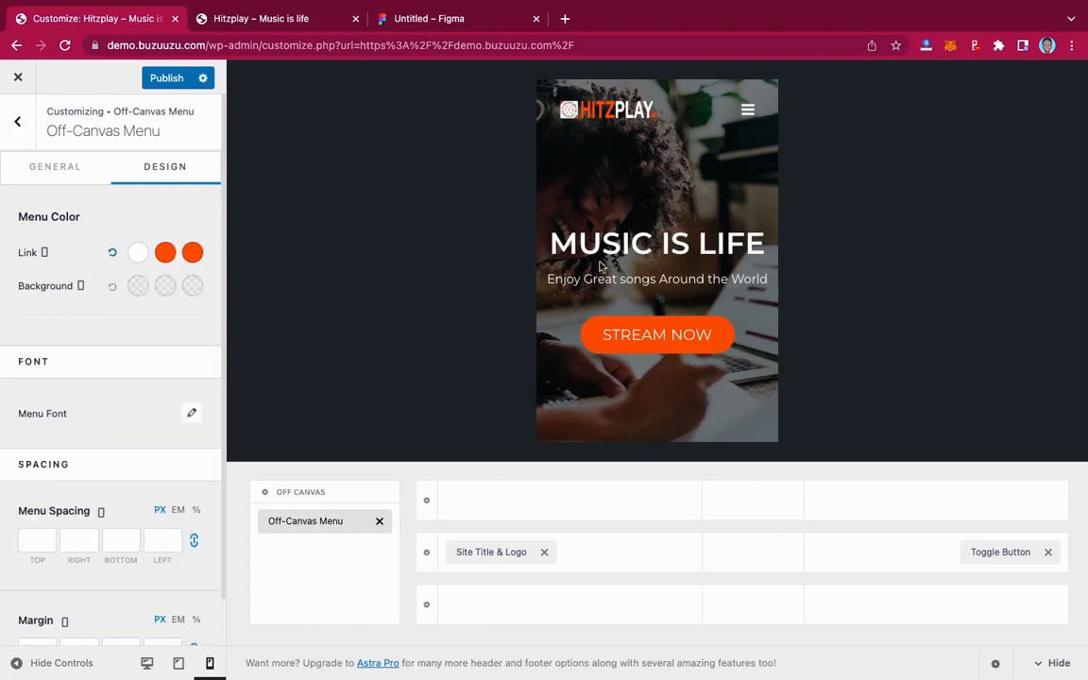
pyautogui.click(744, 104)
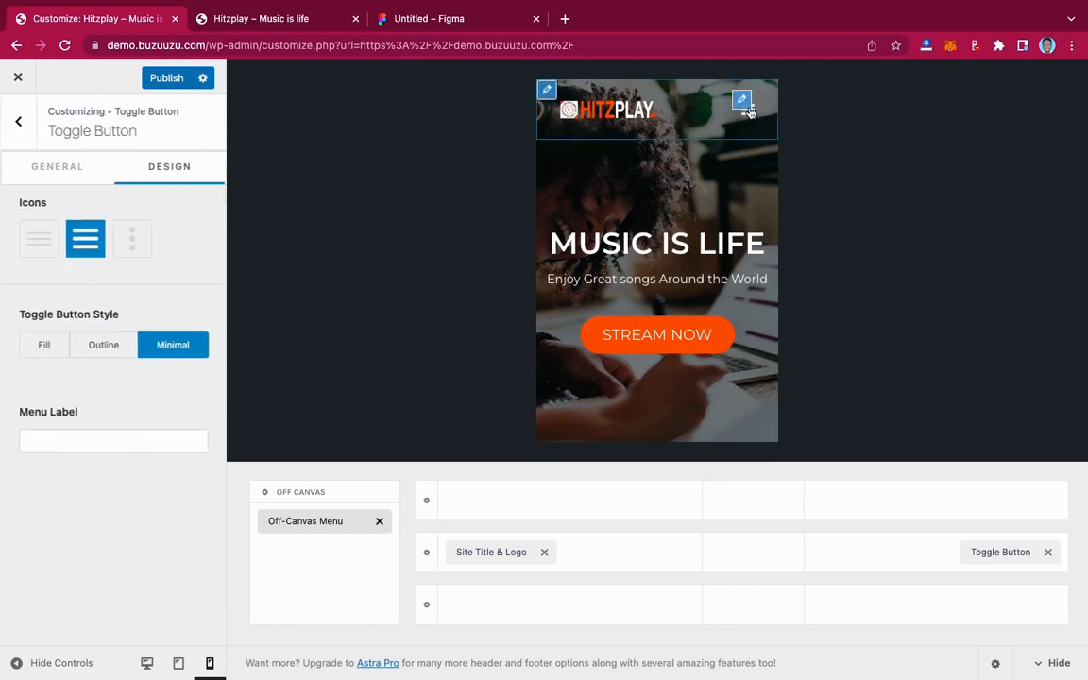
pyautogui.click(753, 114)
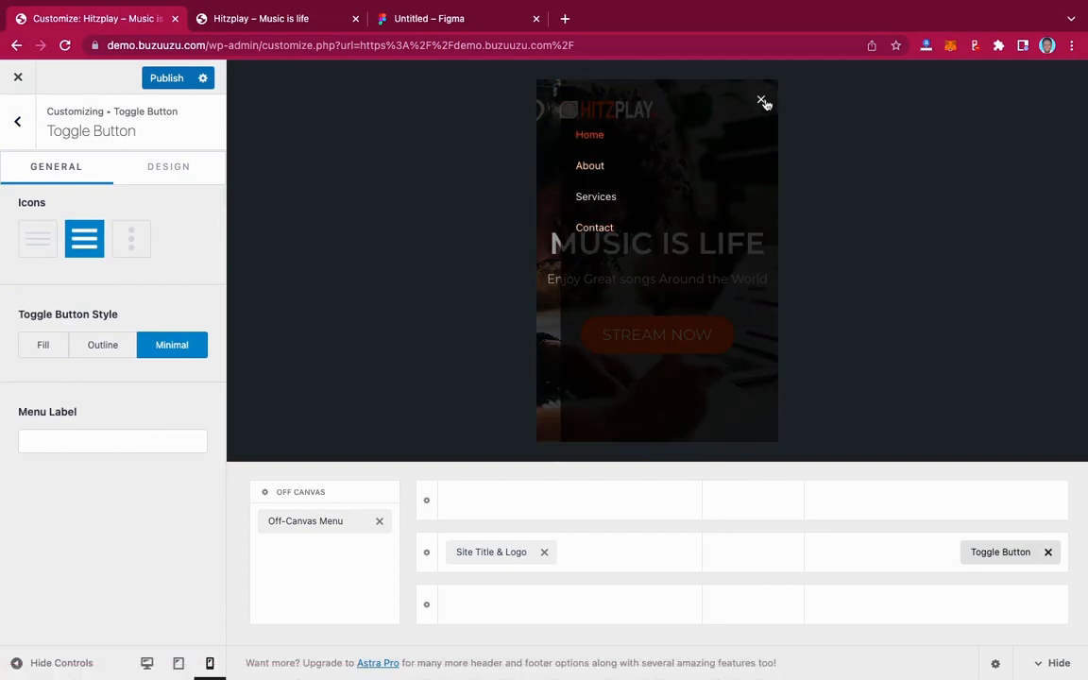
pyautogui.click(762, 101)
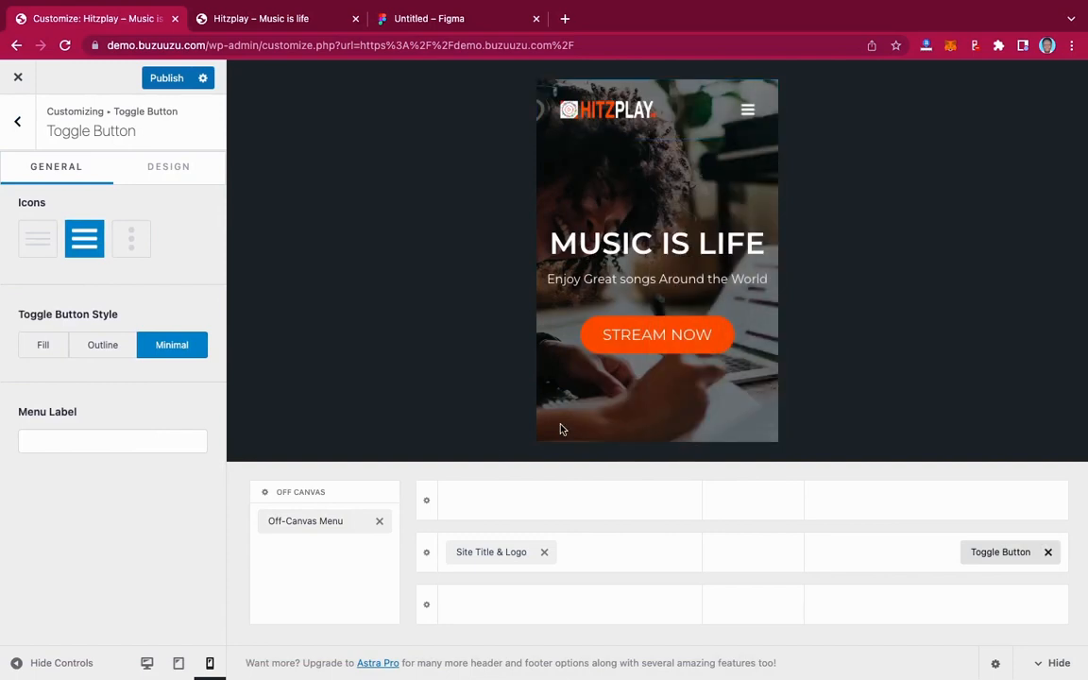
# Step: Raise the opacity of the Off-Canvas background to 000000CC and publish the changes
pyautogui.click(341, 493)
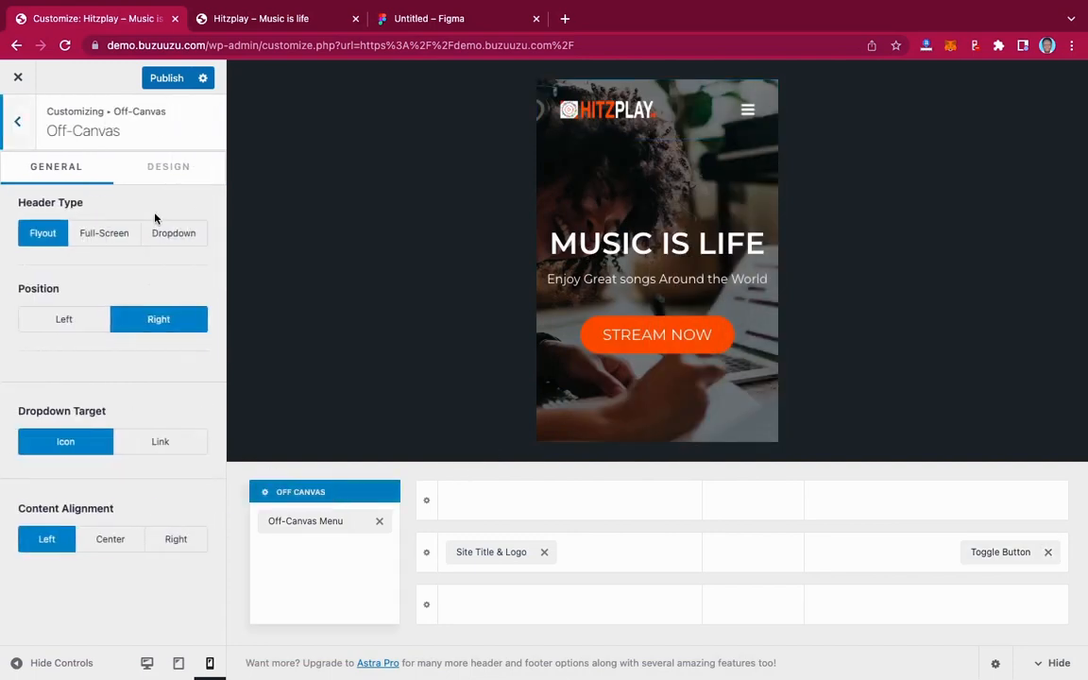
pyautogui.click(170, 174)
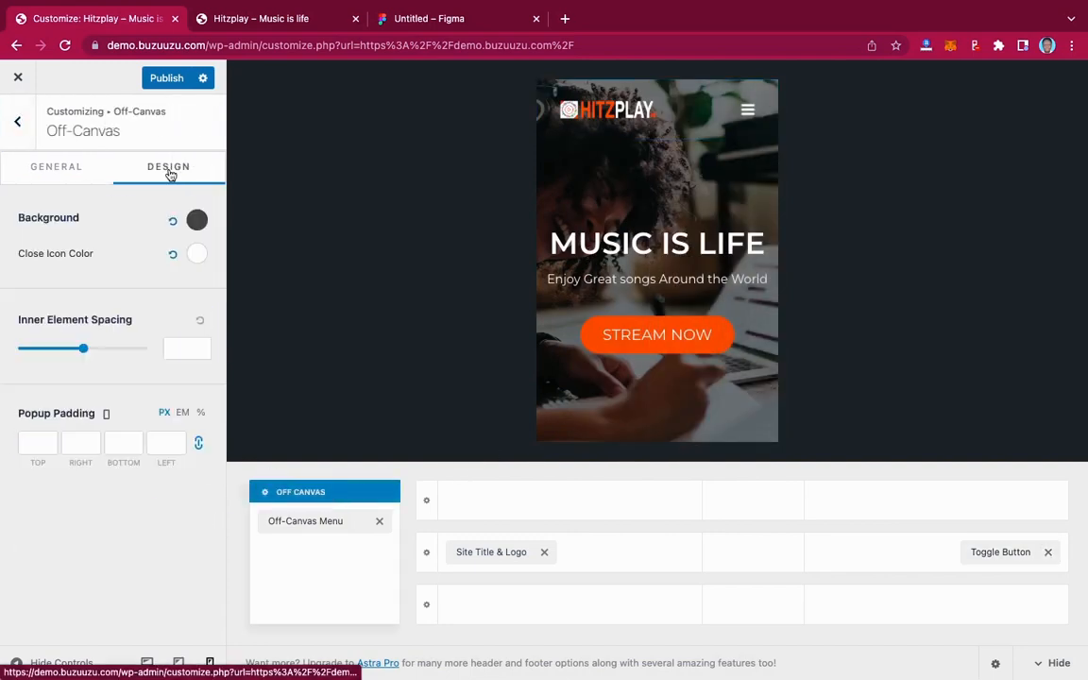
pyautogui.click(192, 221)
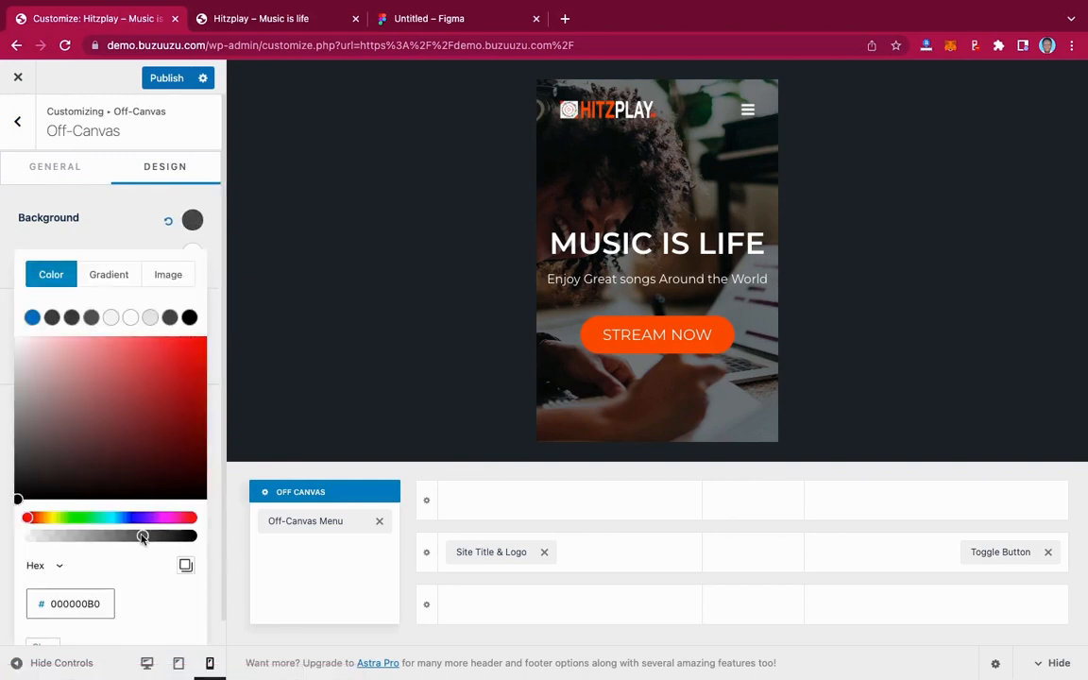
pyautogui.moveTo(142, 538); pyautogui.dragTo(162, 537)
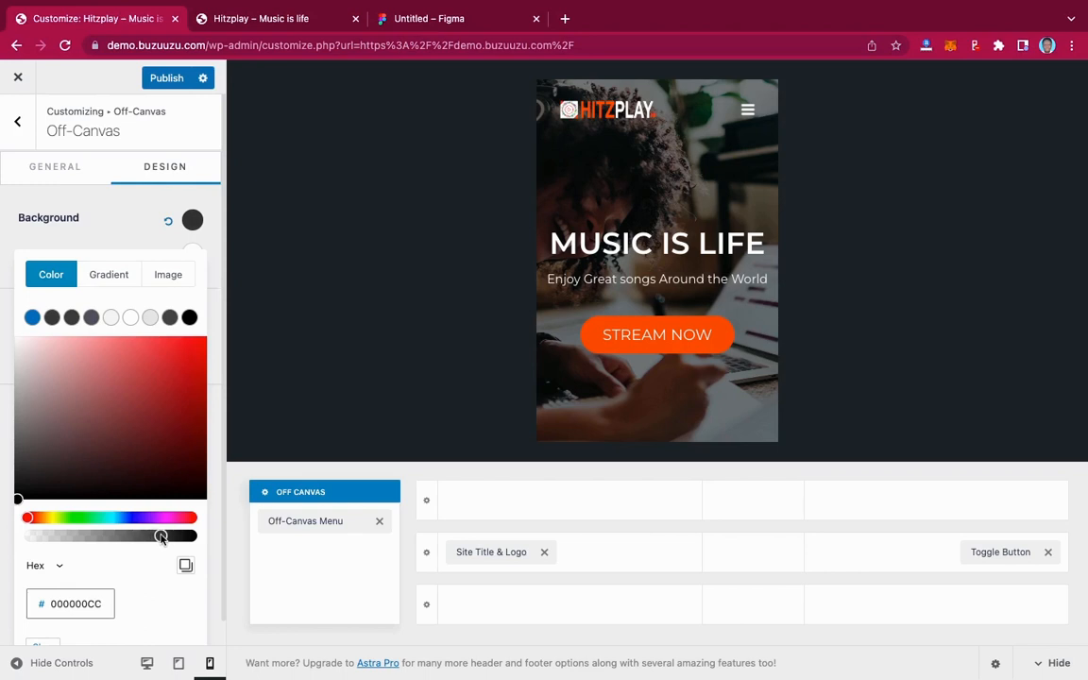
pyautogui.click(111, 206)
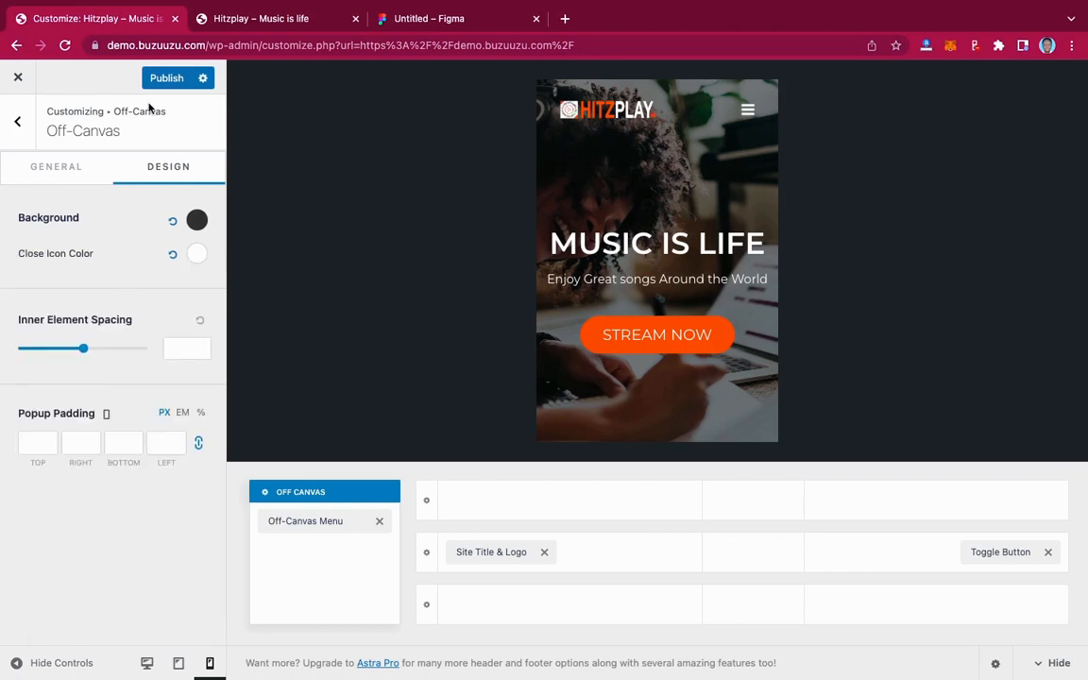
pyautogui.click(167, 78)
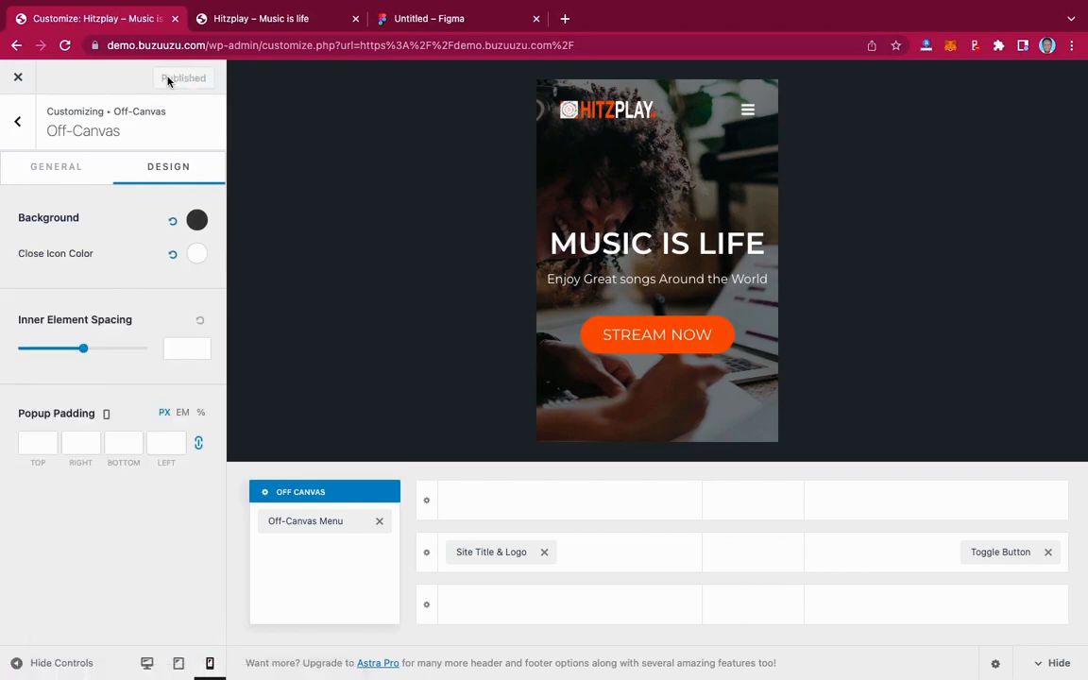
# Step: Close the Customizer and look over the published homepage at desktop size
pyautogui.click(19, 81)
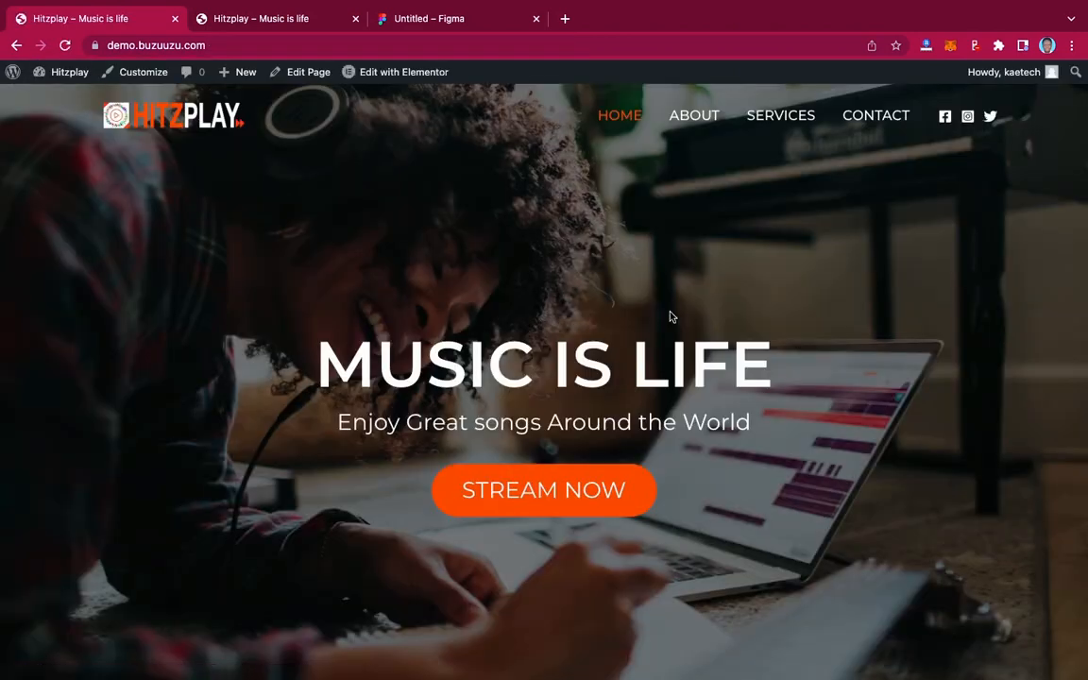
pyautogui.scroll(-3, 911, 382)
pyautogui.scroll(3, 911, 382)
# Step: Open the homepage in the browser's developer tools and preview it at iPad Air and iPad Mini dimensions
pyautogui.rightClick(848, 311)
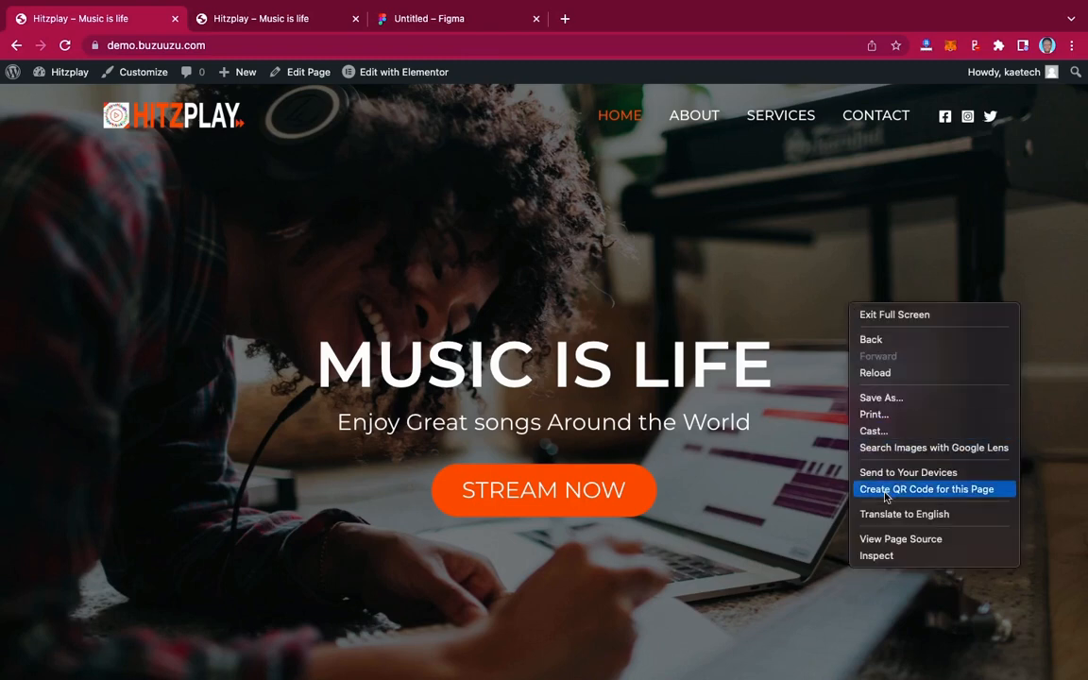
pyautogui.click(878, 557)
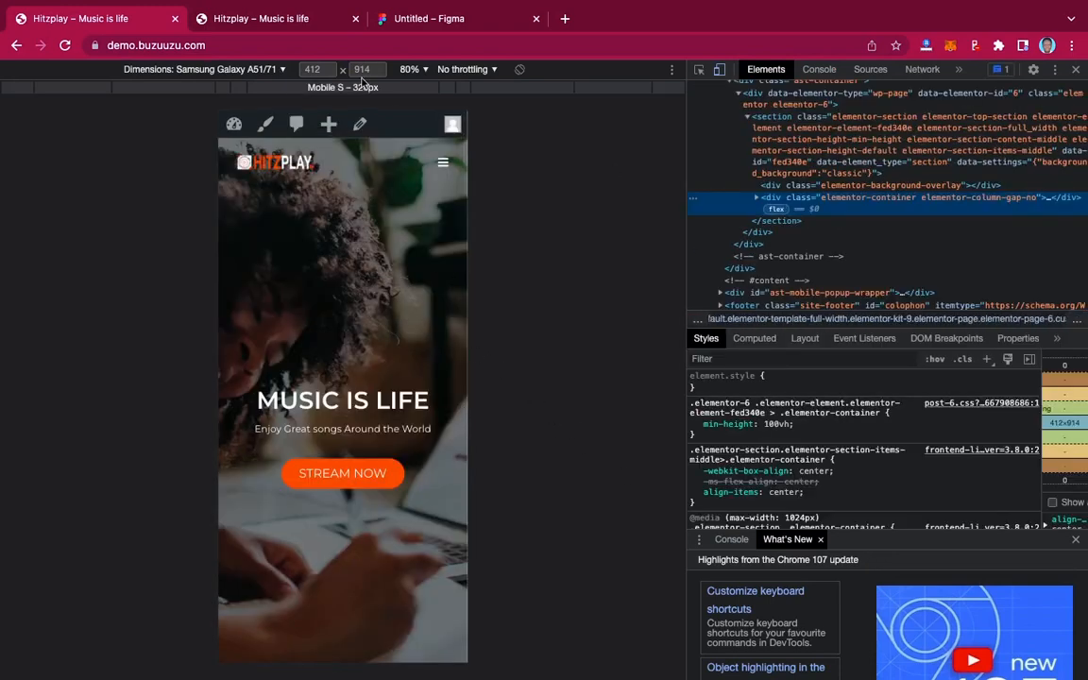
pyautogui.click(280, 70)
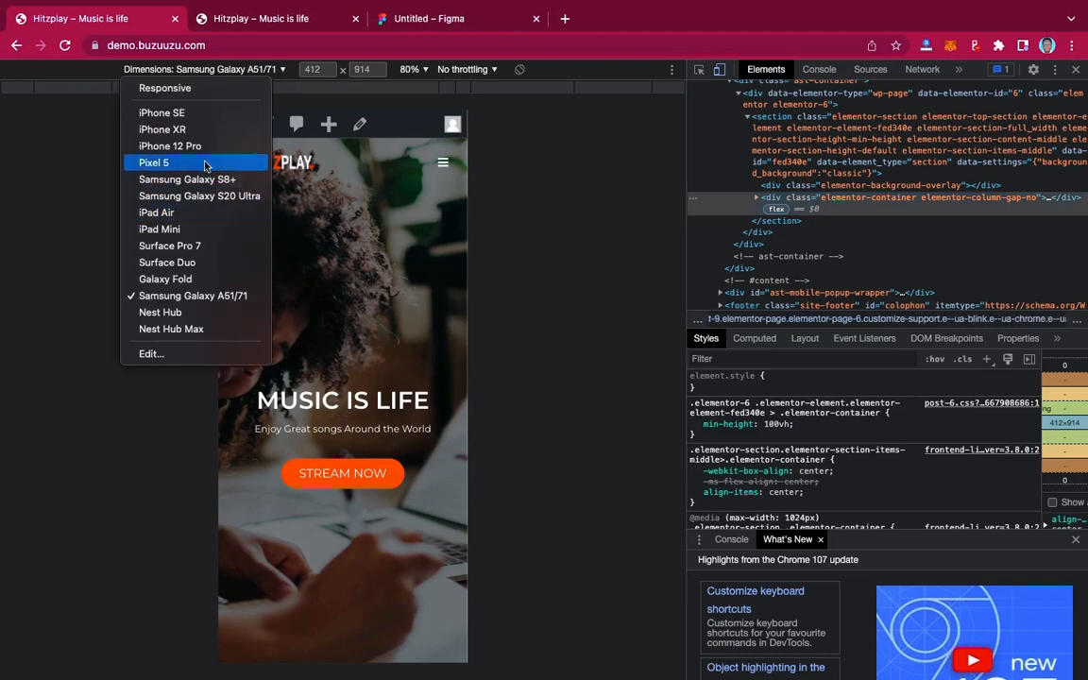
pyautogui.click(198, 217)
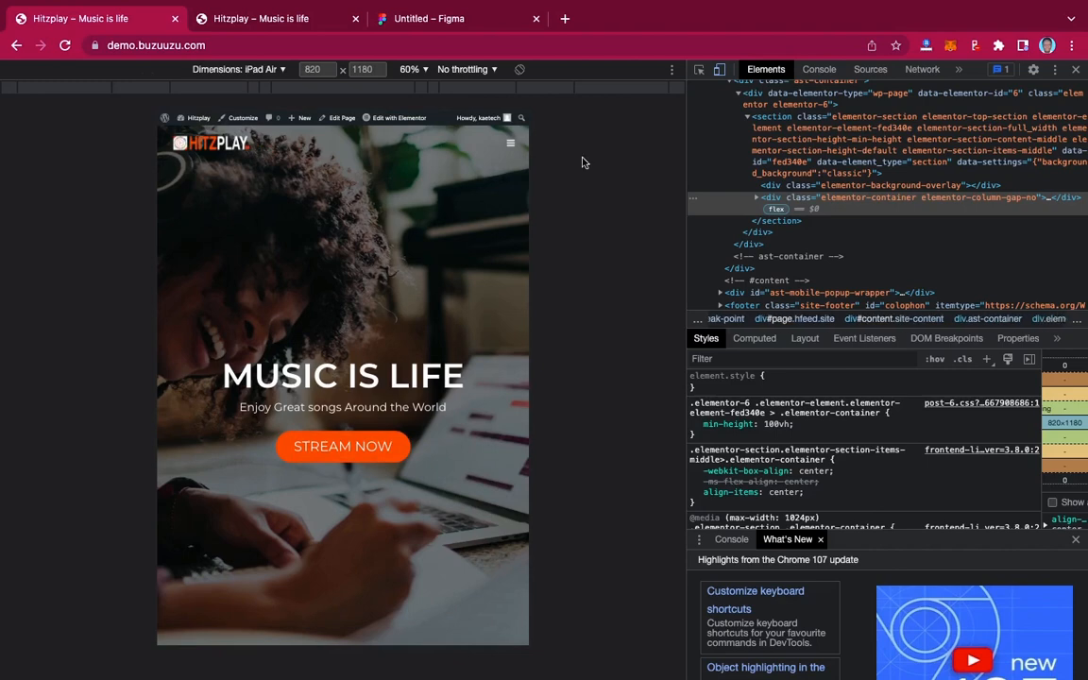
pyautogui.click(250, 68)
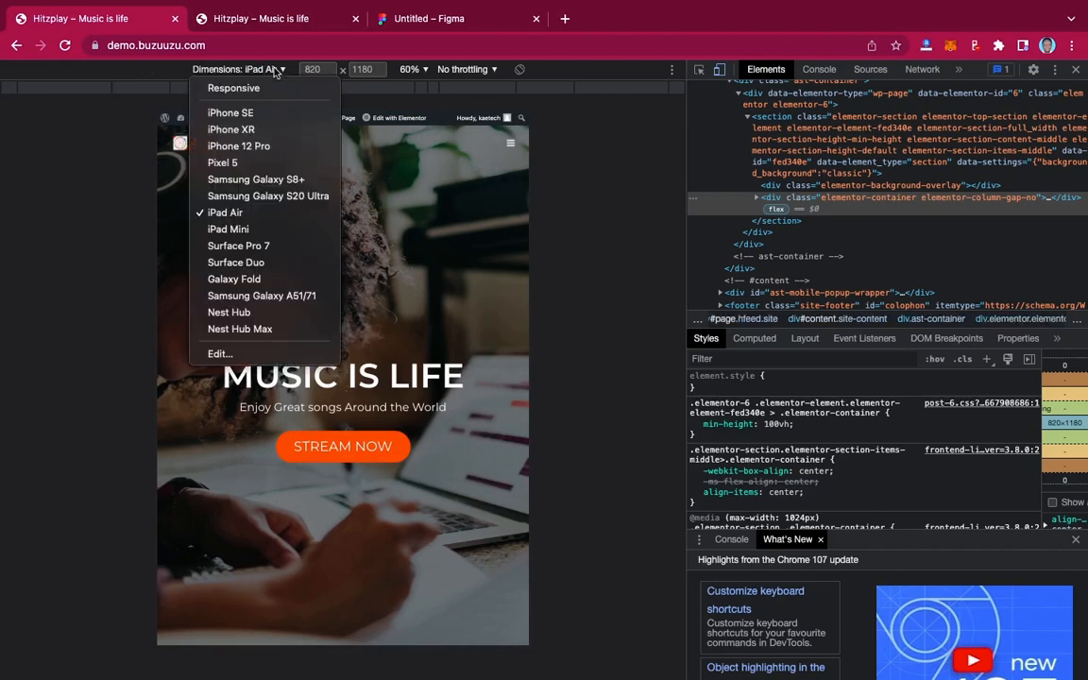
pyautogui.click(252, 230)
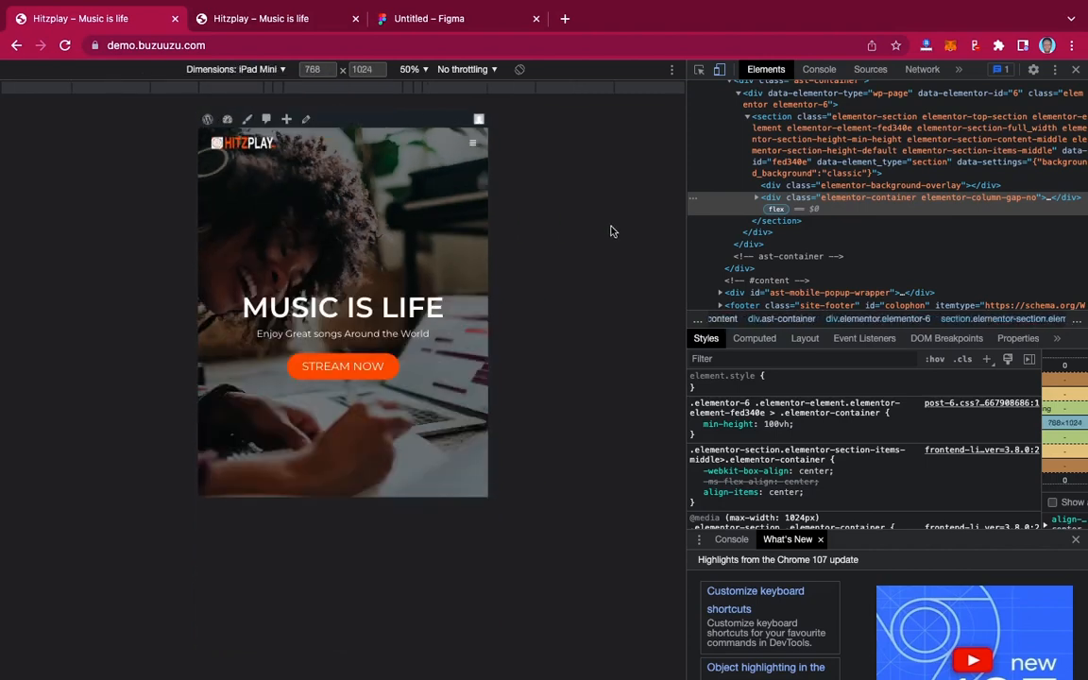
# Step: Preview the homepage at Surface Duo, iPhone SE and Pixel 5 dimensions and close the developer tools
pyautogui.click(253, 69)
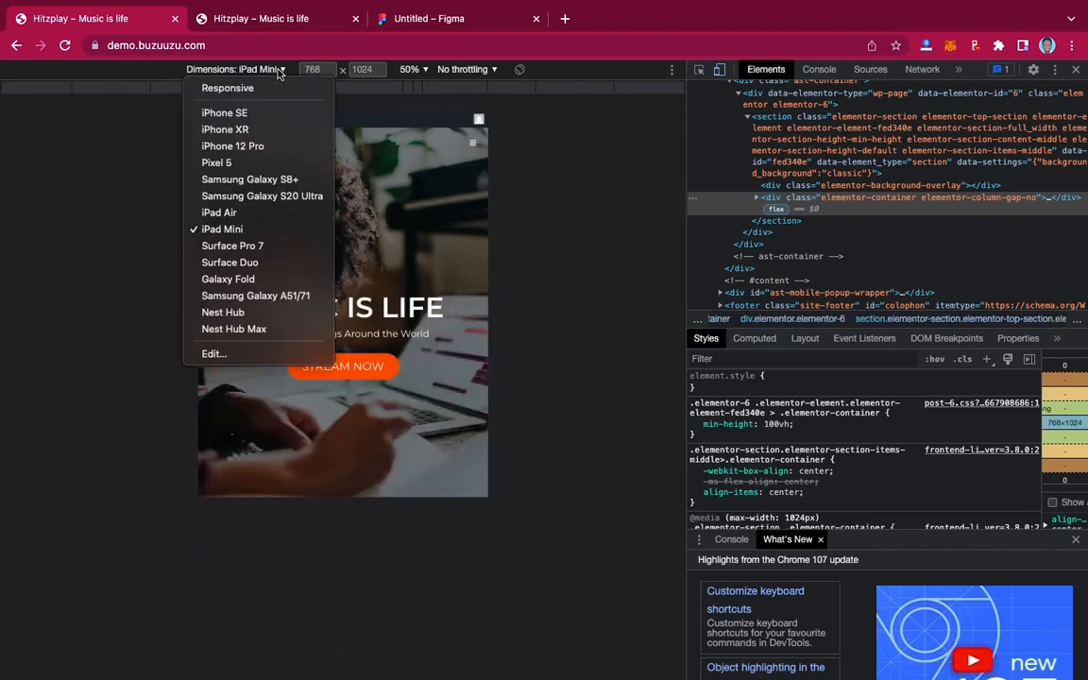
pyautogui.click(250, 264)
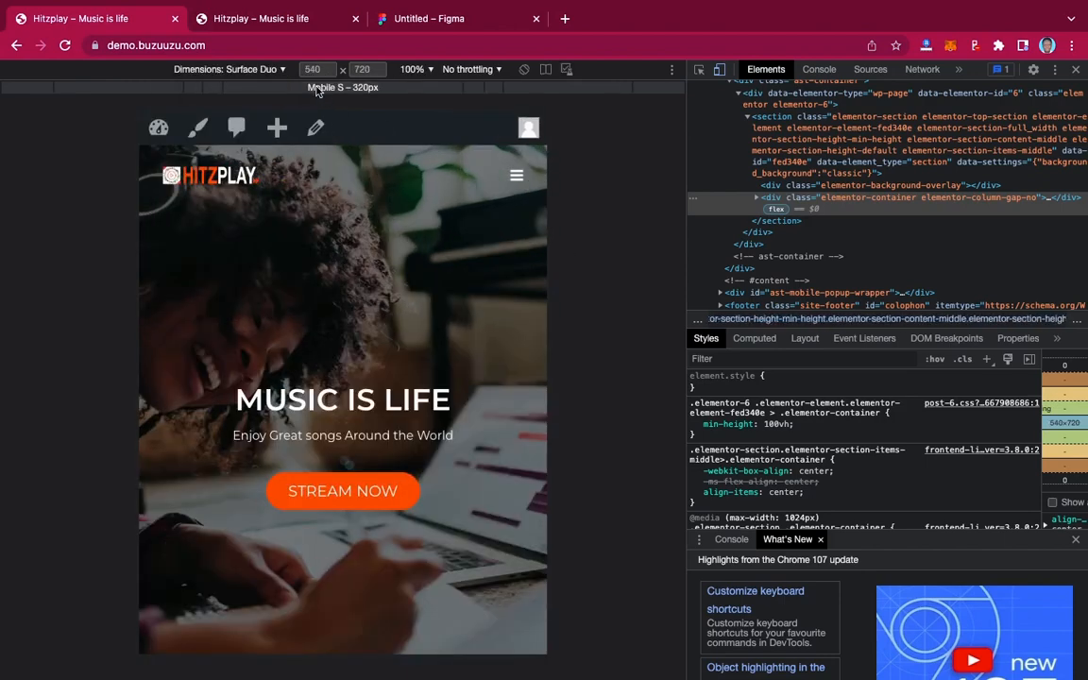
pyautogui.click(270, 70)
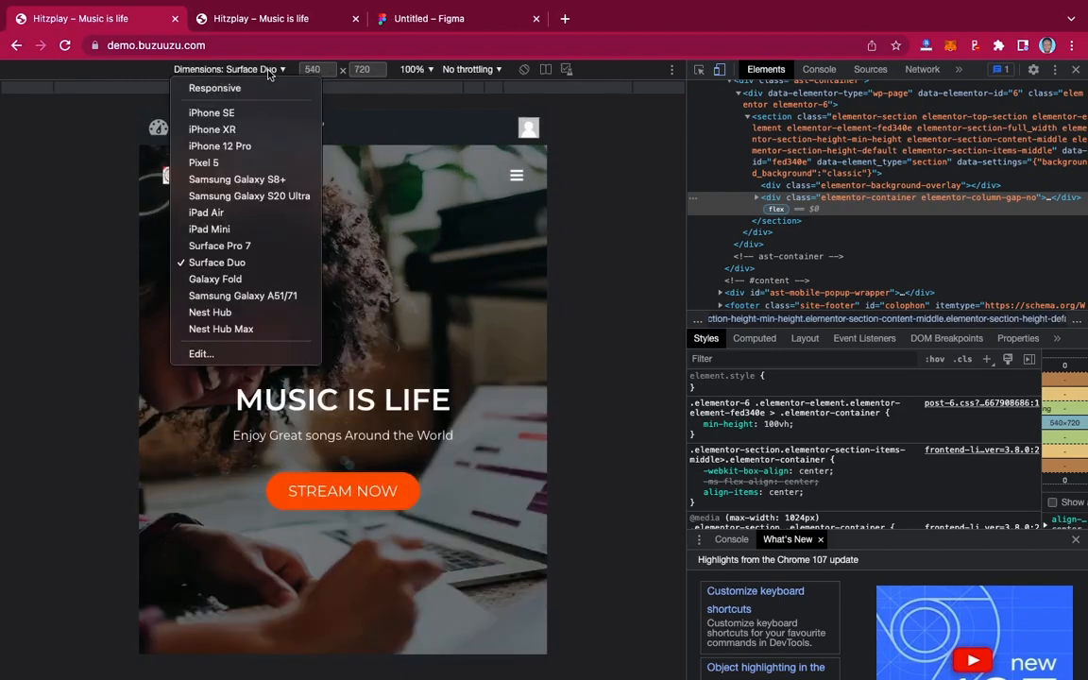
pyautogui.click(213, 112)
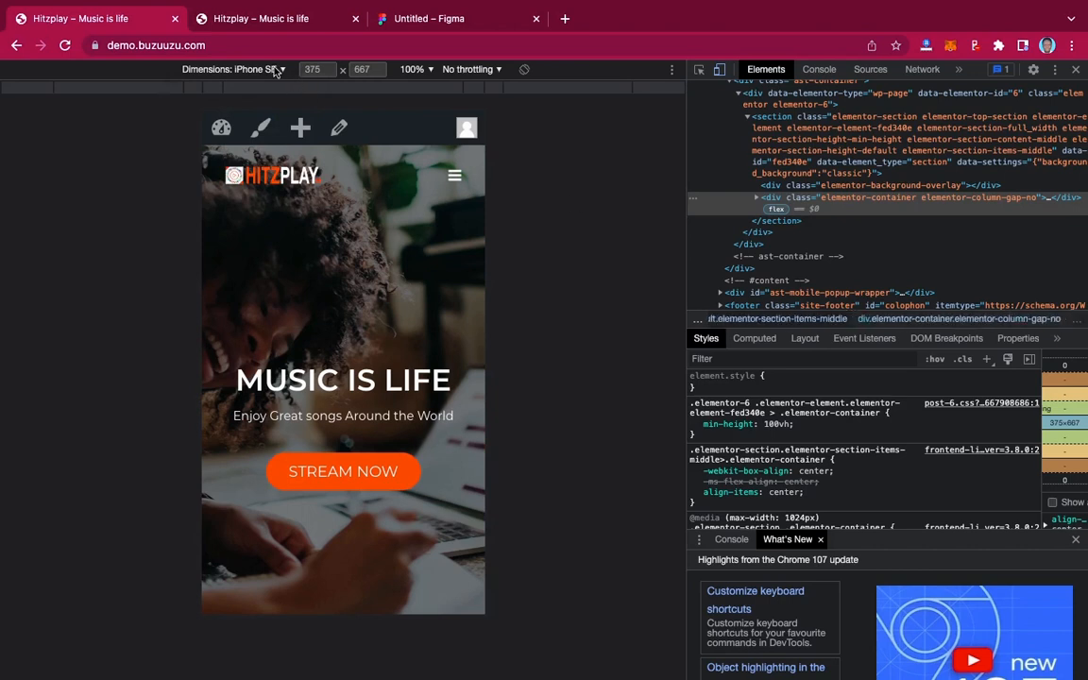
pyautogui.click(253, 69)
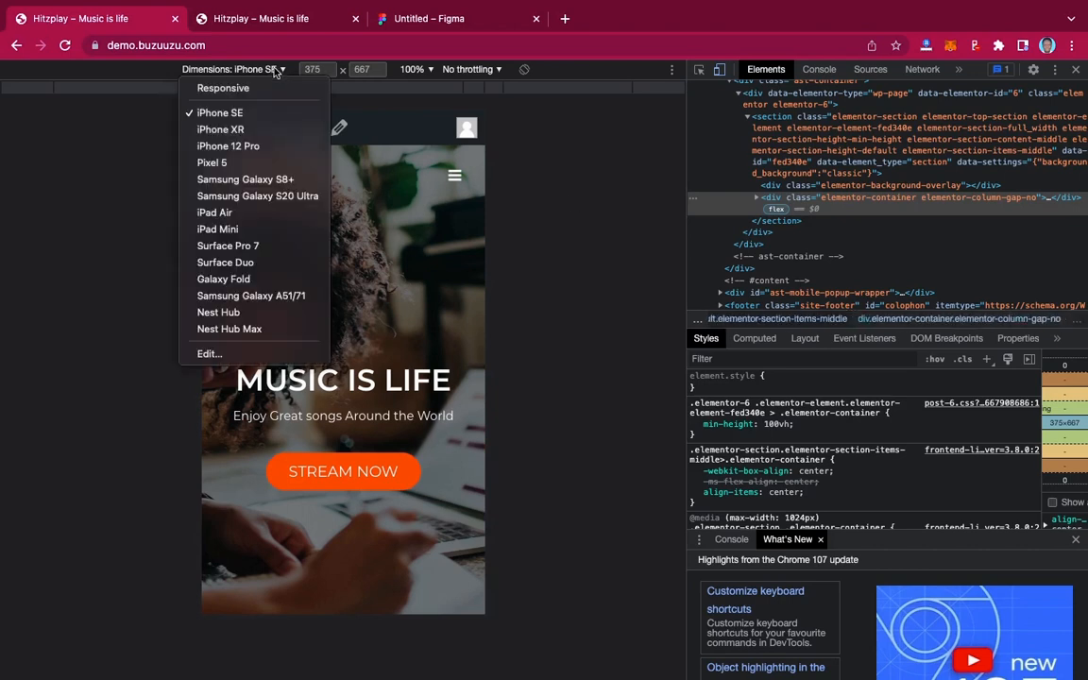
pyautogui.click(253, 164)
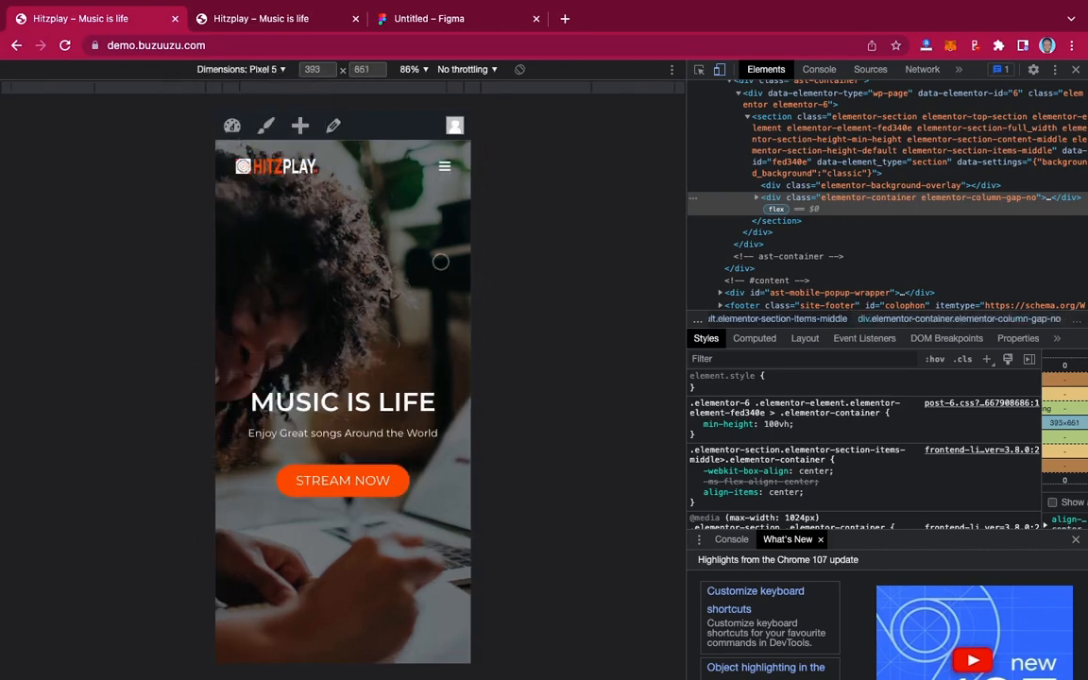
pyautogui.scroll(-3, 342, 321)
pyautogui.scroll(3, 343, 321)
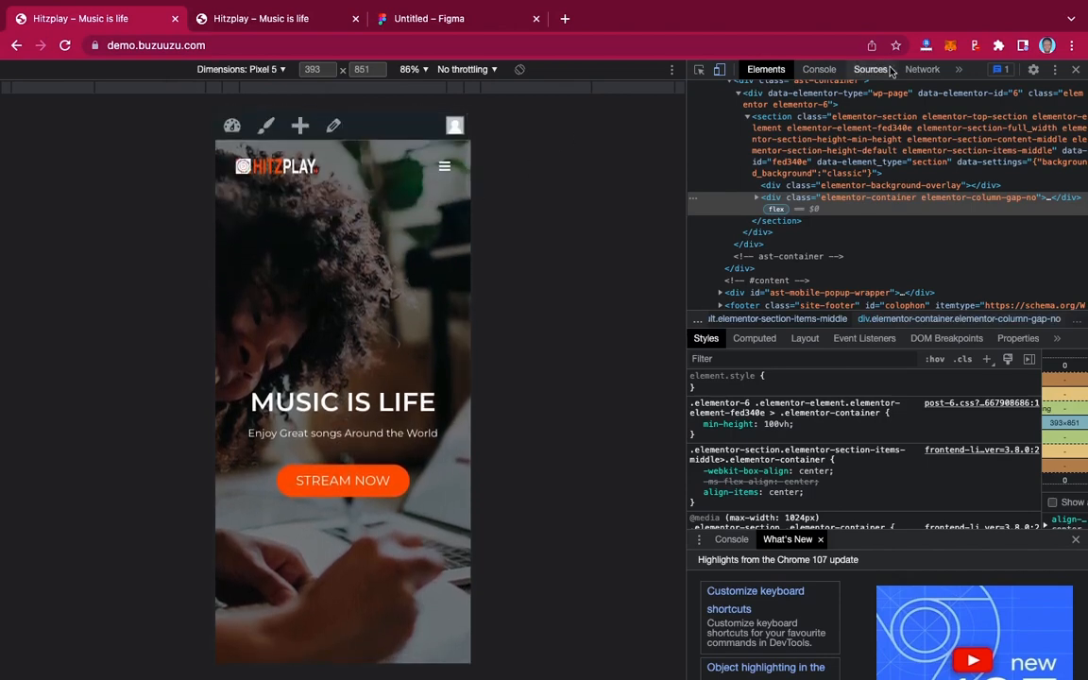
pyautogui.click(1075, 71)
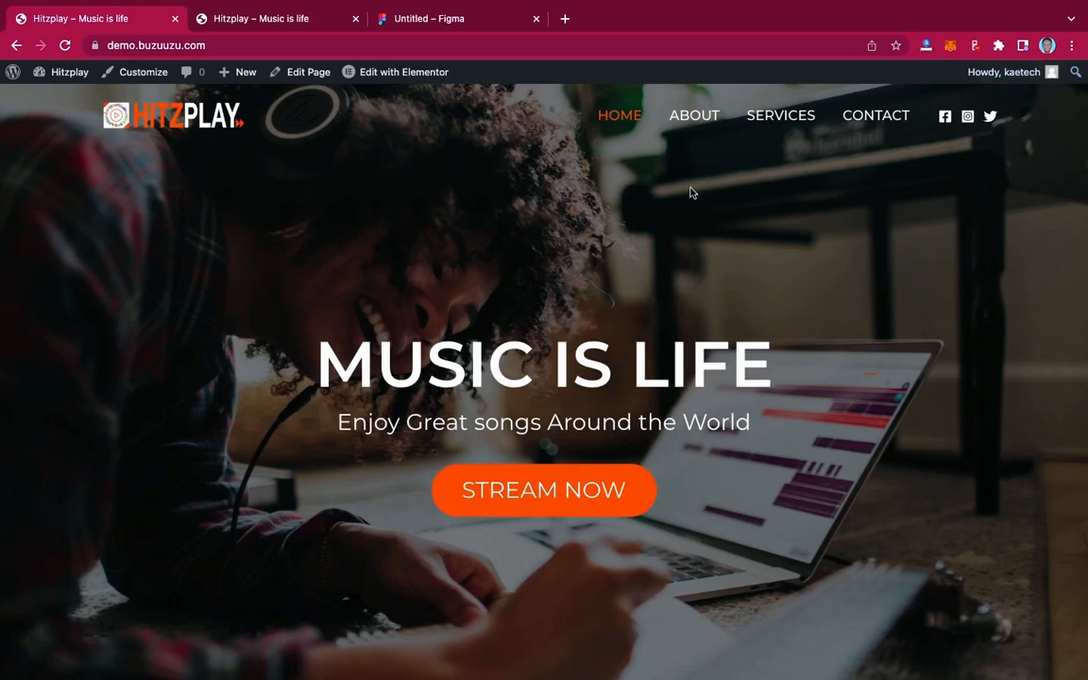